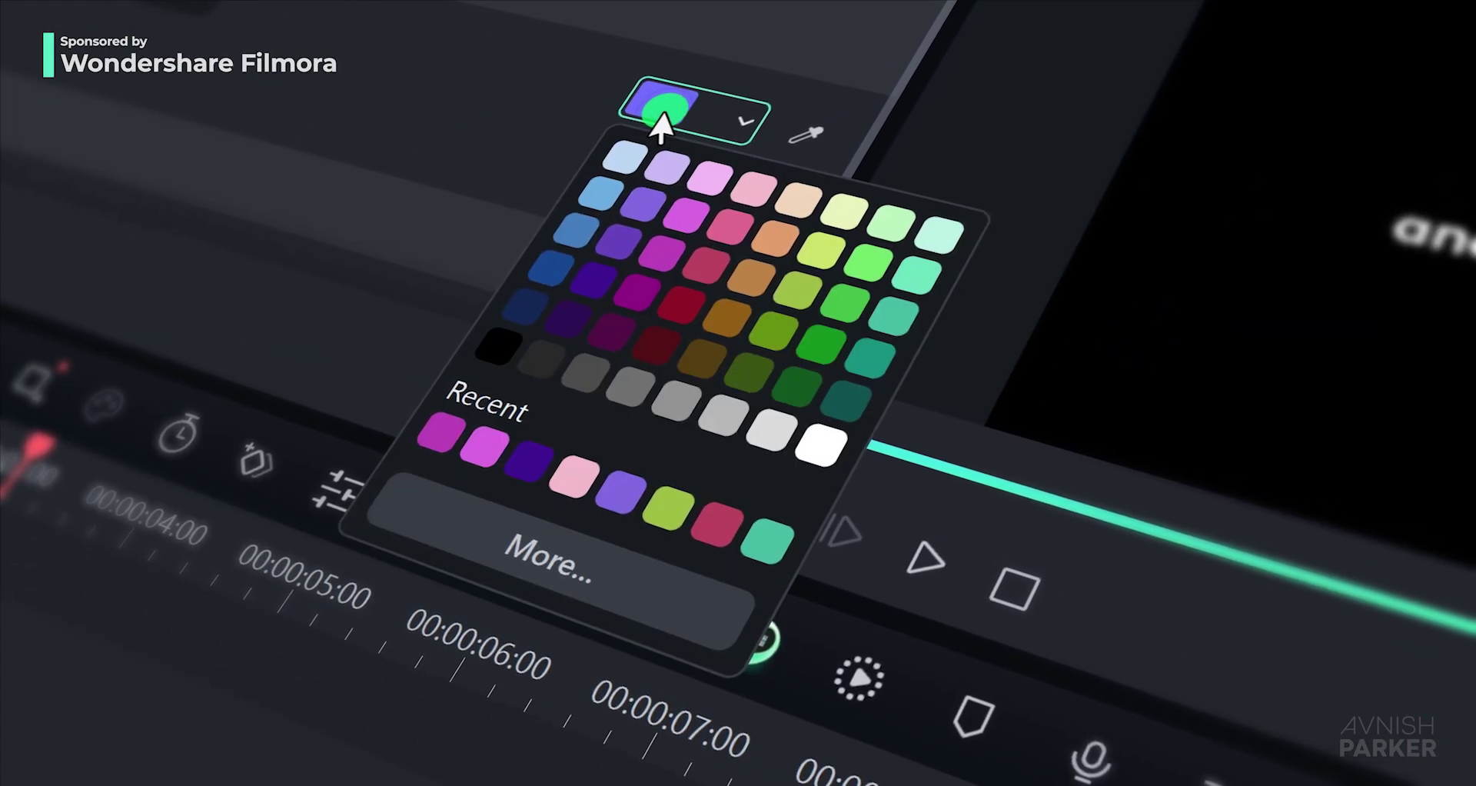
Make the subtitle text lime on every subtitle and replay the subtitles from the start.
{"action": "left_click", "coordinate": [816, 263]}
{"action": "left_click", "coordinate": [552, 419]}
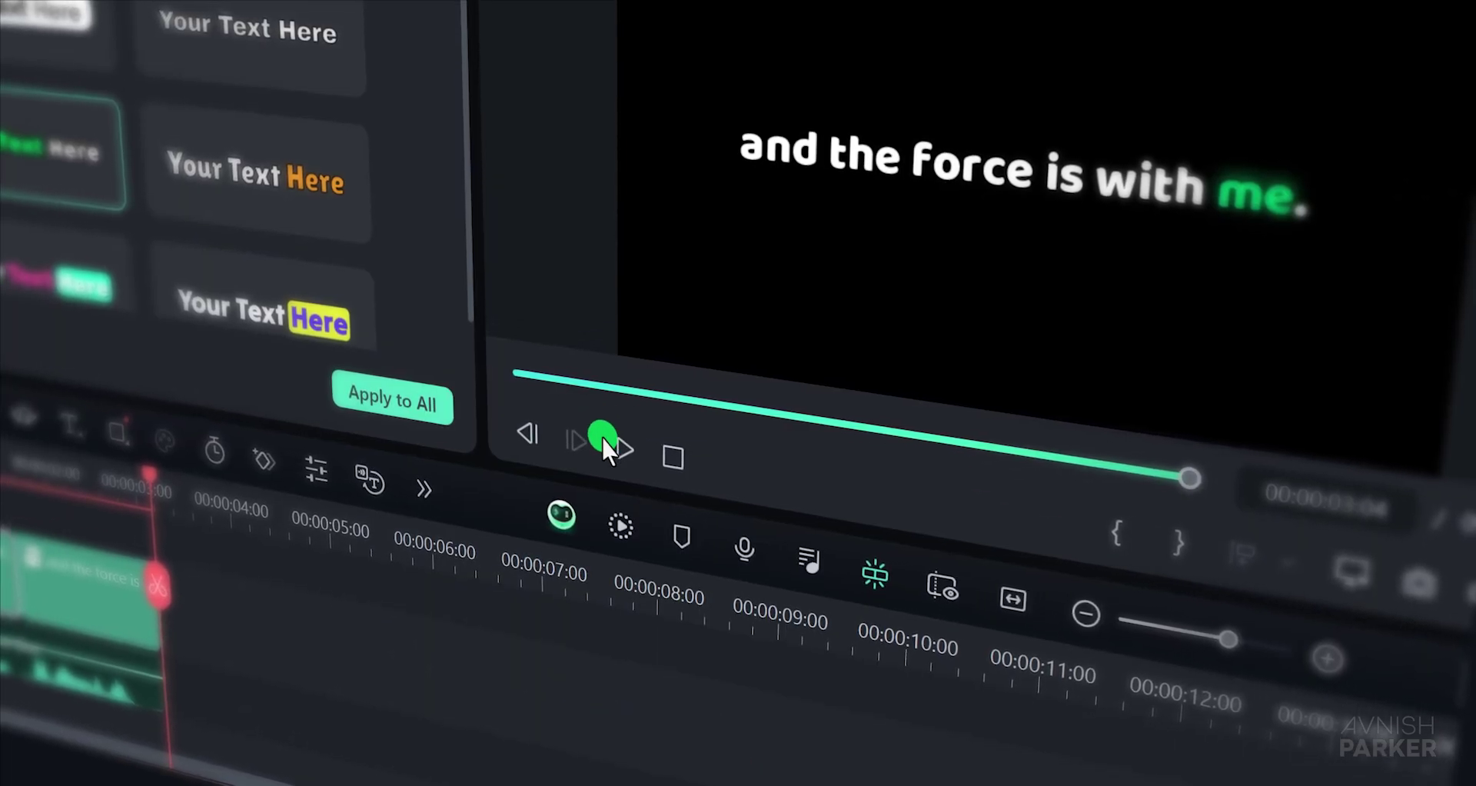
{"action": "left_click", "coordinate": [1009, 616]}
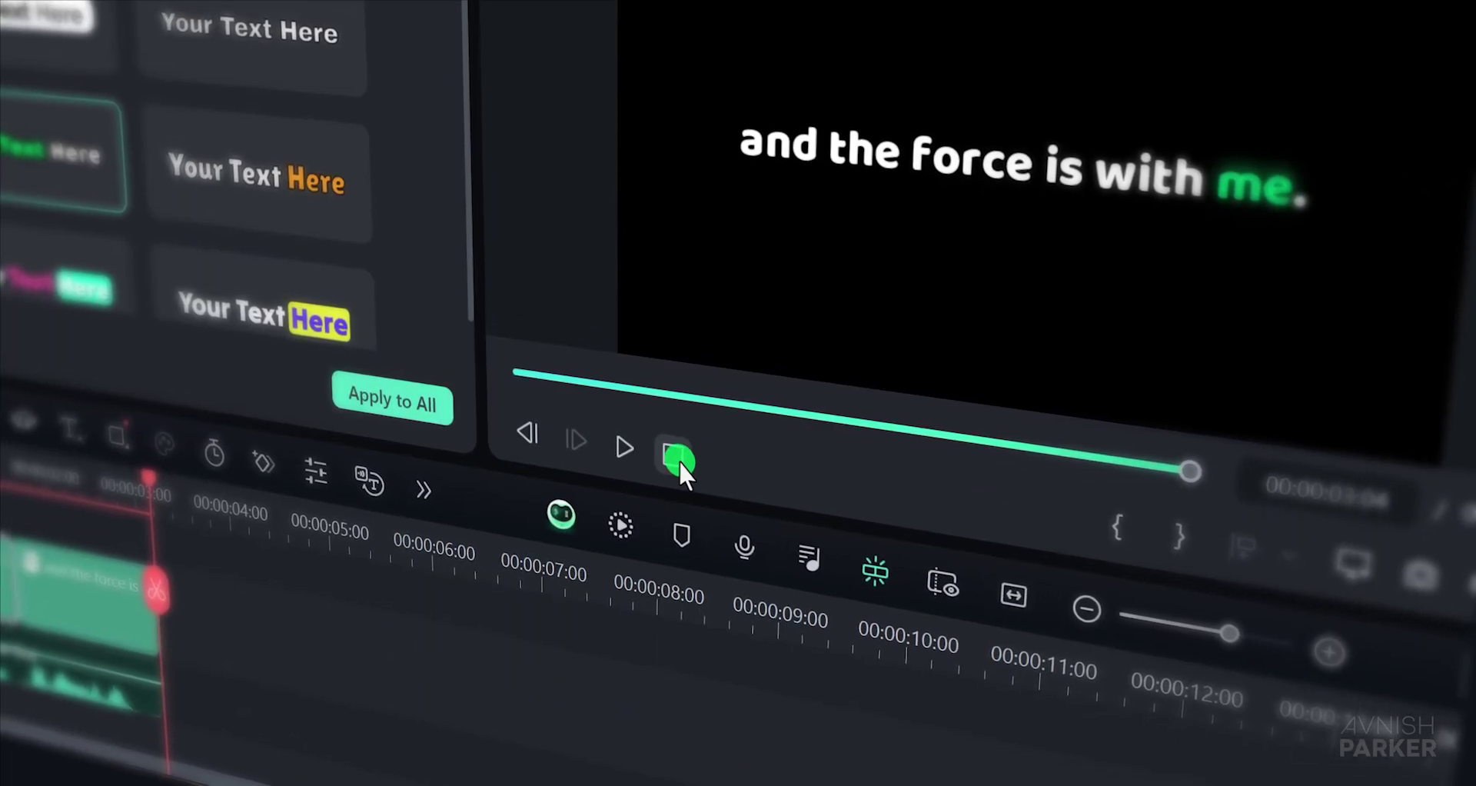
{"action": "left_click", "coordinate": [624, 445]}
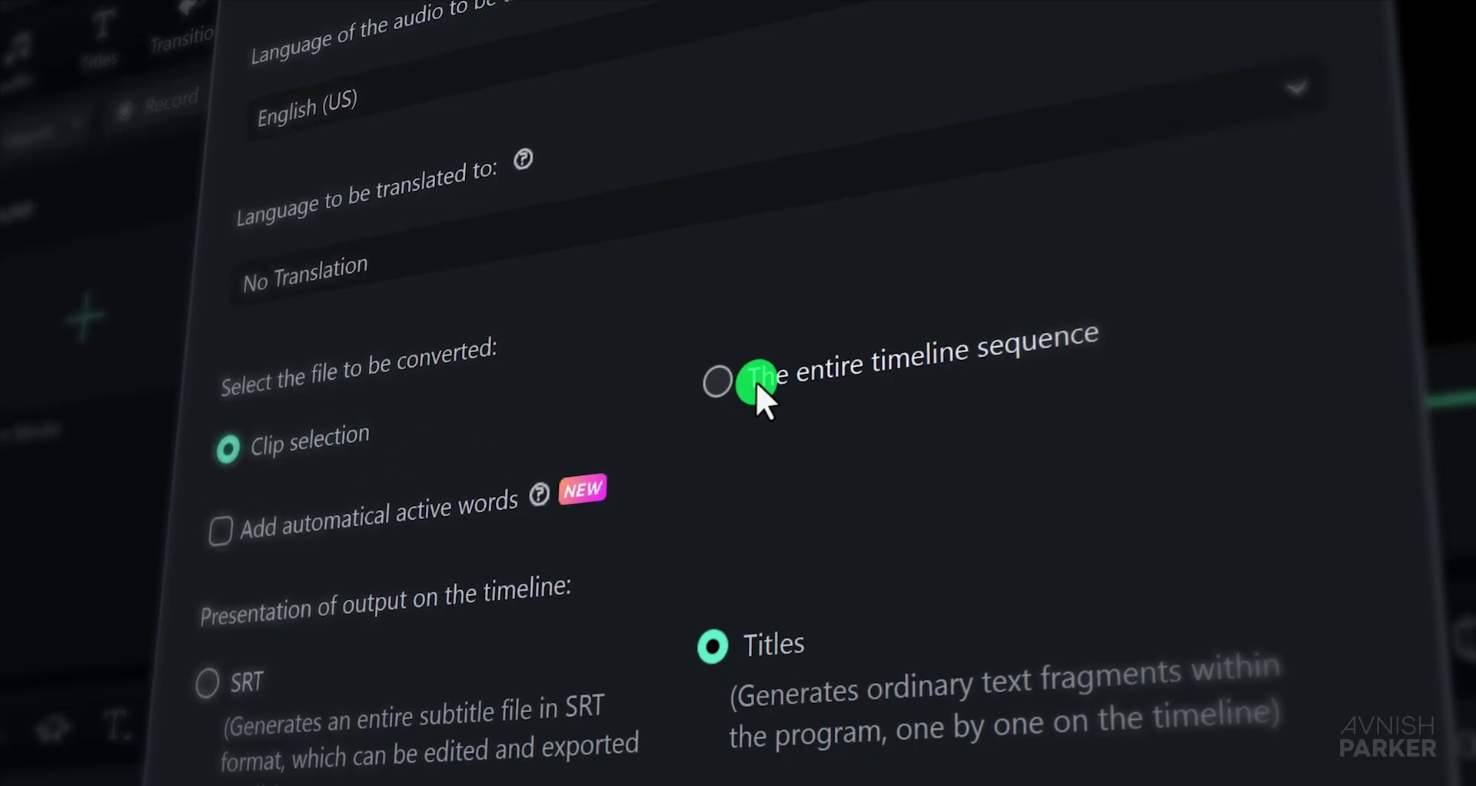
Generate subtitles for the whole timeline and delete the subtitle's second line.
{"action": "left_click", "coordinate": [766, 374]}
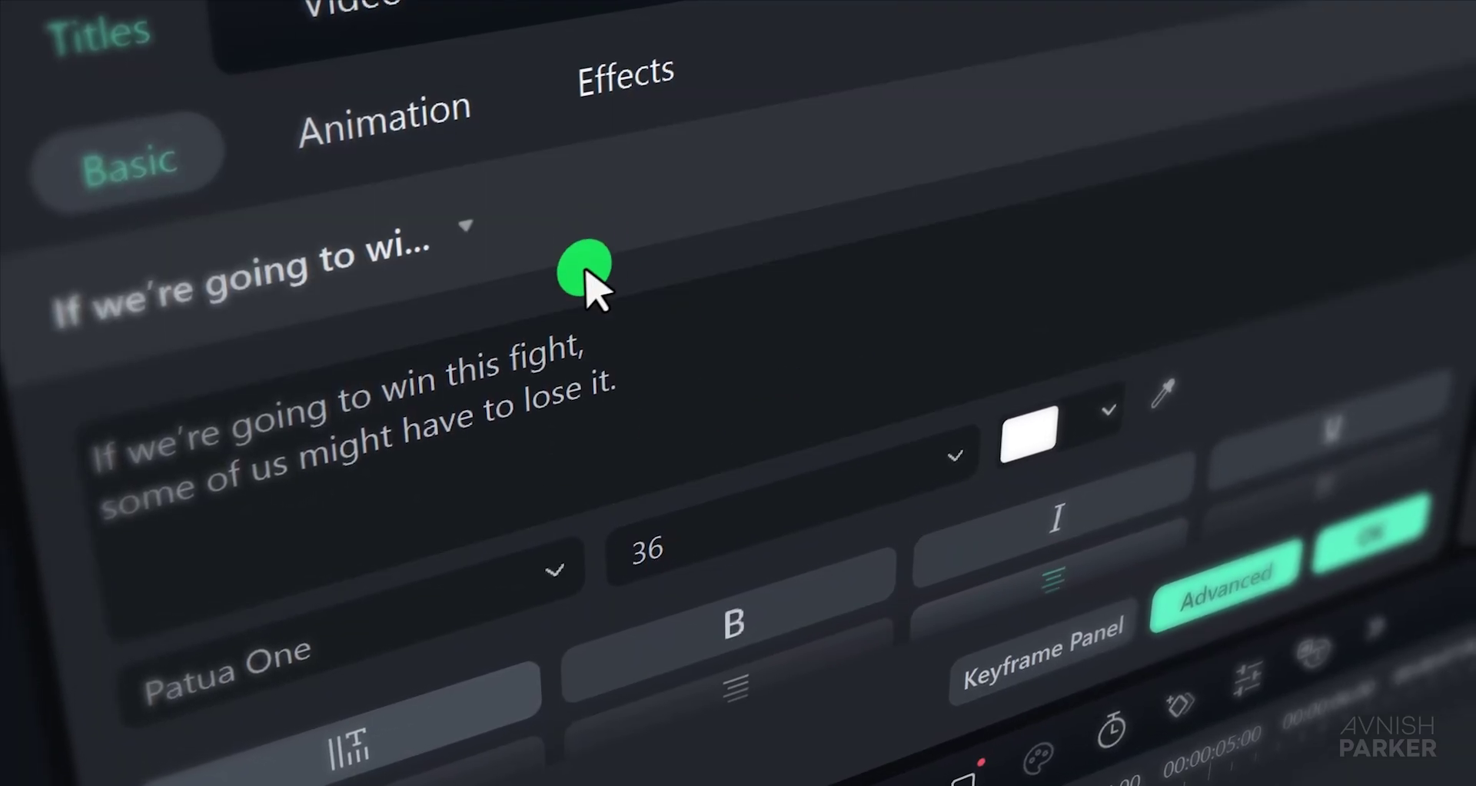
{"action": "left_click_drag", "start_coordinate": [649, 373], "coordinate": [108, 512]}
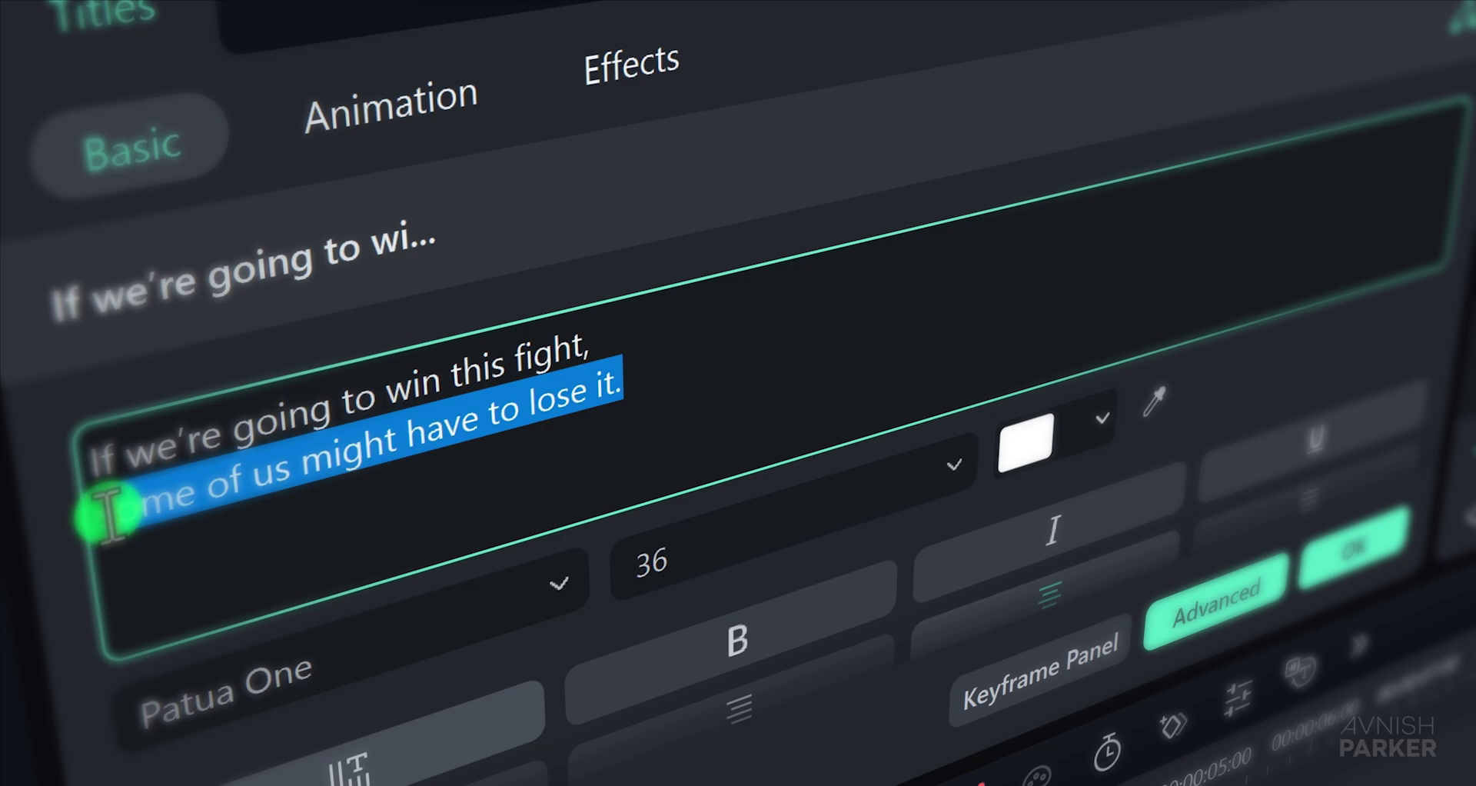
{"action": "key", "text": "BackSpace"}
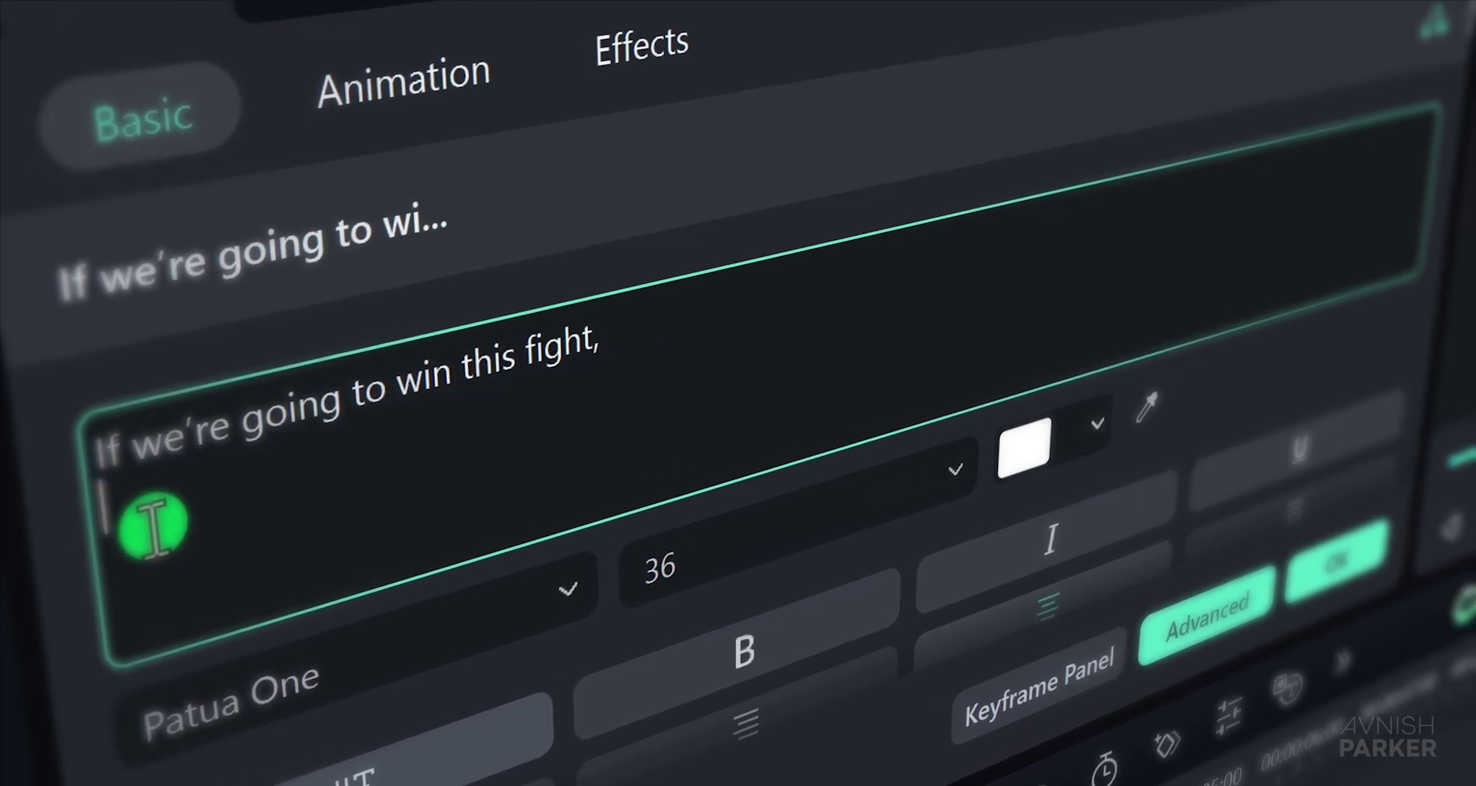
{"action": "key", "text": "BackSpace"}
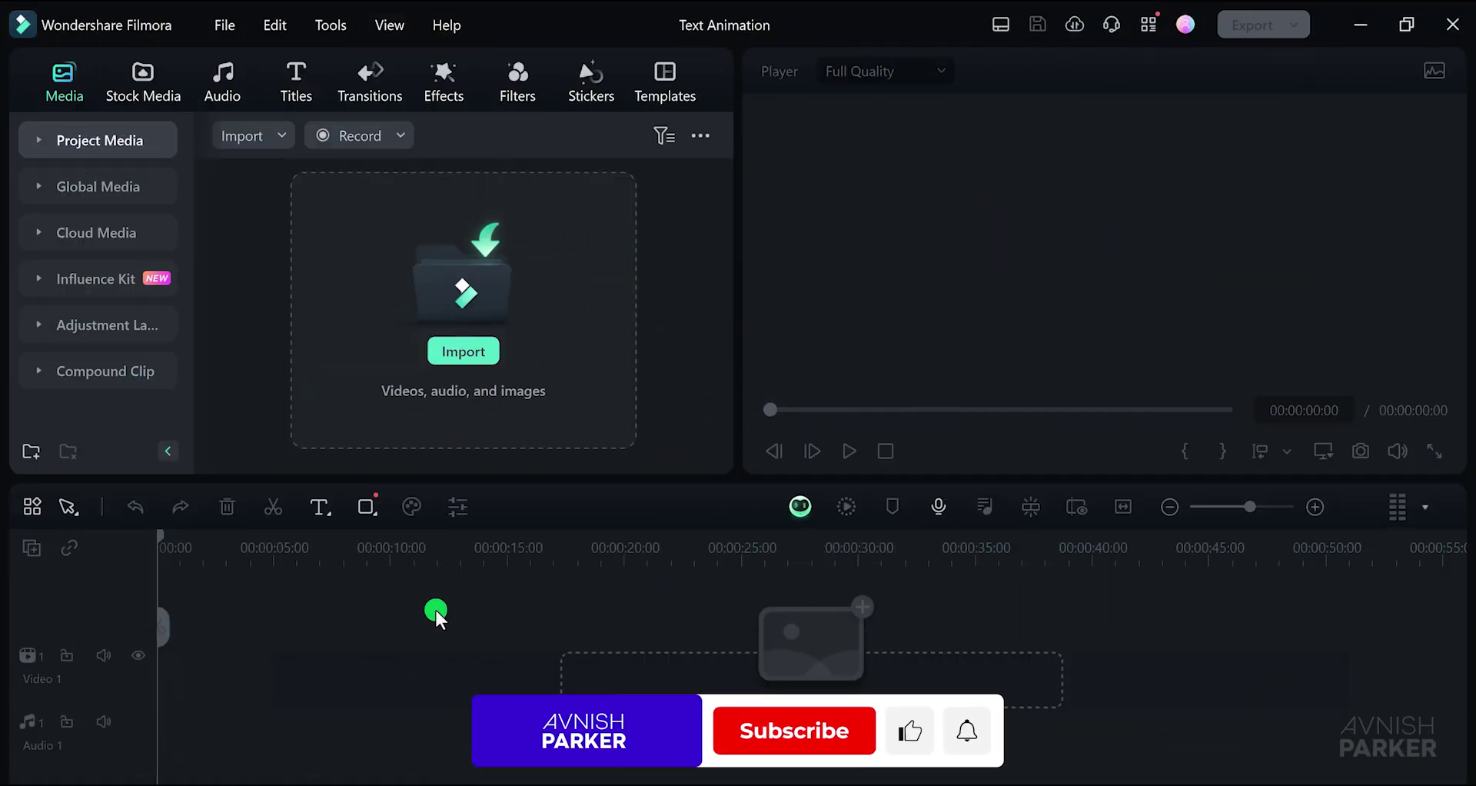
Browse Titles > Title Effects > Plain Text and download the Dynamic Glitch Title to preview it.
{"action": "left_click", "coordinate": [297, 90]}
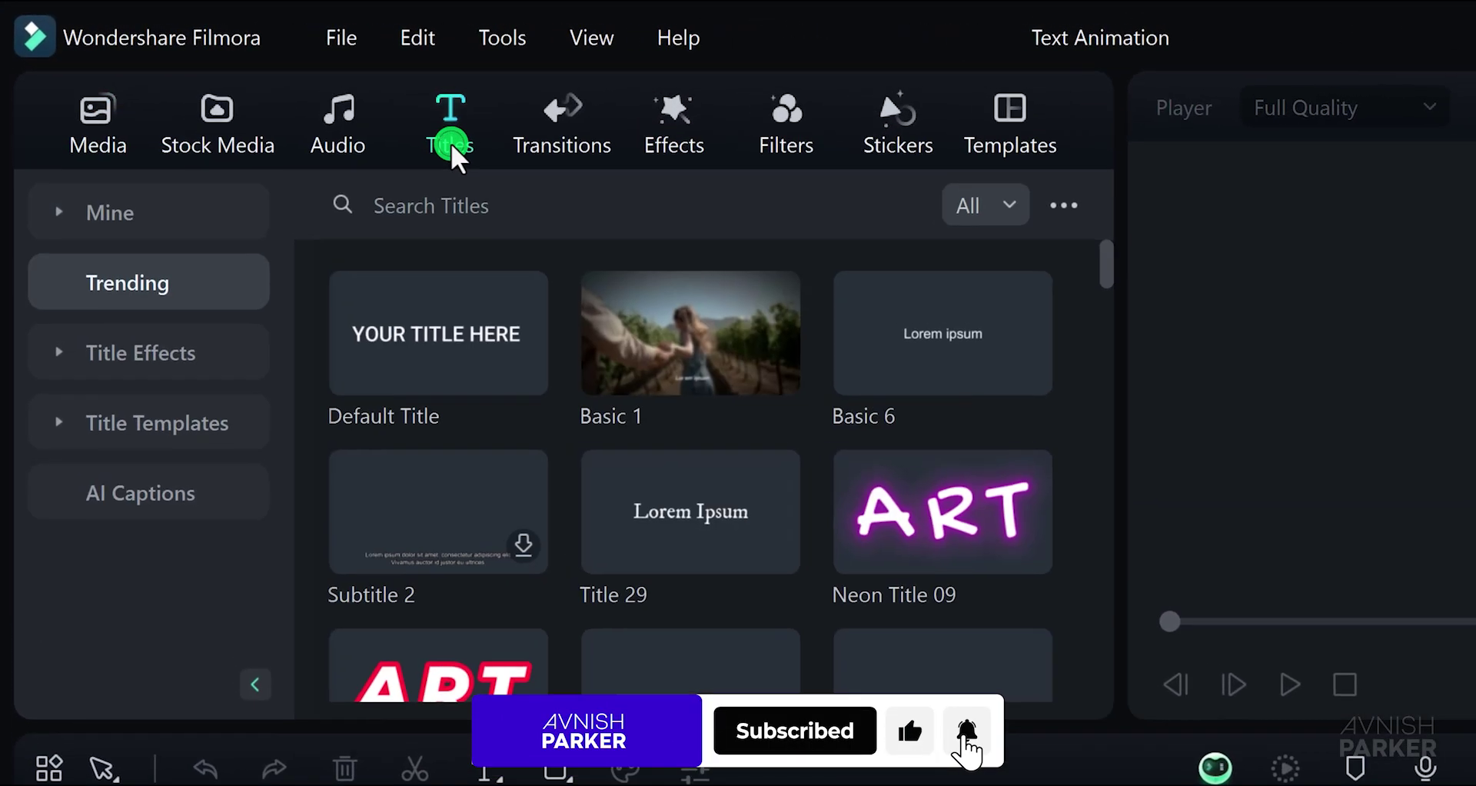
{"action": "left_click", "coordinate": [173, 353]}
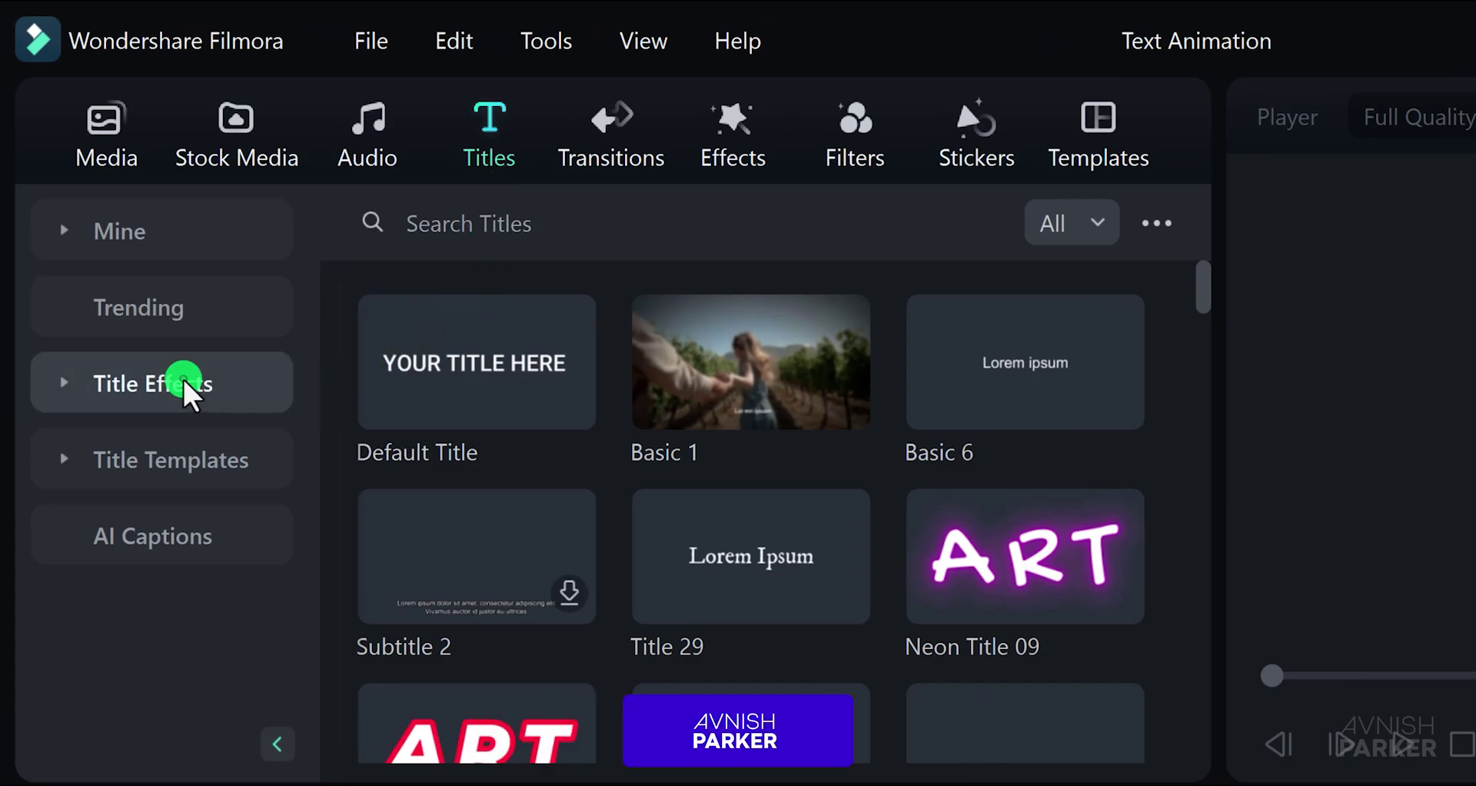
{"action": "left_click", "coordinate": [182, 376]}
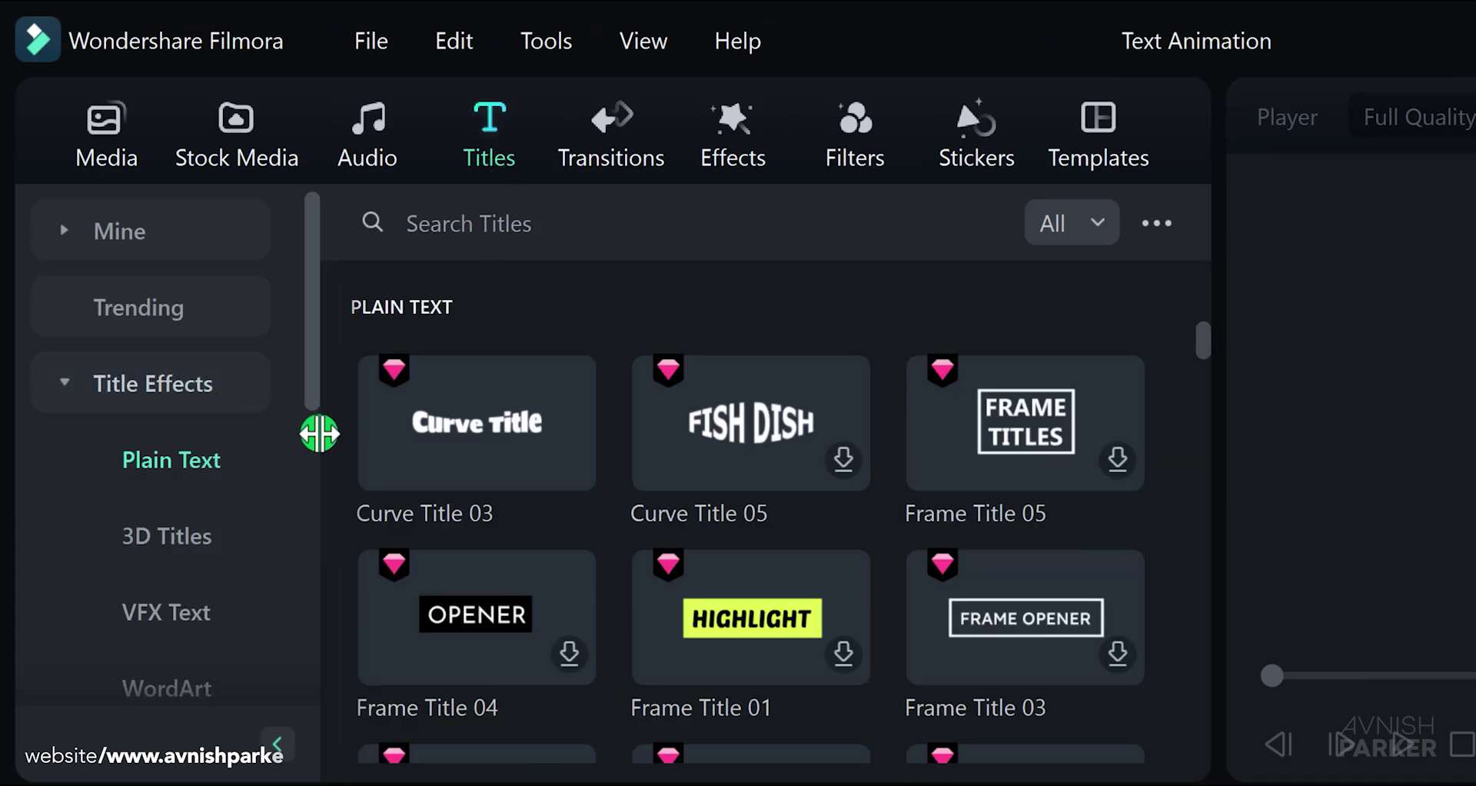
{"action": "left_click_drag", "start_coordinate": [1193, 332], "coordinate": [1193, 366]}
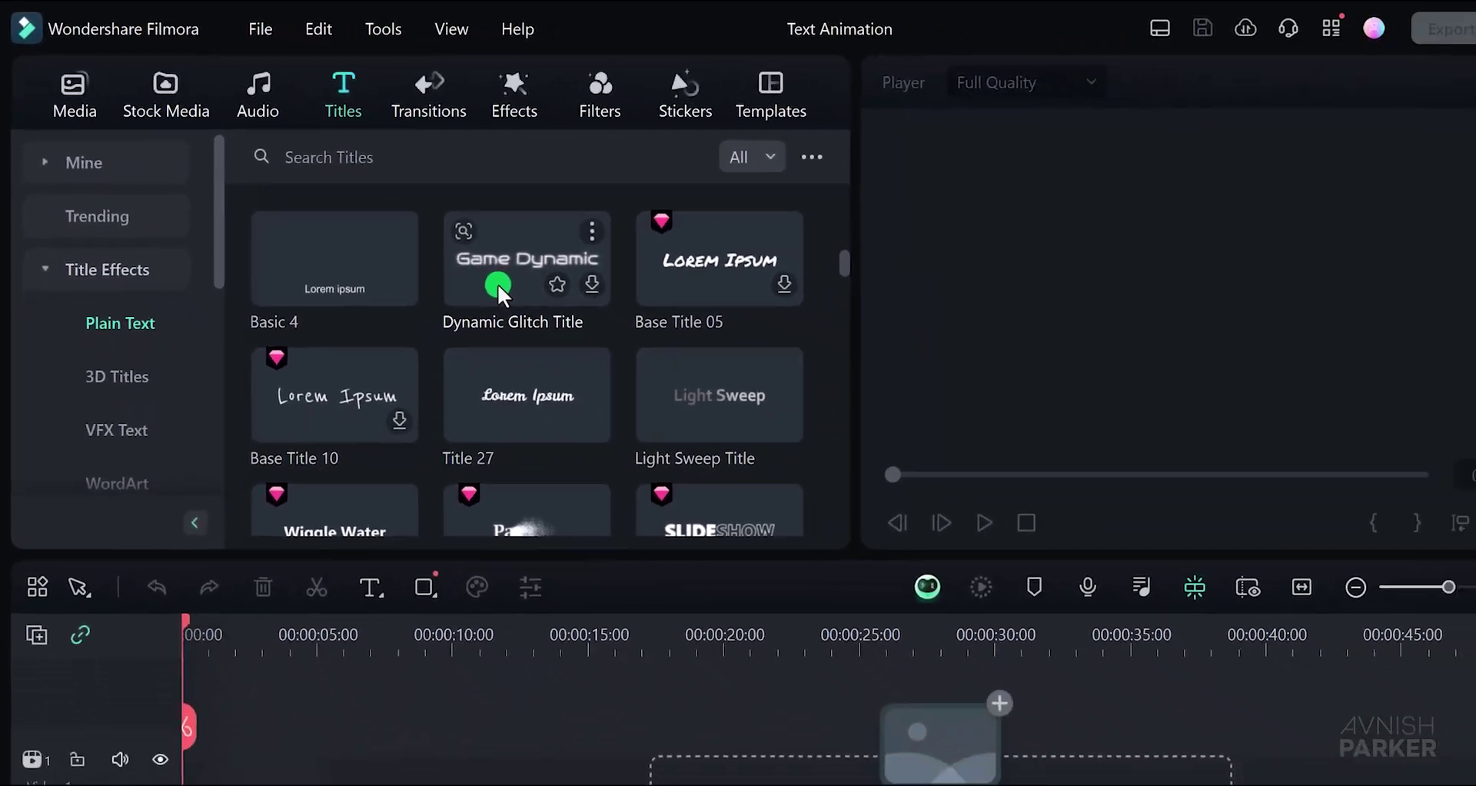
{"action": "left_click", "coordinate": [497, 286]}
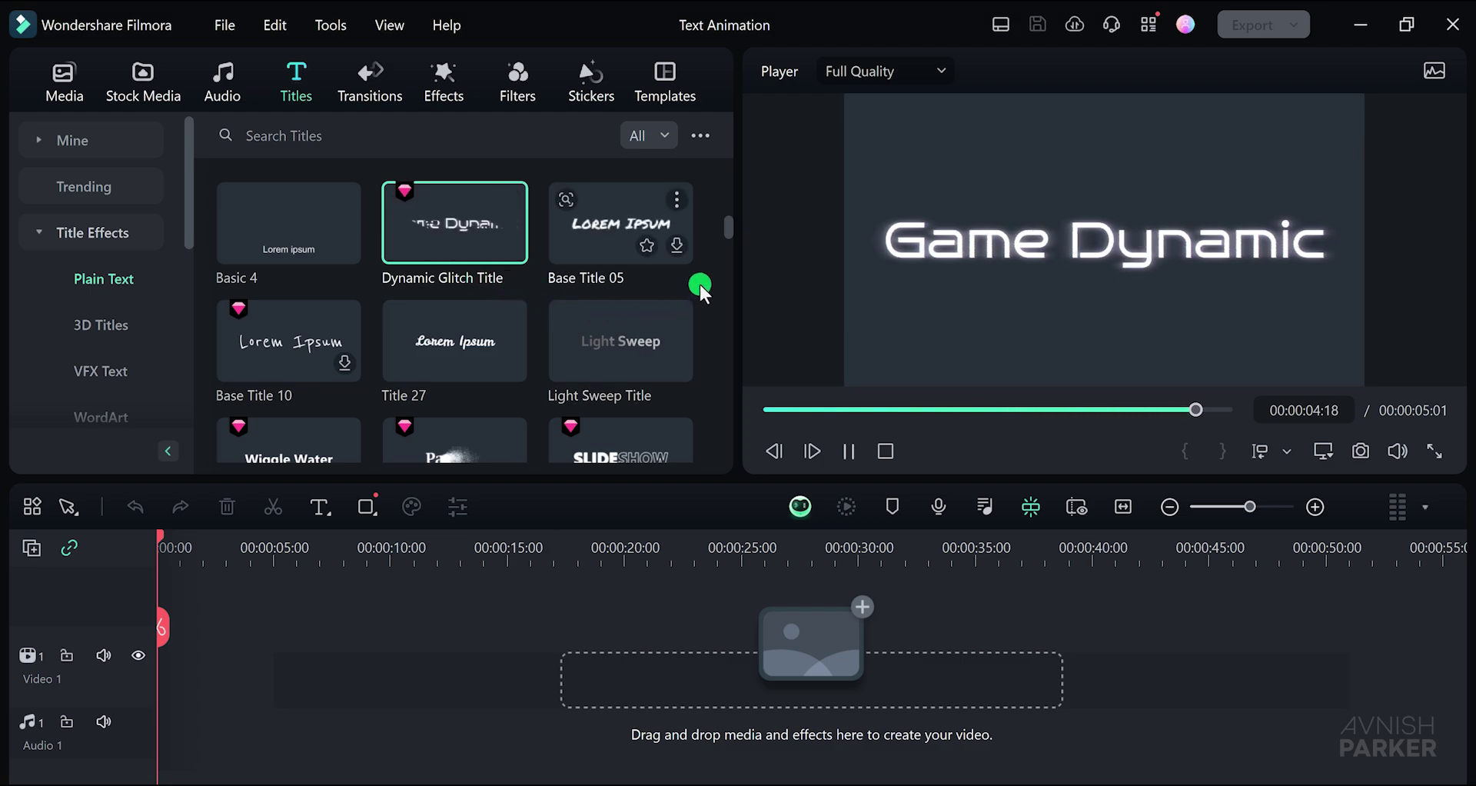
Filter the title library to show only Free titles.
{"action": "left_click", "coordinate": [661, 135]}
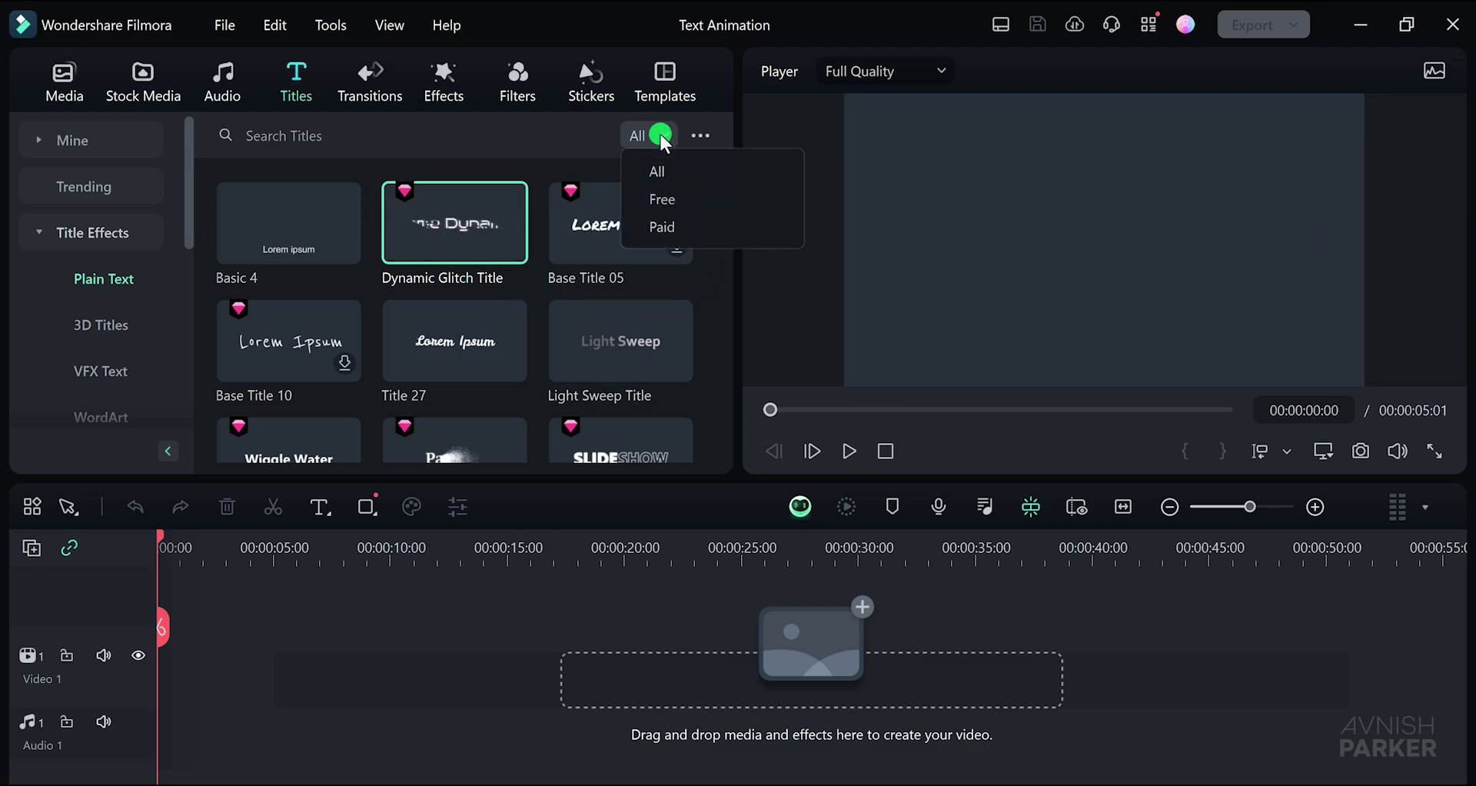
{"action": "left_click", "coordinate": [712, 205]}
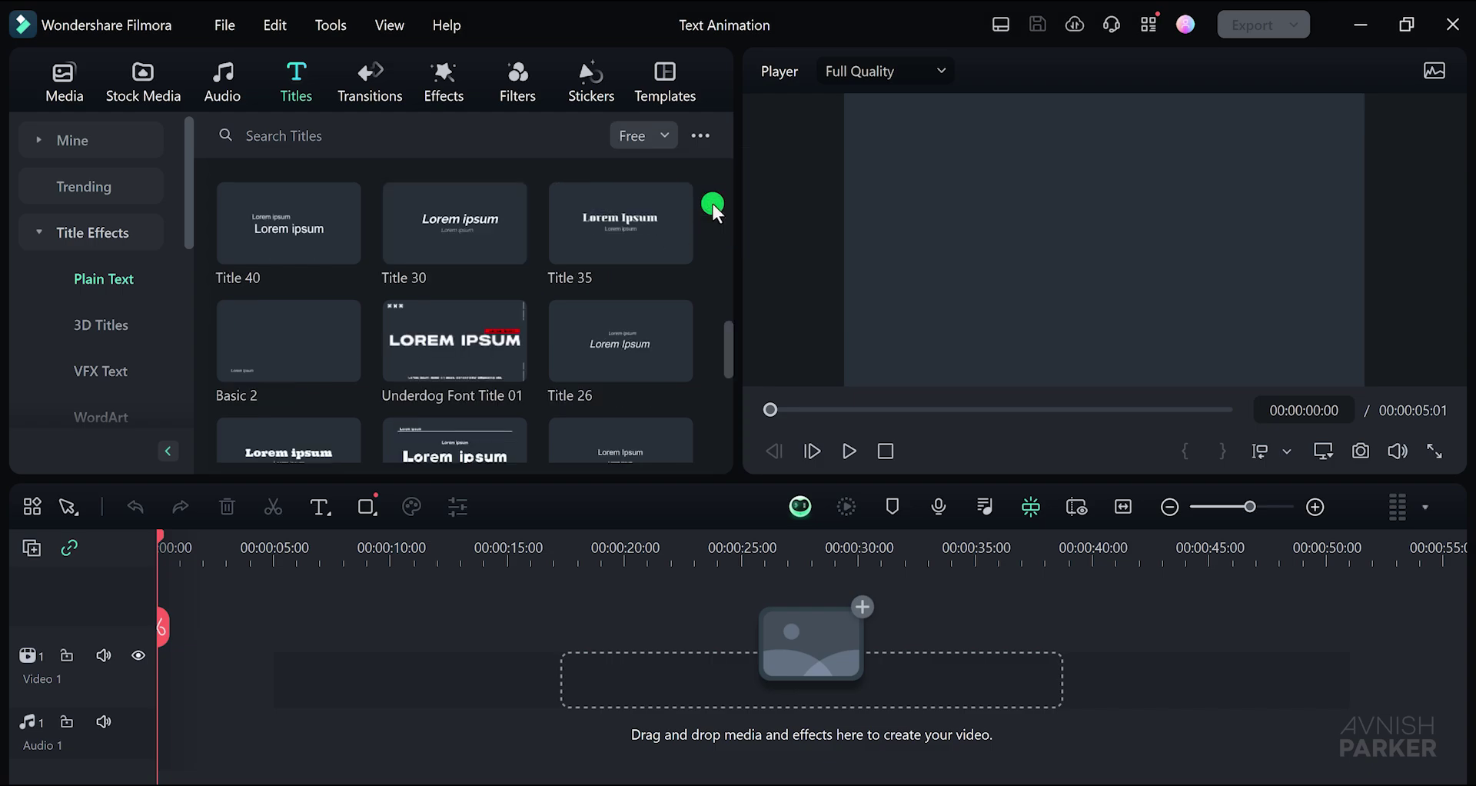
{"action": "mouse_move", "coordinate": [698, 310]}
{"action": "left_click_drag", "start_coordinate": [722, 343], "coordinate": [722, 409]}
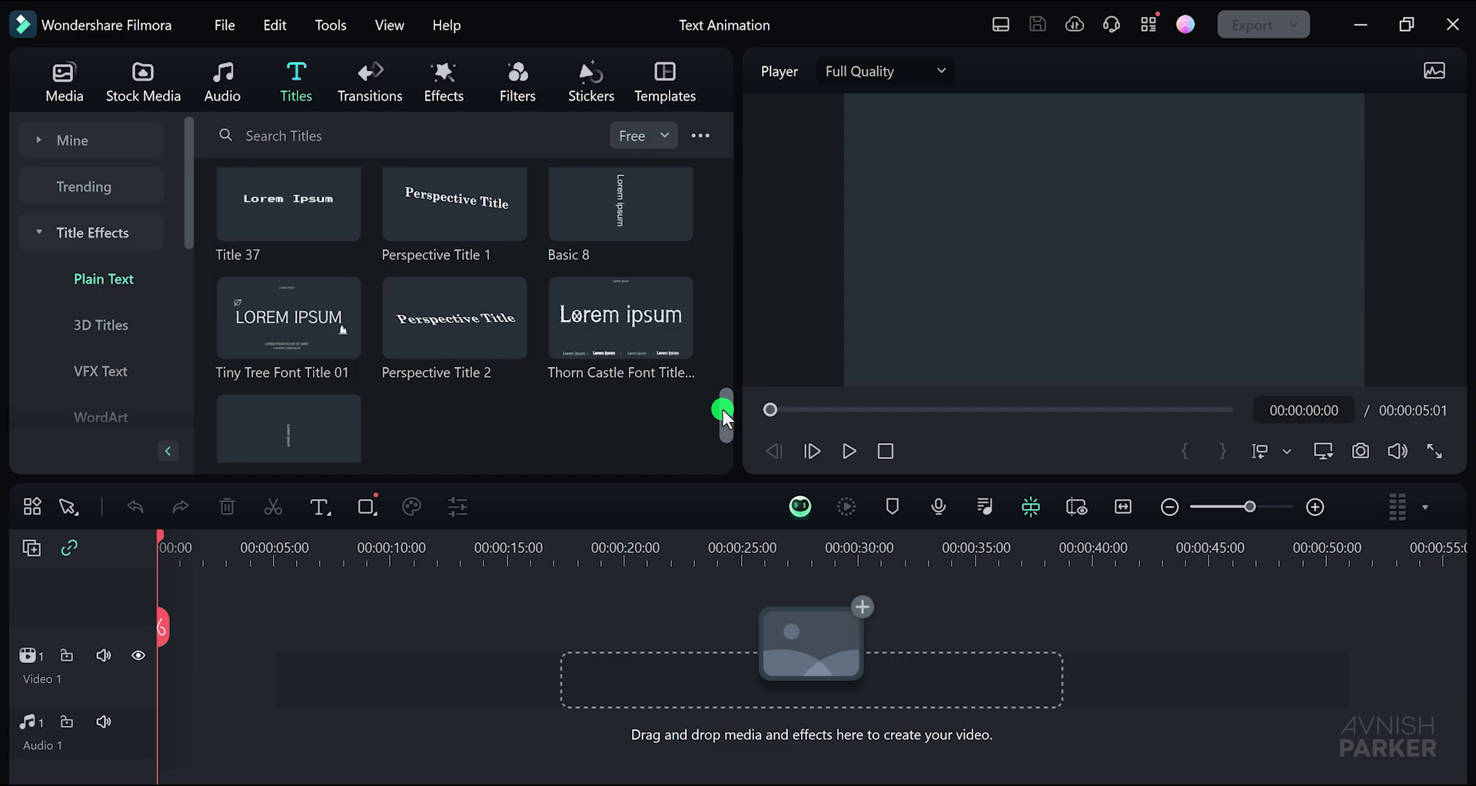
Browse 3D Titles and VFX Text and preview the Light Flash title.
{"action": "left_click", "coordinate": [110, 325]}
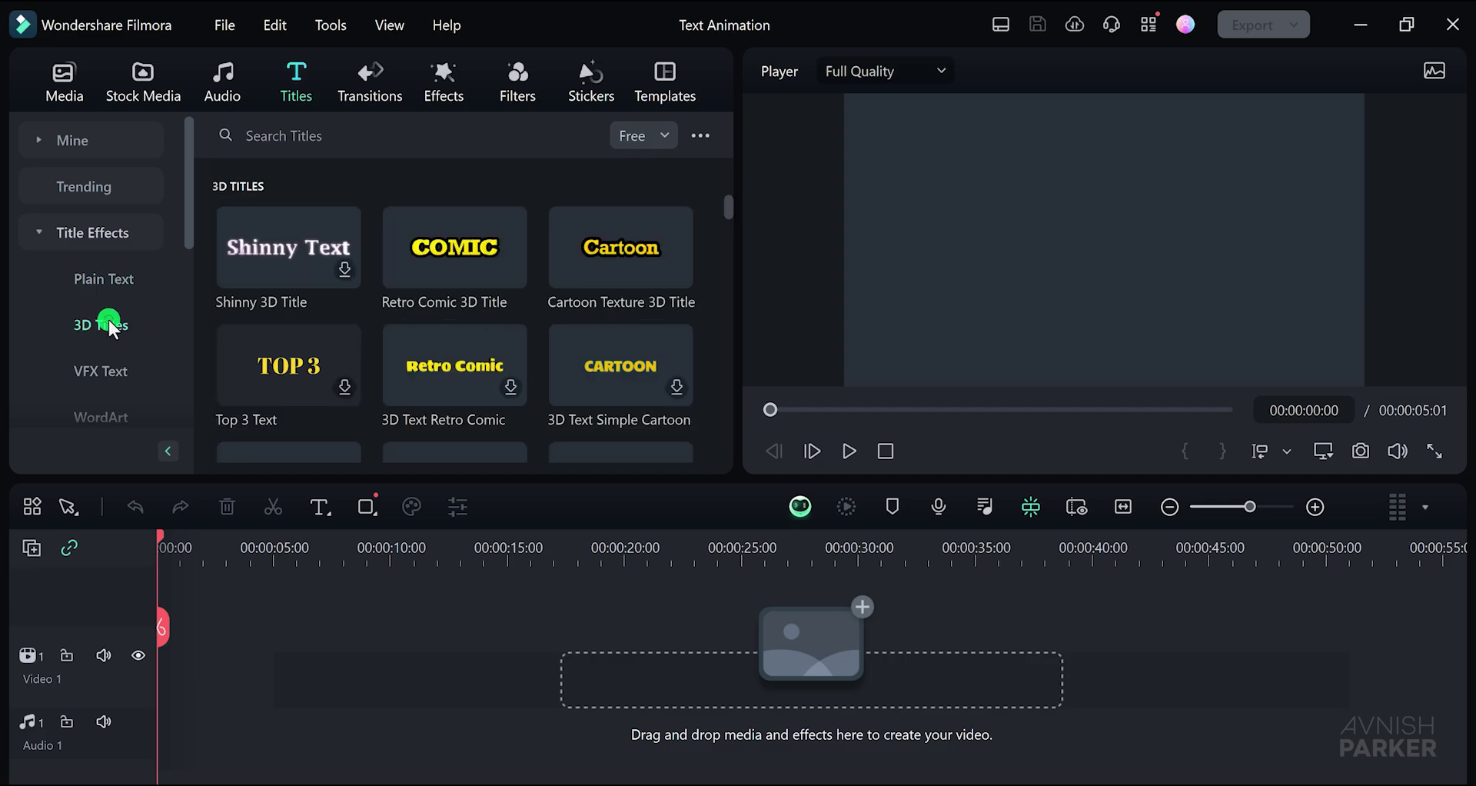
{"action": "left_click", "coordinate": [102, 374]}
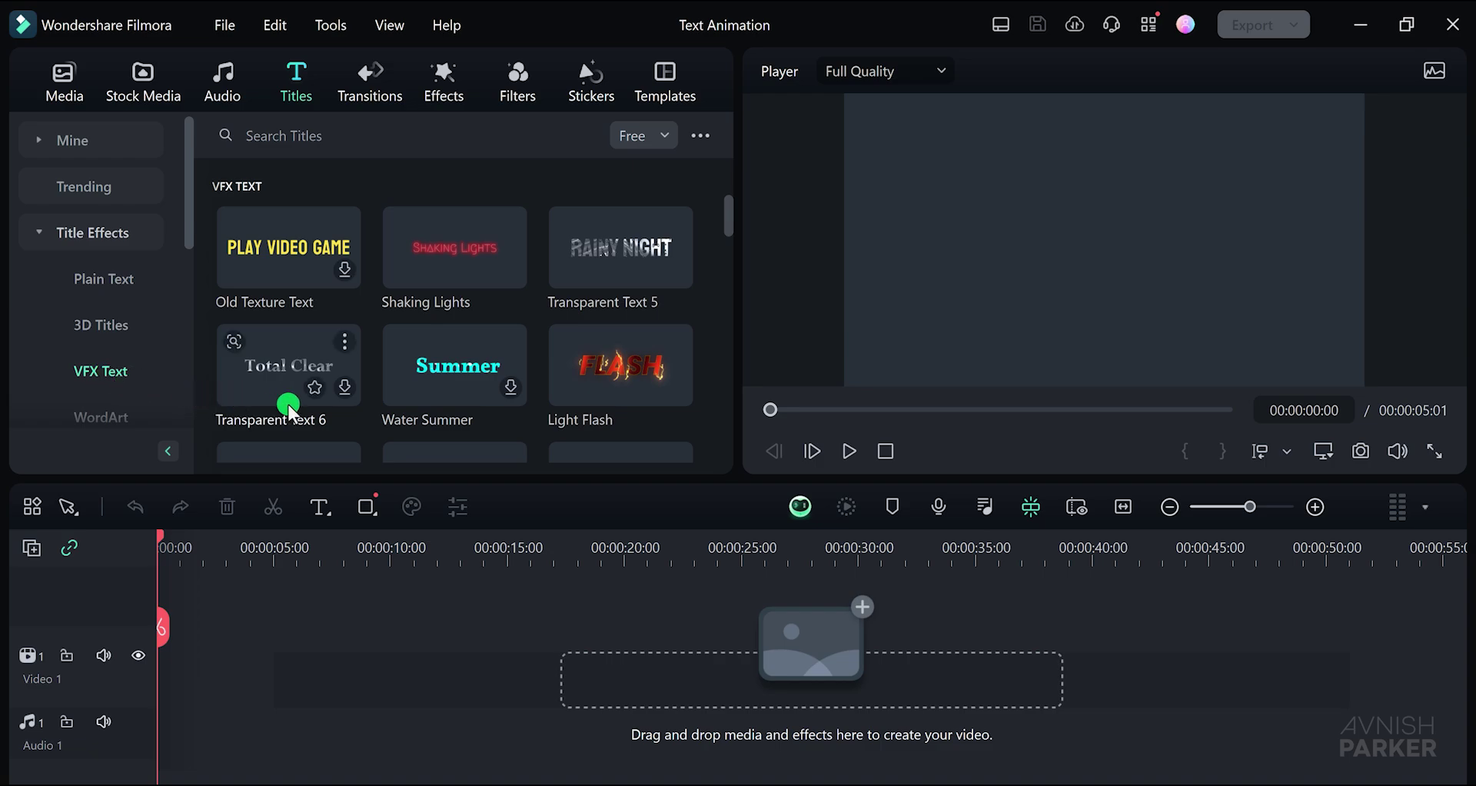
{"action": "mouse_move", "coordinate": [612, 380]}
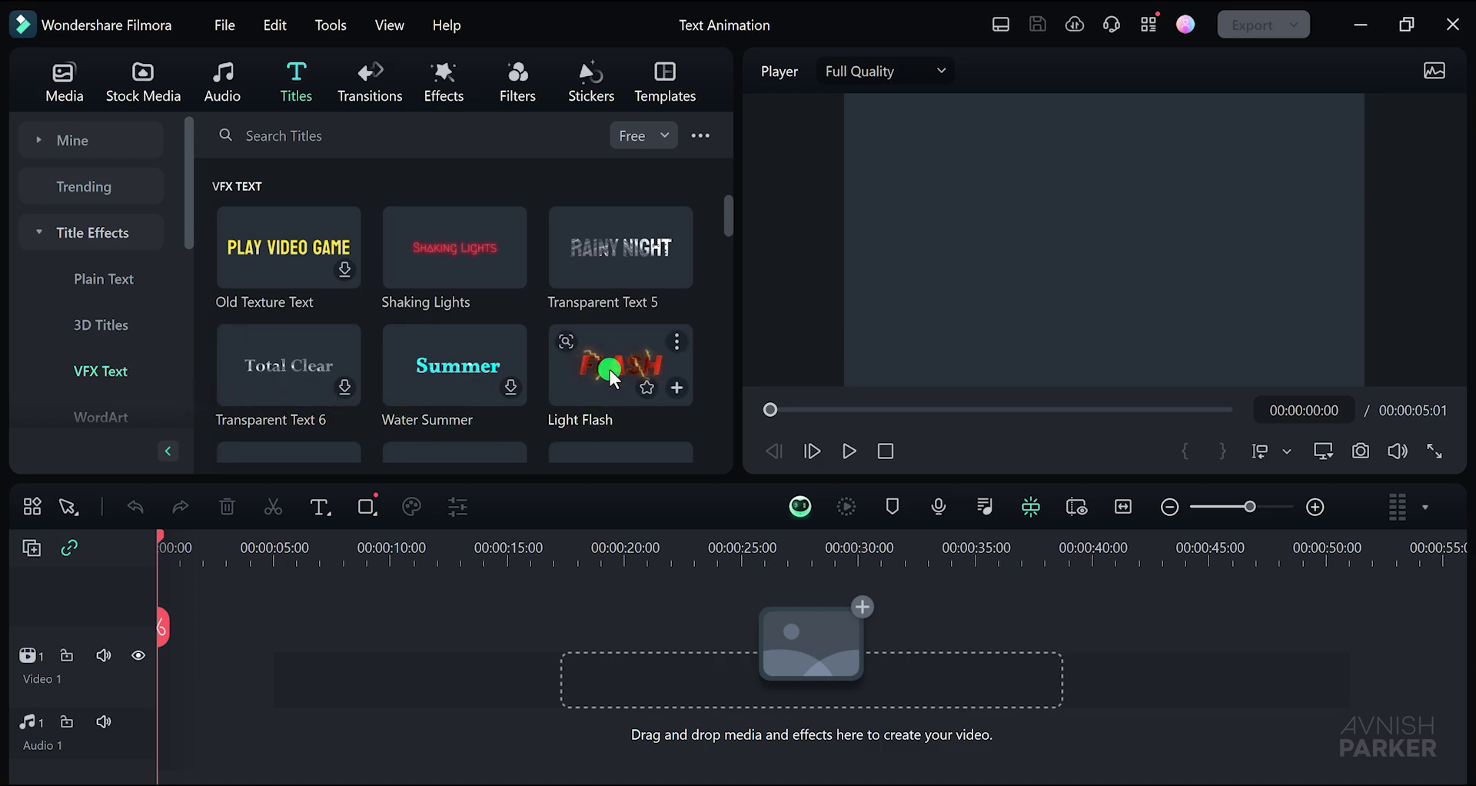
{"action": "mouse_move", "coordinate": [723, 218]}
{"action": "left_mouse_down"}
{"action": "mouse_move", "coordinate": [715, 363]}
{"action": "mouse_move", "coordinate": [718, 195]}
{"action": "left_mouse_up"}
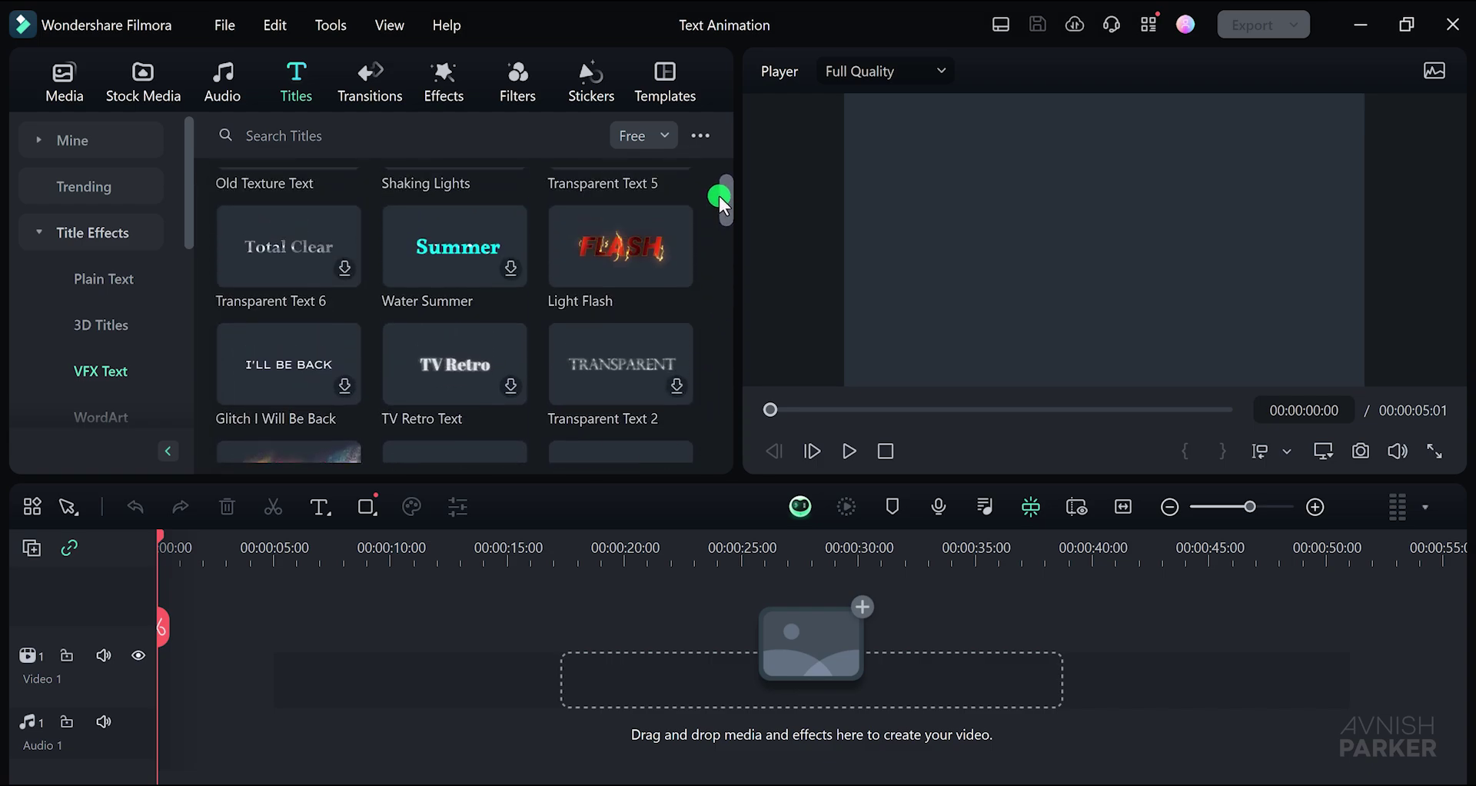
{"action": "left_click", "coordinate": [611, 252]}
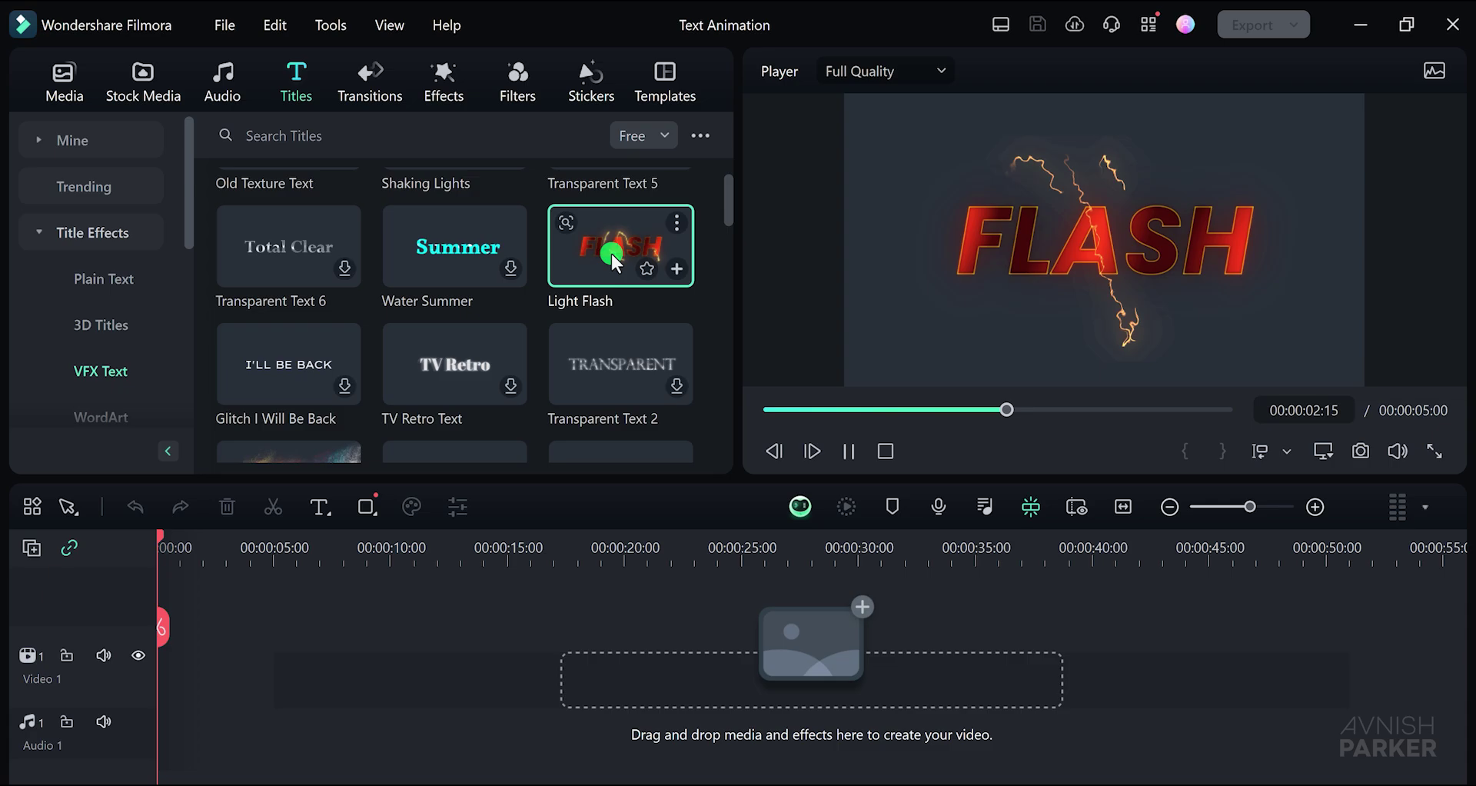
{"action": "left_click", "coordinate": [115, 326]}
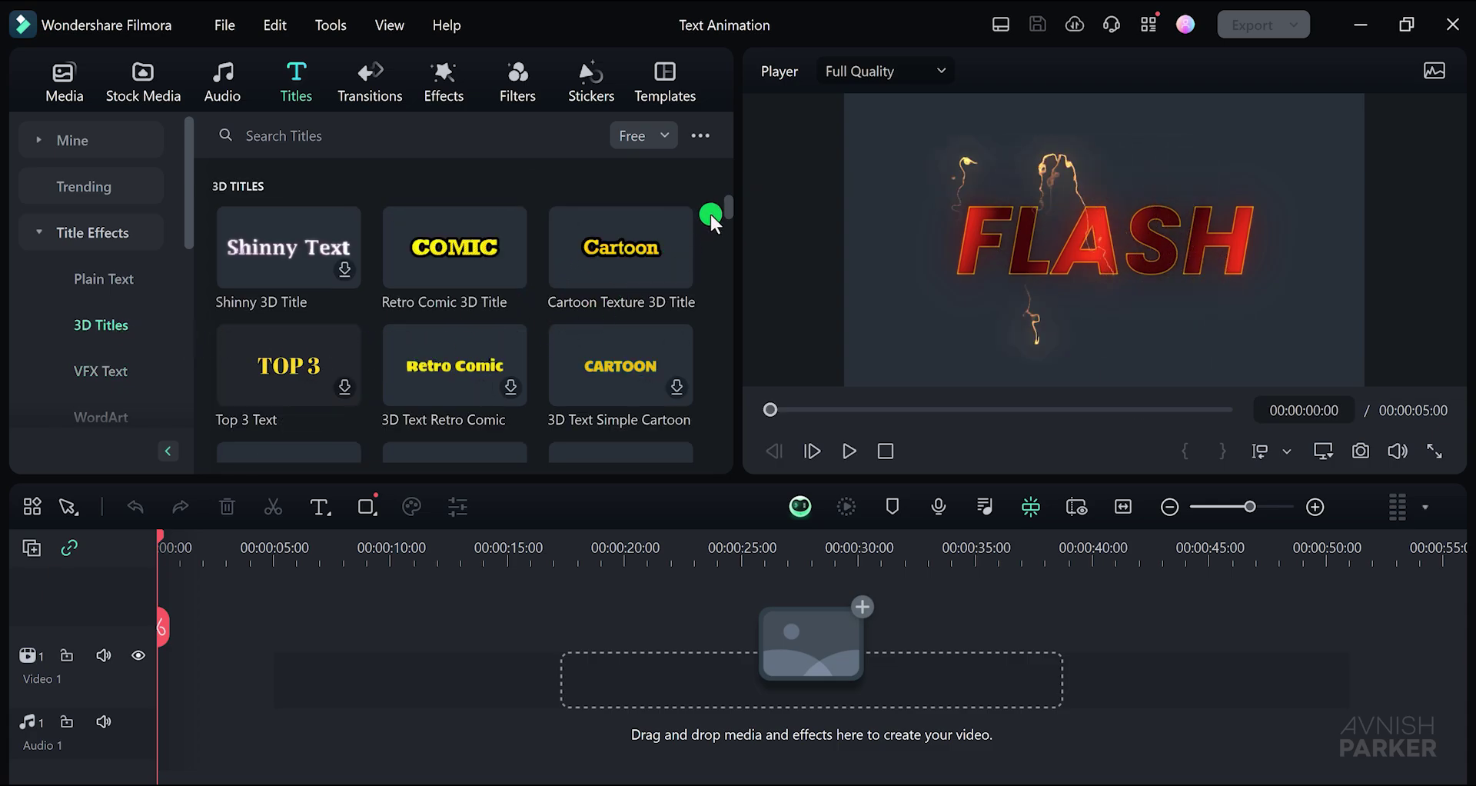
{"action": "left_click_drag", "start_coordinate": [726, 207], "coordinate": [687, 400]}
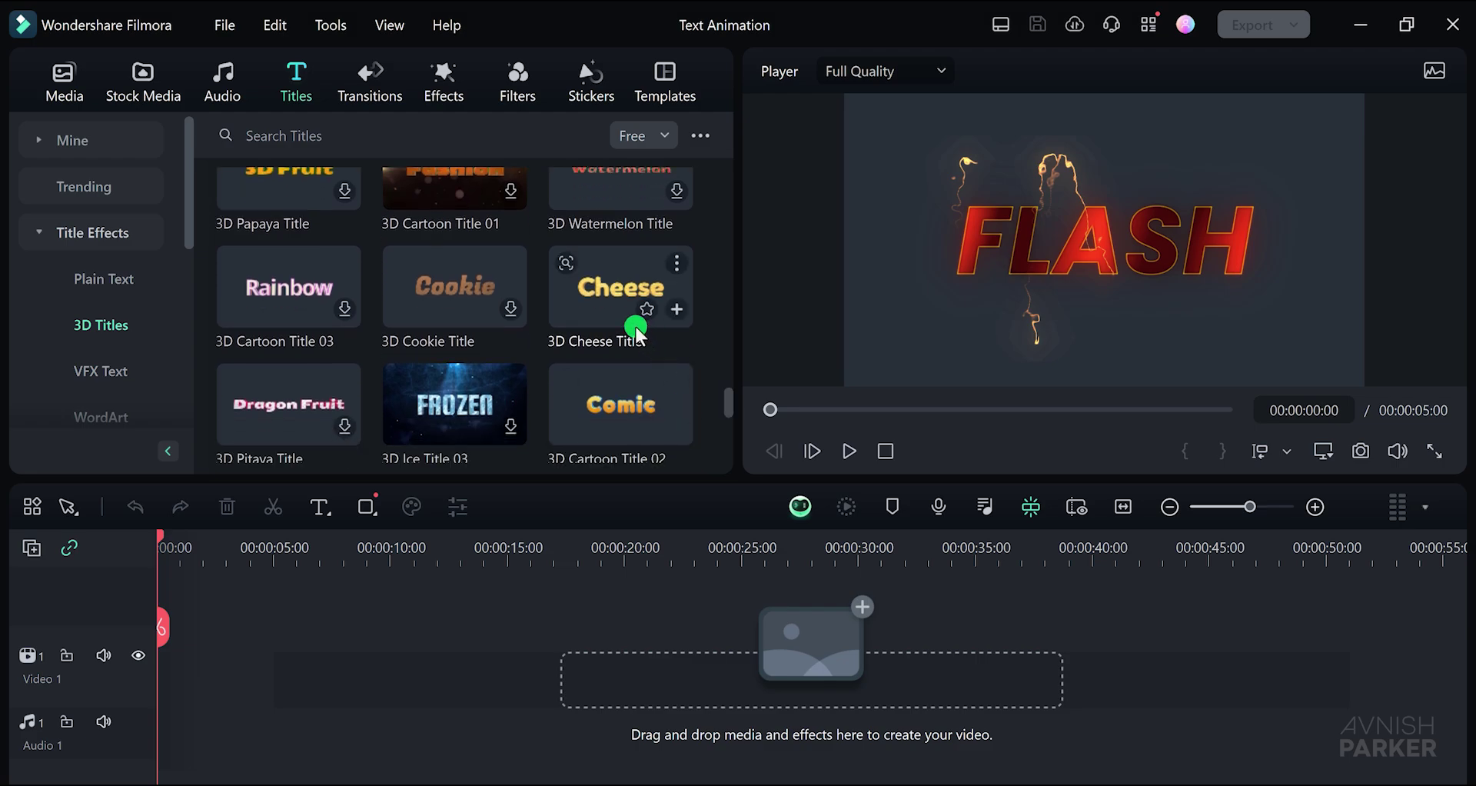
Place the 3D Cheese Title at 00:00 on Video 1 and play it back.
{"action": "left_click", "coordinate": [608, 317]}
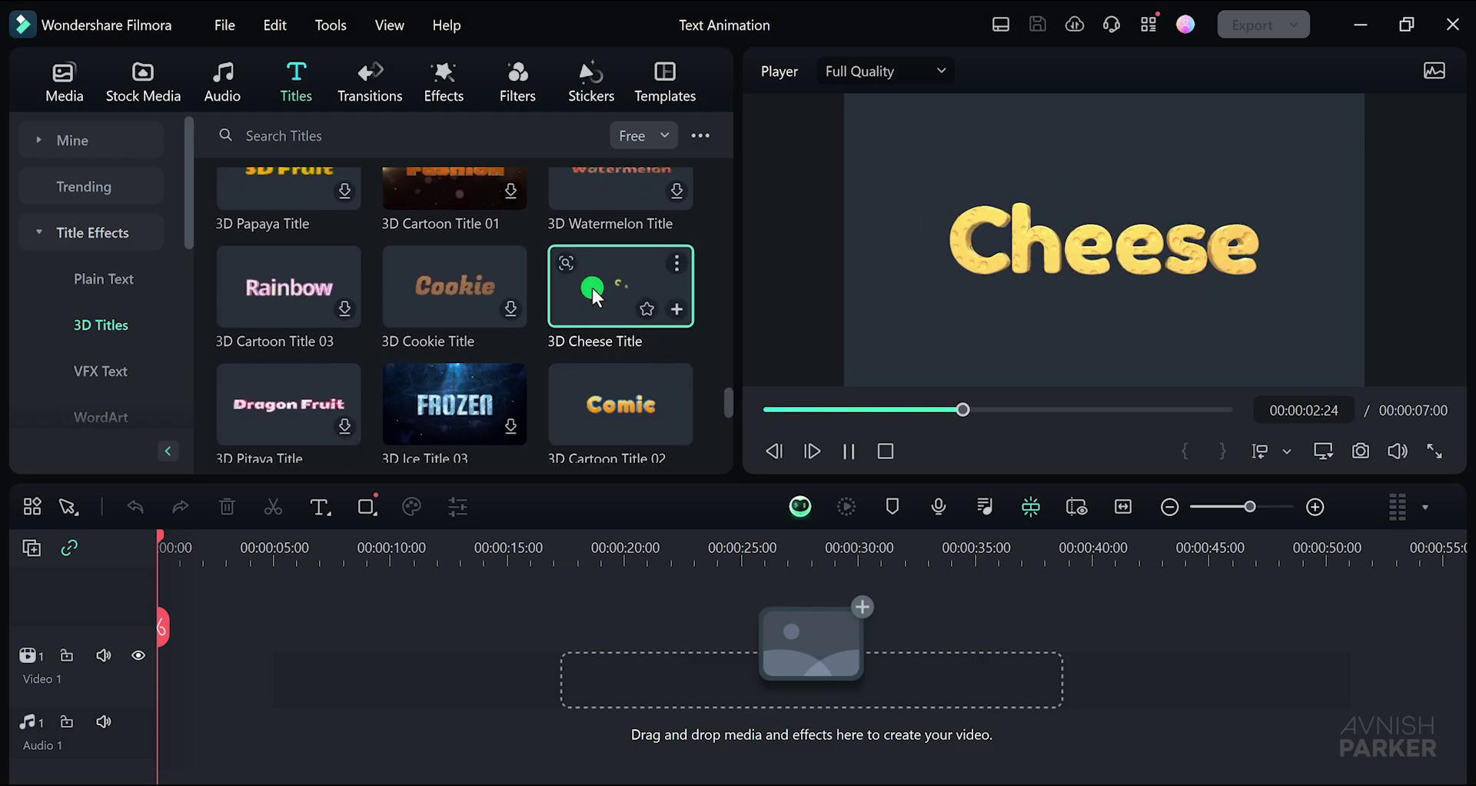
{"action": "left_click_drag", "start_coordinate": [598, 284], "coordinate": [187, 674]}
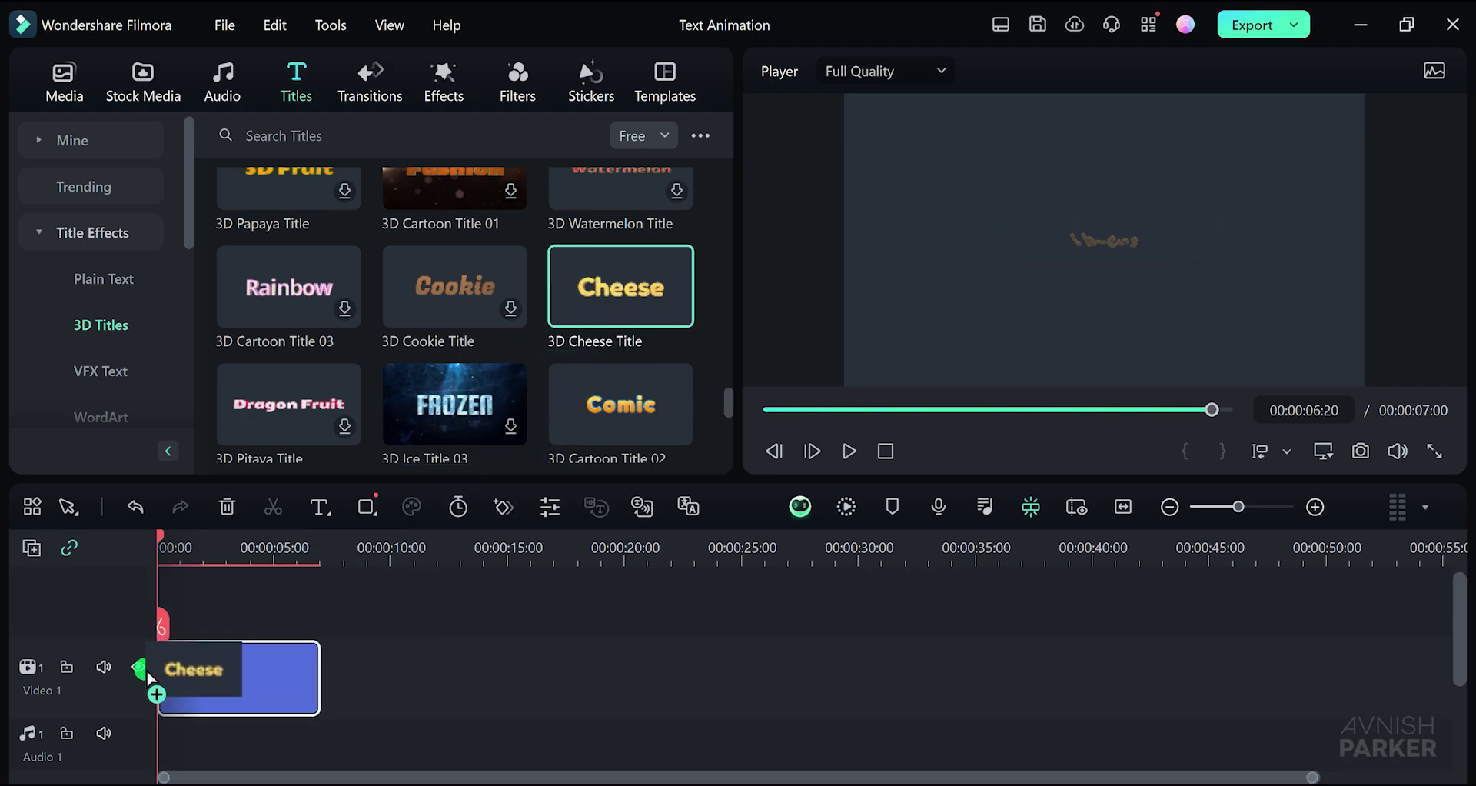
{"action": "key", "text": "space"}
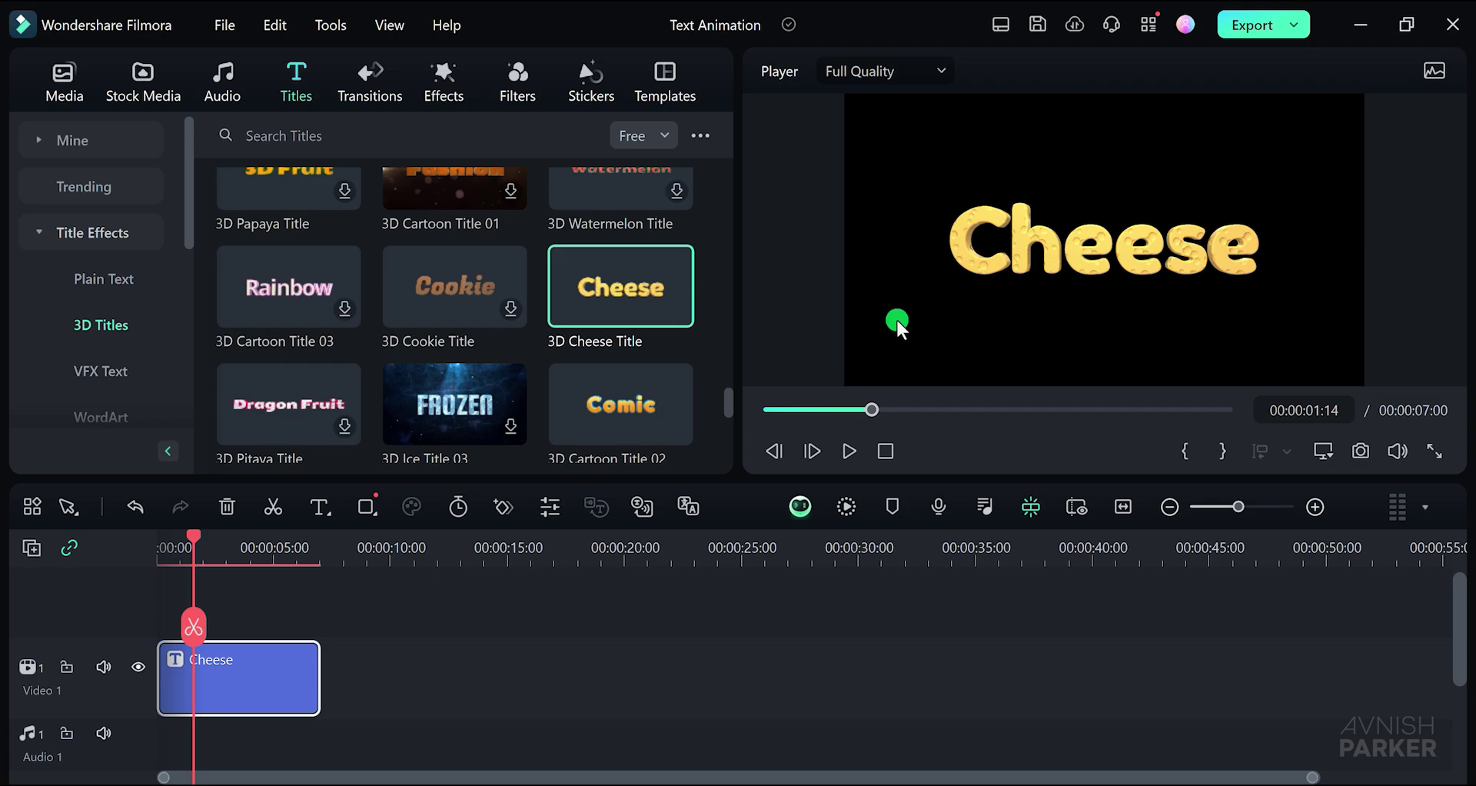
Replace the 3D title's text 'Cheese' with 'Wonder'.
{"action": "double_click", "coordinate": [214, 671]}
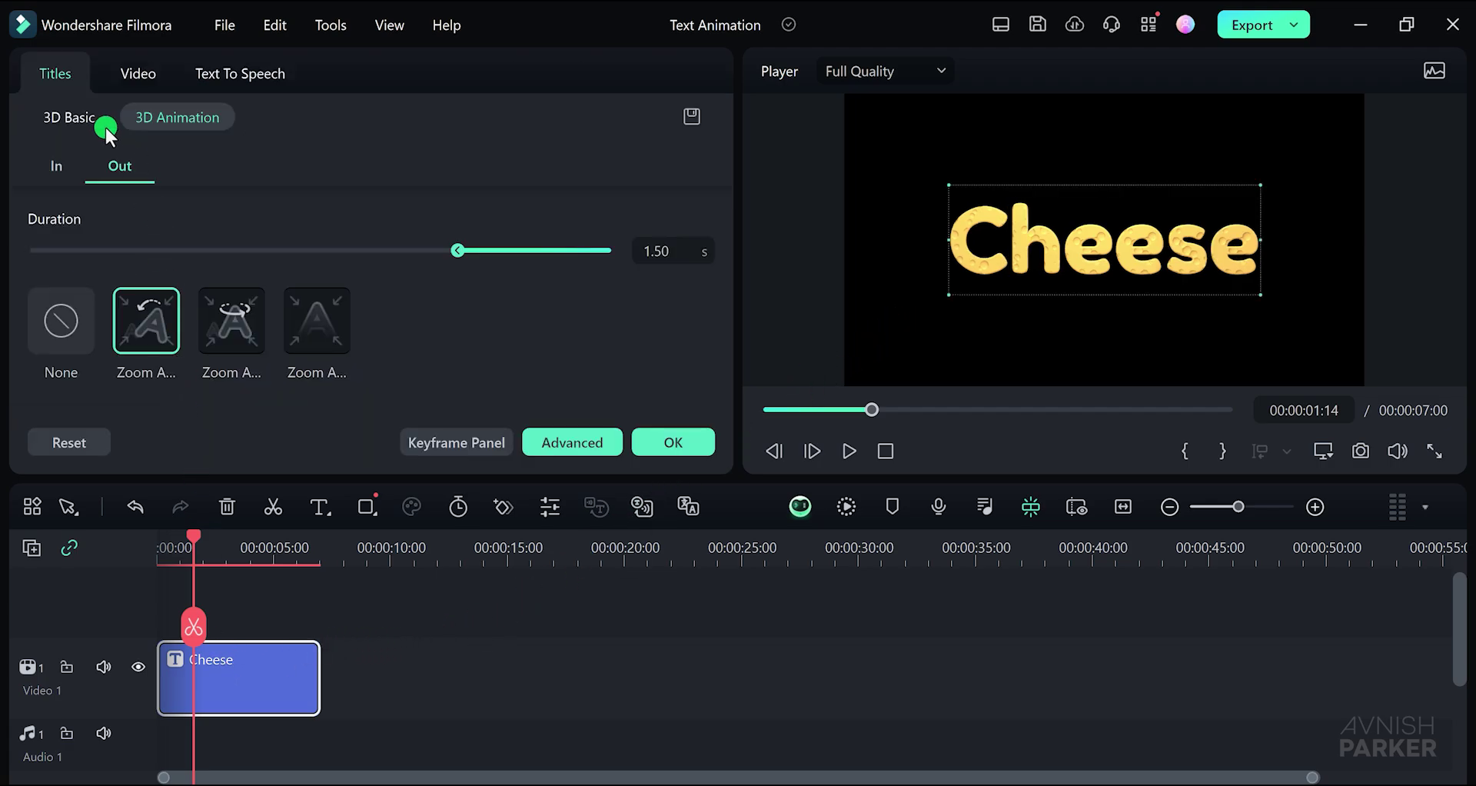
{"action": "left_click", "coordinate": [80, 118]}
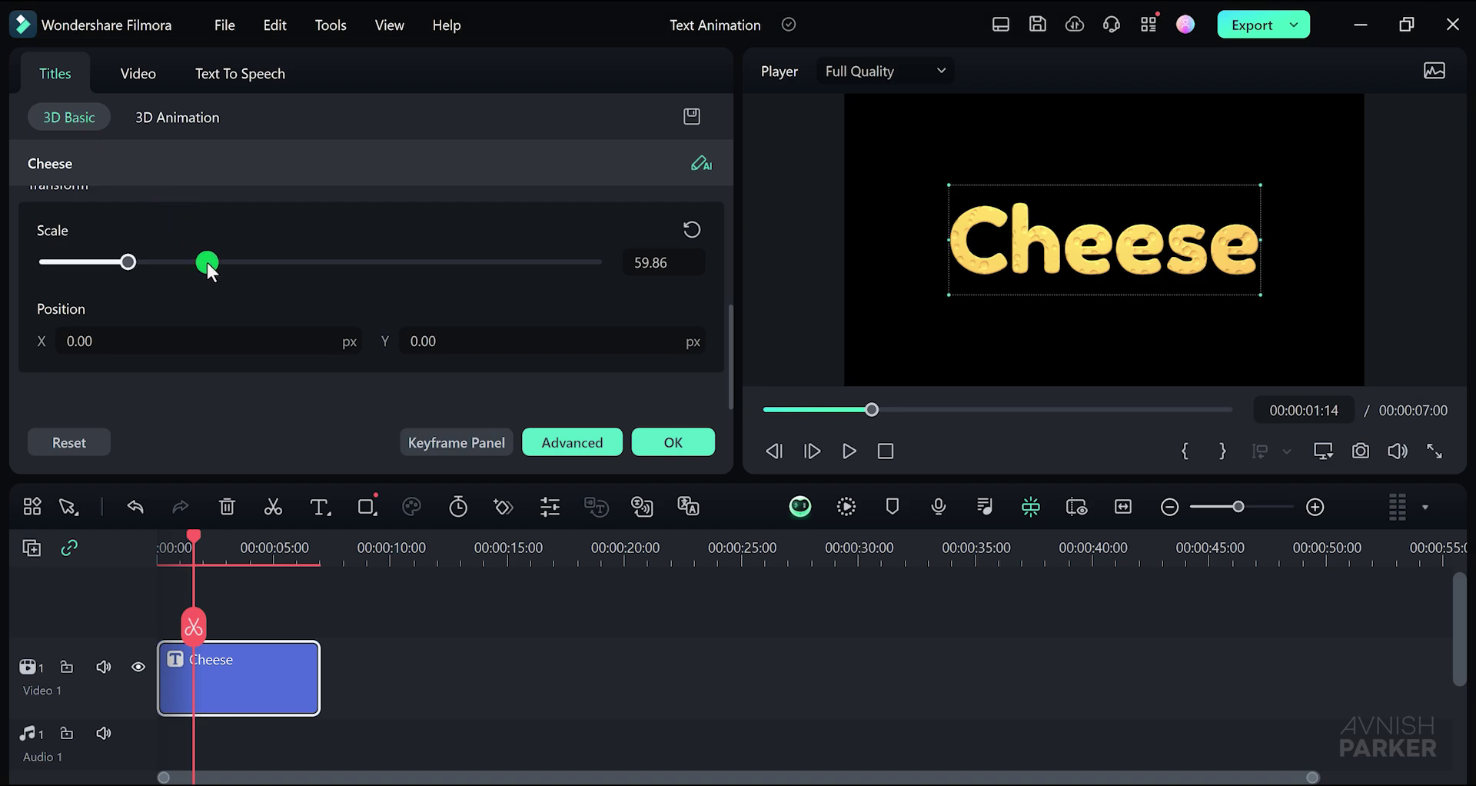
{"action": "scroll", "coordinate": [214, 298], "scroll_direction": "up", "scroll_amount": 10}
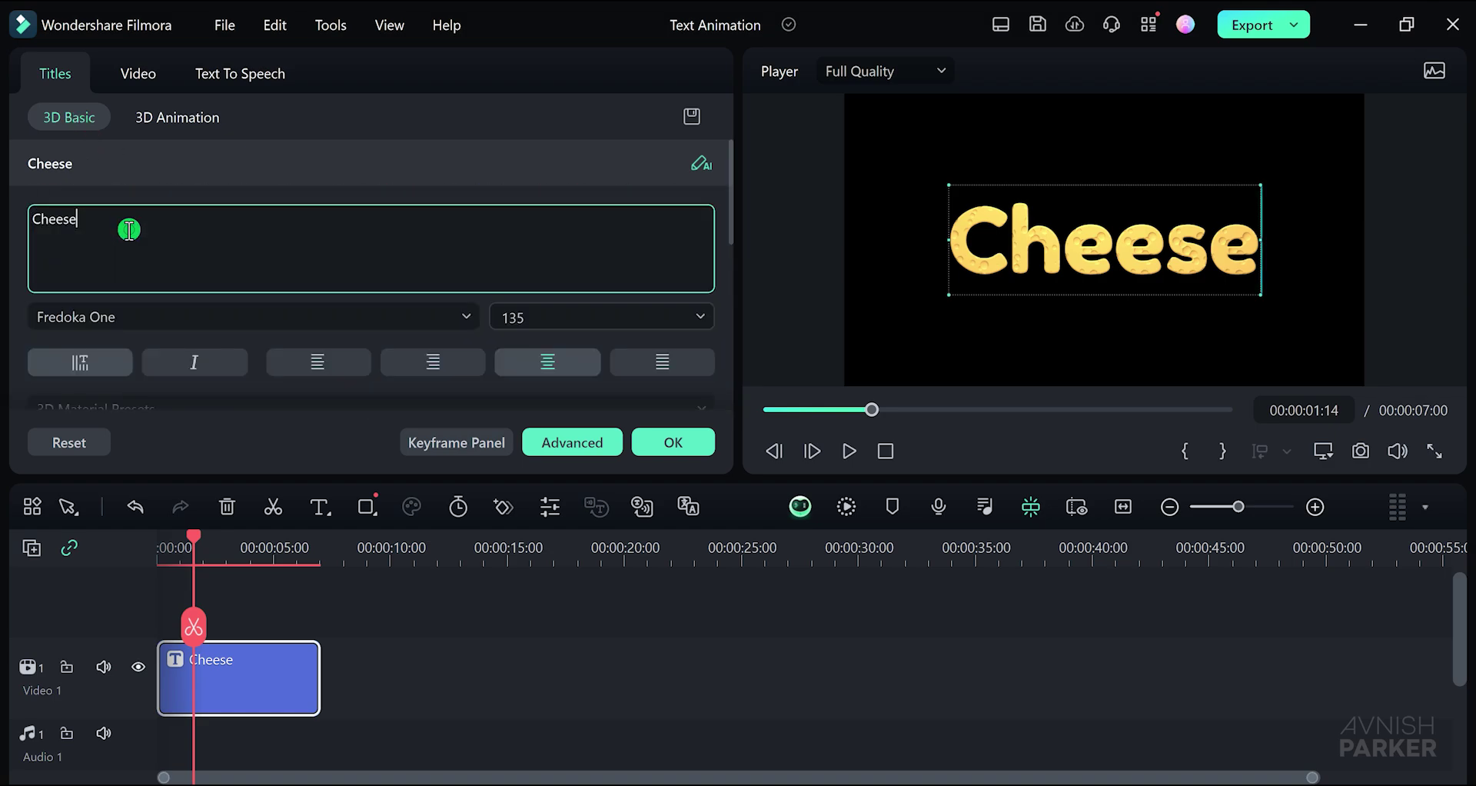
{"action": "double_click", "coordinate": [128, 229]}
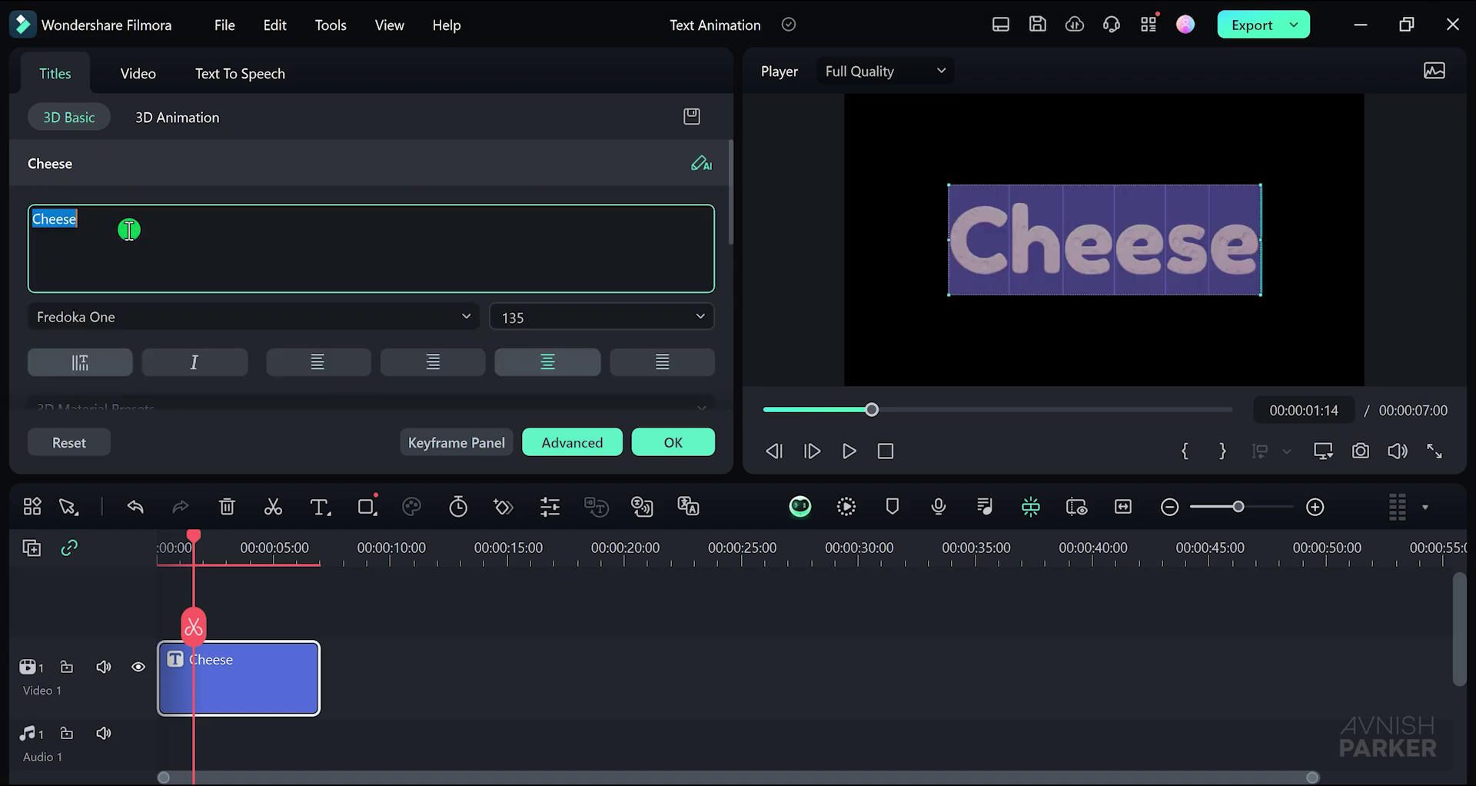
{"action": "type", "text": "Wonder"}
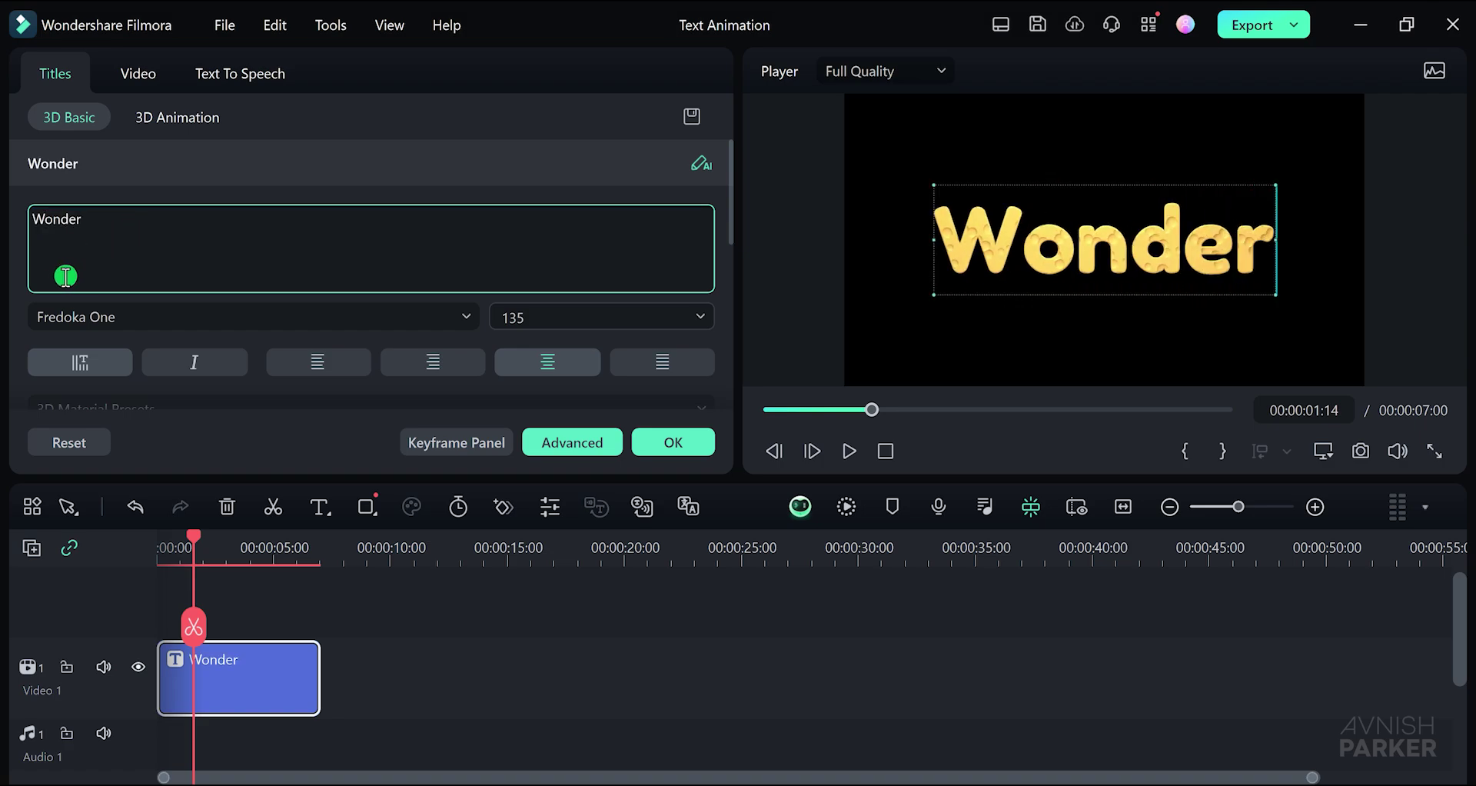
{"action": "left_click", "coordinate": [21, 294]}
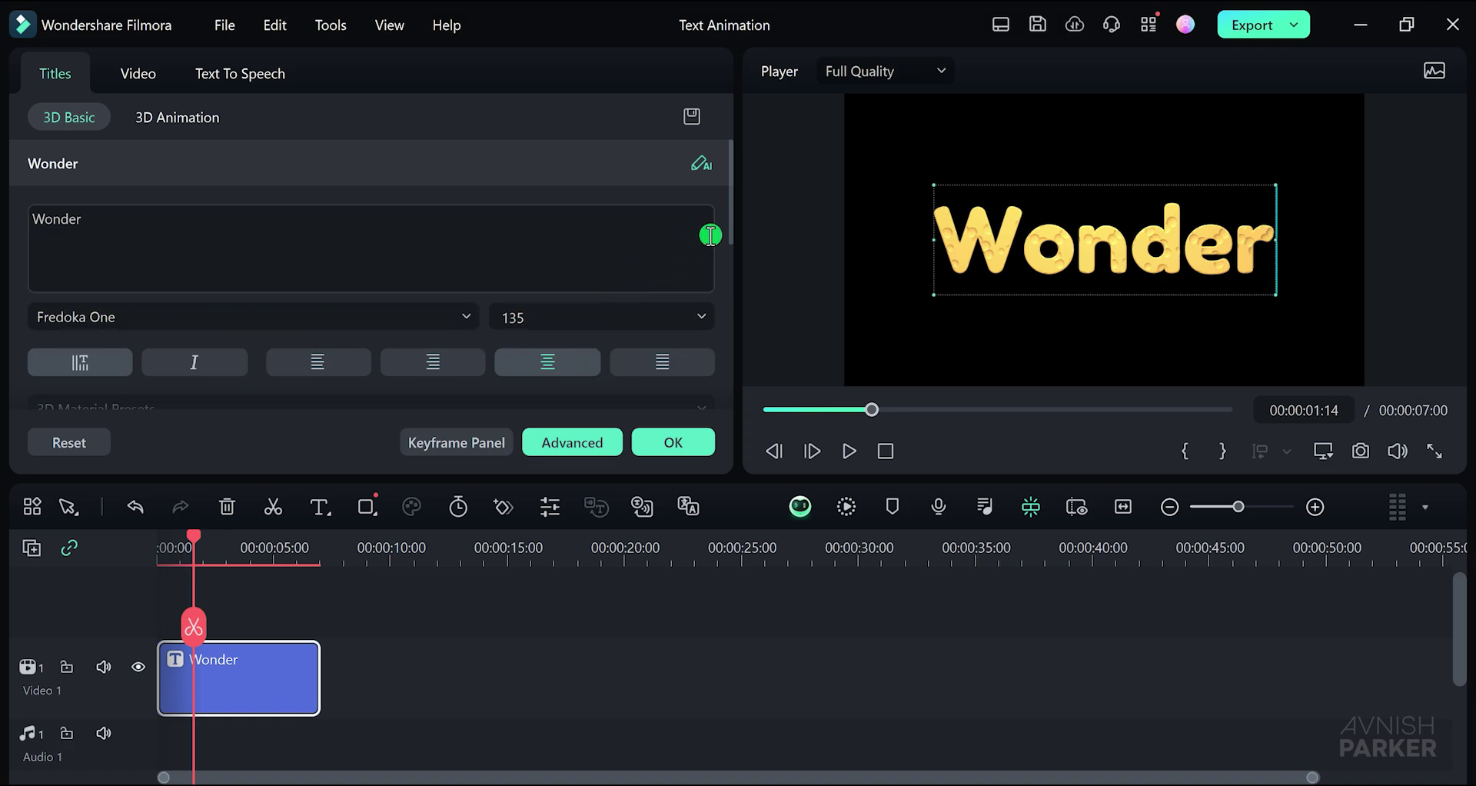
{"action": "left_click_drag", "start_coordinate": [728, 221], "coordinate": [711, 278]}
Try the gold 3D material preset on the Wonder title, then undo it.
{"action": "left_click", "coordinate": [69, 335]}
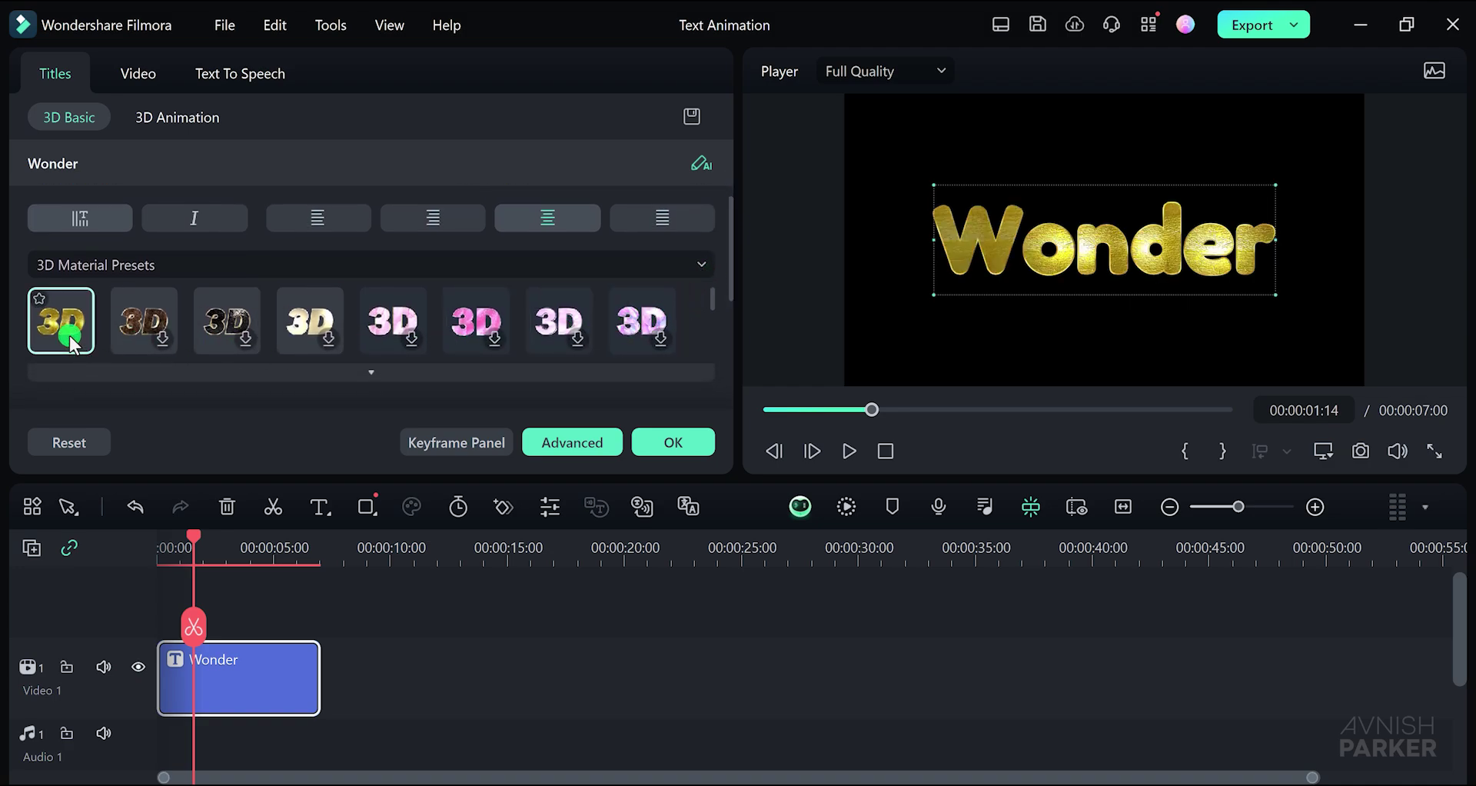
{"action": "mouse_move", "coordinate": [869, 422]}
{"action": "left_mouse_down"}
{"action": "mouse_move", "coordinate": [800, 414]}
{"action": "mouse_move", "coordinate": [857, 414]}
{"action": "left_mouse_up"}
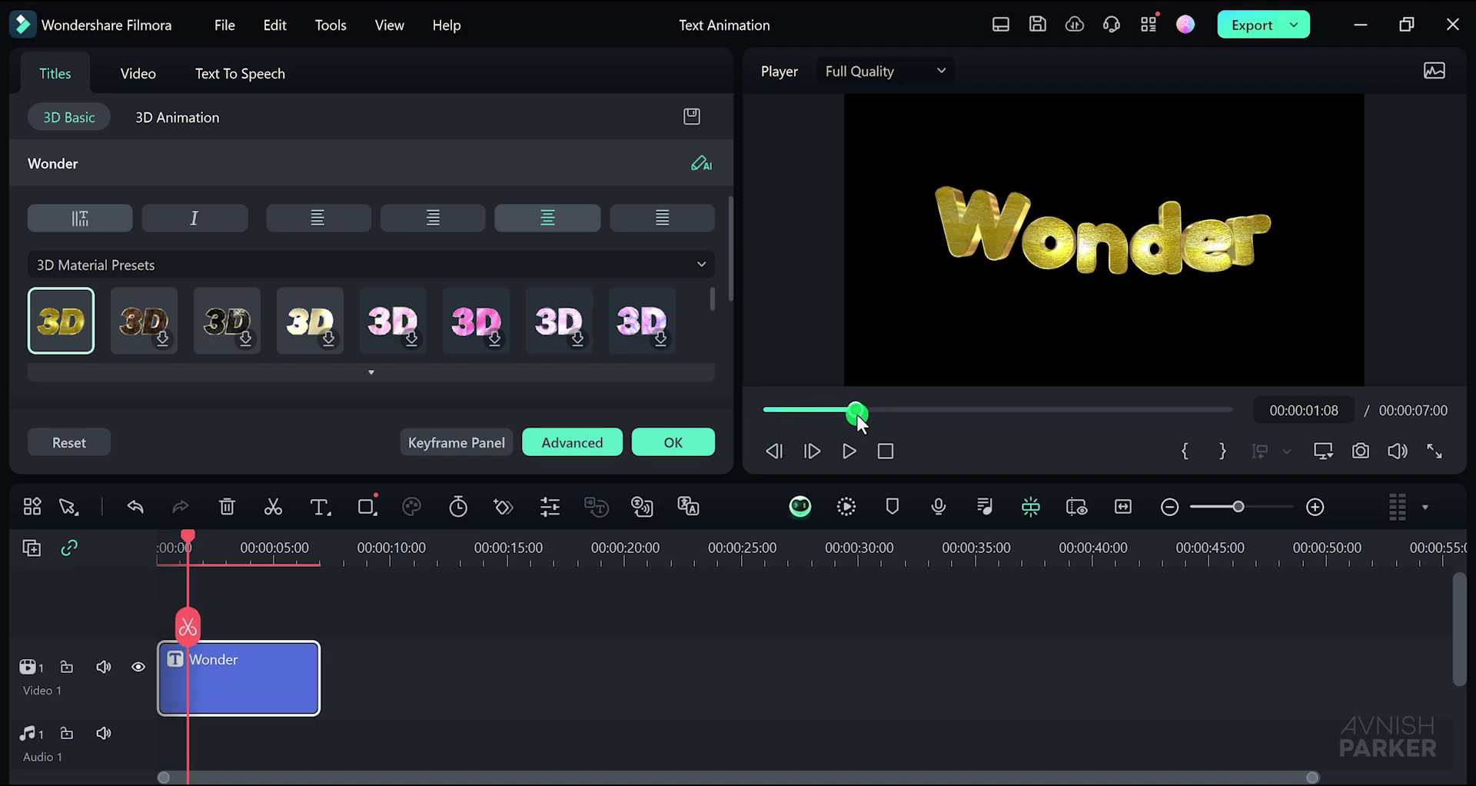
{"action": "key", "text": "ctrl+z"}
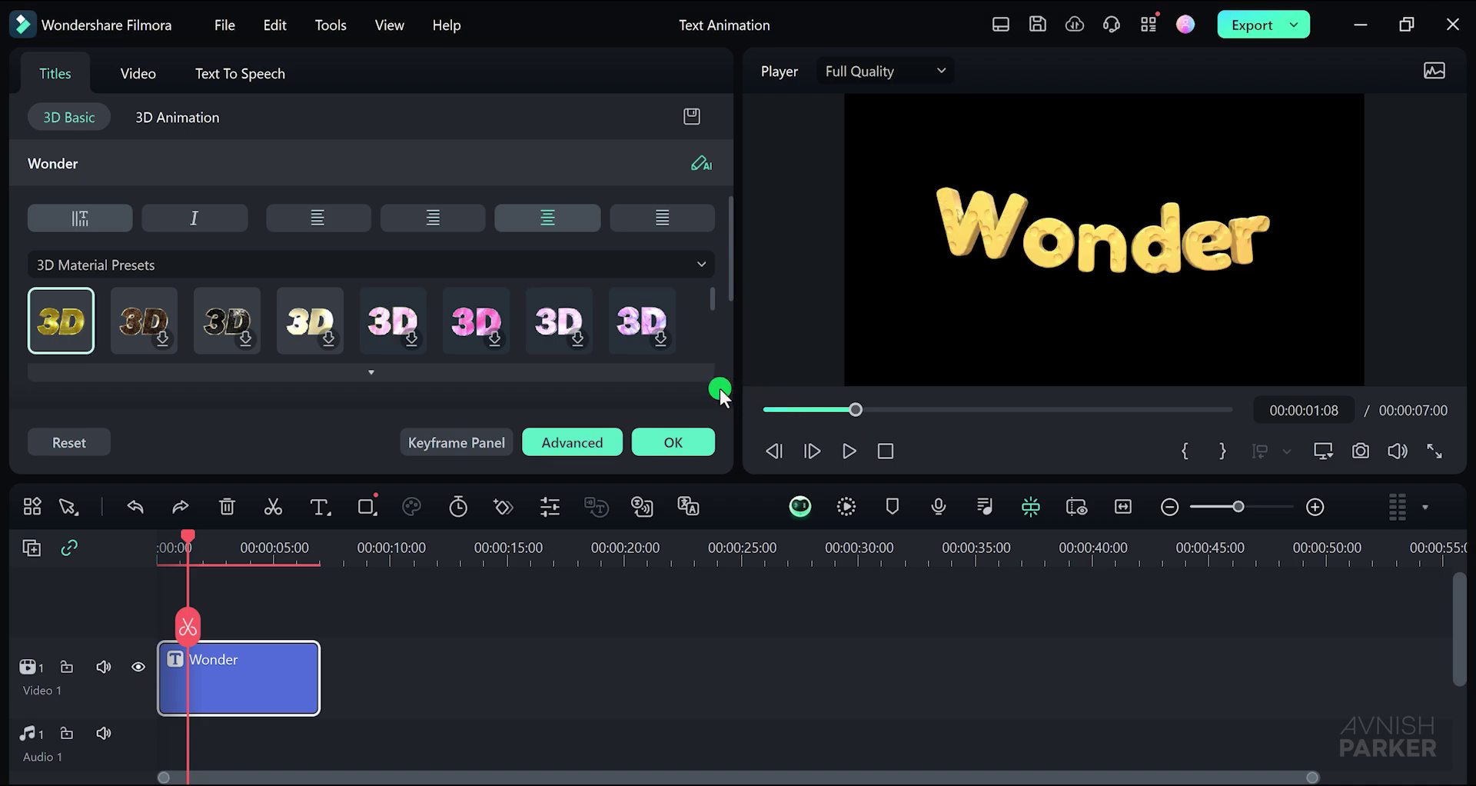
{"action": "left_click_drag", "start_coordinate": [728, 288], "coordinate": [721, 339]}
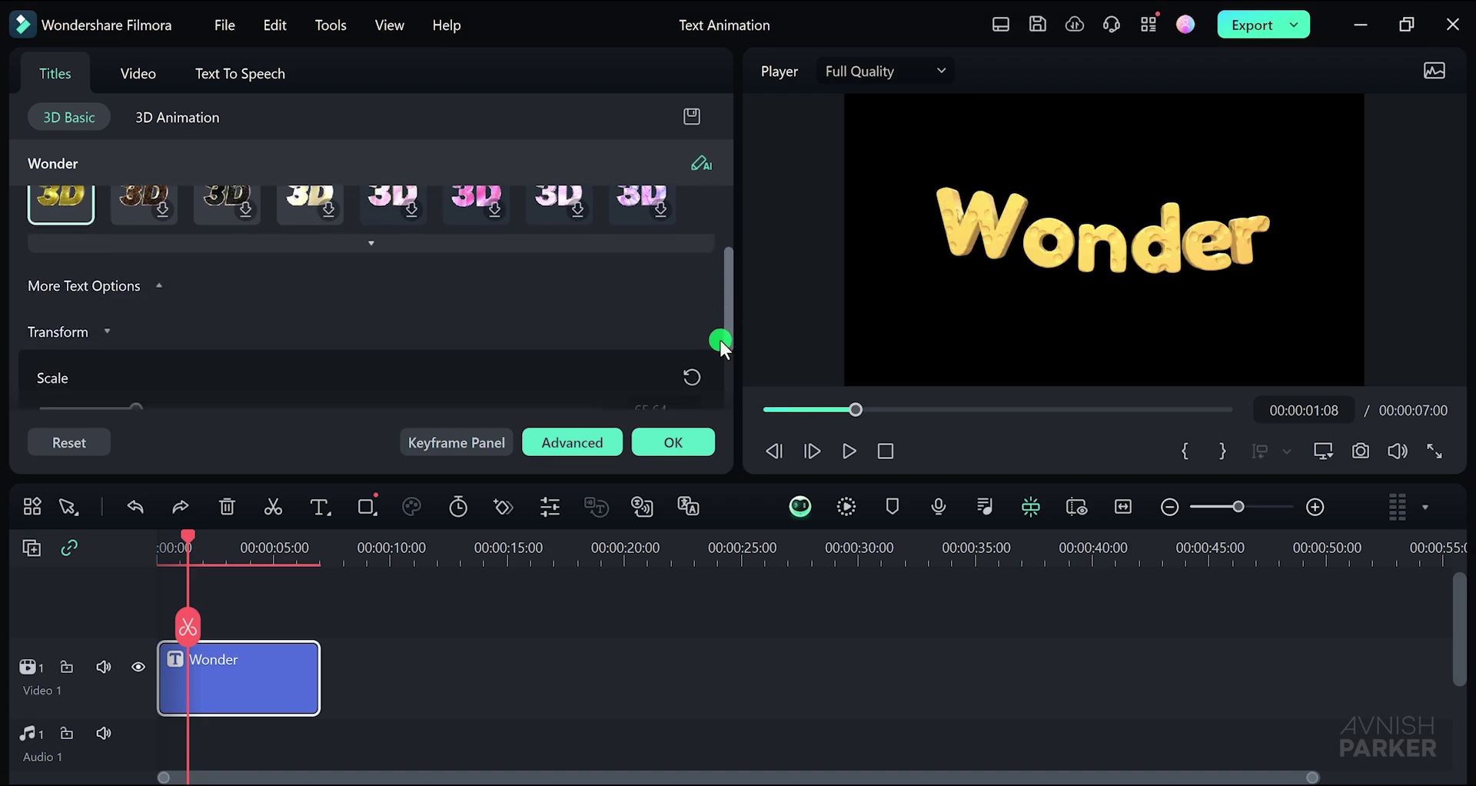
{"action": "scroll", "coordinate": [161, 247], "scroll_direction": "down", "scroll_amount": 3}
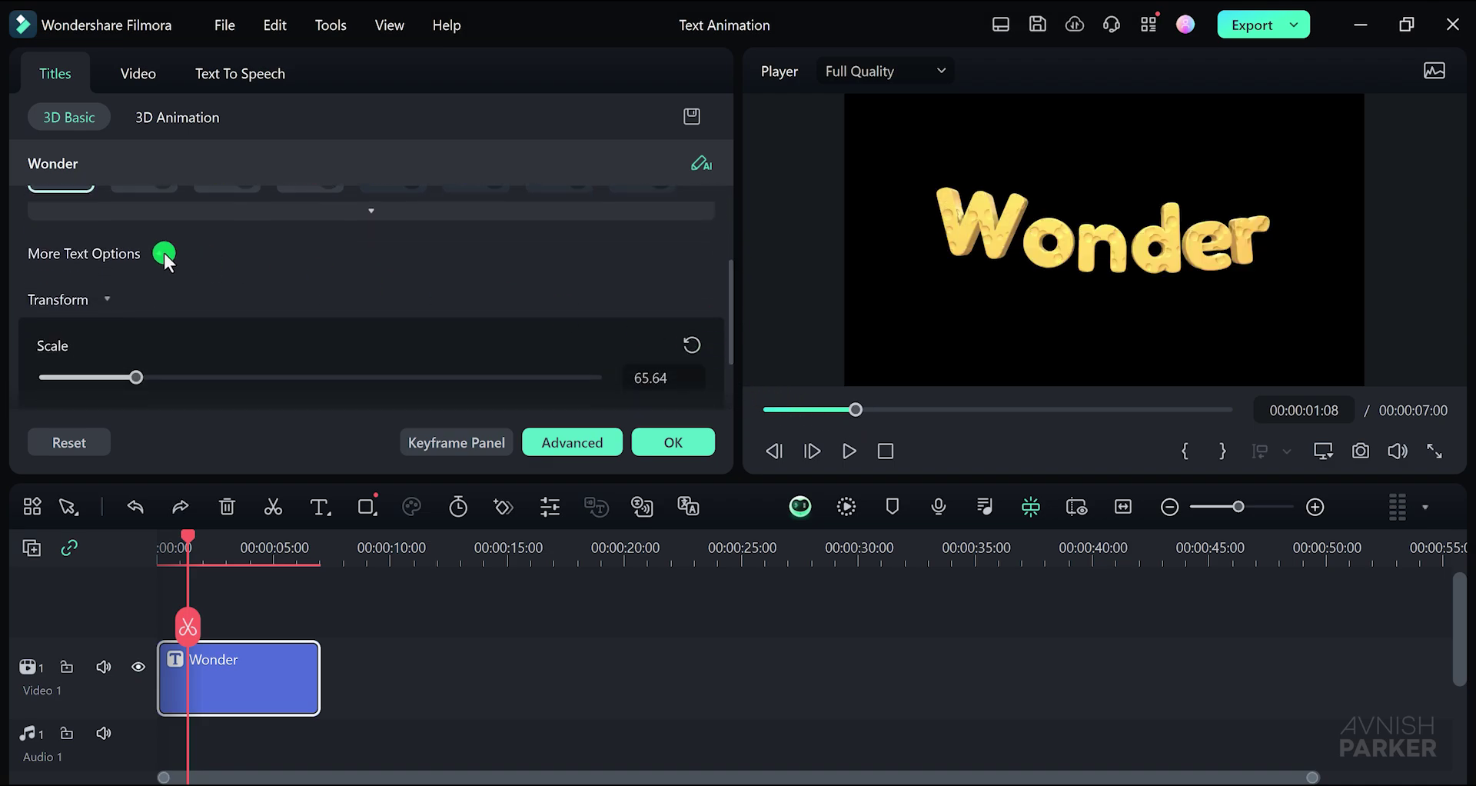
In Advanced Text Edit, play the Wonder title and move its exit animation start to about 00:00:06:00.
{"action": "left_click", "coordinate": [570, 443]}
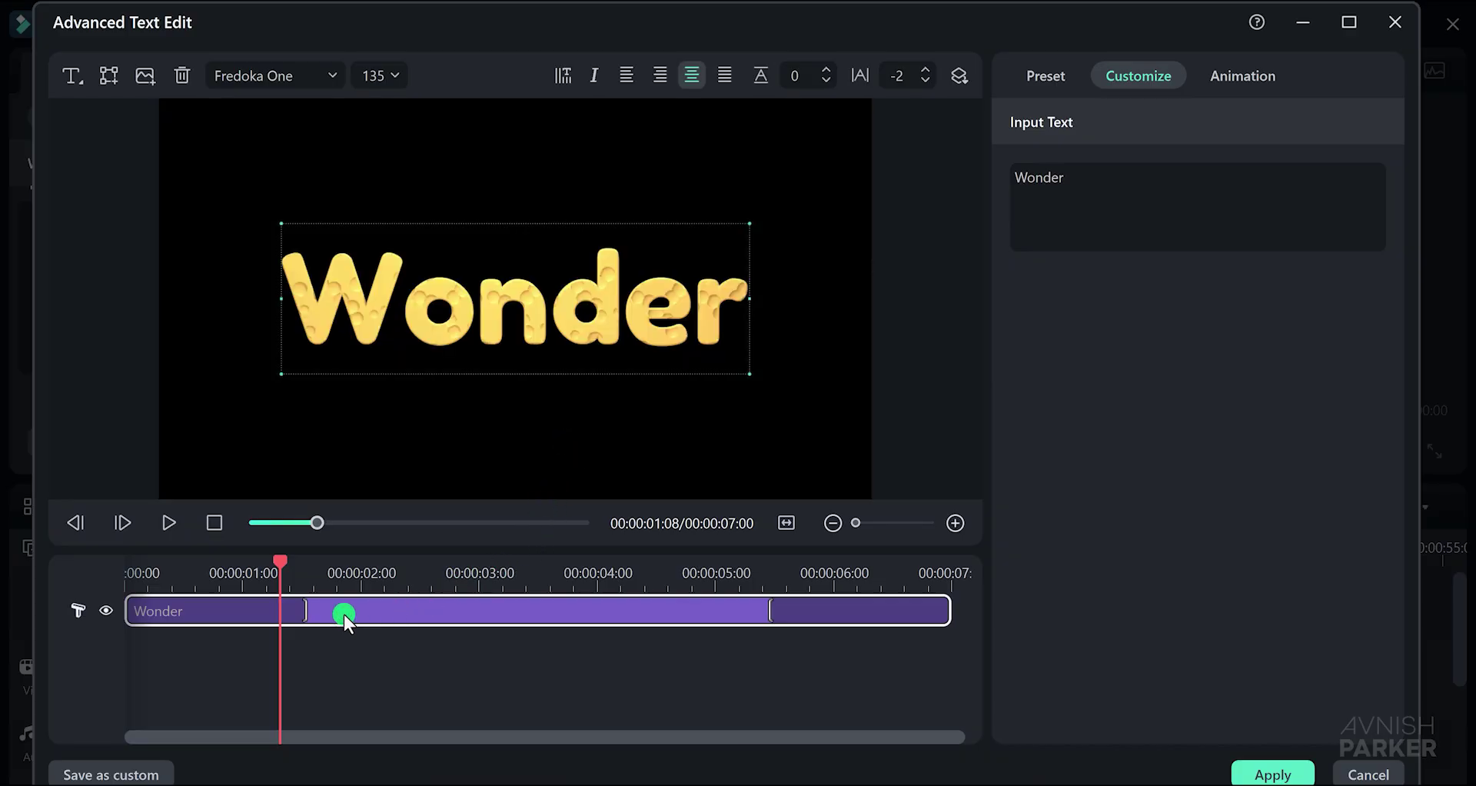
{"action": "left_click_drag", "start_coordinate": [288, 559], "coordinate": [119, 582]}
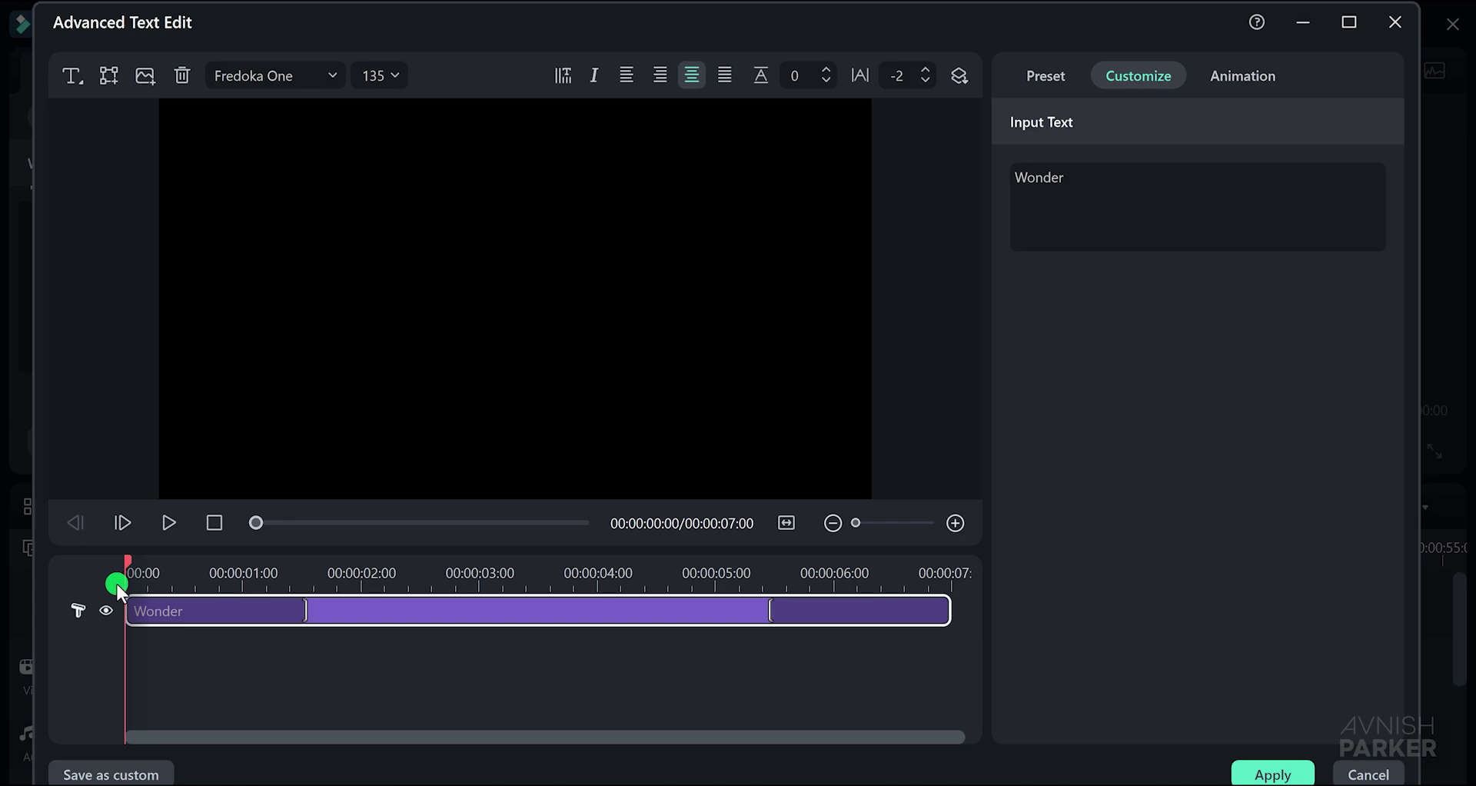
{"action": "key", "text": "space"}
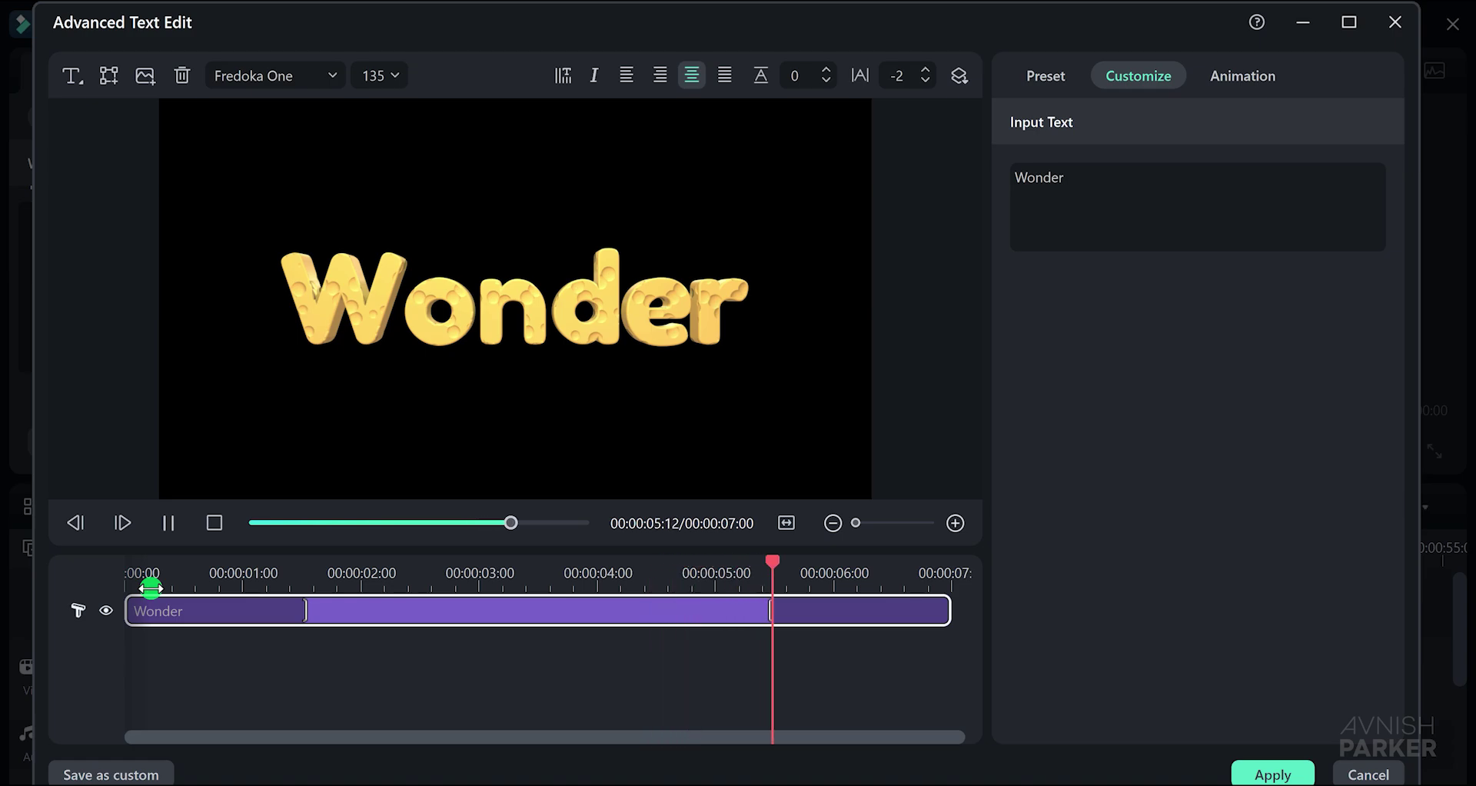
{"action": "key", "text": "space"}
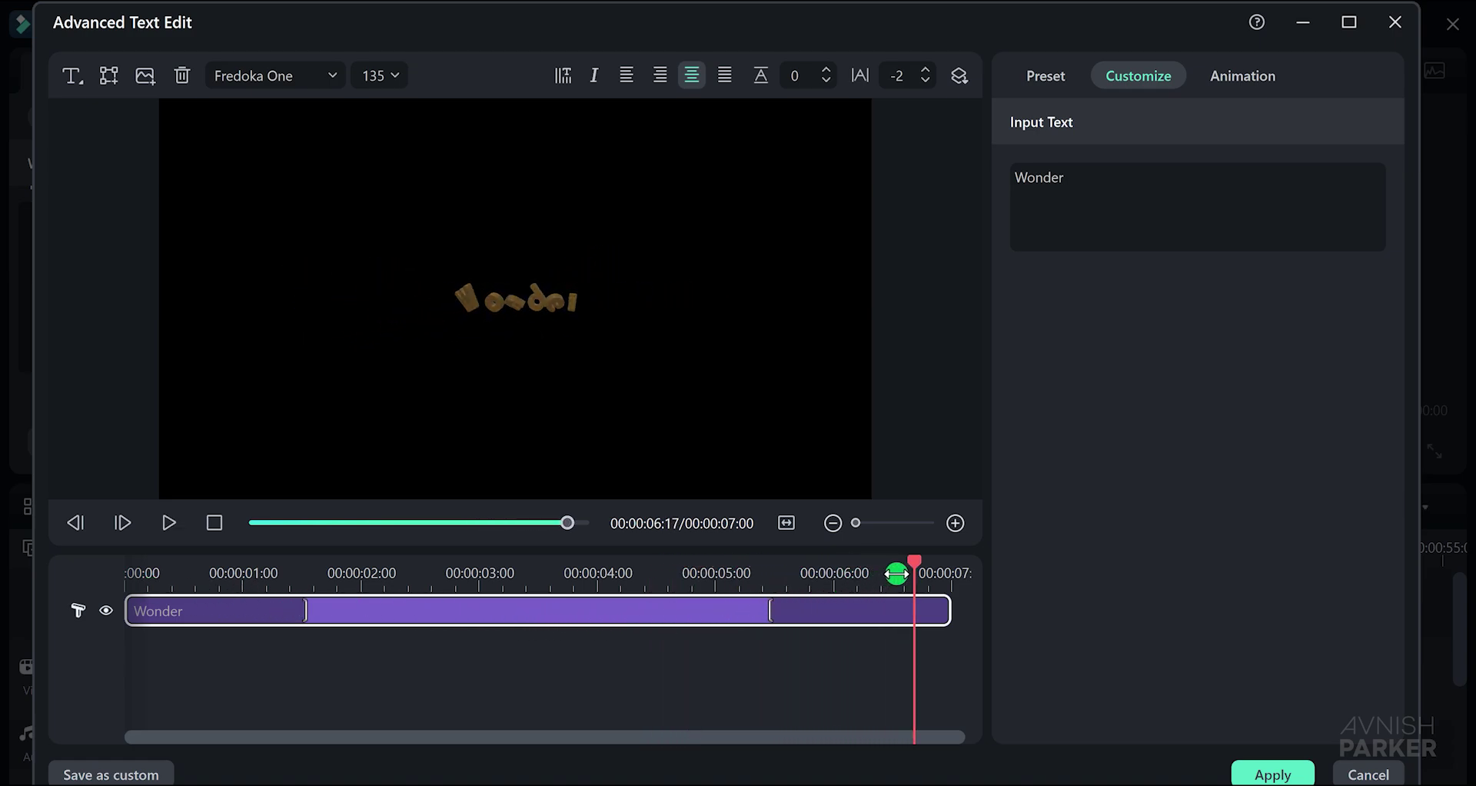
{"action": "left_click_drag", "start_coordinate": [913, 573], "coordinate": [823, 587]}
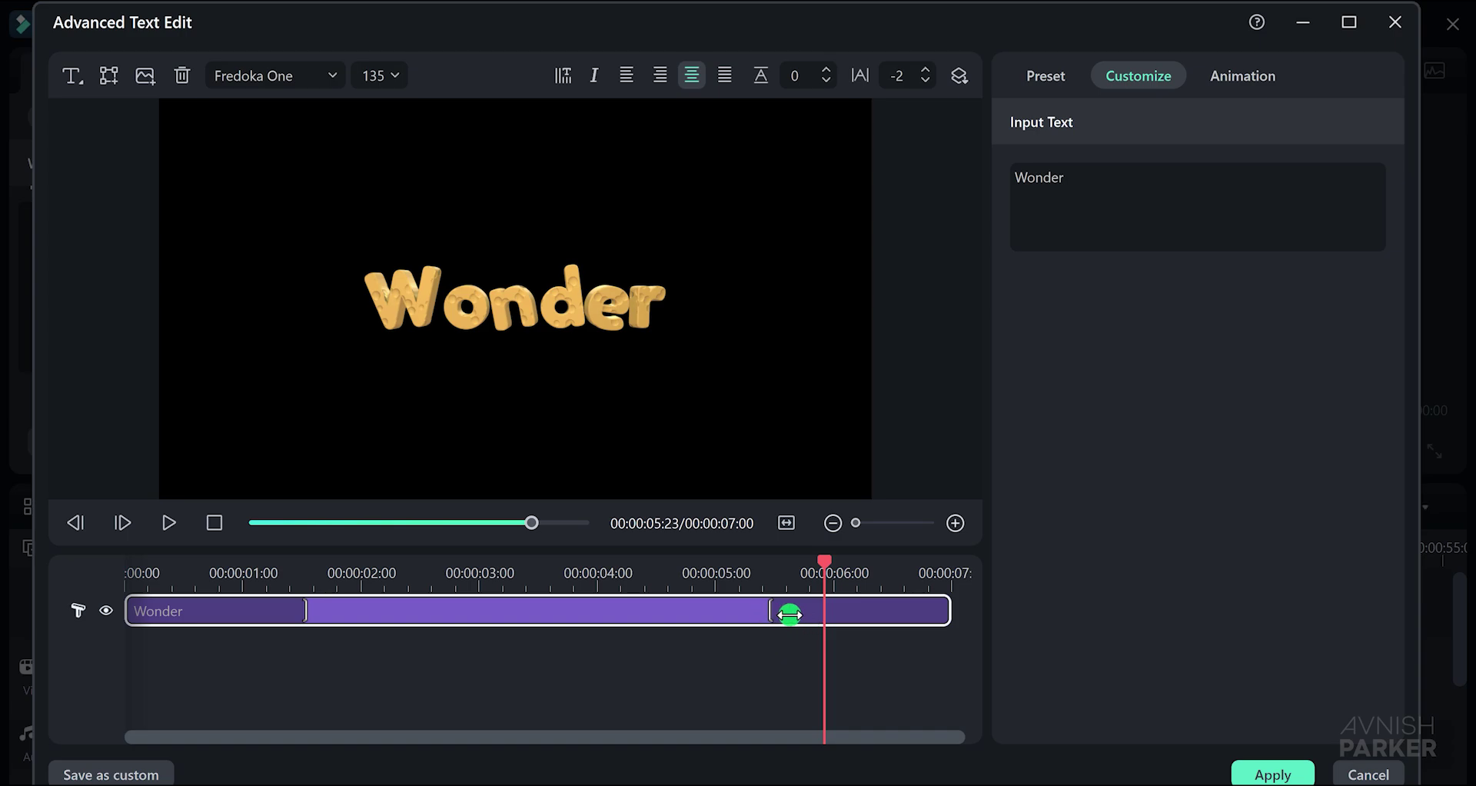
{"action": "left_click_drag", "start_coordinate": [790, 614], "coordinate": [873, 618]}
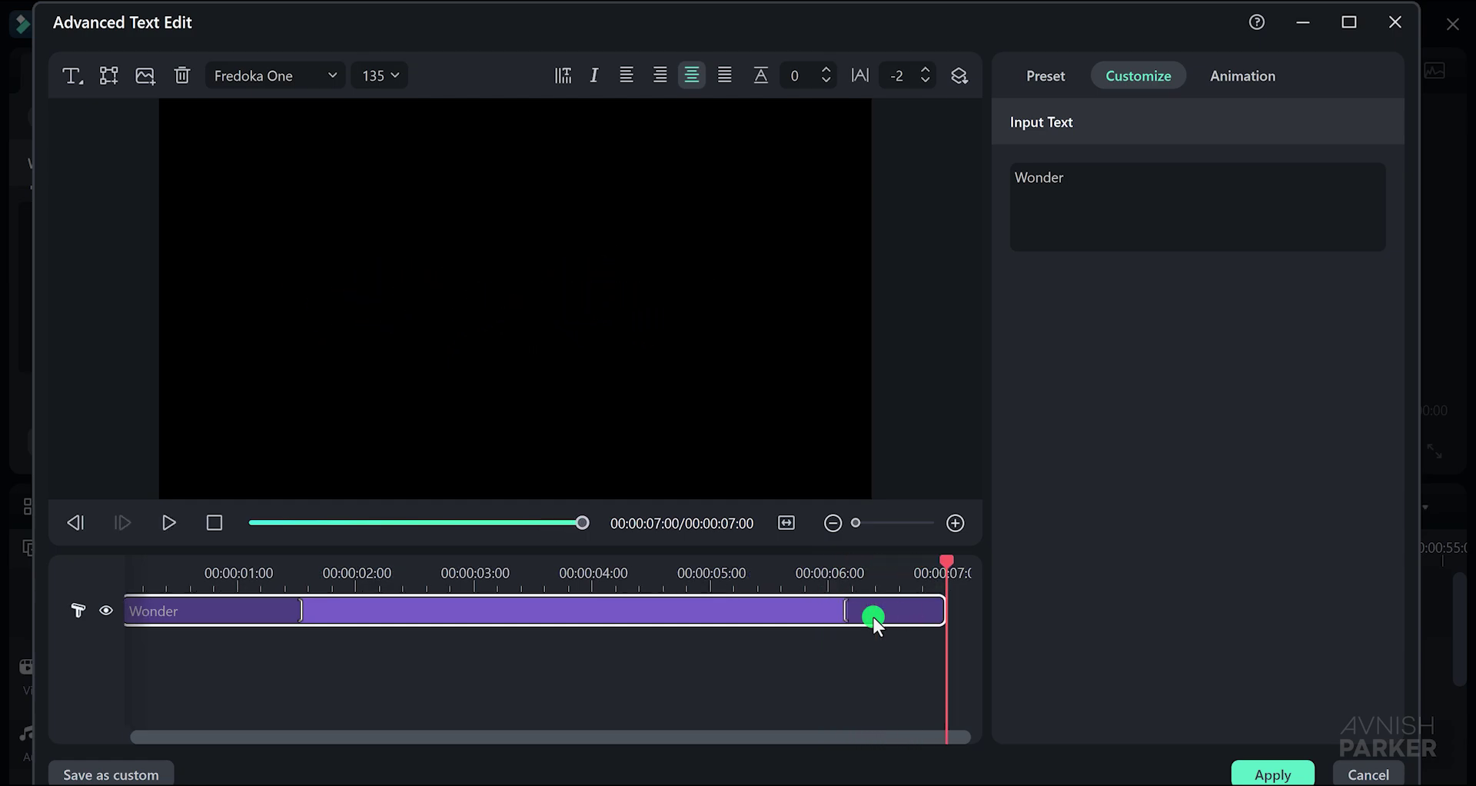
Apply the second Zoom out-animation to the Wonder title.
{"action": "left_click", "coordinate": [1234, 83]}
{"action": "left_click", "coordinate": [1105, 127]}
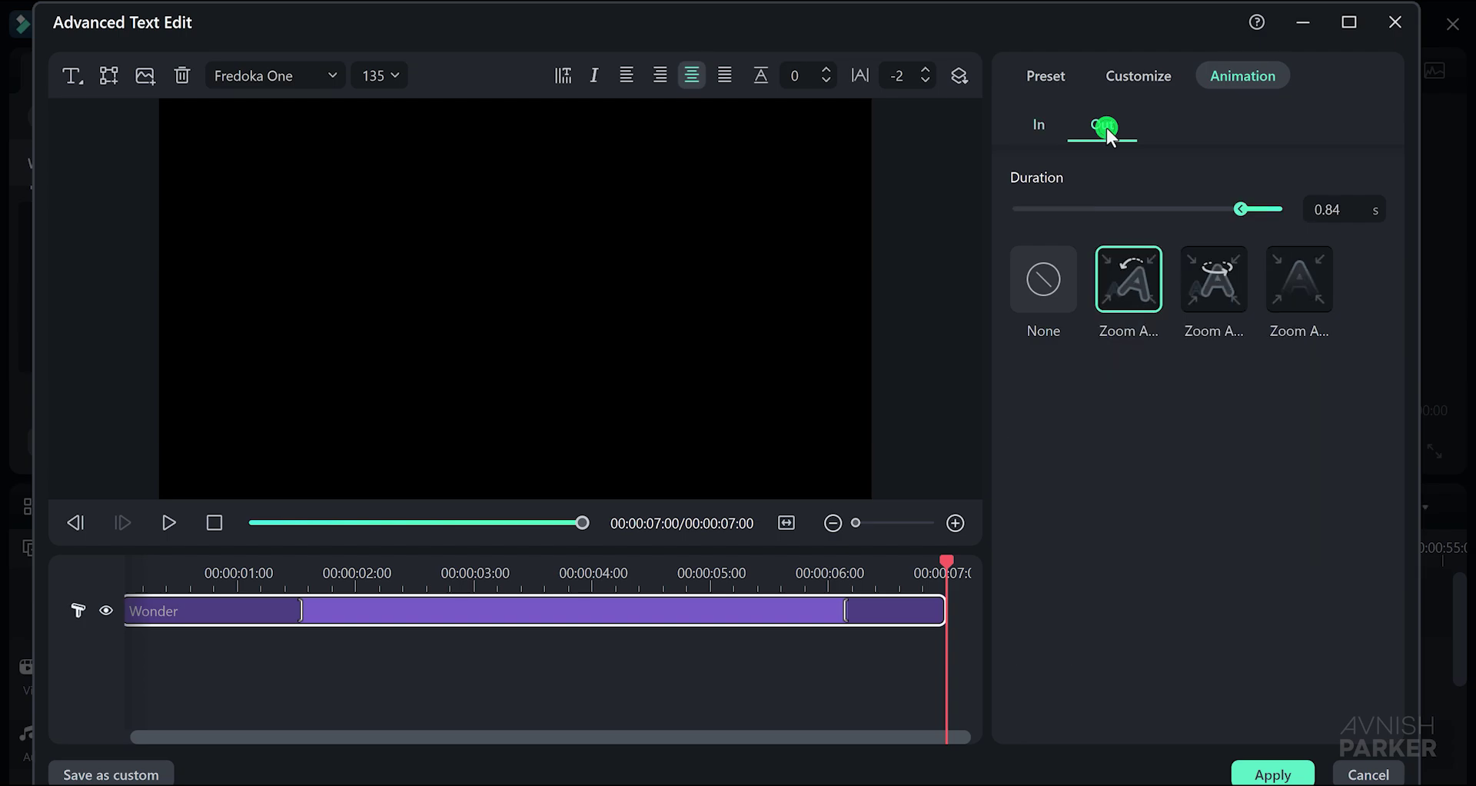
{"action": "left_click", "coordinate": [1164, 247]}
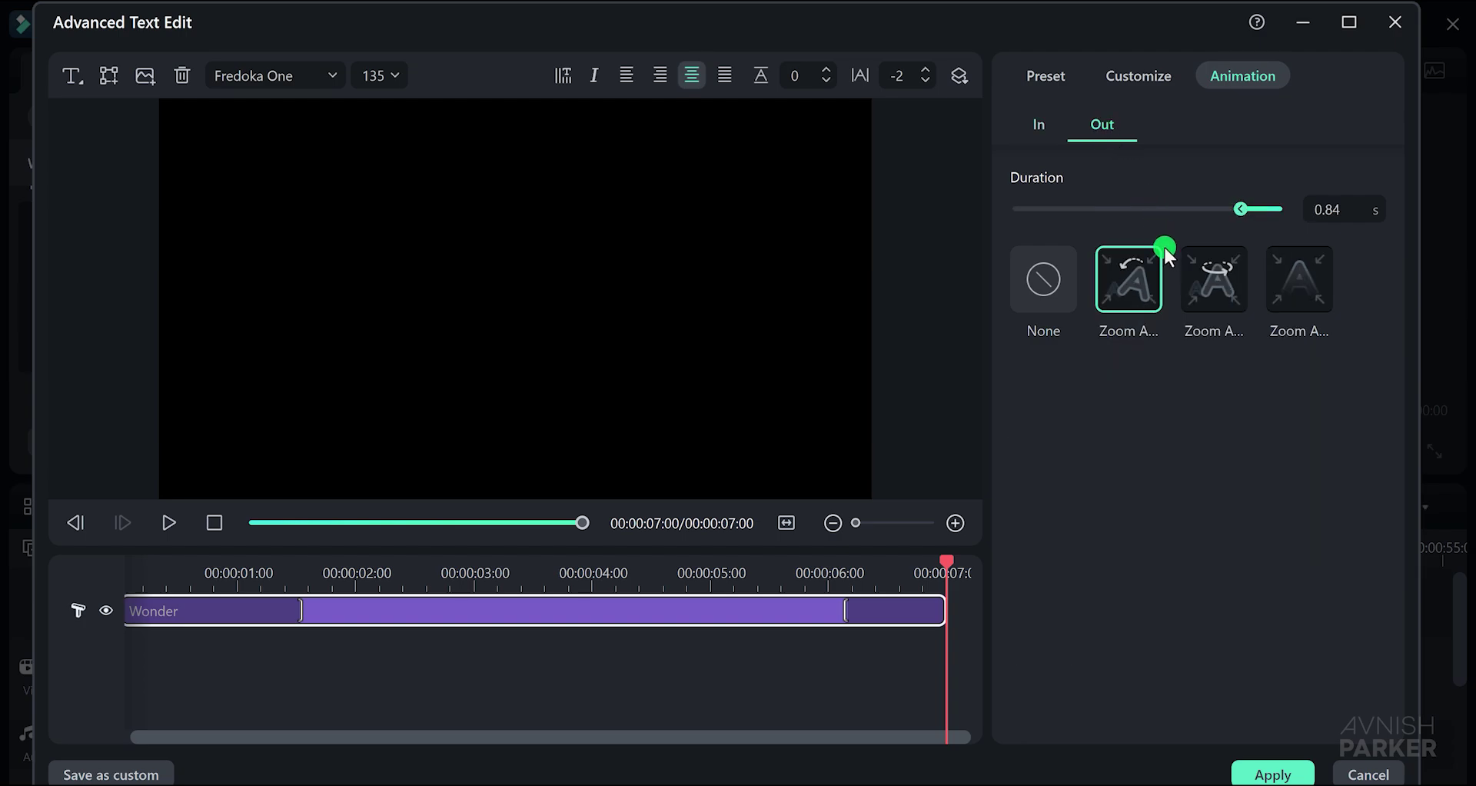
{"action": "left_click", "coordinate": [1202, 294]}
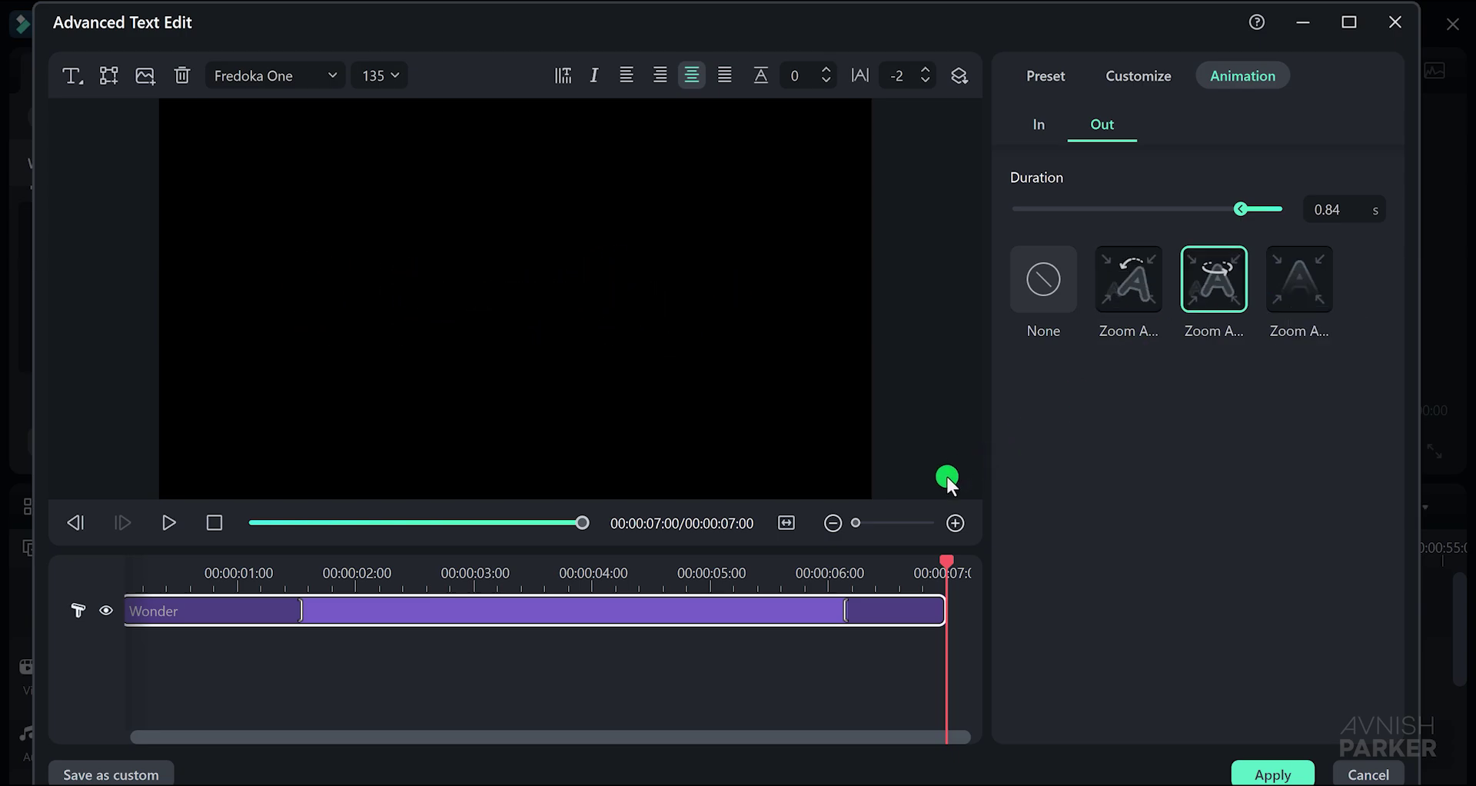
Preview the exit and lengthen the Zoom out-animation to 3.36 seconds.
{"action": "left_click", "coordinate": [798, 570]}
{"action": "key", "text": "space"}
{"action": "left_click", "coordinate": [299, 584]}
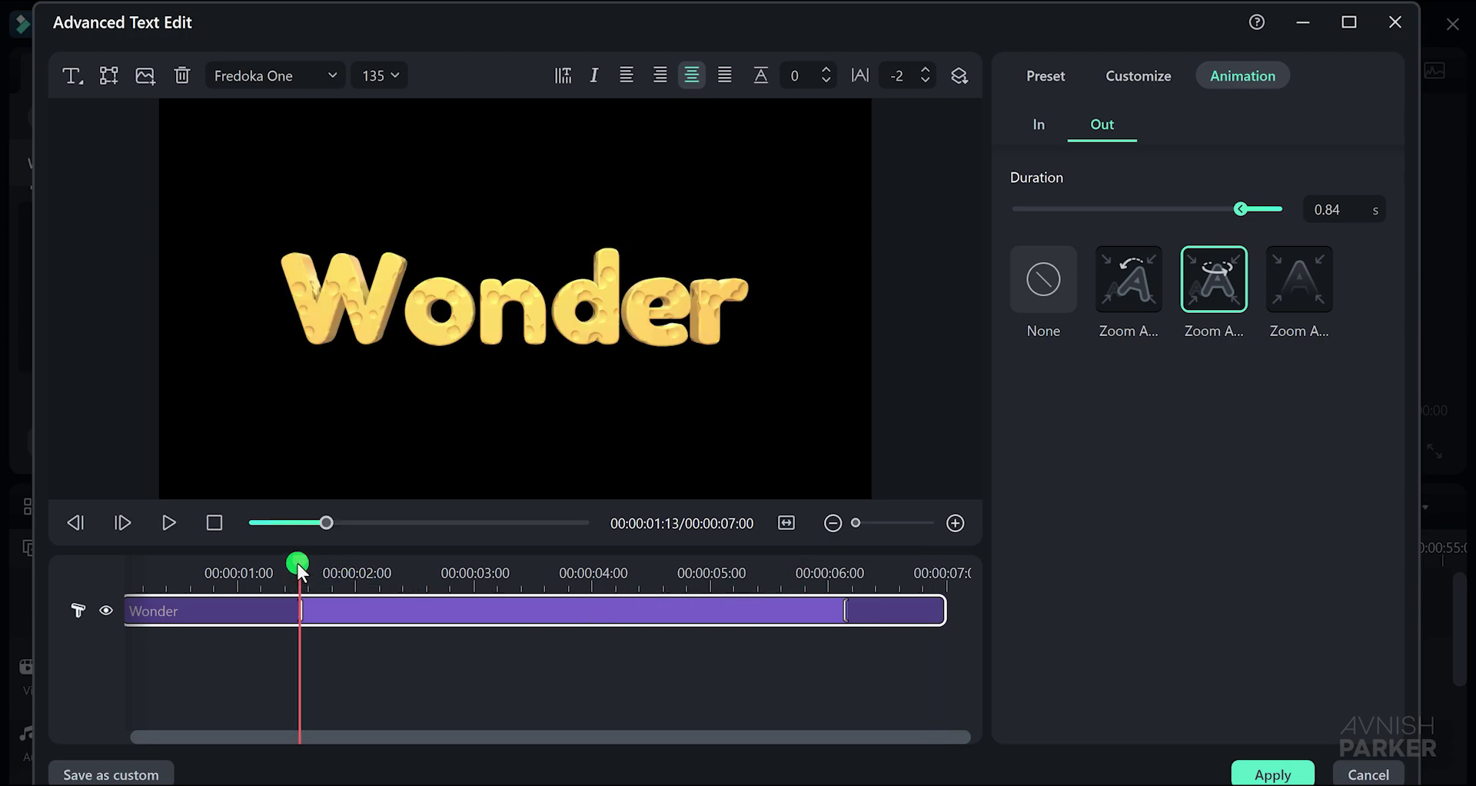
{"action": "left_click_drag", "start_coordinate": [300, 566], "coordinate": [769, 592]}
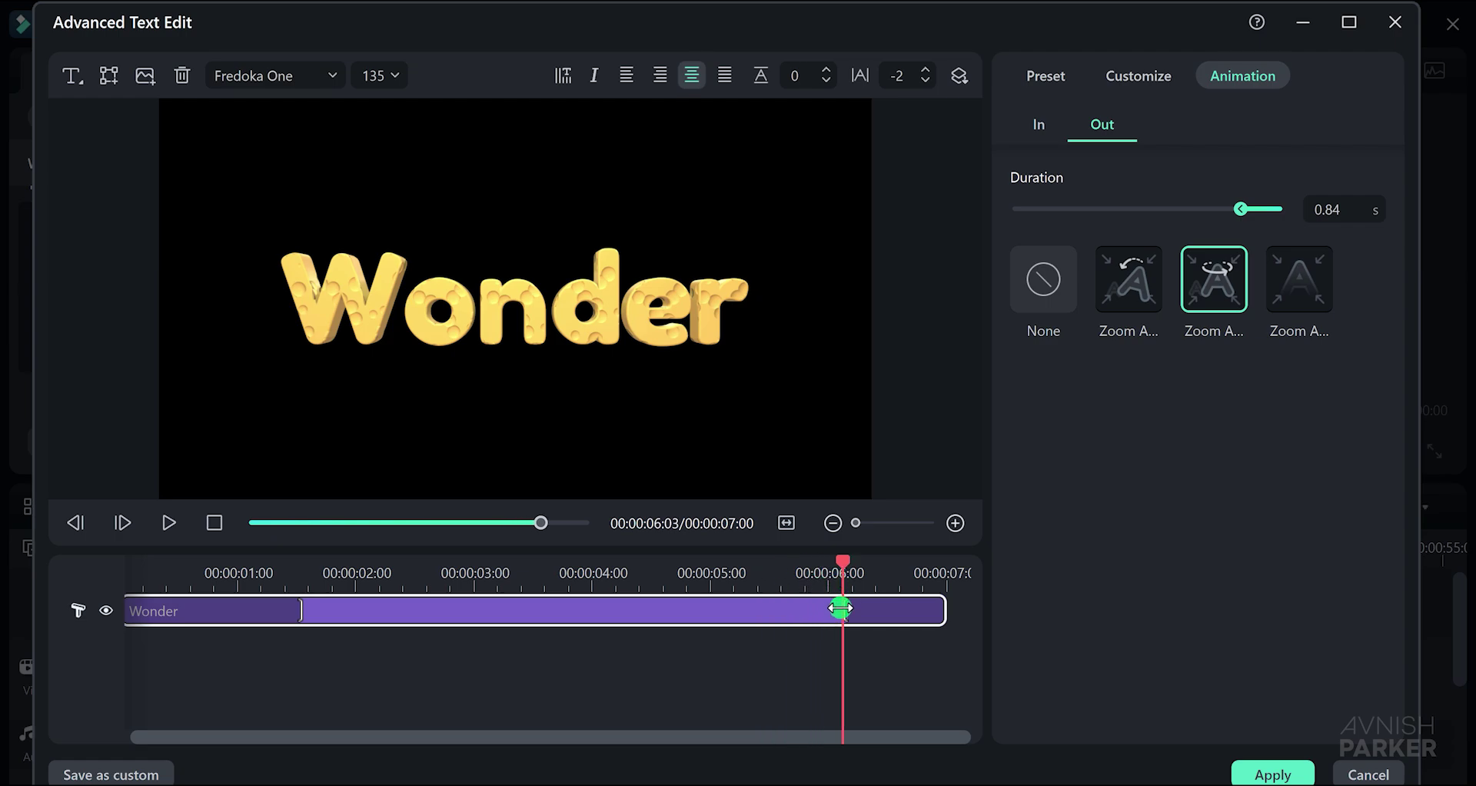
{"action": "left_click_drag", "start_coordinate": [840, 608], "coordinate": [538, 612]}
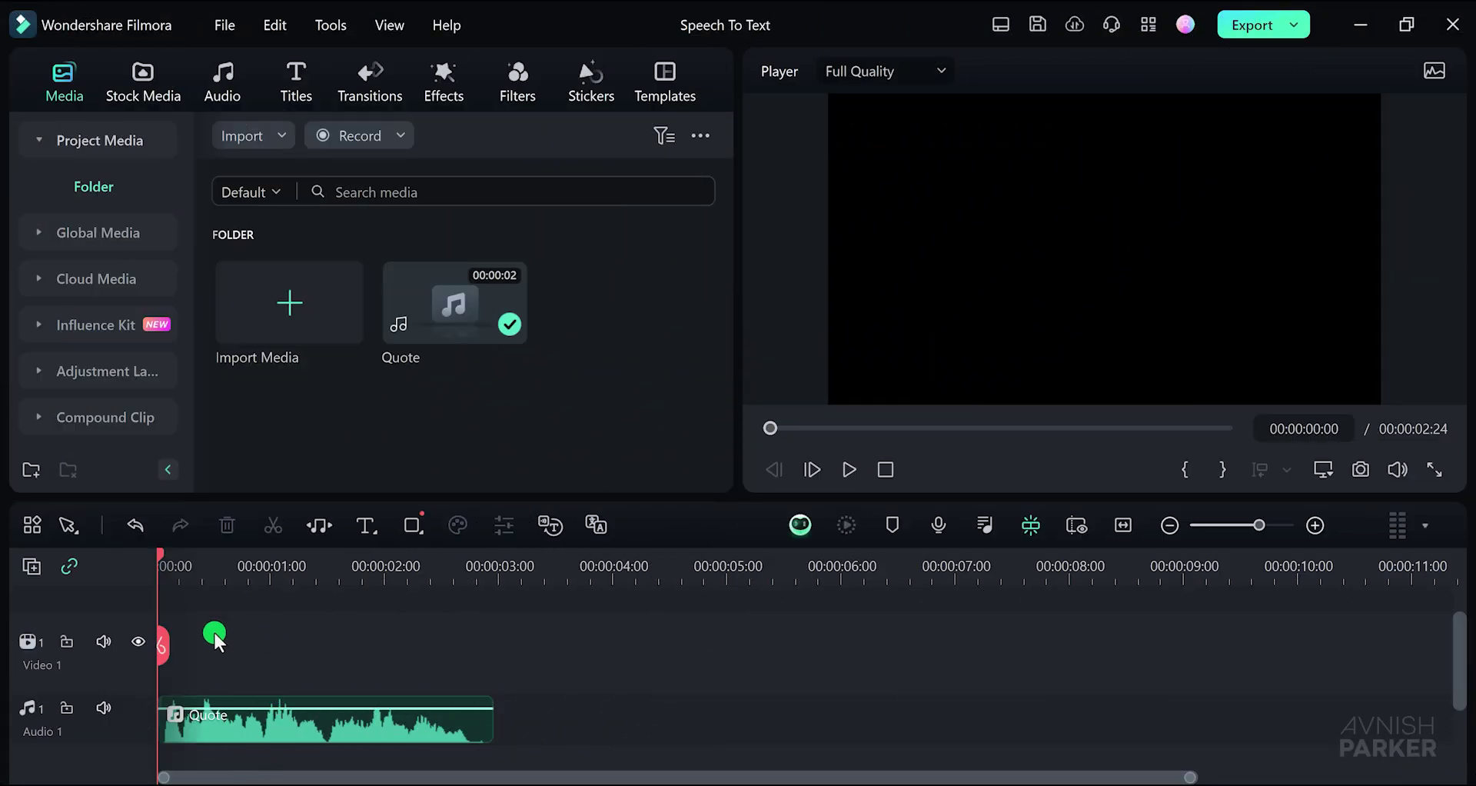
Play the Quote audio, then start Speech-to-Text on it with English (US) as the language.
{"action": "key", "text": "space"}
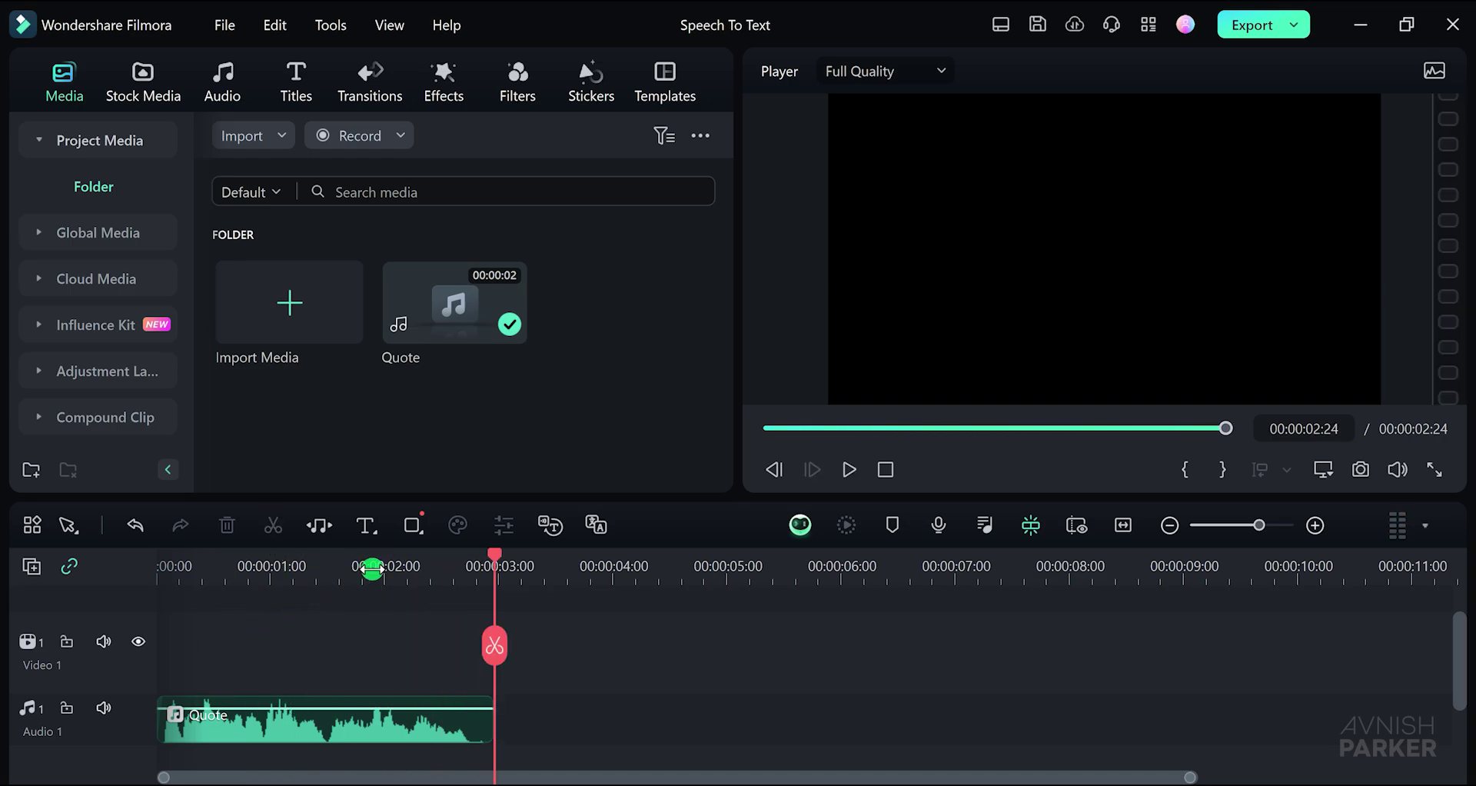
{"action": "left_click", "coordinate": [372, 572]}
{"action": "right_click", "coordinate": [430, 717]}
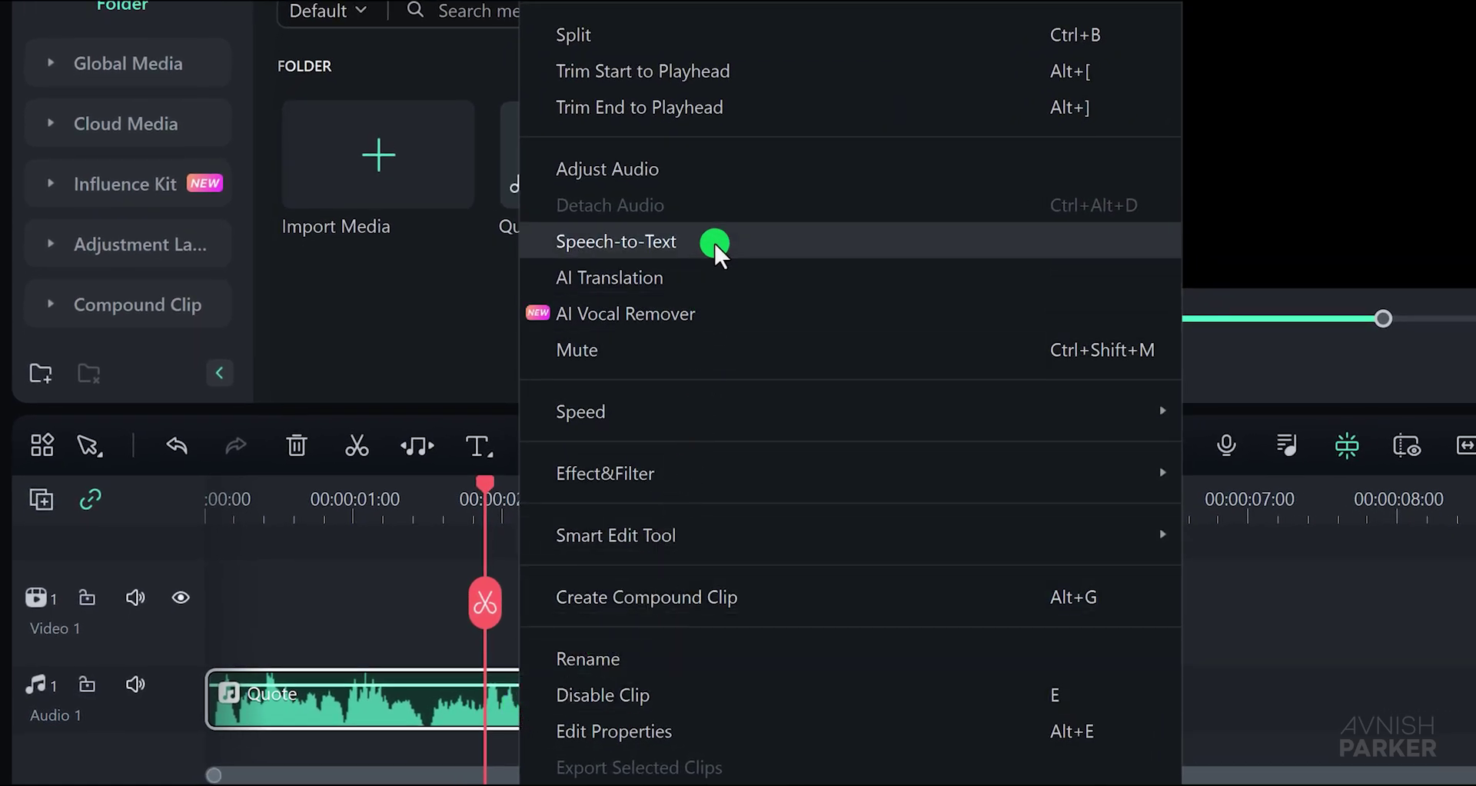
{"action": "left_click", "coordinate": [714, 241]}
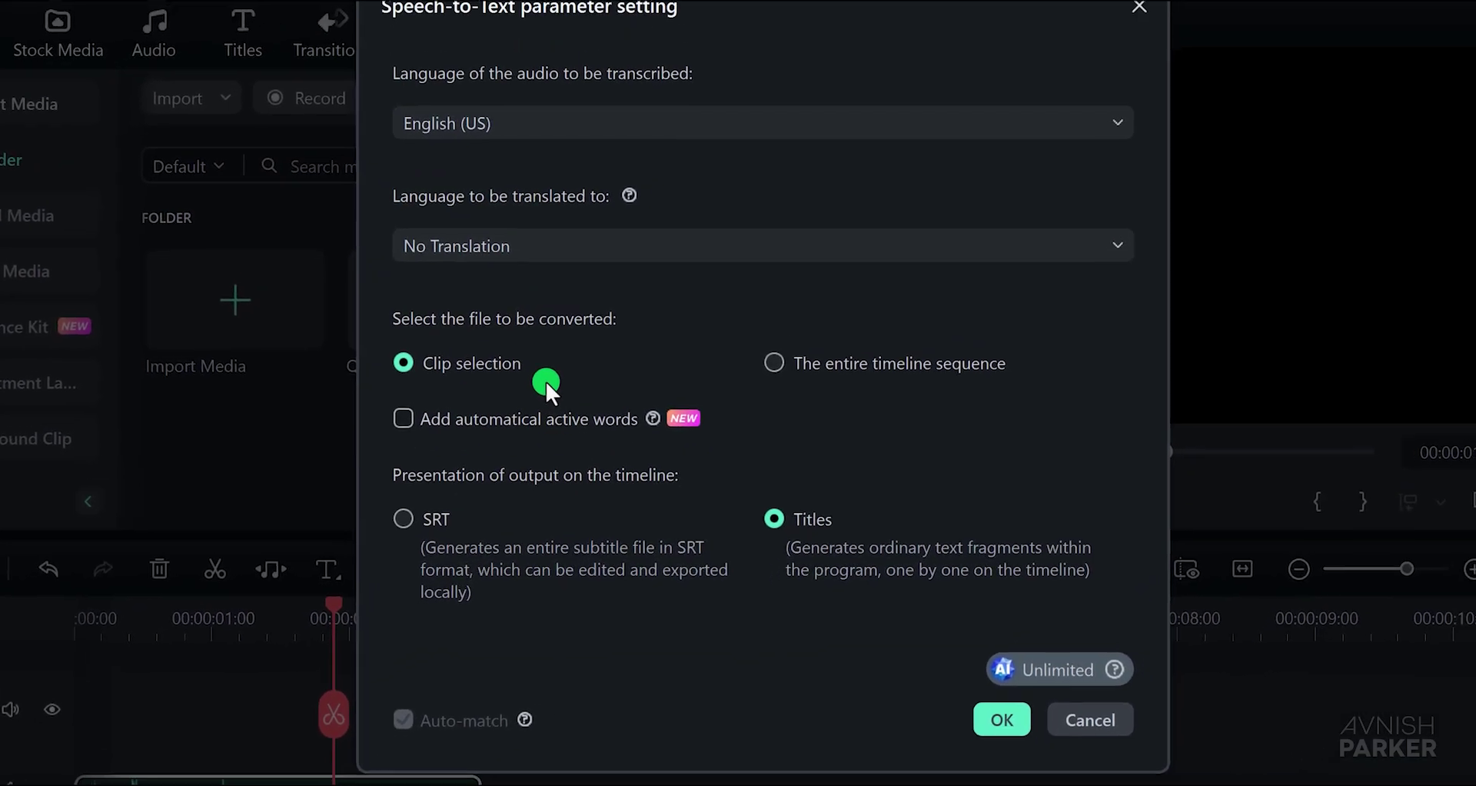
{"action": "left_click", "coordinate": [588, 149]}
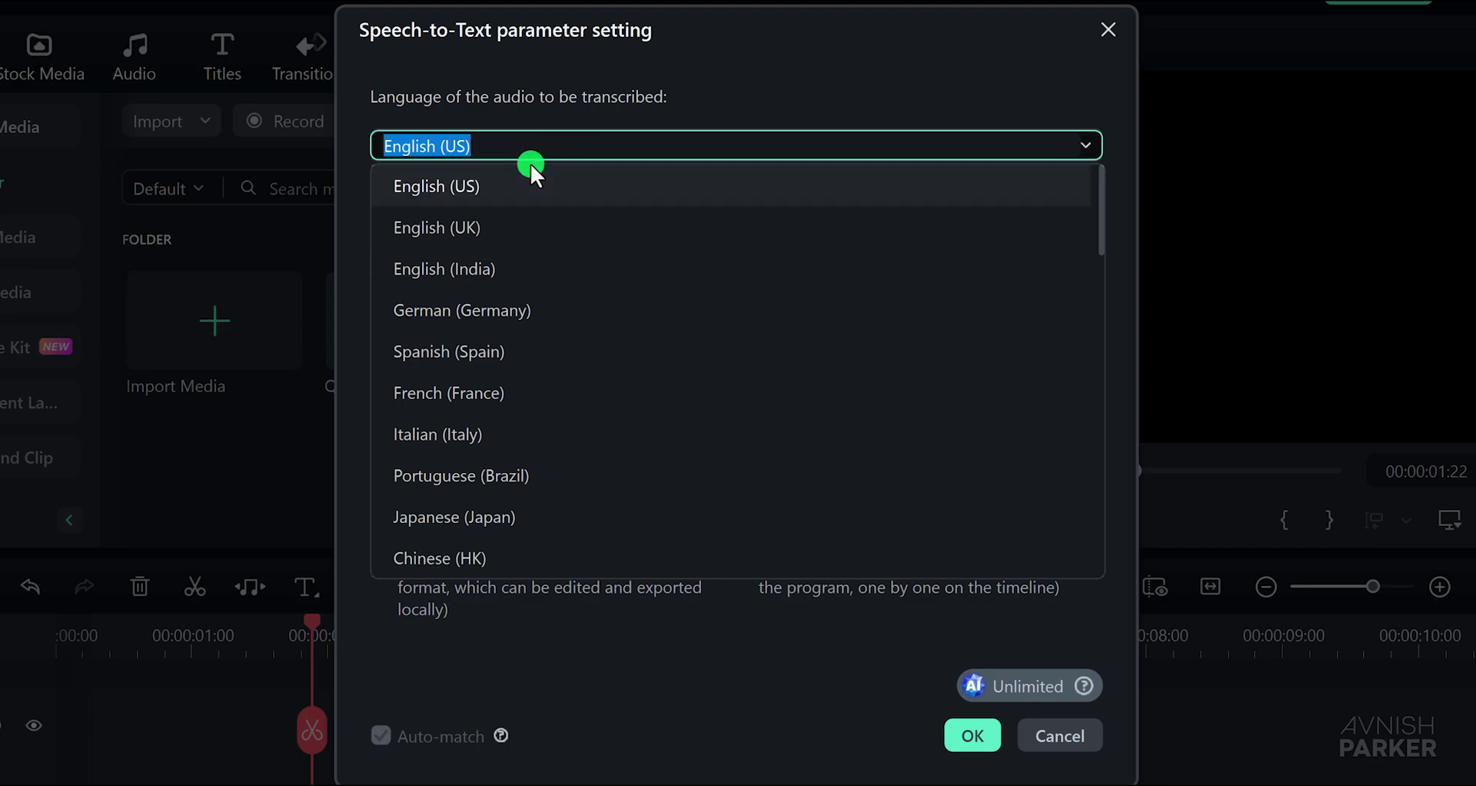
{"action": "left_click", "coordinate": [513, 188]}
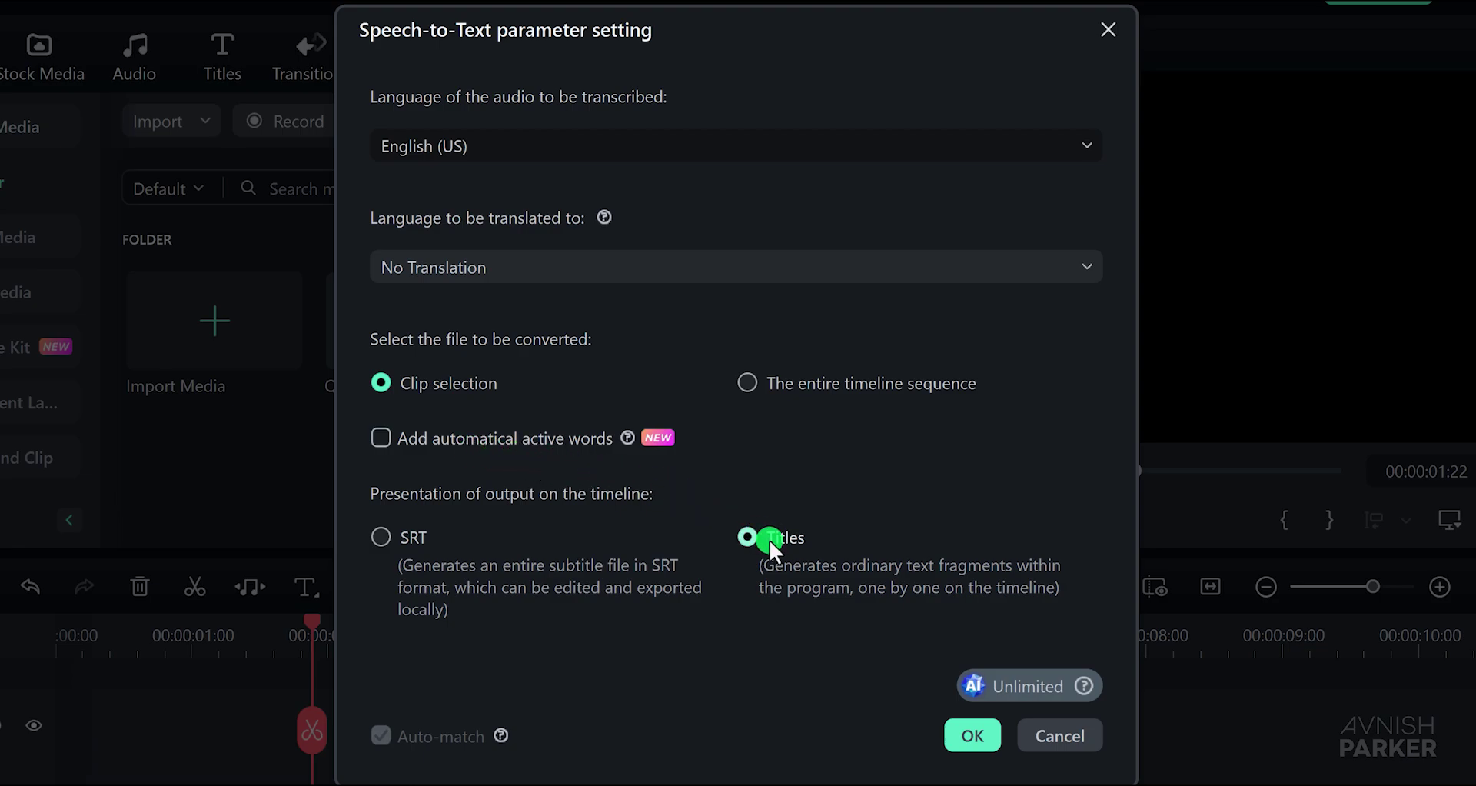
Run the transcription into two subtitle clips and play them back with the audio.
{"action": "left_click", "coordinate": [967, 736]}
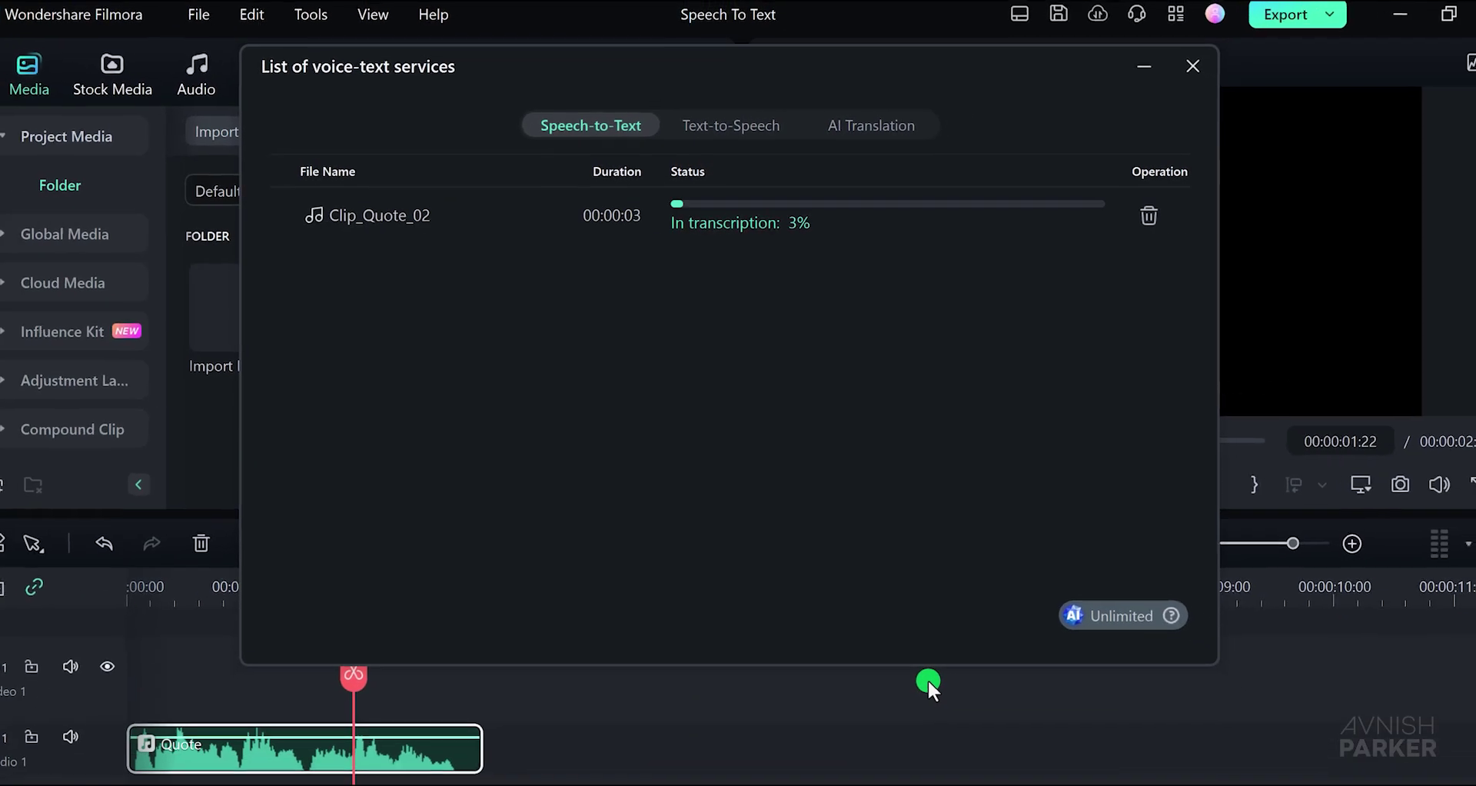
{"action": "left_click", "coordinate": [1192, 66]}
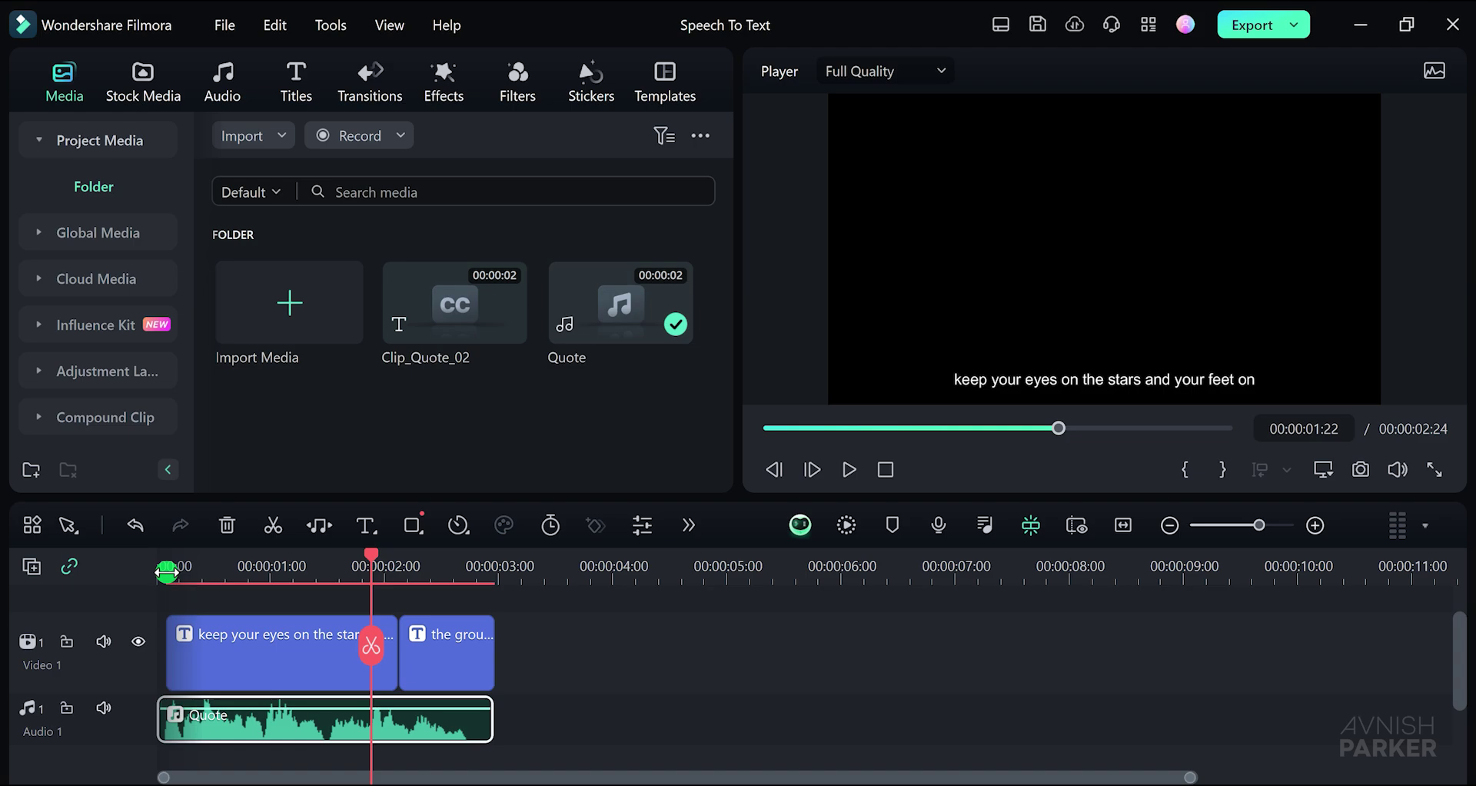
{"action": "left_click", "coordinate": [167, 571]}
{"action": "key", "text": "space"}
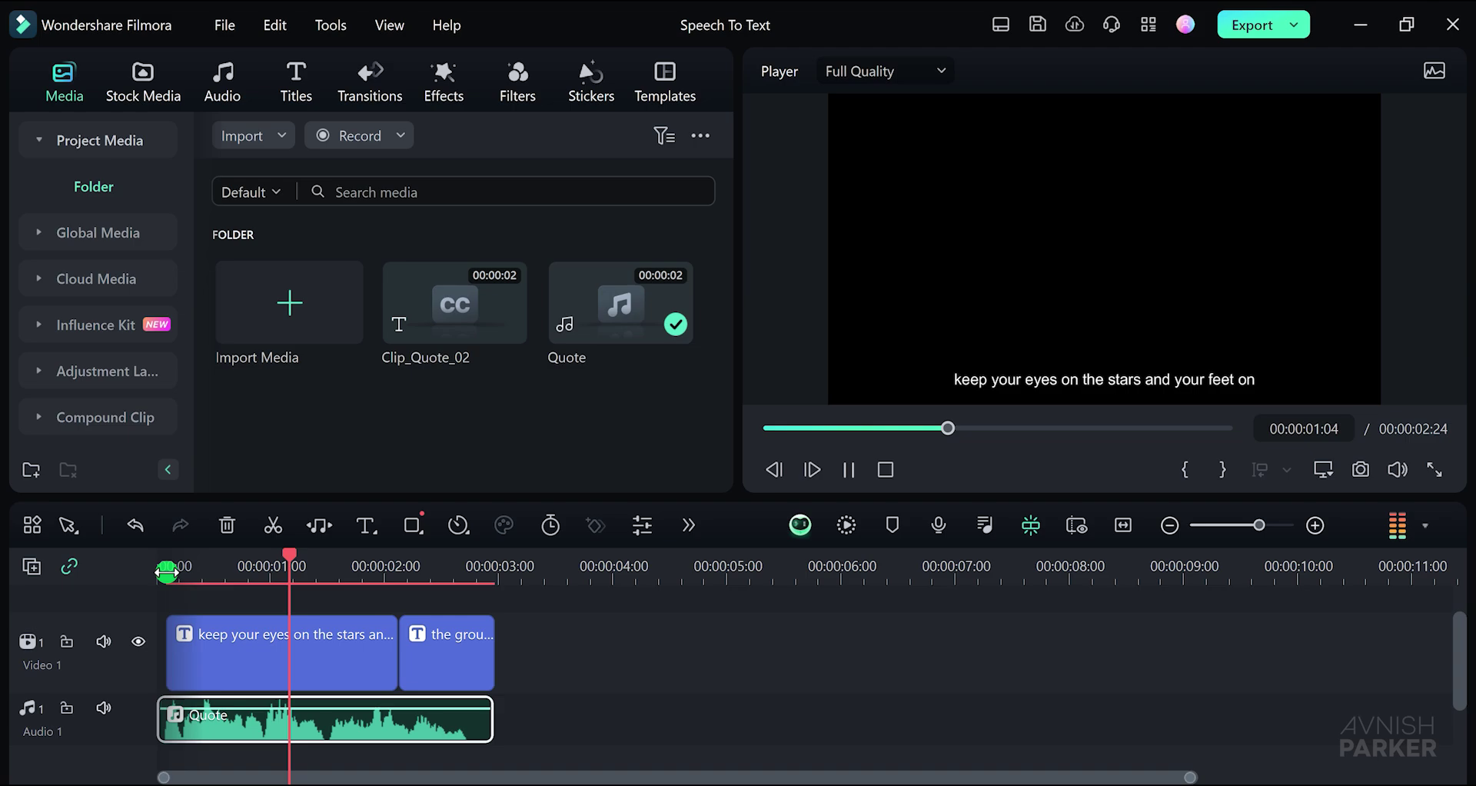
{"action": "key", "text": "space"}
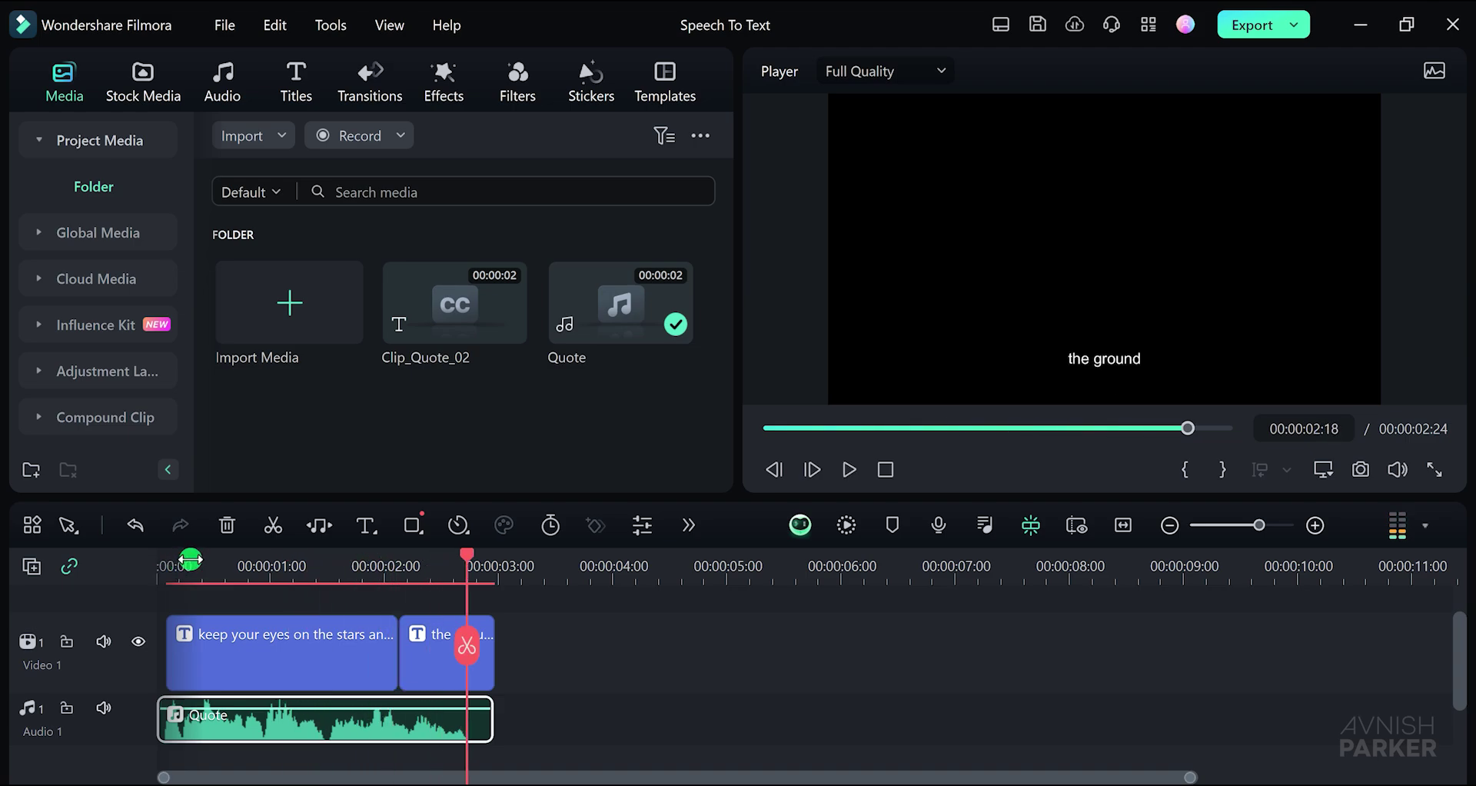
Set the playhead to 00:00:01:13 inside the first subtitle.
{"action": "left_click", "coordinate": [261, 567]}
{"action": "left_click", "coordinate": [300, 592]}
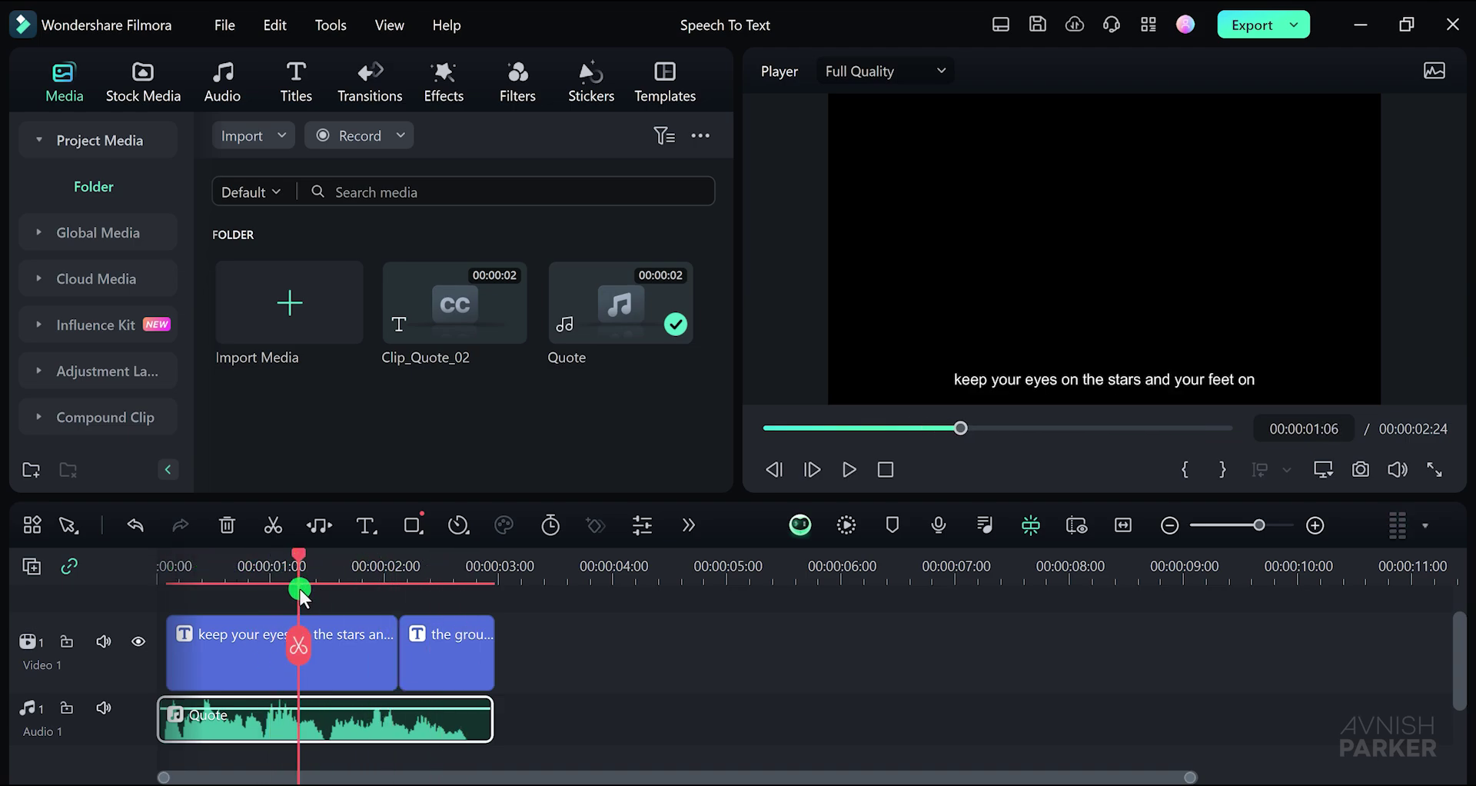
{"action": "left_click_drag", "start_coordinate": [299, 593], "coordinate": [331, 602]}
Delete 'and your feet on' from the first subtitle and trim it to end at 1:13.
{"action": "double_click", "coordinate": [354, 644]}
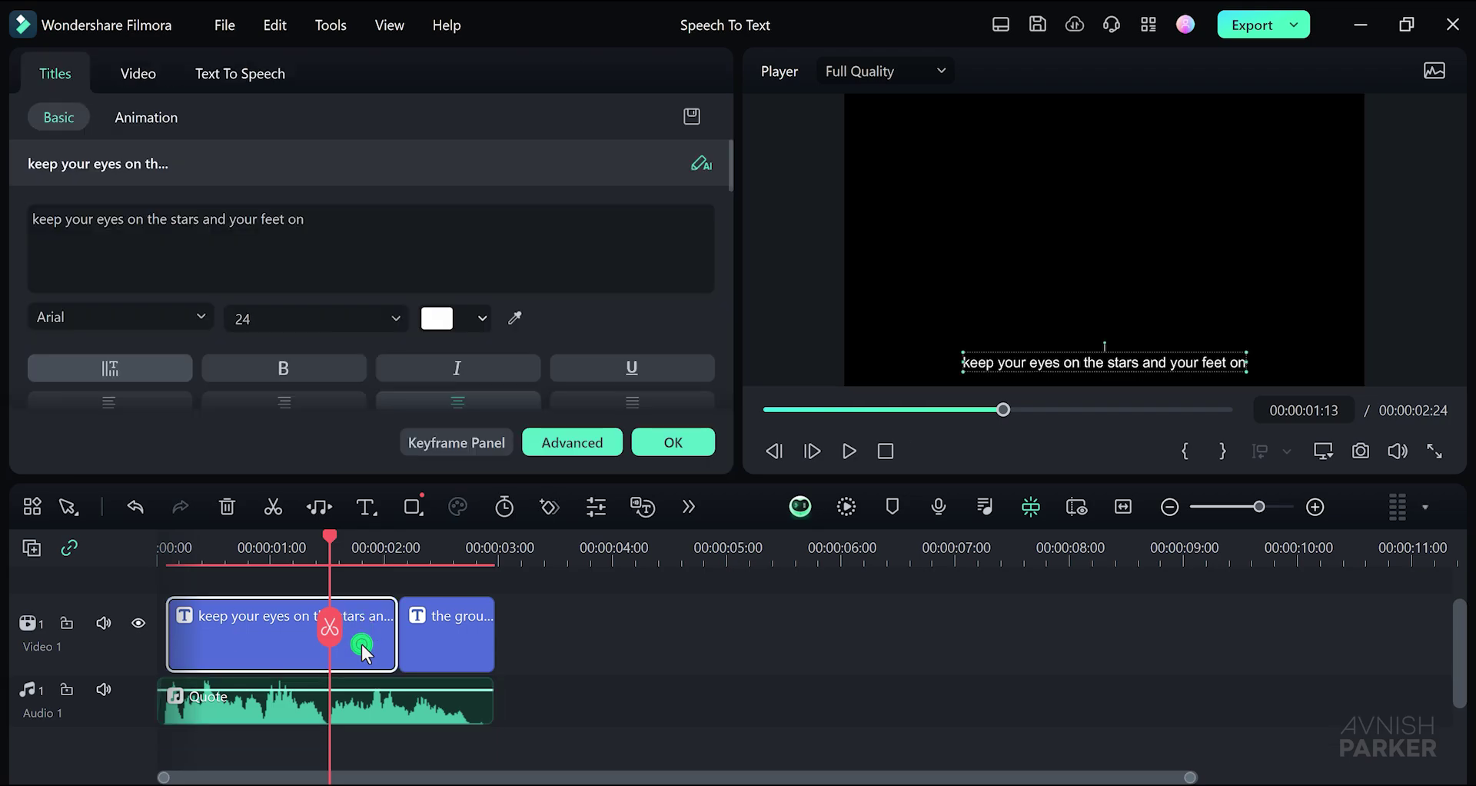
{"action": "left_click", "coordinate": [220, 228]}
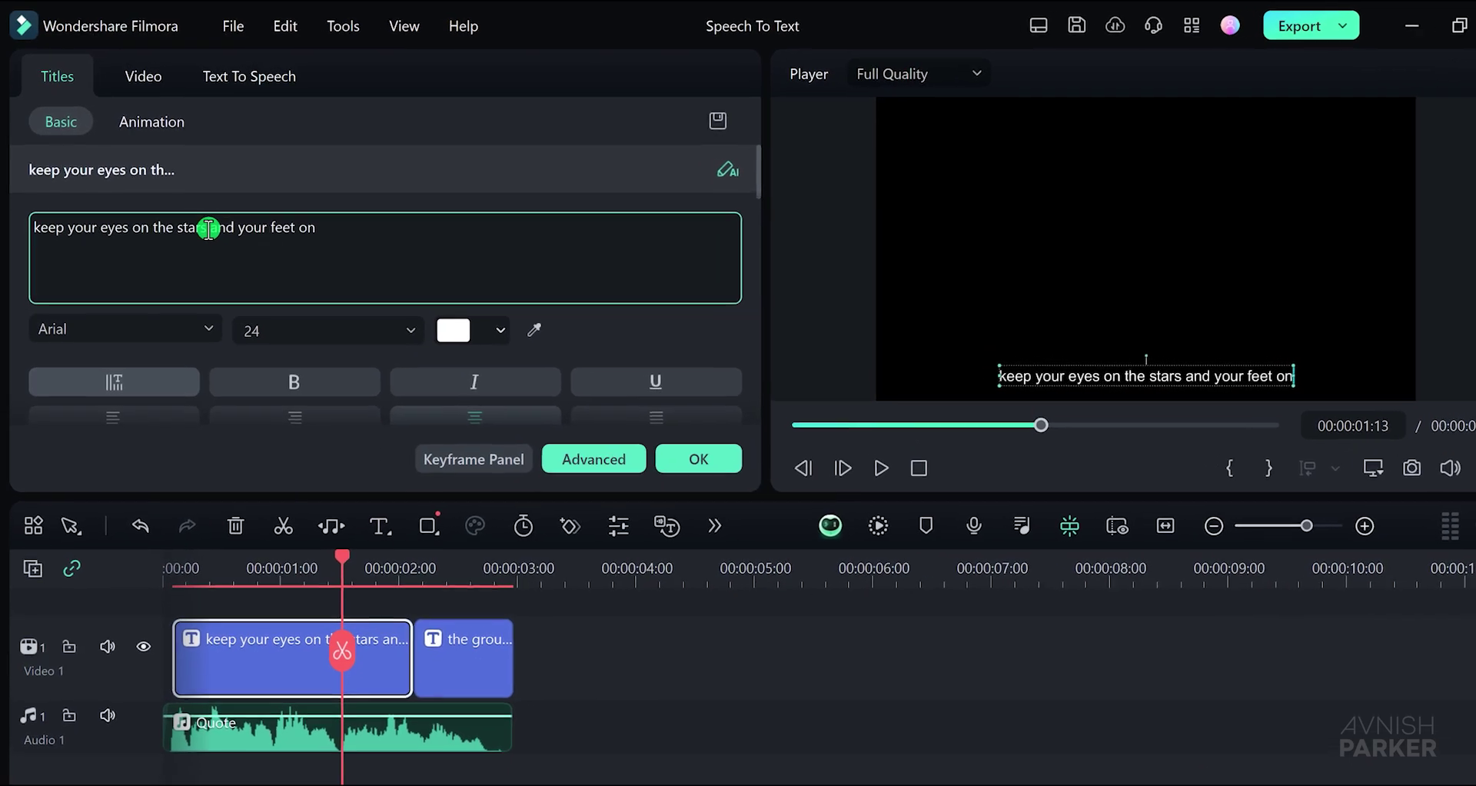
{"action": "left_click_drag", "start_coordinate": [208, 228], "coordinate": [335, 231]}
{"action": "key", "text": "ctrl+c"}
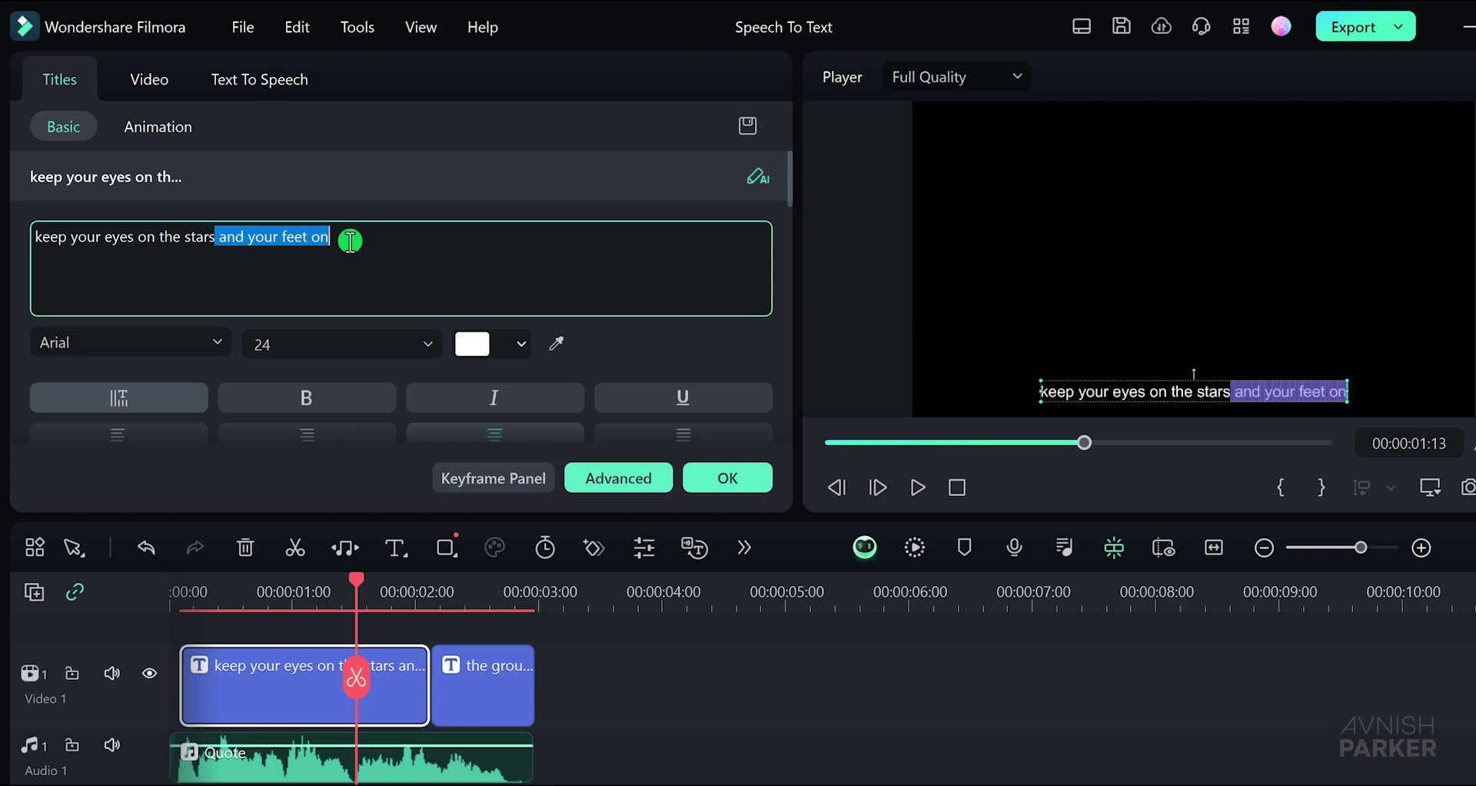
{"action": "key", "text": "BackSpace"}
{"action": "left_click_drag", "start_coordinate": [412, 644], "coordinate": [355, 655]}
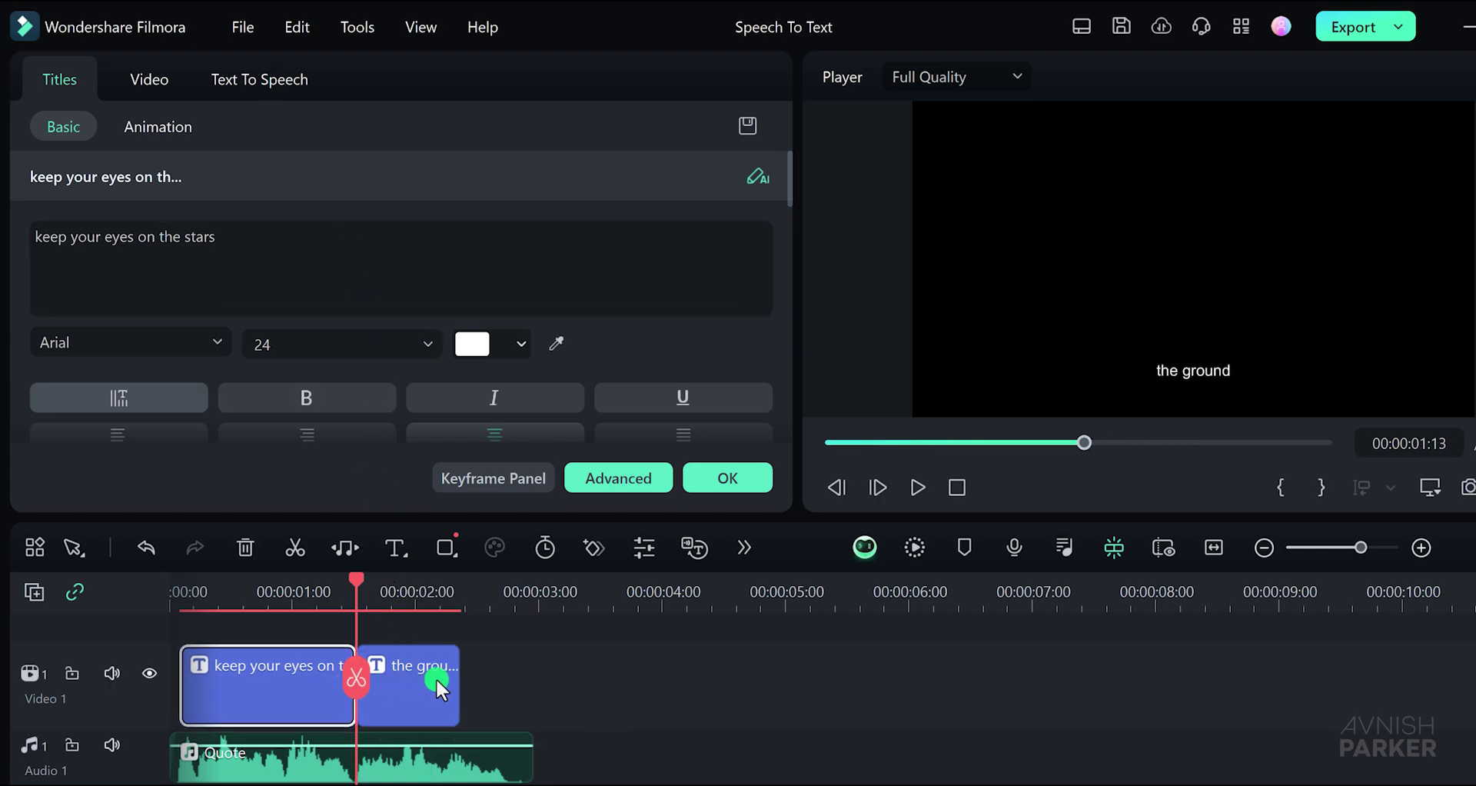
Extend the 'the ground' caption to 00:00:02:24 and paste 'and your feet on' before its text.
{"action": "left_click_drag", "start_coordinate": [457, 689], "coordinate": [523, 695]}
{"action": "left_click", "coordinate": [445, 681]}
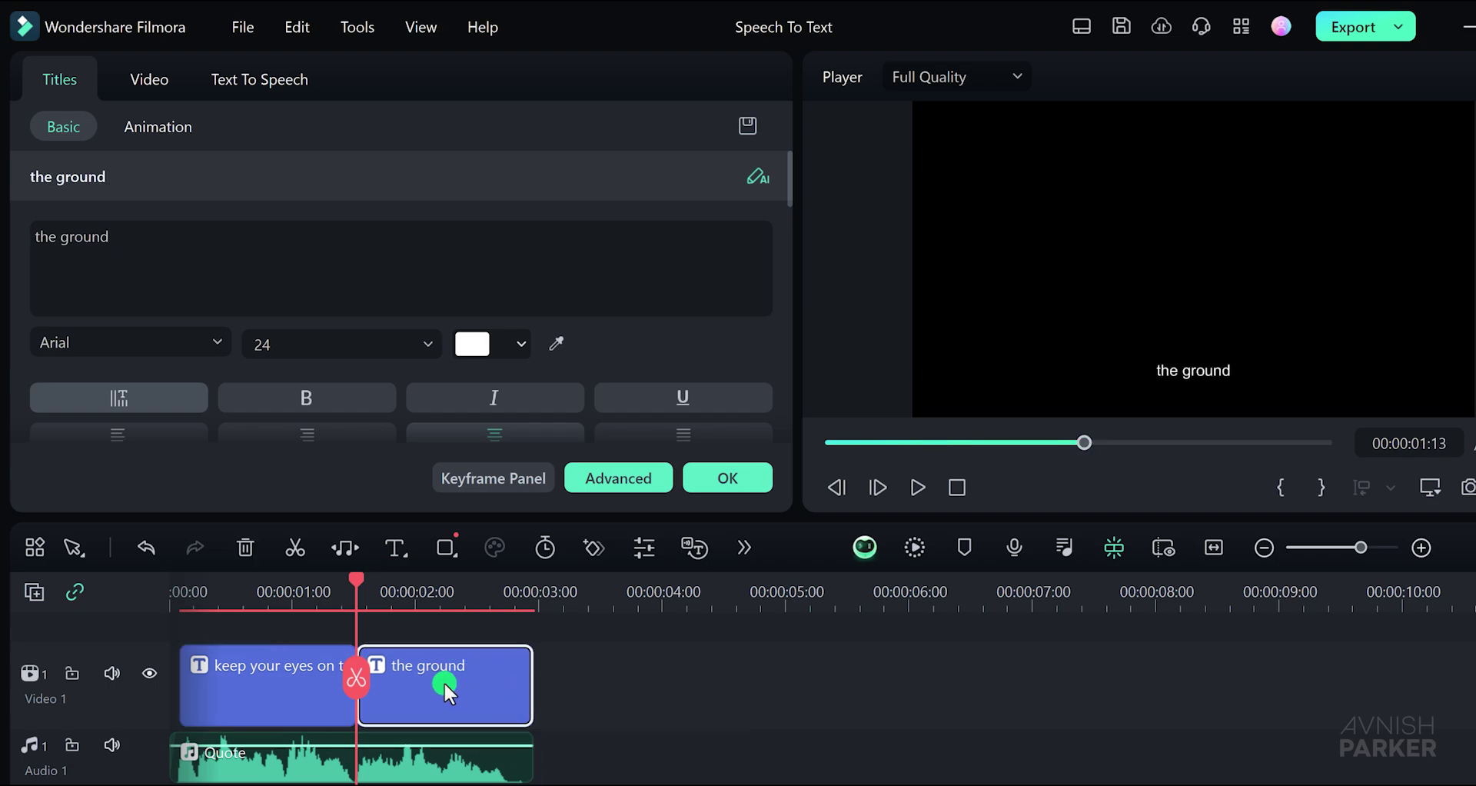
{"action": "left_click", "coordinate": [40, 240]}
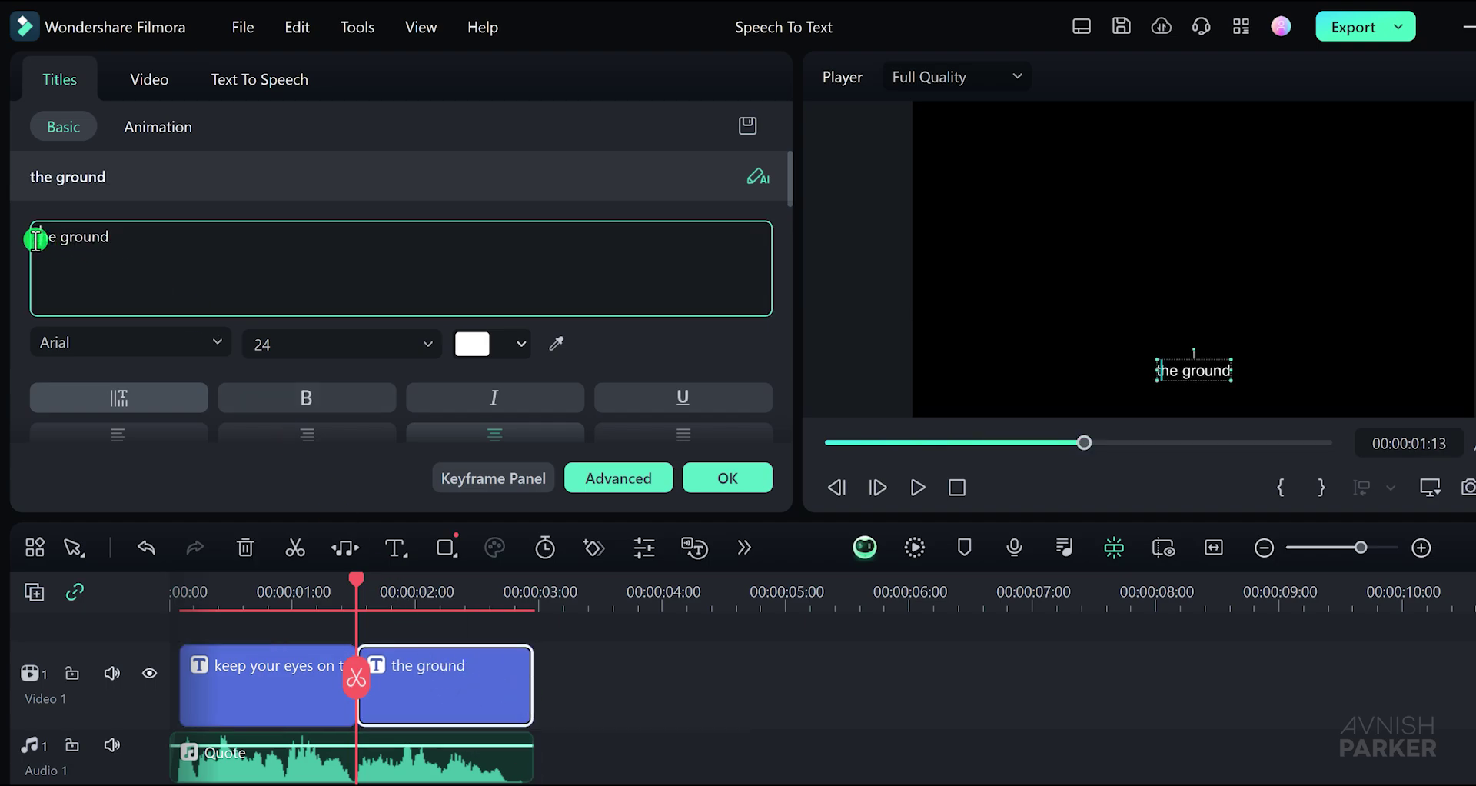
{"action": "key", "text": "ctrl+v"}
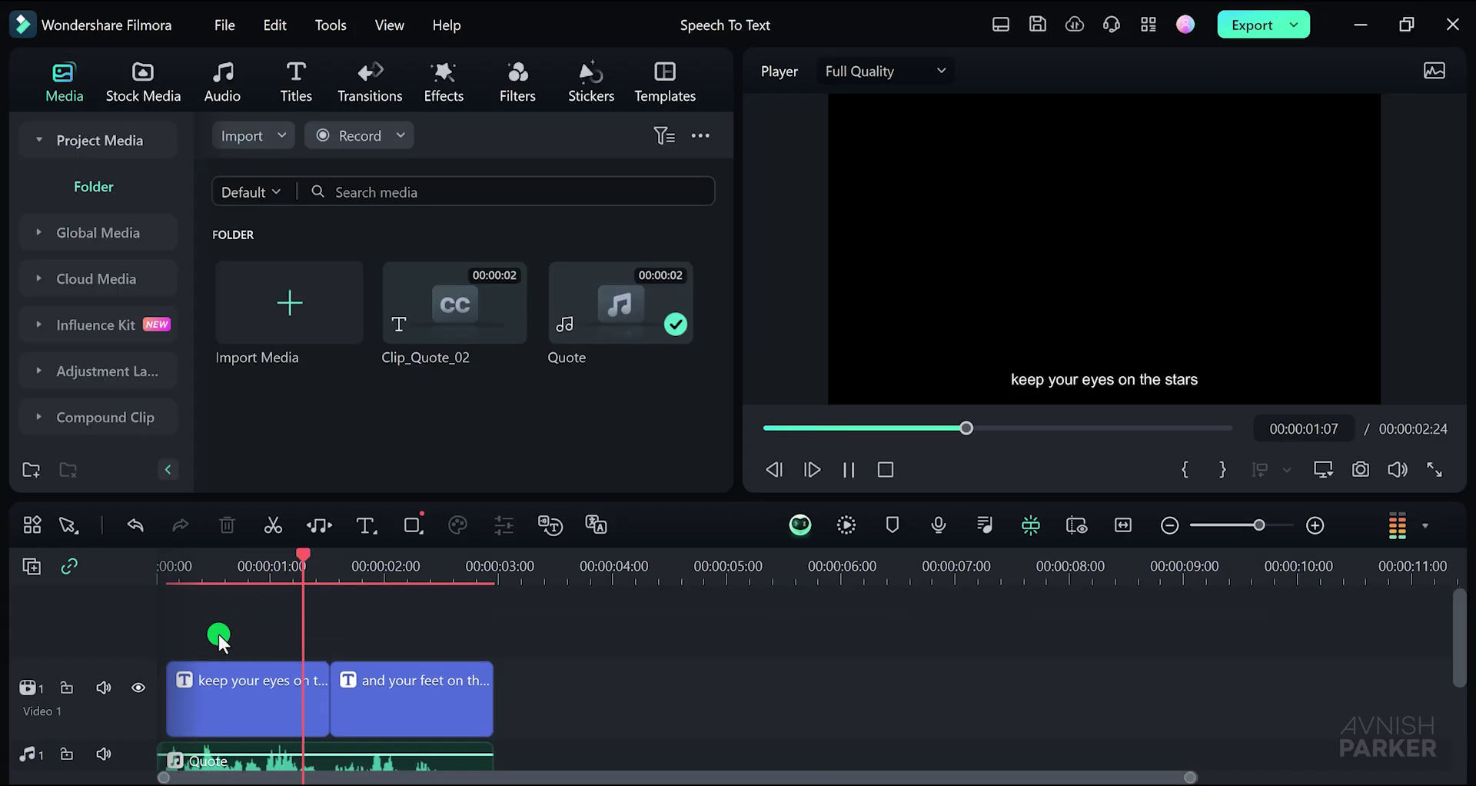
Lower the 'and your feet on the ground' caption by changing its Position Y from 72 to 0.
{"action": "key", "text": "space"}
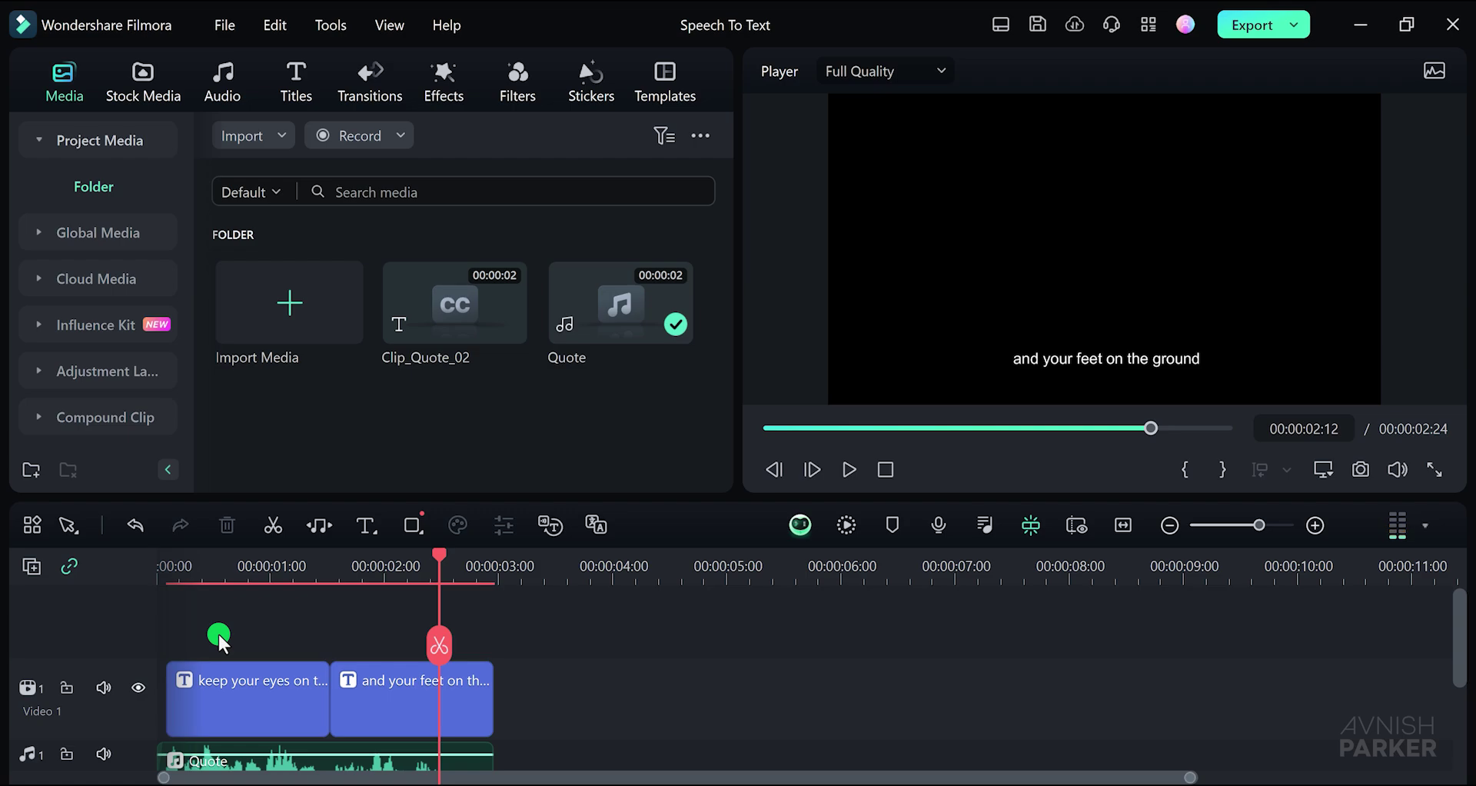
{"action": "left_click", "coordinate": [382, 699]}
{"action": "left_click", "coordinate": [597, 528]}
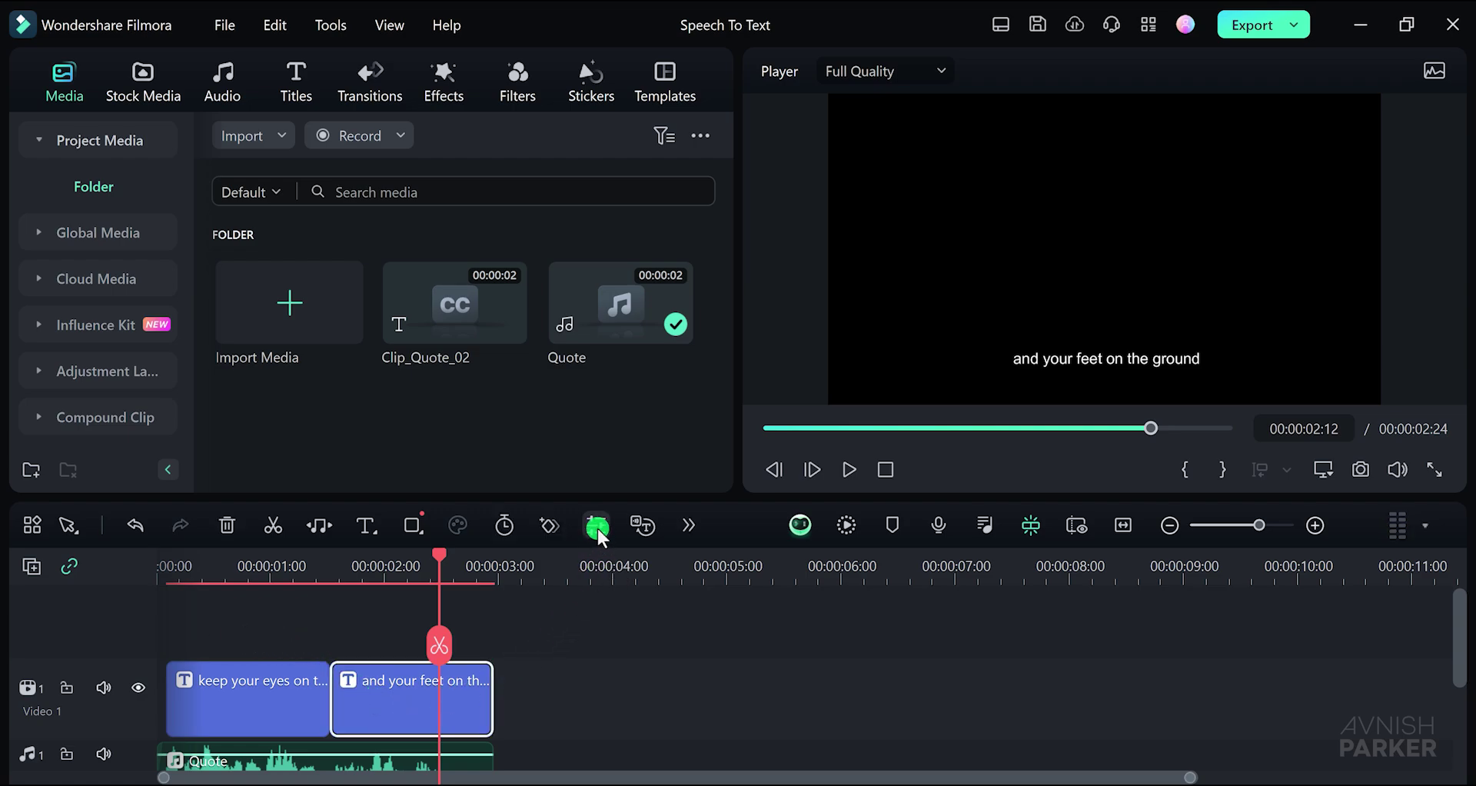
{"action": "left_click", "coordinate": [144, 75]}
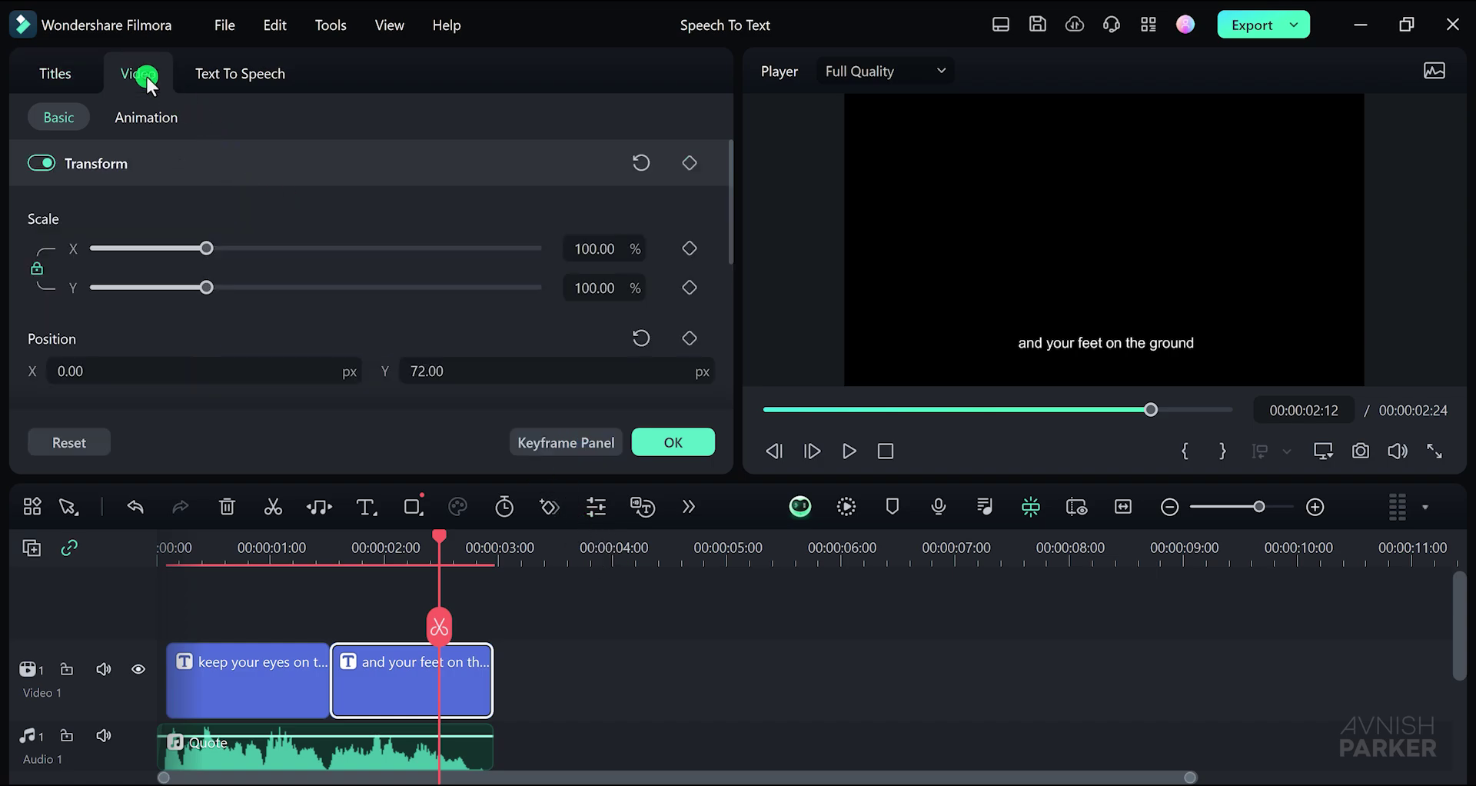
{"action": "left_click", "coordinate": [485, 372]}
{"action": "type", "text": "0"}
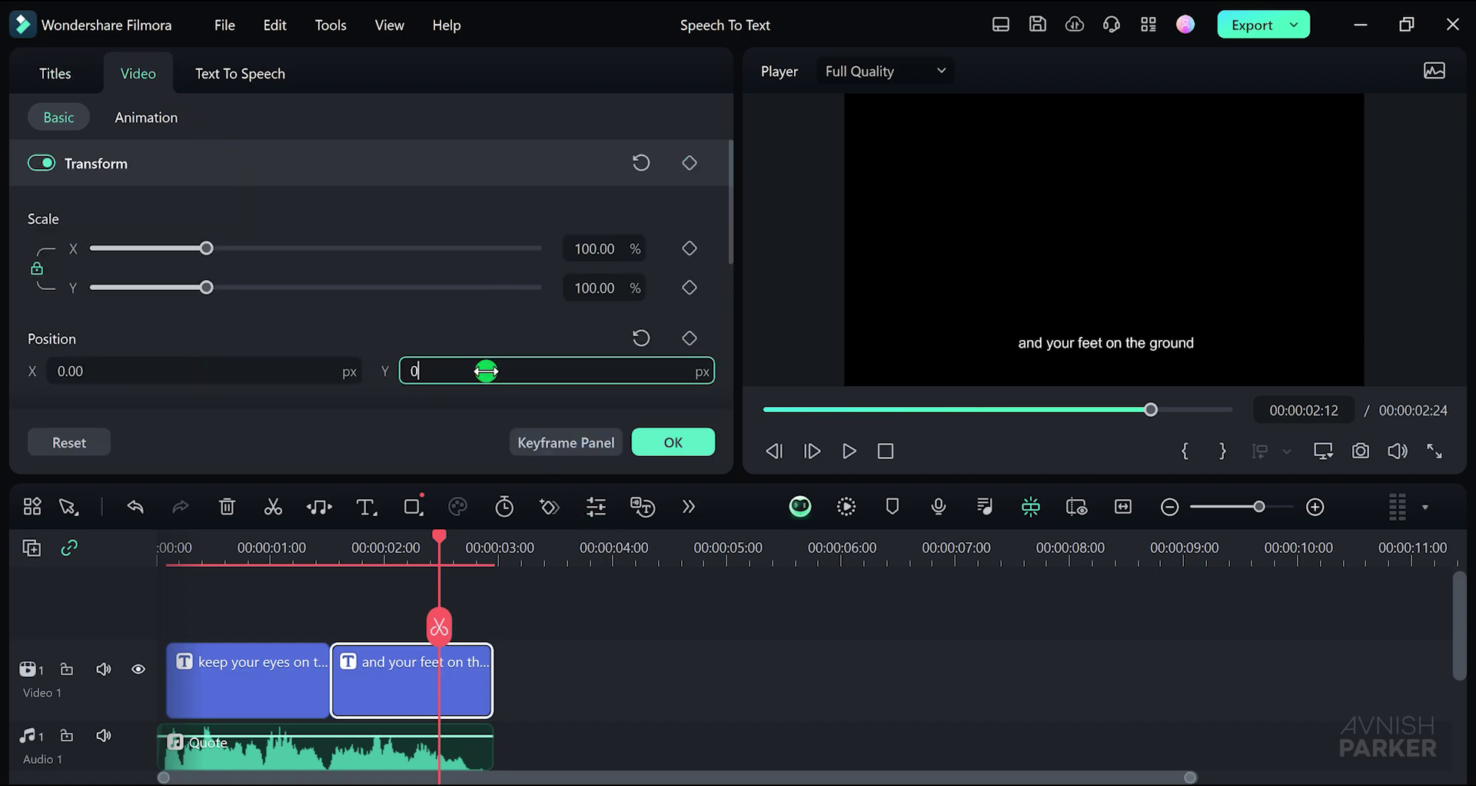
{"action": "key", "text": "Return"}
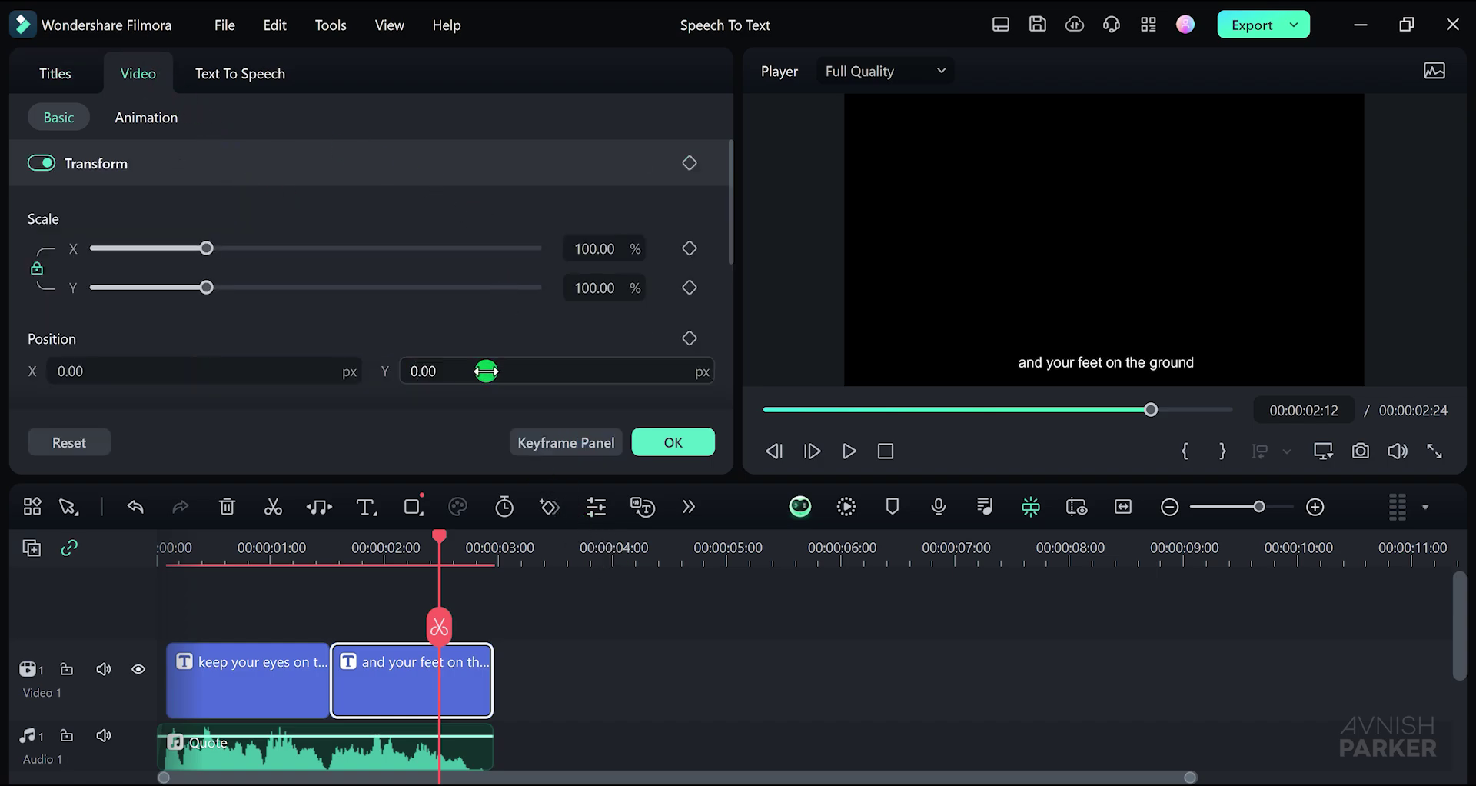
Set the 'and your feet on the ground' caption's font to Montserrat Semi Bold.
{"action": "left_click", "coordinate": [48, 69]}
{"action": "left_click", "coordinate": [153, 315]}
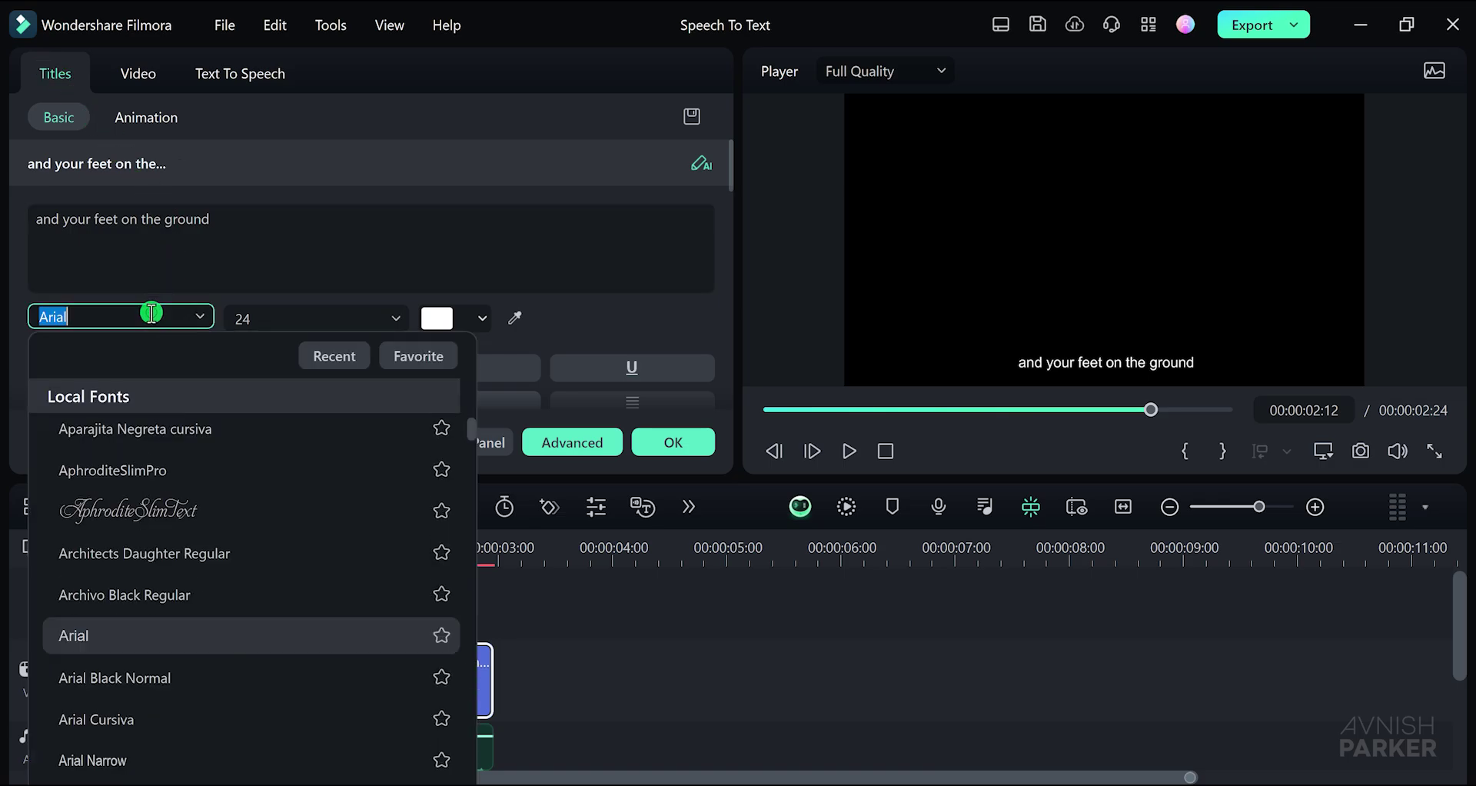
{"action": "type", "text": "mont"}
{"action": "left_click", "coordinate": [168, 532]}
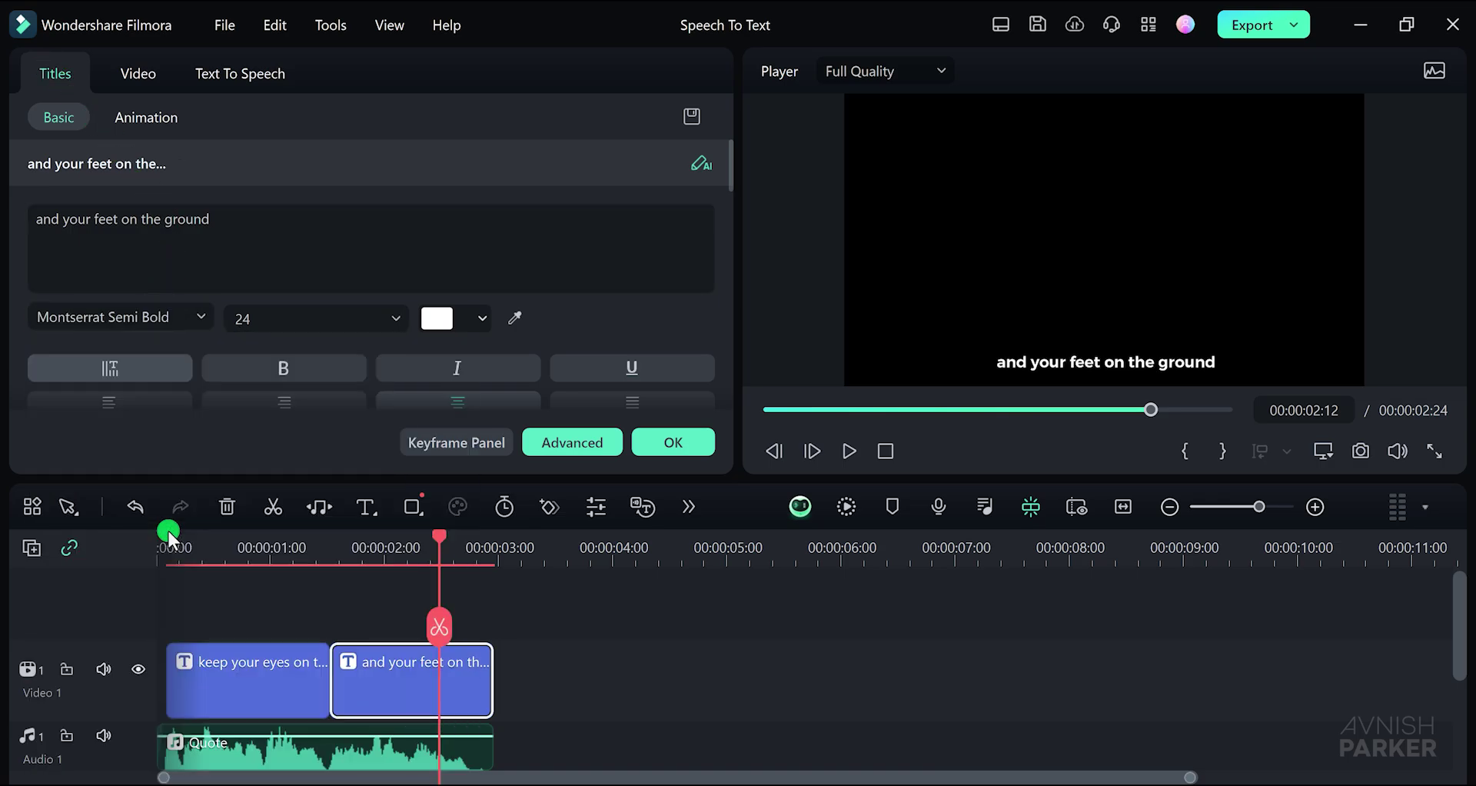
Set the 'keep your eyes on the stars' caption's font to Montserrat Semi Bold.
{"action": "left_click", "coordinate": [251, 550]}
{"action": "left_click", "coordinate": [274, 662]}
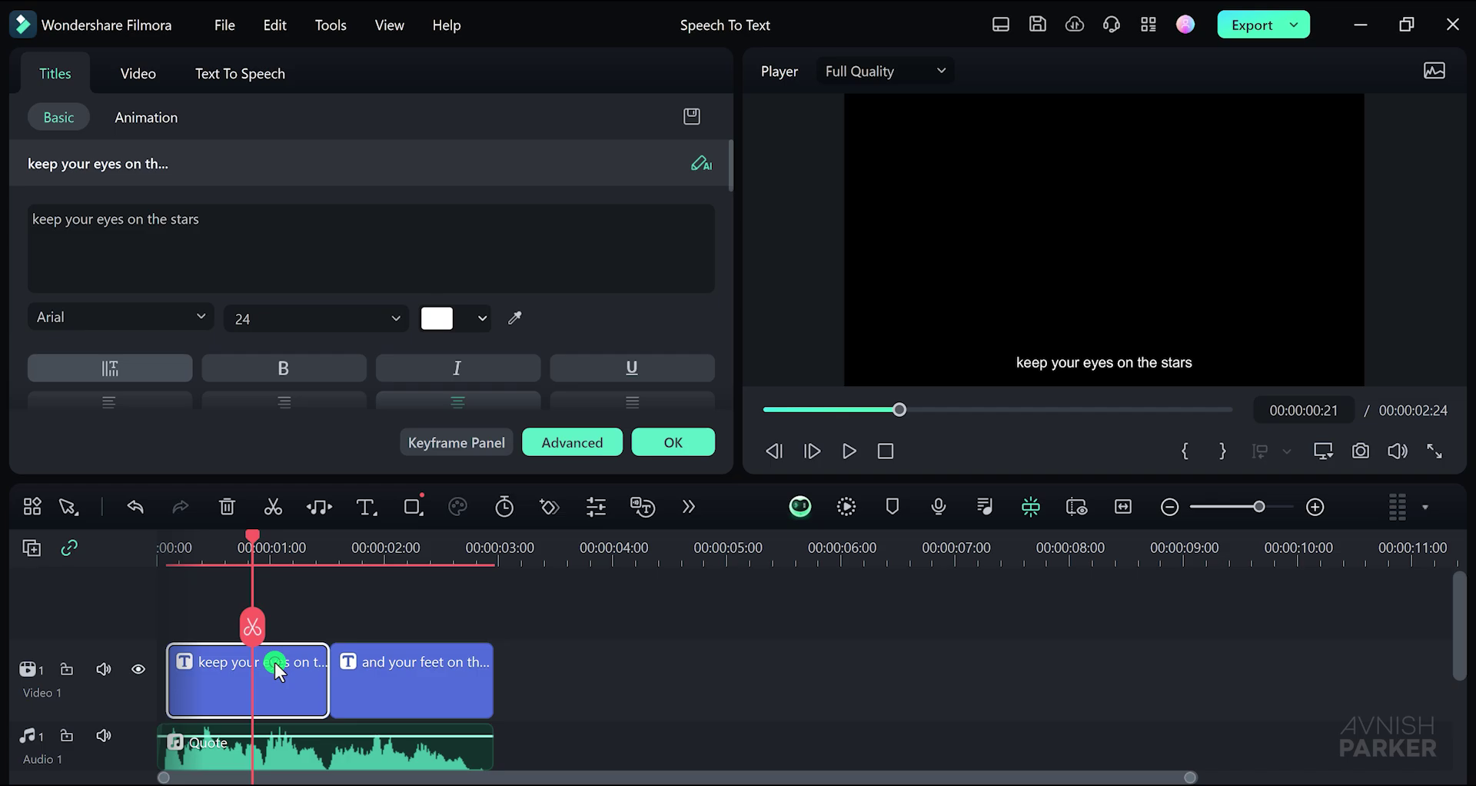
{"action": "left_click", "coordinate": [136, 314]}
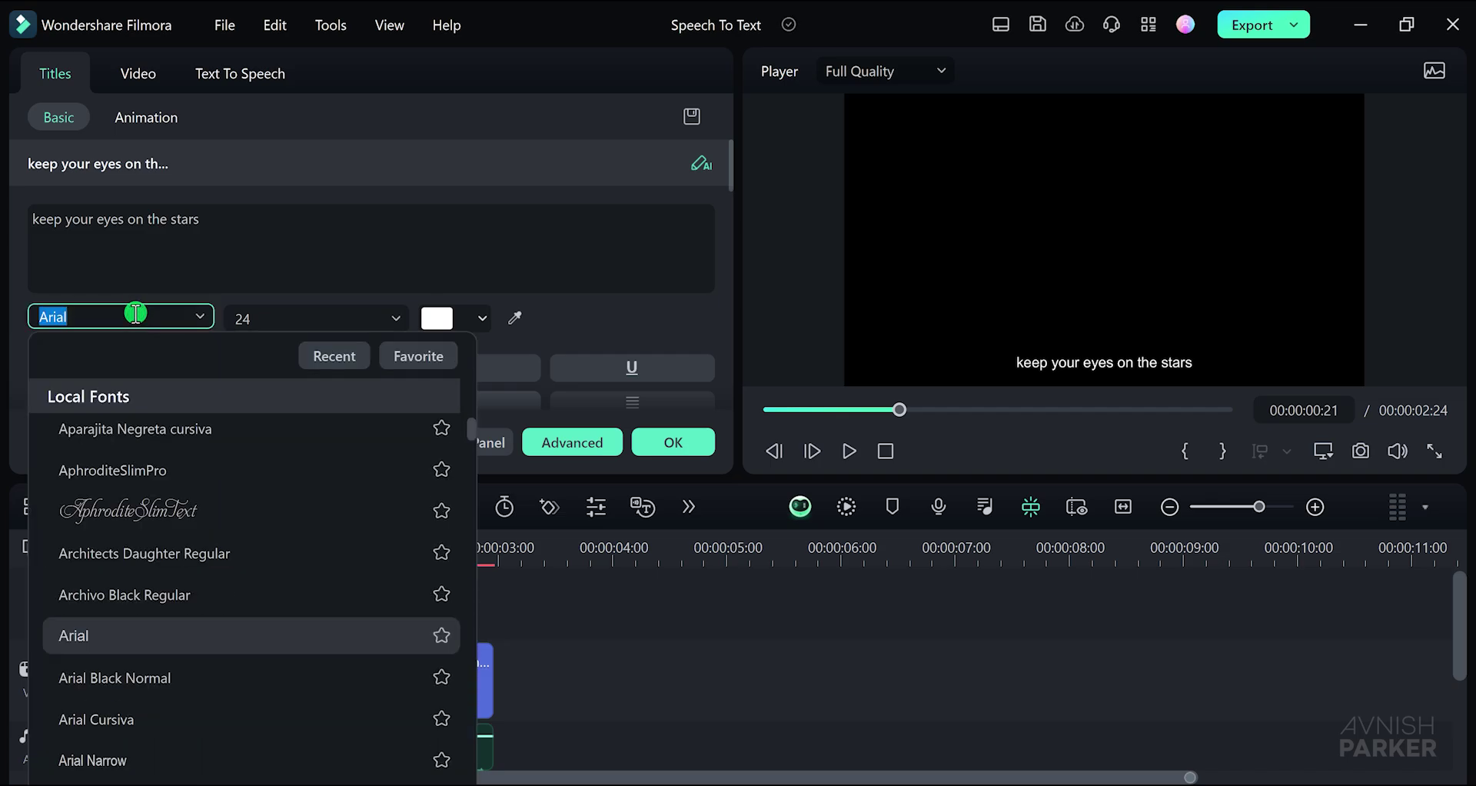
{"action": "type", "text": "mon"}
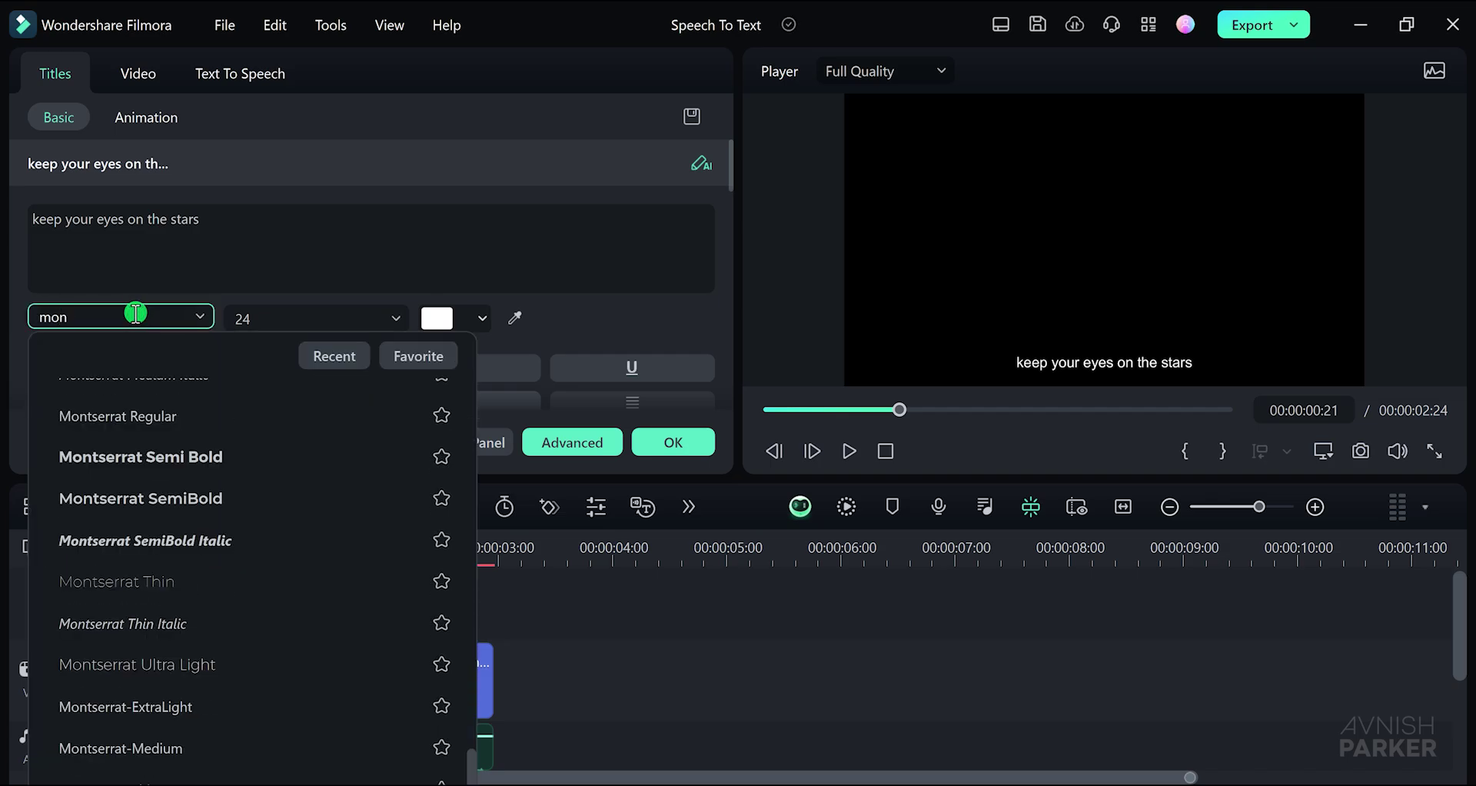
{"action": "left_click", "coordinate": [223, 449]}
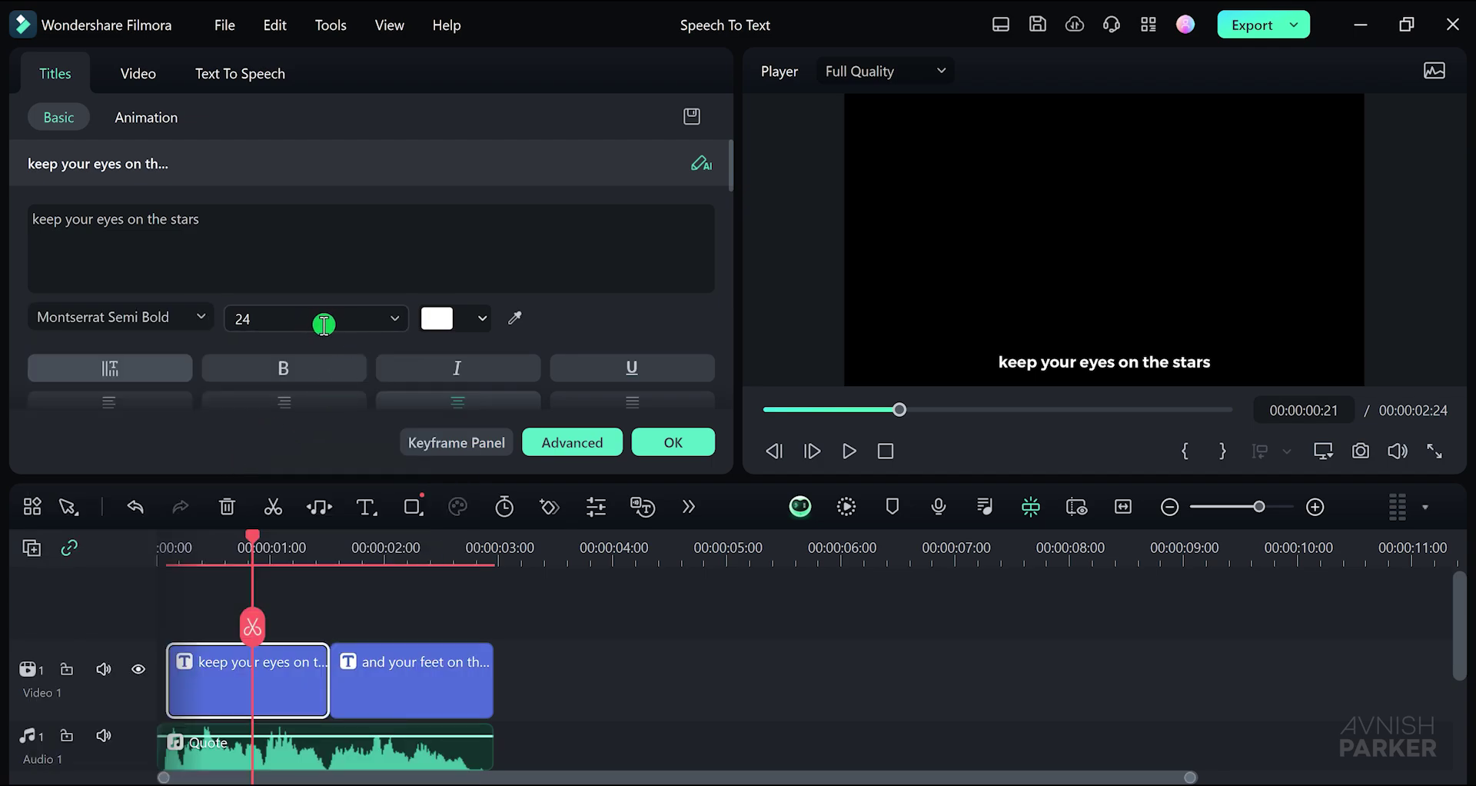
Try blue-outlined, rainbow and blue presets on 'keep your eyes on the stars', then choose the gold preset.
{"action": "left_click_drag", "start_coordinate": [732, 187], "coordinate": [729, 237]}
{"action": "left_click", "coordinate": [261, 355]}
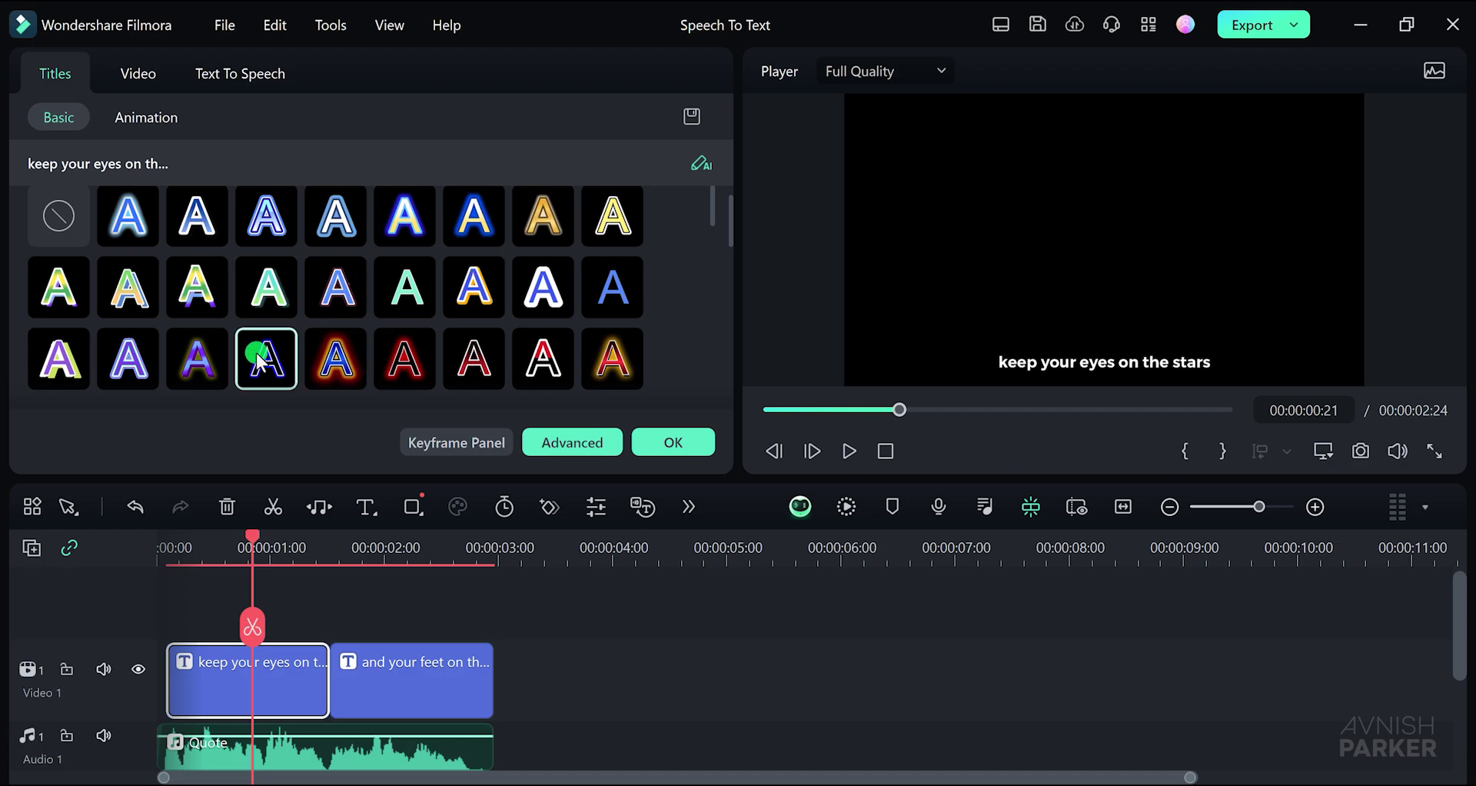
{"action": "left_click", "coordinate": [404, 294]}
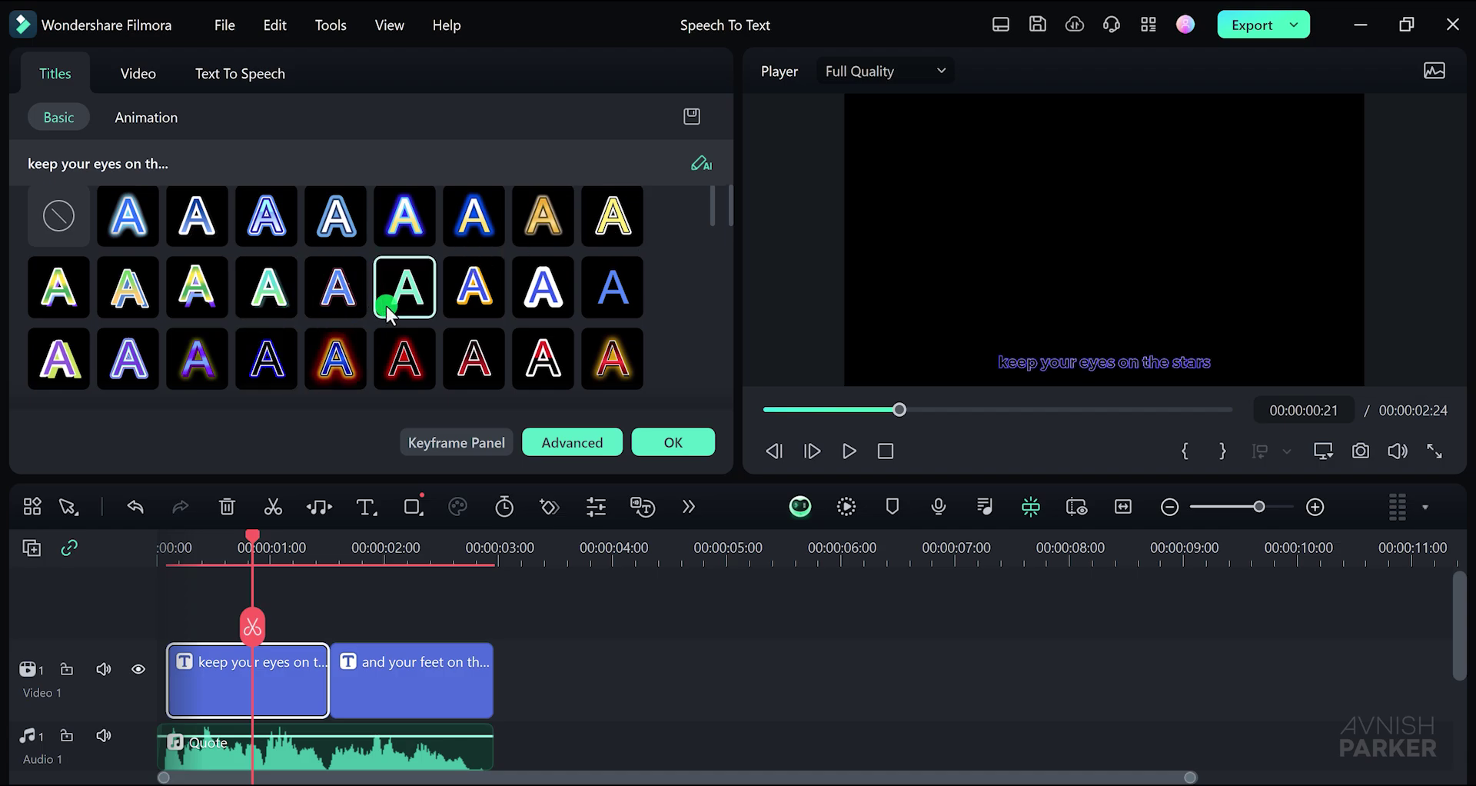
{"action": "left_click", "coordinate": [347, 298]}
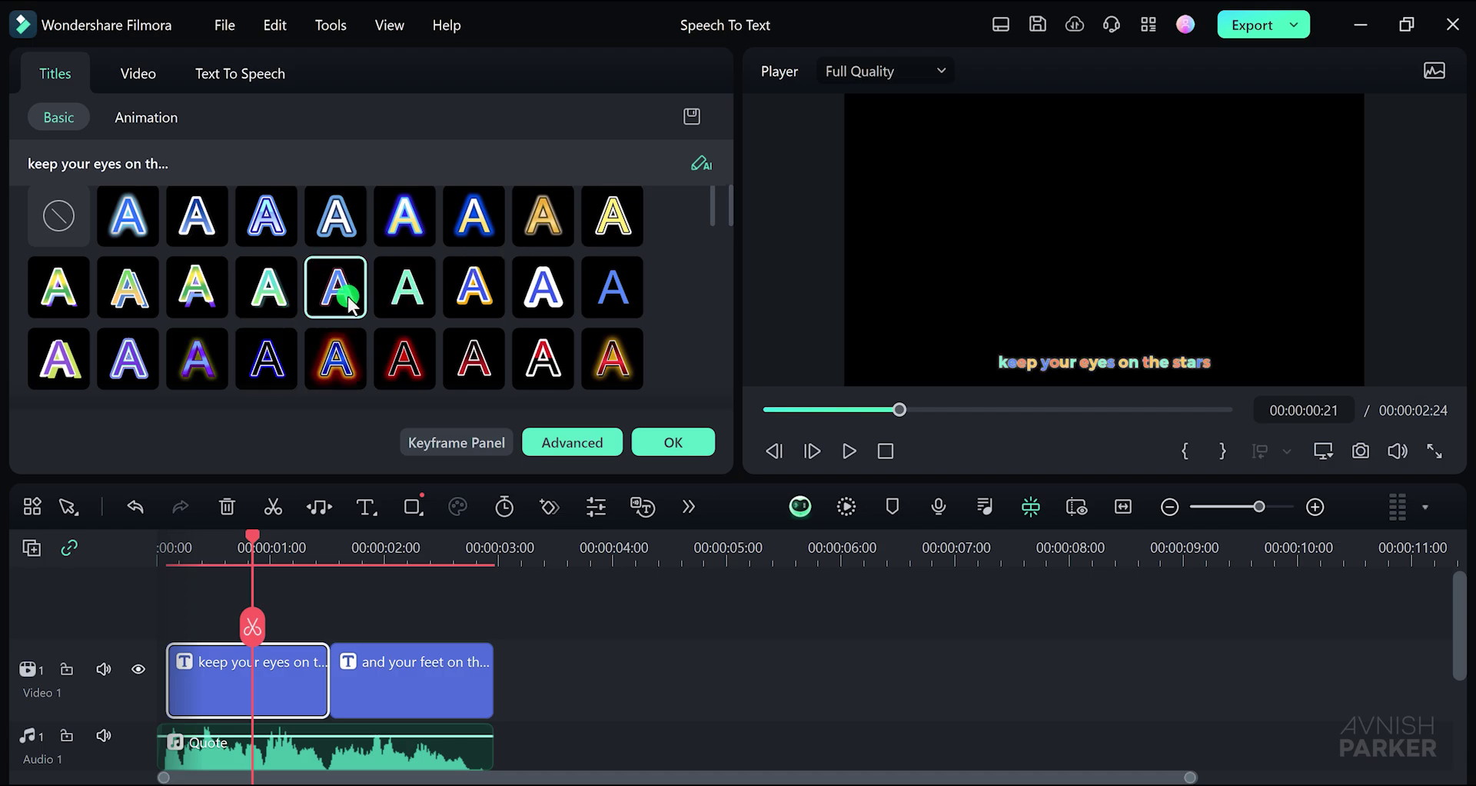
{"action": "left_click", "coordinate": [410, 223]}
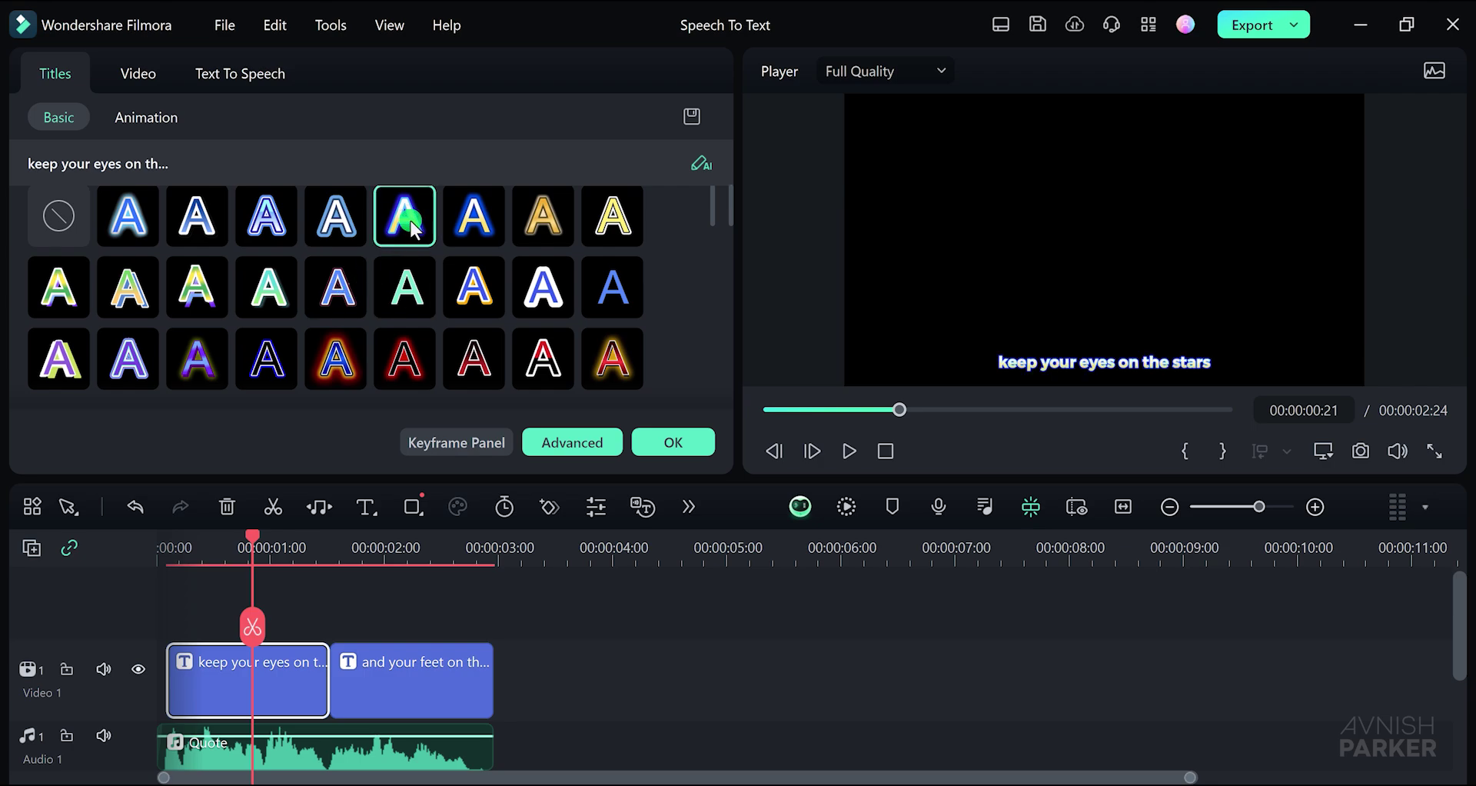
{"action": "left_click", "coordinate": [538, 227]}
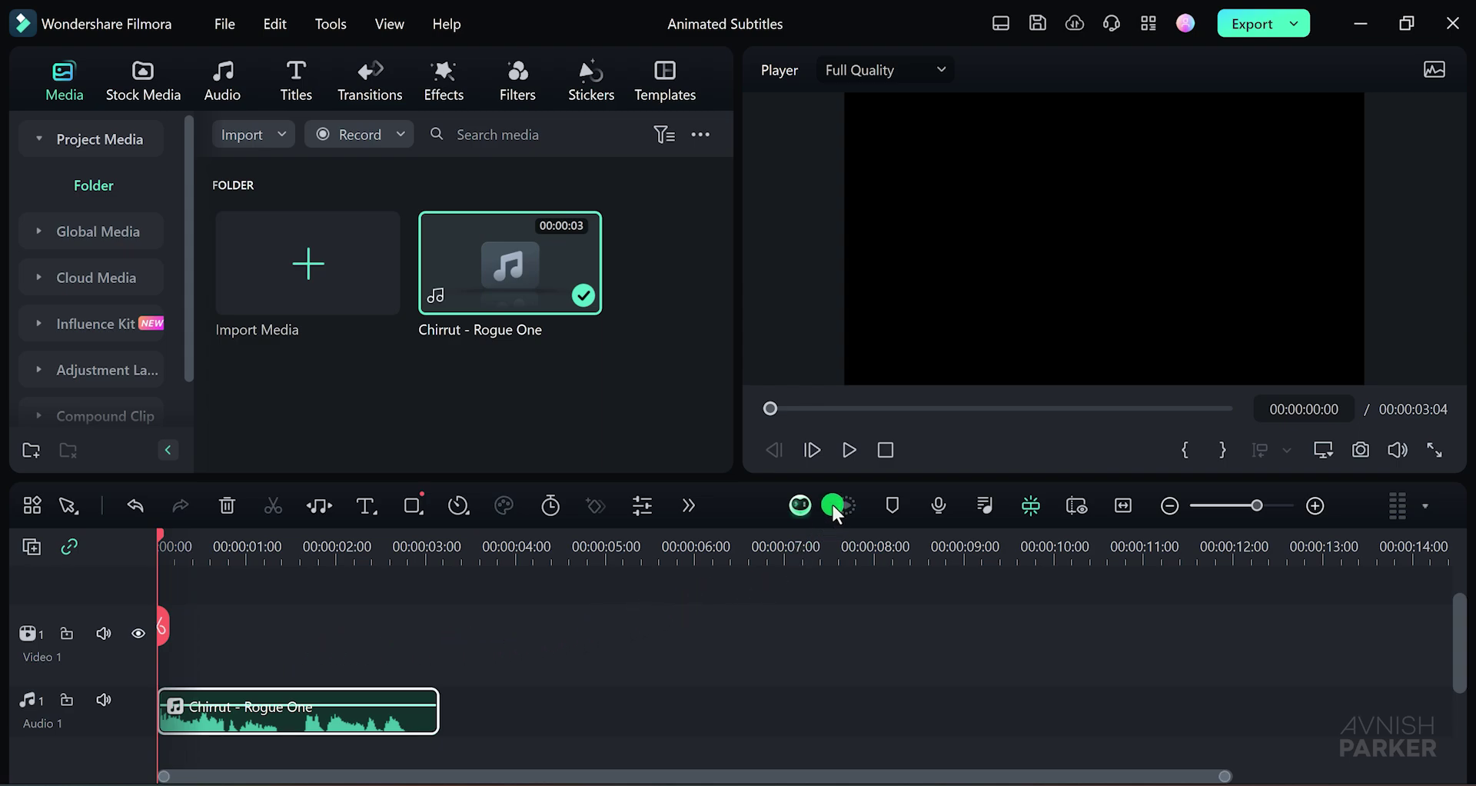
Play the Chirrut - Rogue One audio through and select its clip on the timeline.
{"action": "left_click", "coordinate": [851, 450]}
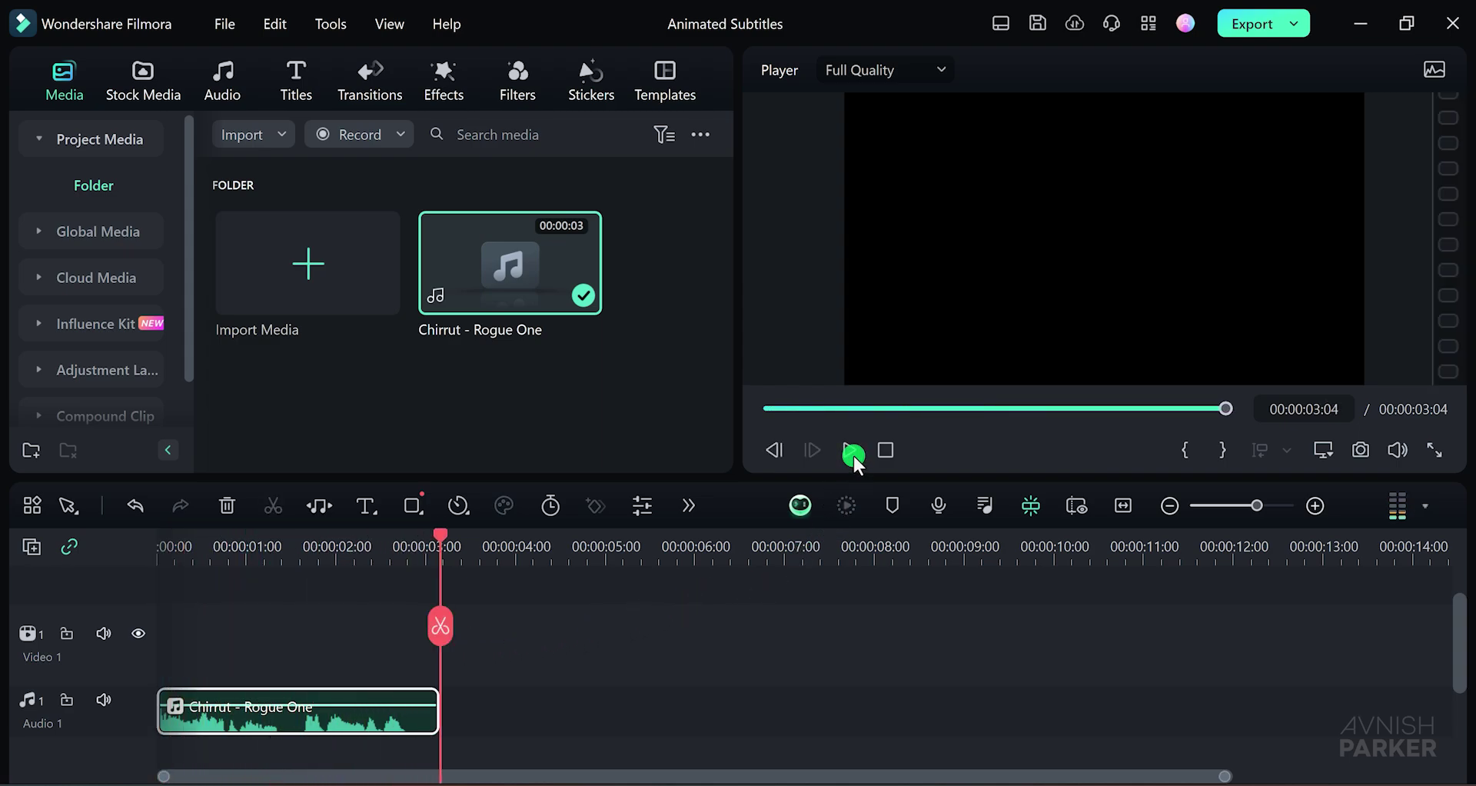
{"action": "left_click", "coordinate": [366, 703]}
Transcribe the Chirrut clip with Speech-to-Text: English (US), no translation, entire timeline, automatic active words.
{"action": "right_click", "coordinate": [354, 722]}
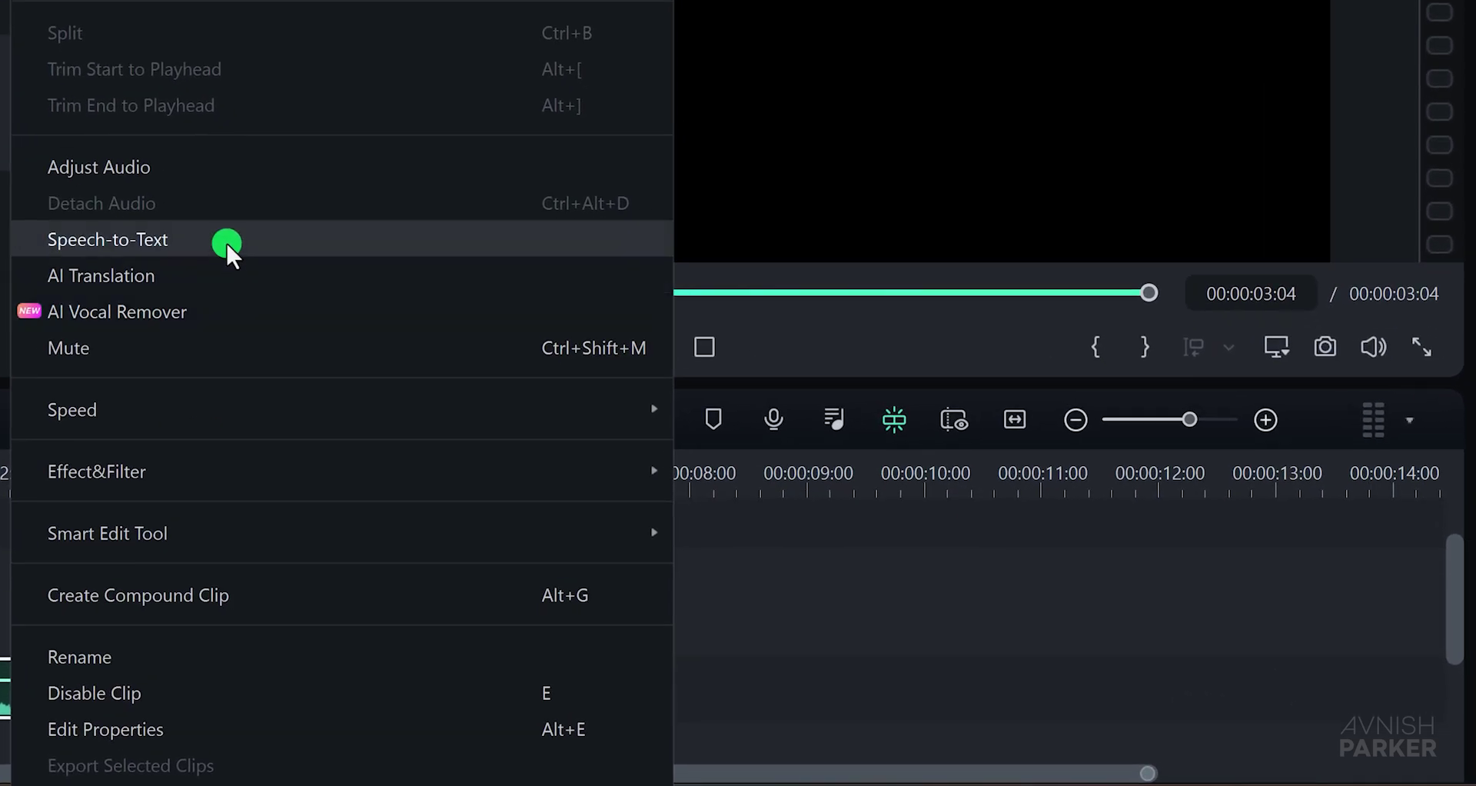
{"action": "left_click", "coordinate": [227, 245]}
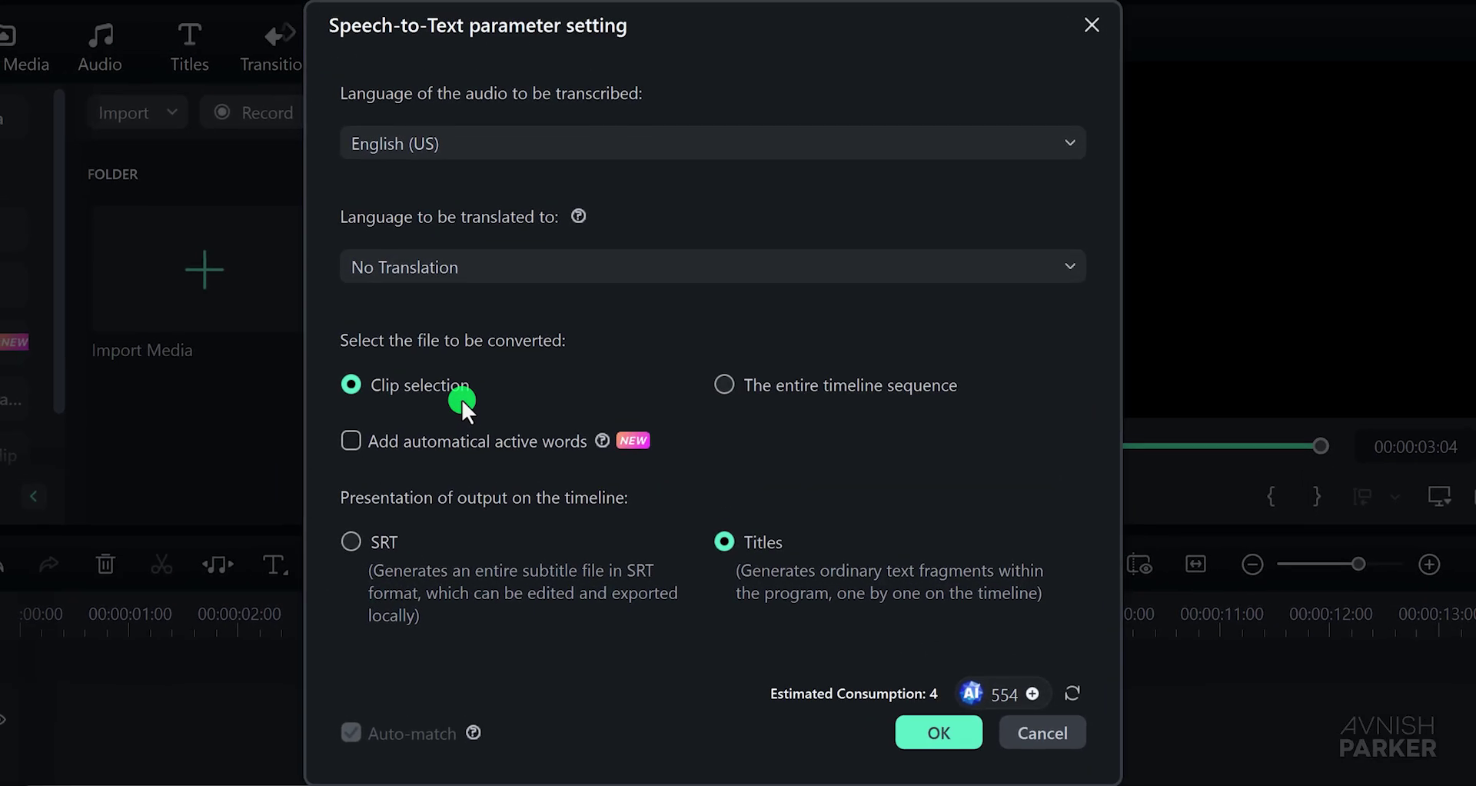
{"action": "left_click", "coordinate": [504, 145]}
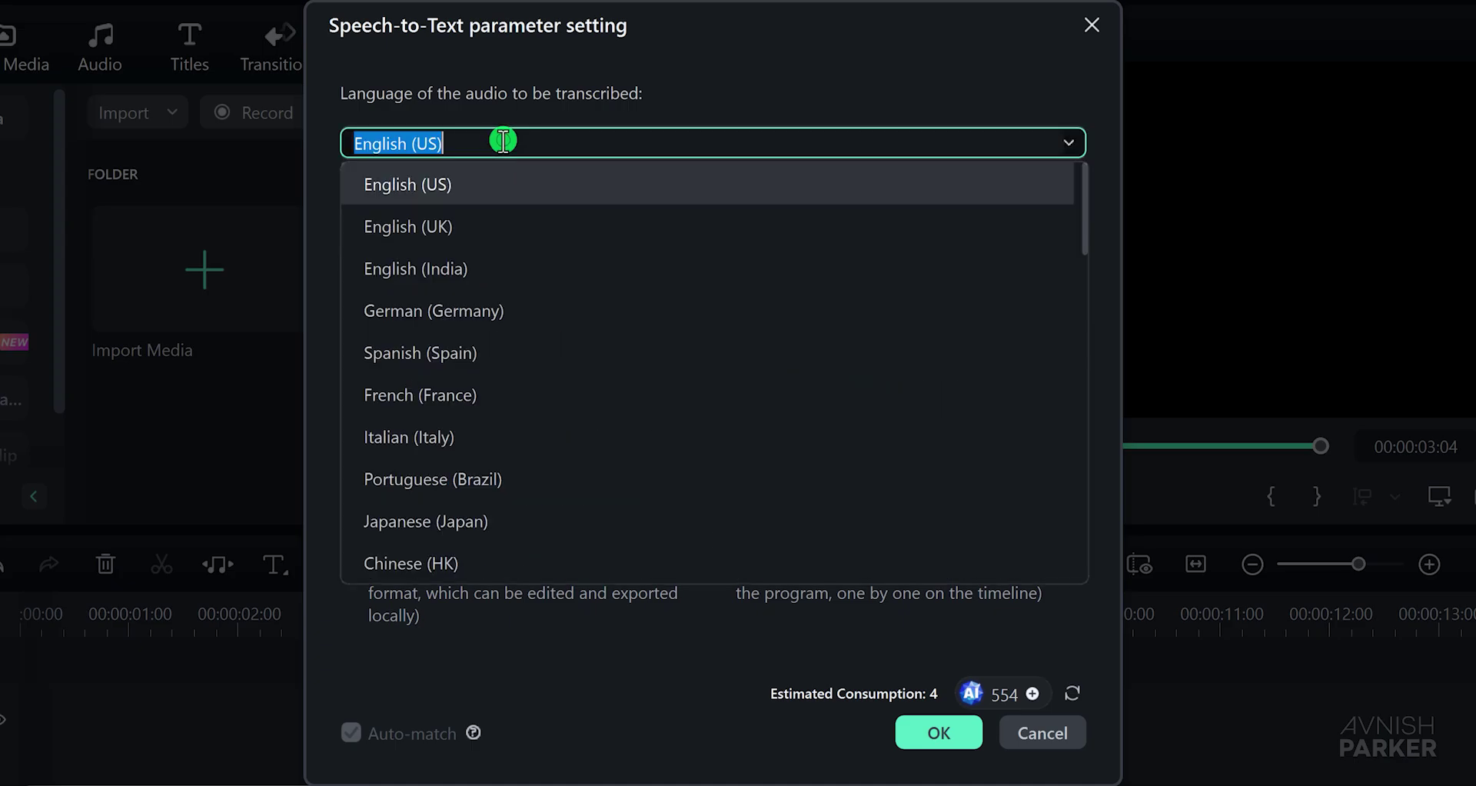
{"action": "left_click", "coordinate": [491, 182]}
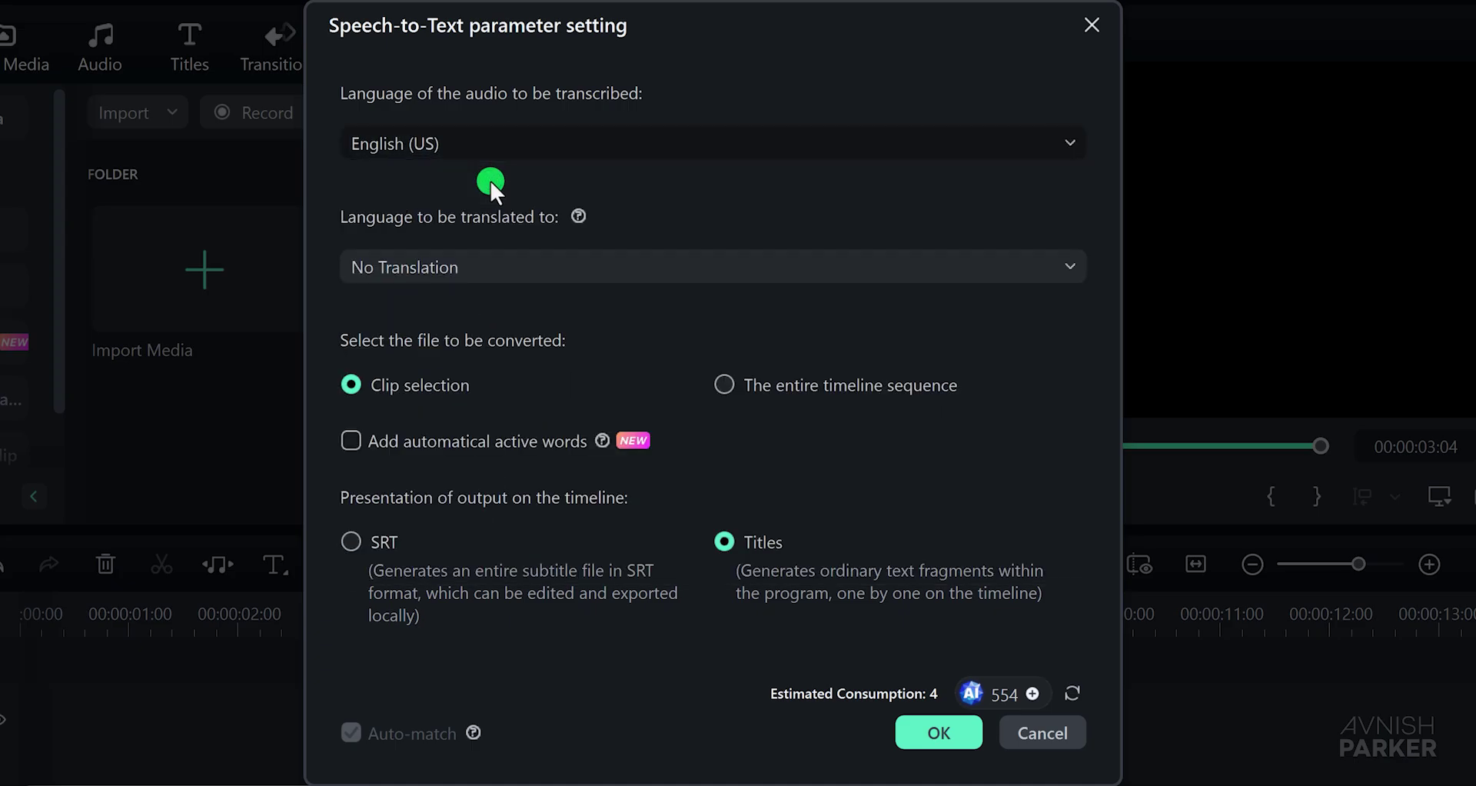
{"action": "left_click", "coordinate": [518, 260]}
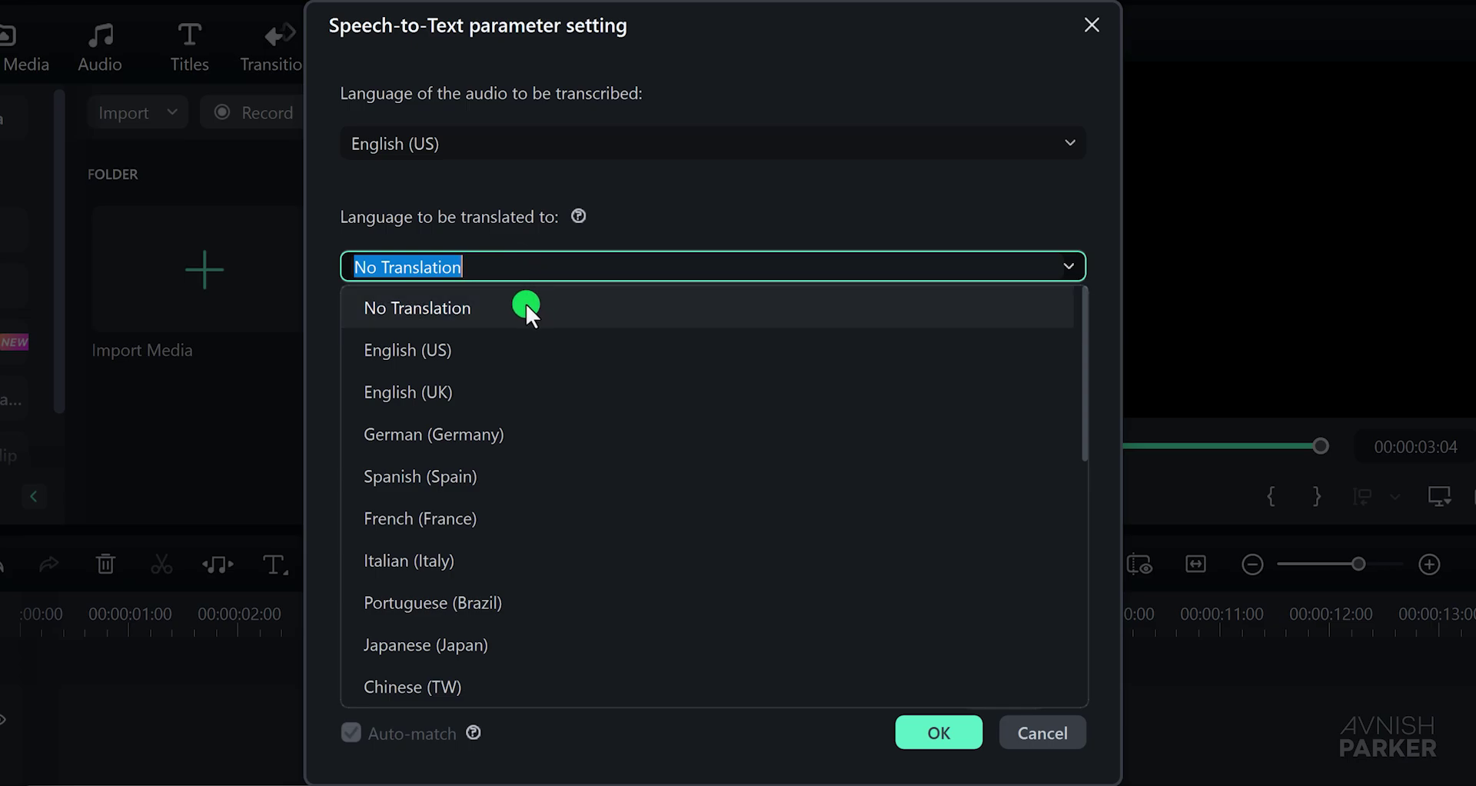
{"action": "left_click", "coordinate": [525, 308]}
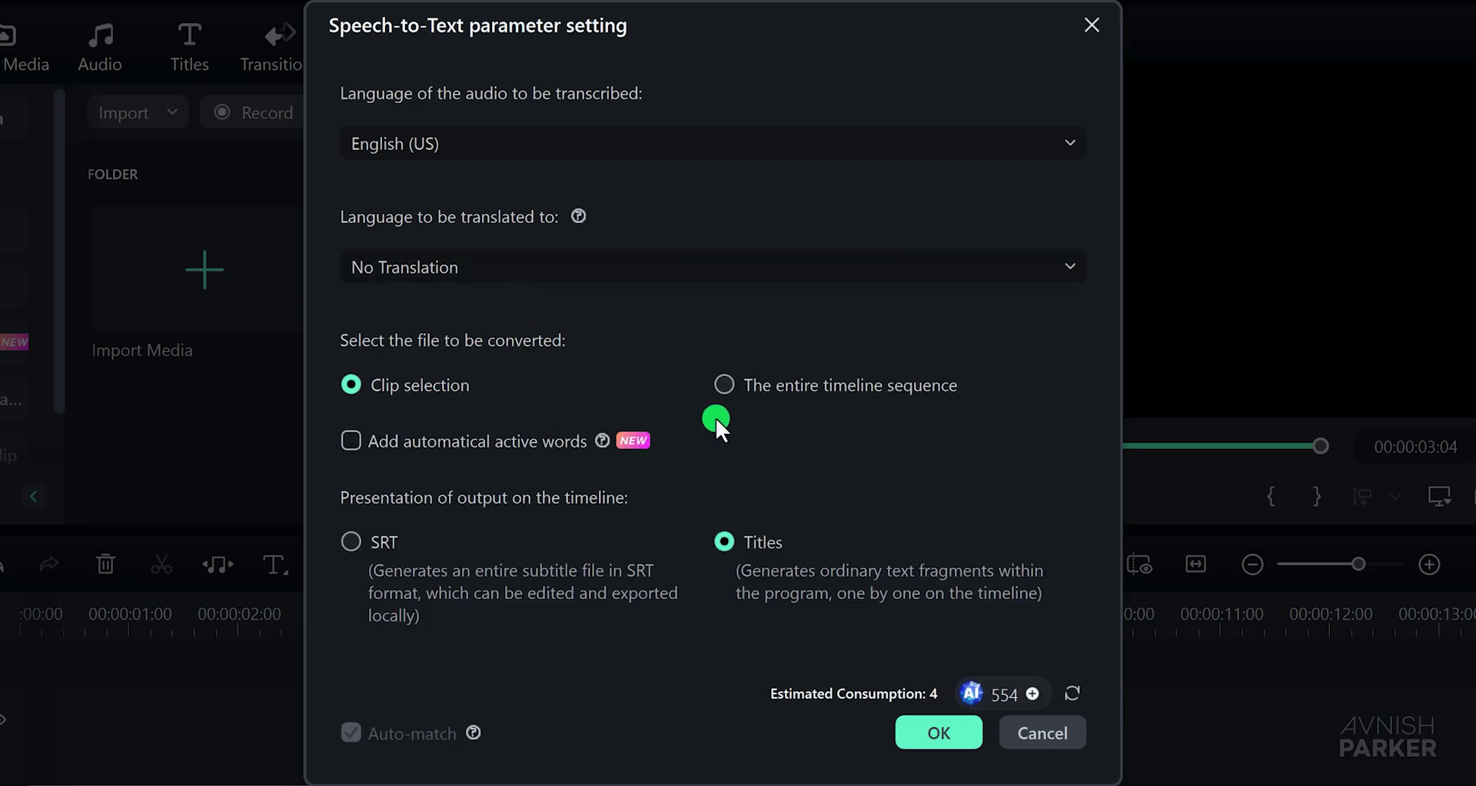
{"action": "left_click", "coordinate": [759, 382]}
{"action": "left_click", "coordinate": [353, 443]}
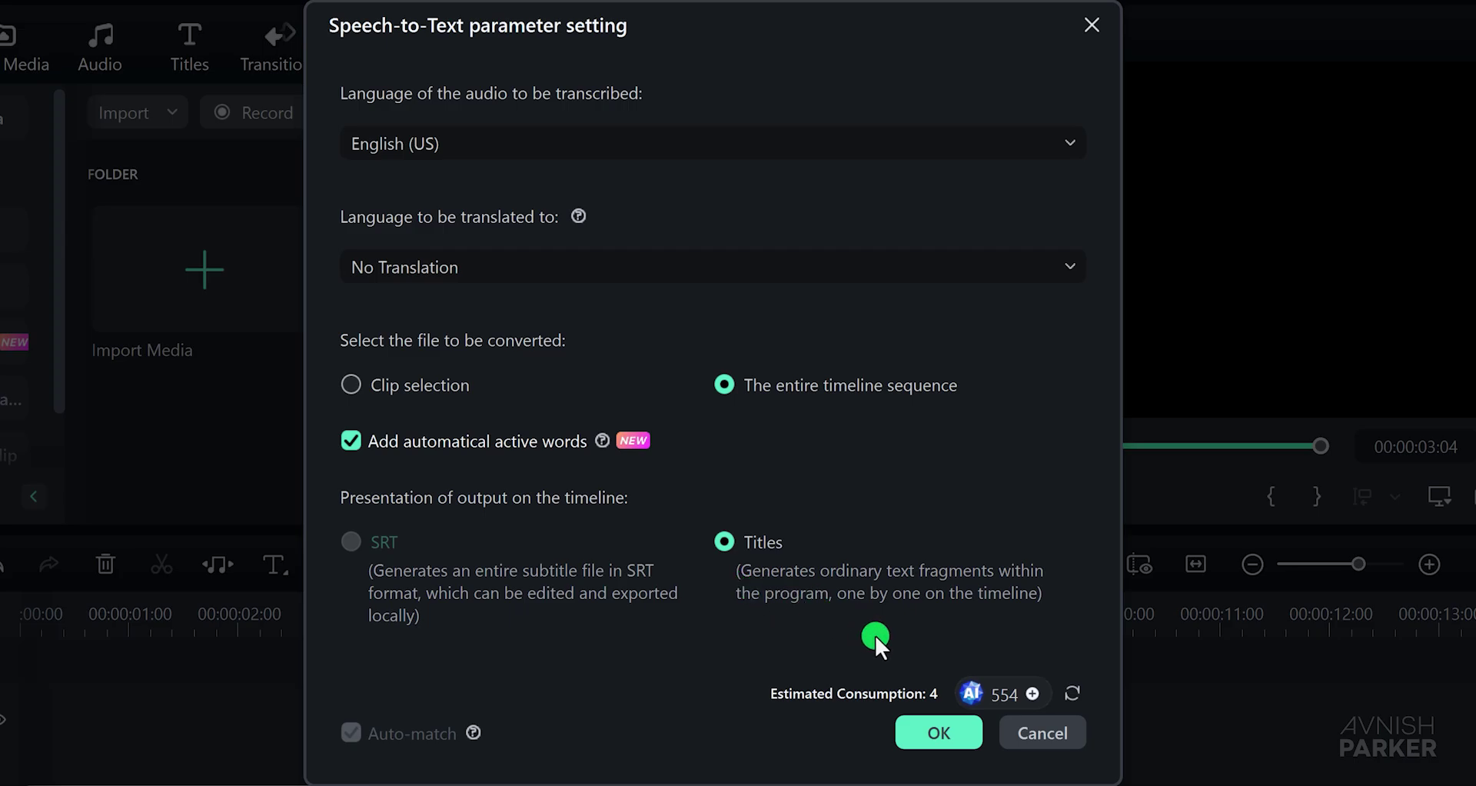
{"action": "left_click", "coordinate": [934, 733]}
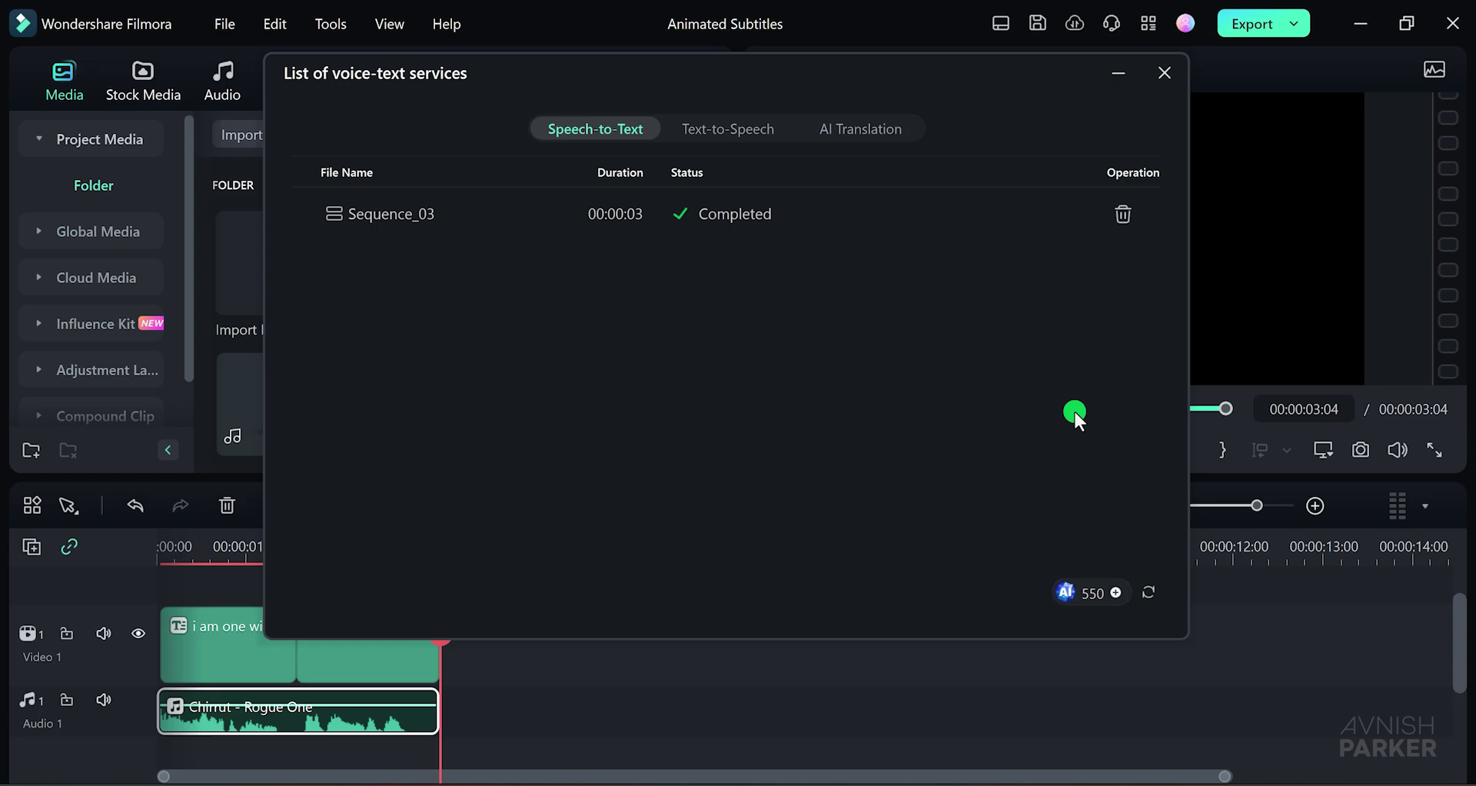
Close the transcription list, preview the word-highlighted subtitles, and select the second clip at 00:00:02:00.
{"action": "left_click", "coordinate": [1163, 74]}
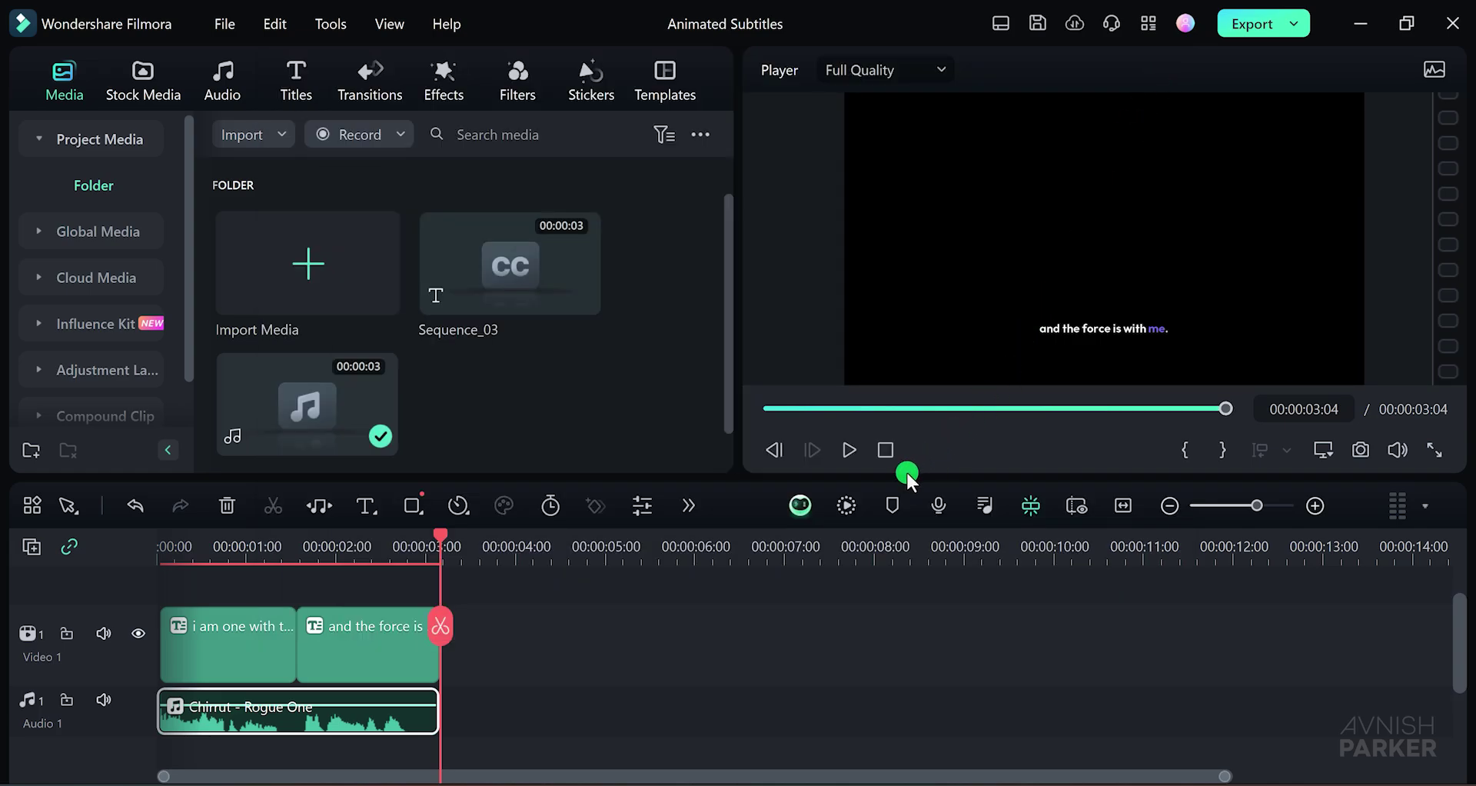
{"action": "left_click", "coordinate": [887, 454]}
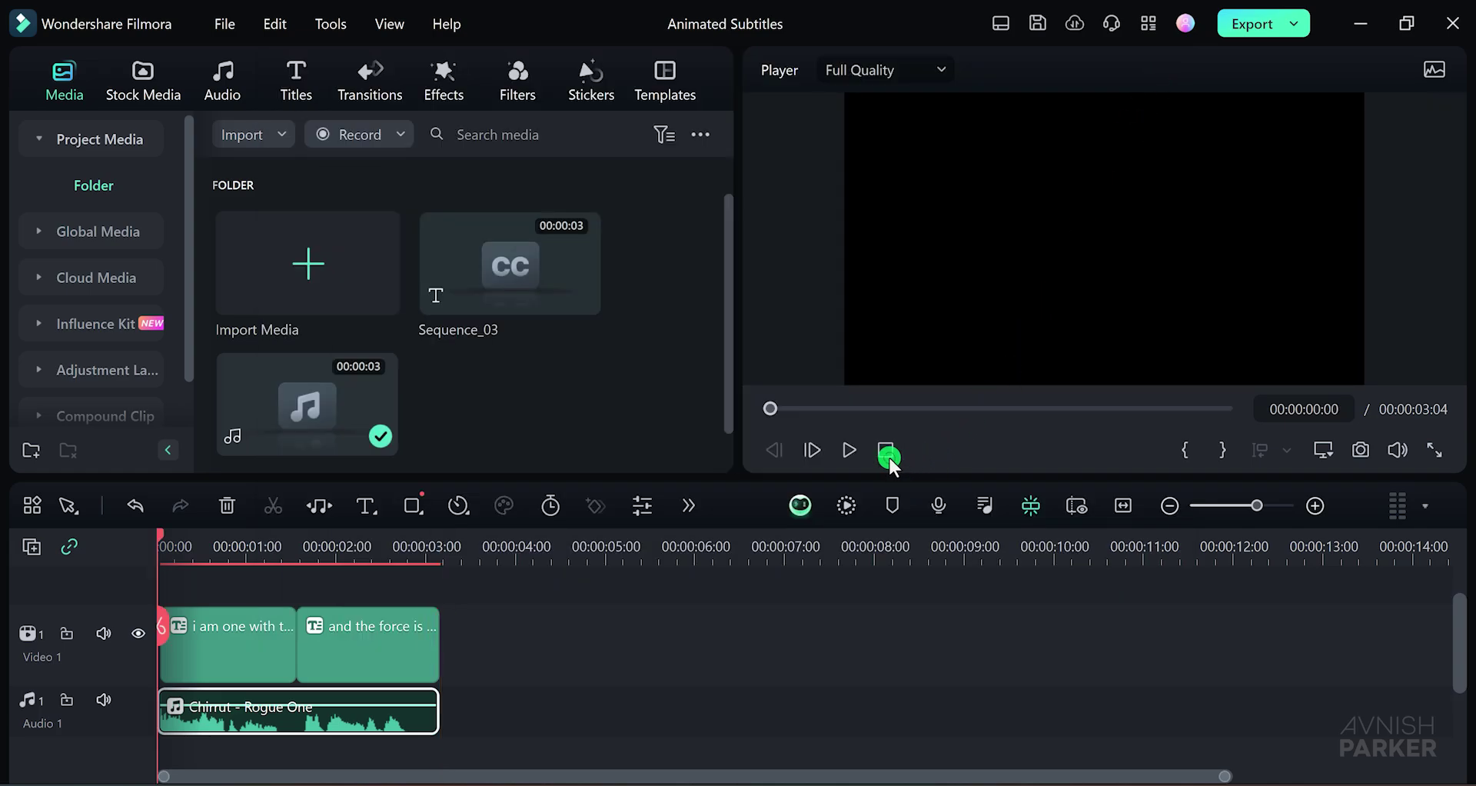
{"action": "left_click", "coordinate": [850, 452]}
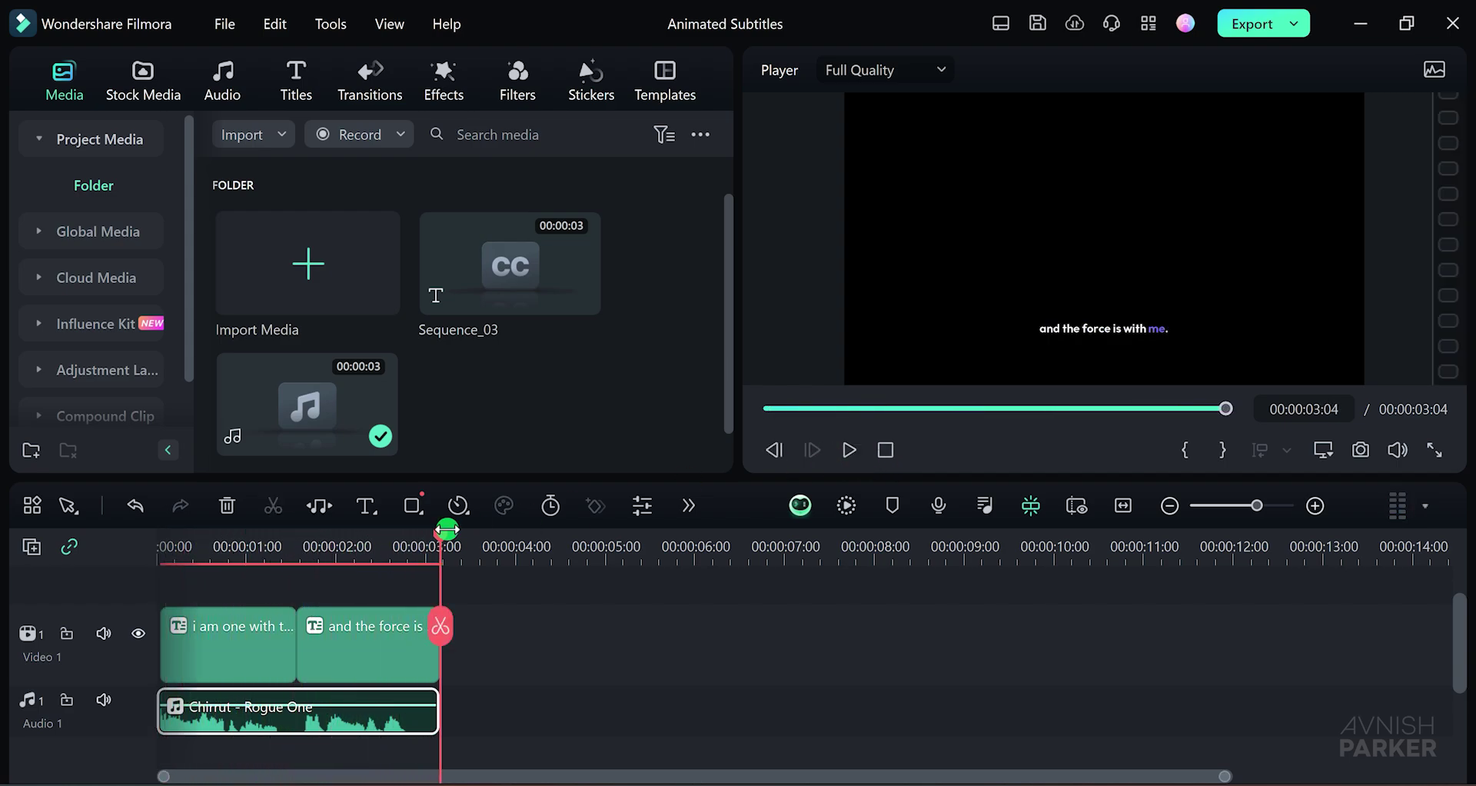
{"action": "left_click_drag", "start_coordinate": [375, 546], "coordinate": [336, 548]}
{"action": "left_click", "coordinate": [371, 646]}
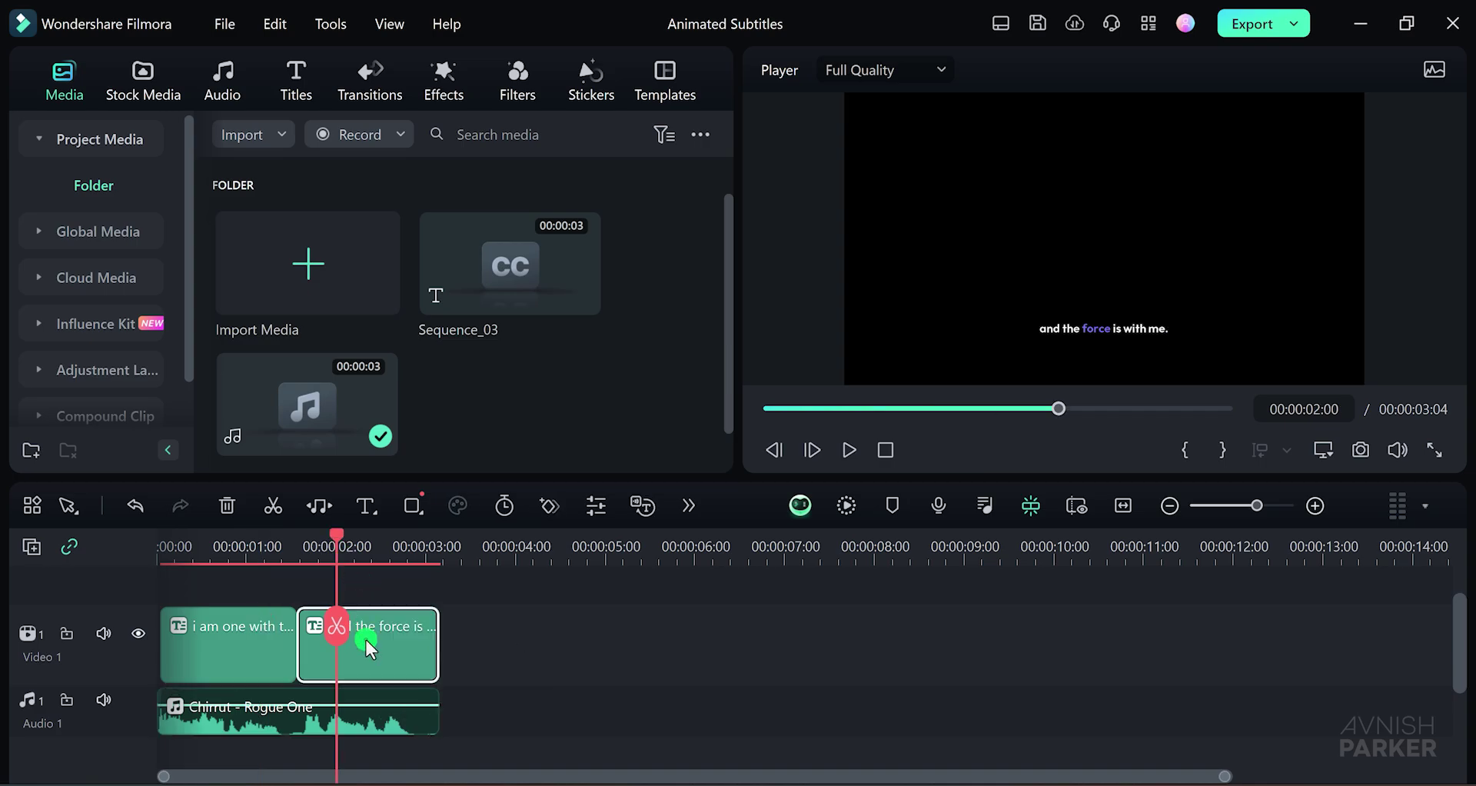
Scale the second subtitle clip to 220% and raise it to Position Y 860.
{"action": "left_click", "coordinate": [595, 508]}
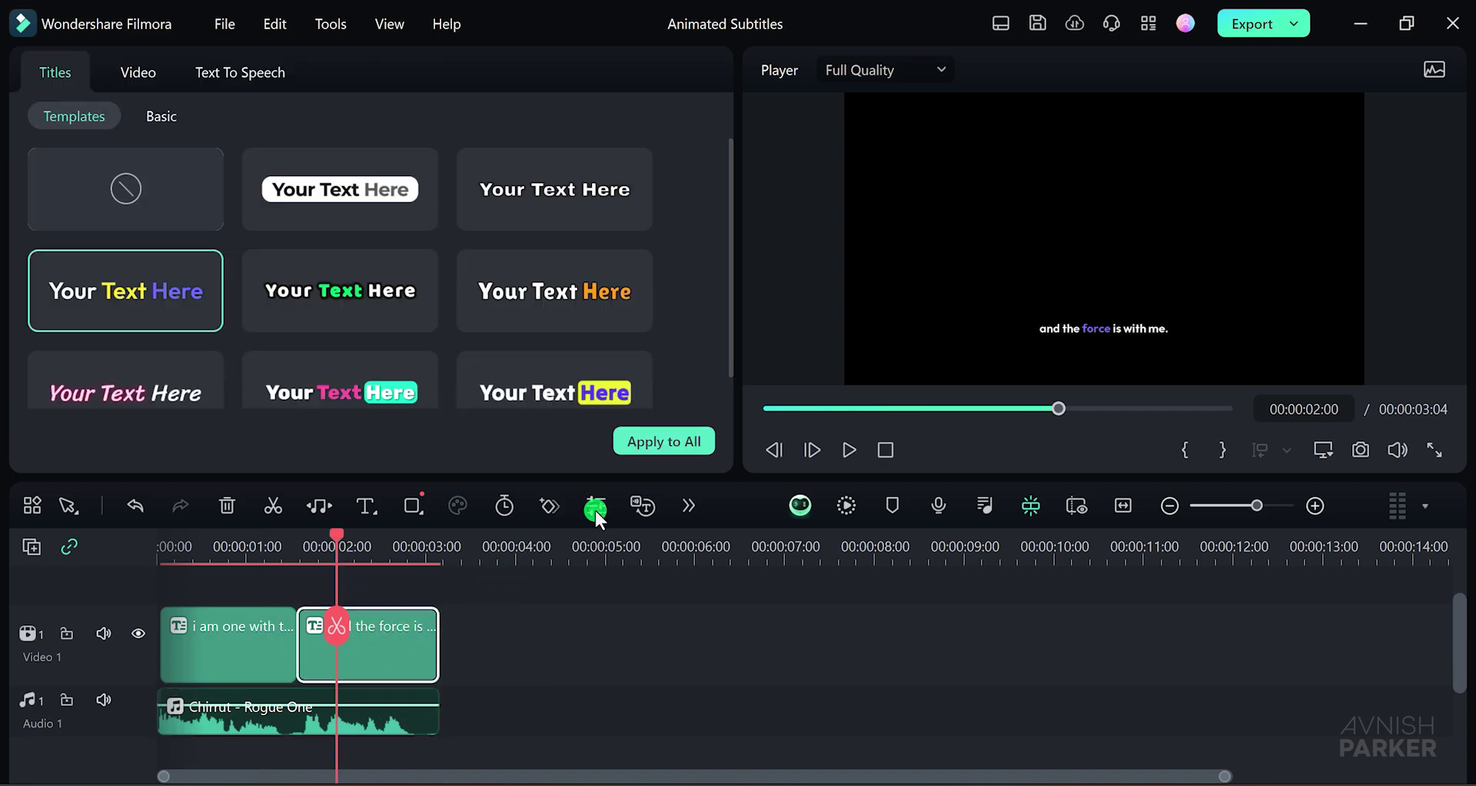
{"action": "left_click", "coordinate": [151, 72]}
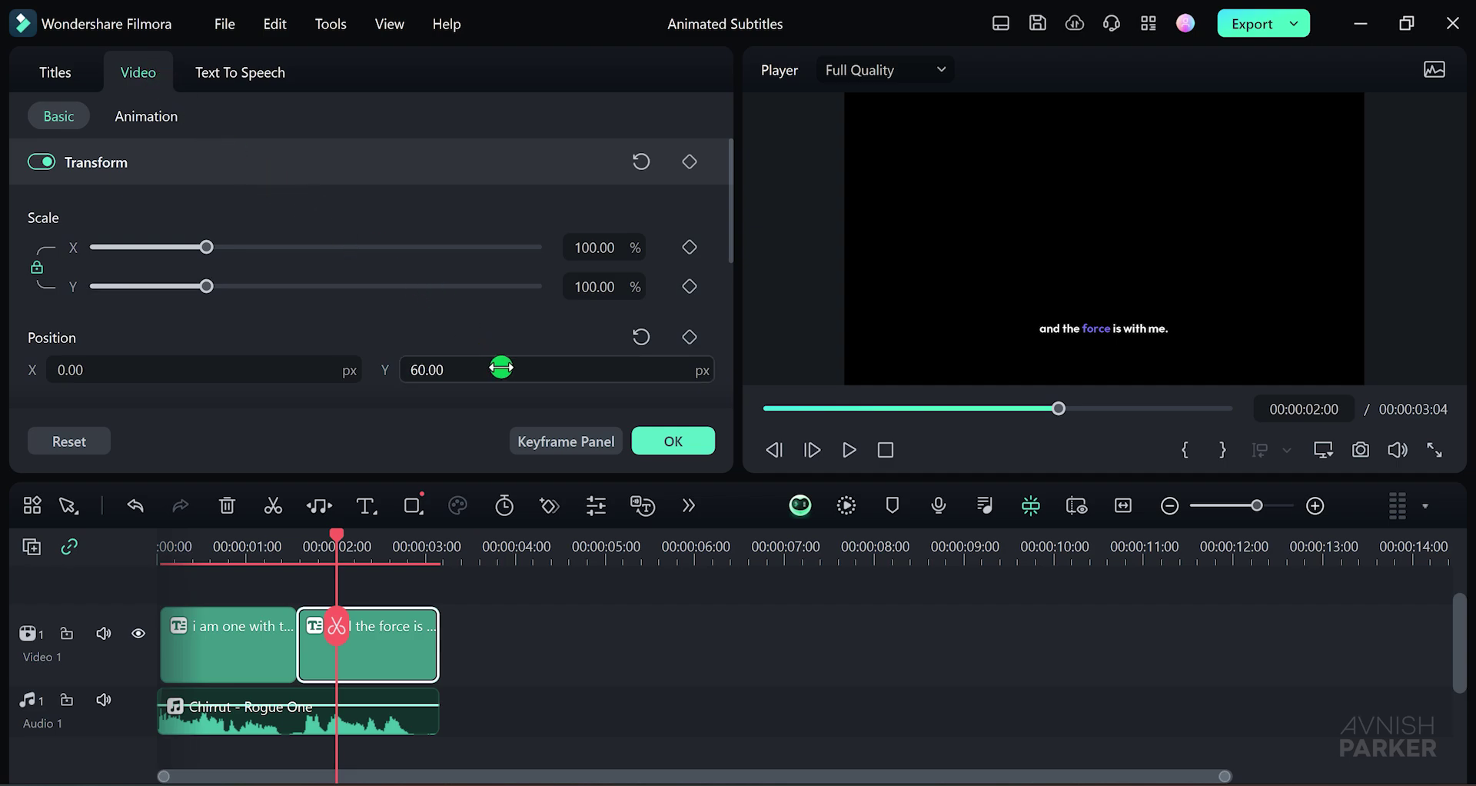
{"action": "left_click_drag", "start_coordinate": [500, 367], "coordinate": [458, 385]}
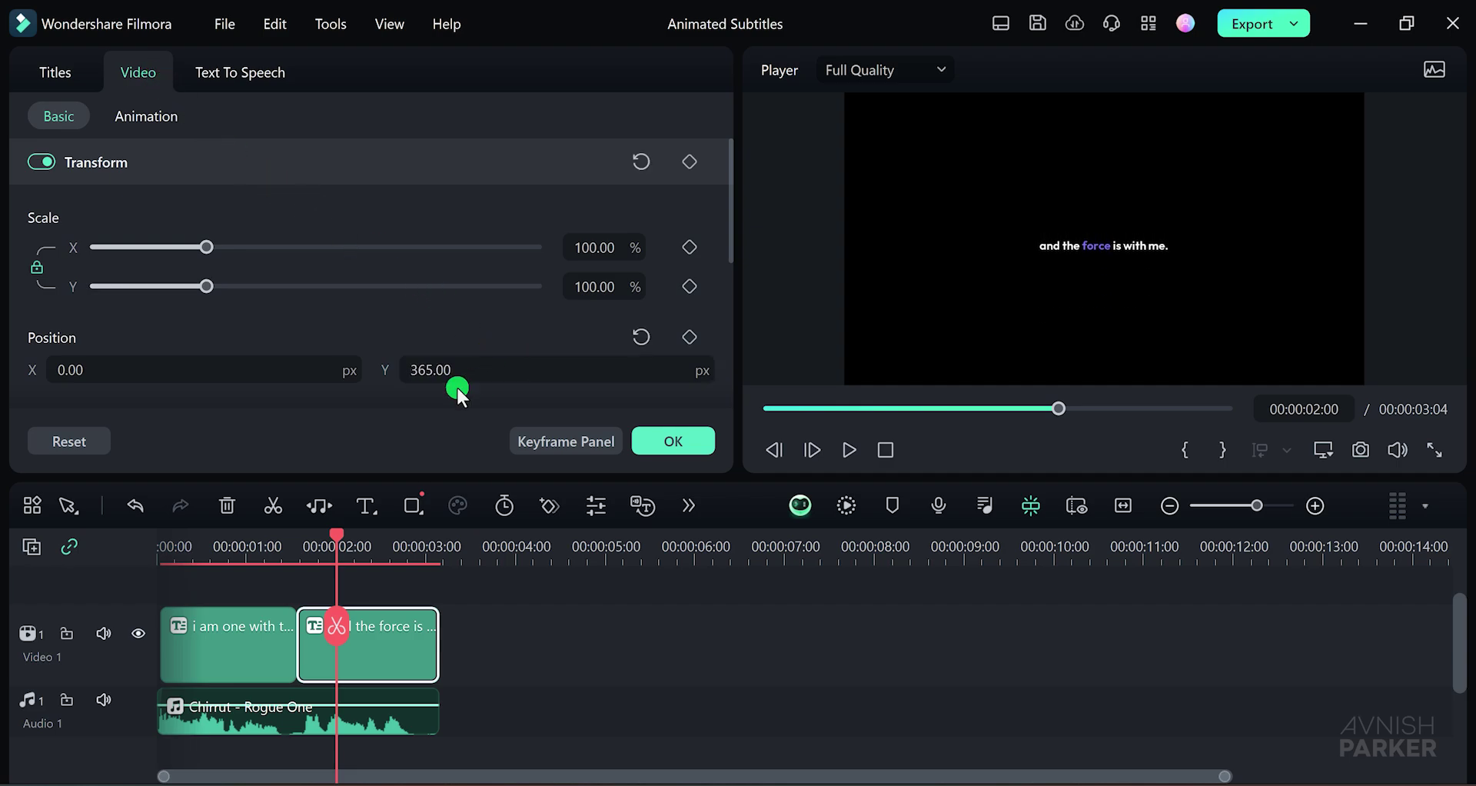
{"action": "left_click_drag", "start_coordinate": [206, 247], "coordinate": [338, 247]}
{"action": "left_click_drag", "start_coordinate": [431, 367], "coordinate": [353, 379]}
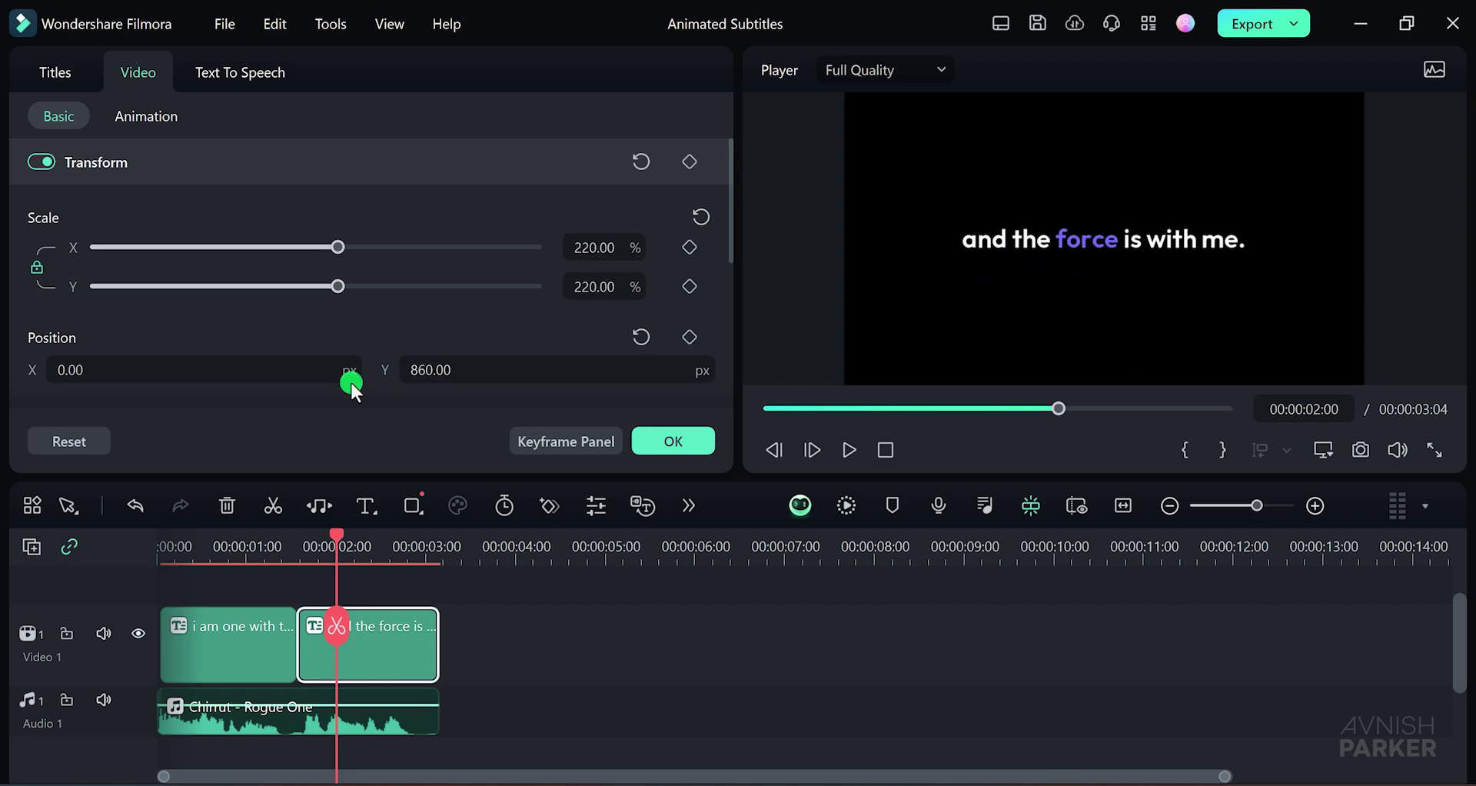
Give the first subtitle clip Scale 220% and Position Y 860, then replay from the start.
{"action": "left_click", "coordinate": [236, 552]}
{"action": "left_click", "coordinate": [260, 628]}
{"action": "left_click", "coordinate": [591, 247]}
{"action": "type", "text": "220"}
{"action": "key", "text": "Tab"}
{"action": "left_click", "coordinate": [517, 364]}
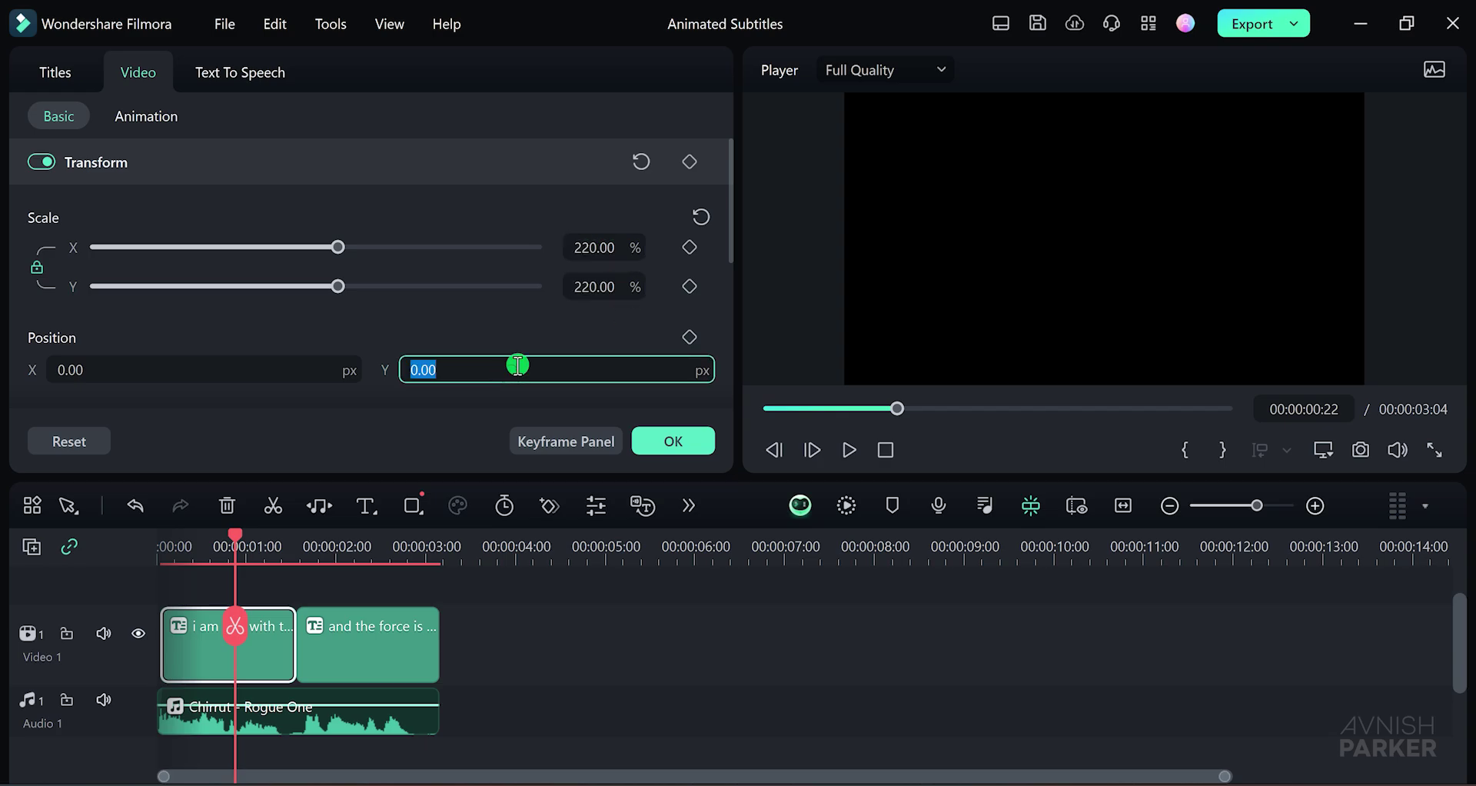
{"action": "type", "text": "860"}
{"action": "key", "text": "Return"}
{"action": "left_click_drag", "start_coordinate": [233, 532], "coordinate": [150, 548]}
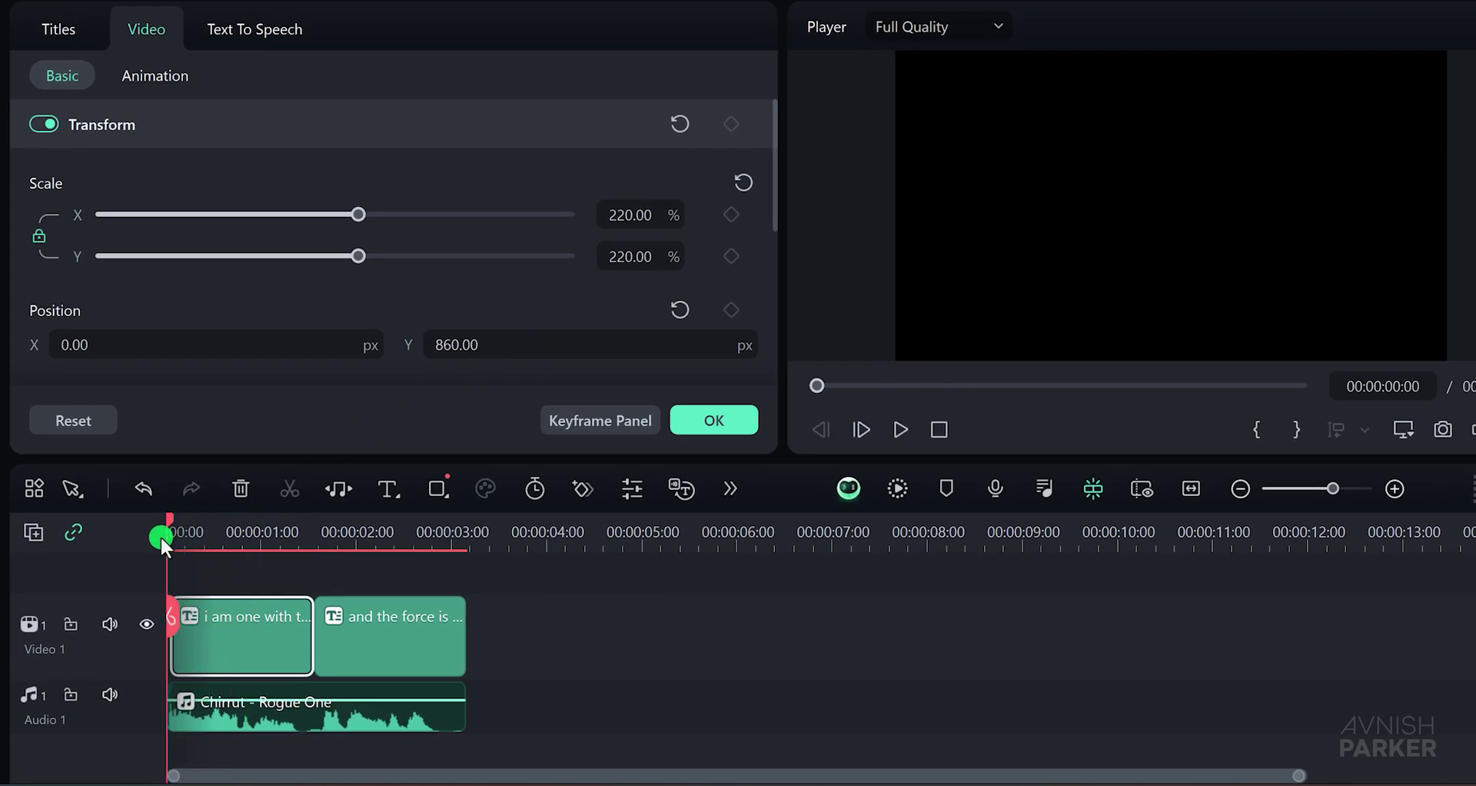
{"action": "left_click", "coordinate": [897, 432]}
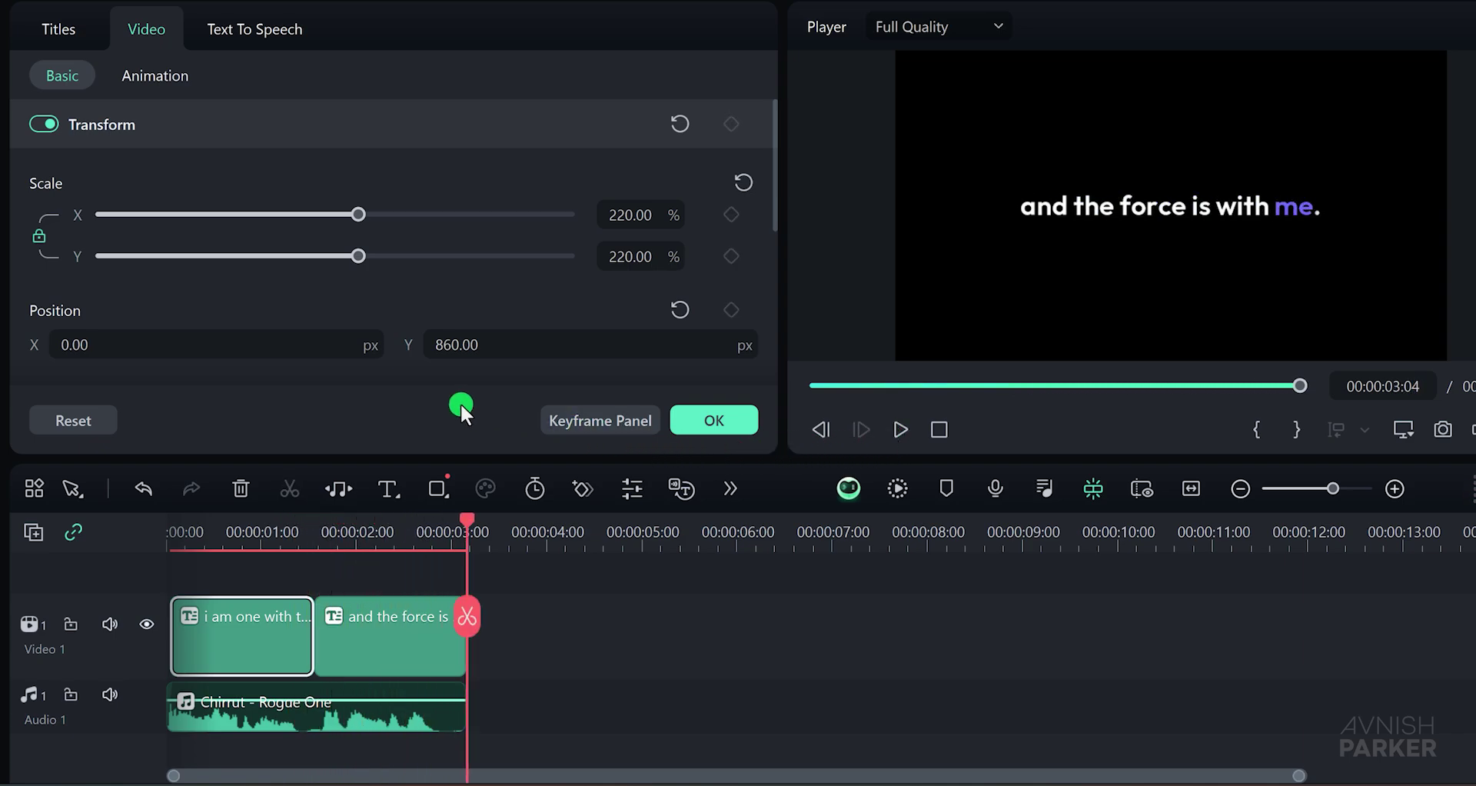
Apply the green-highlight caption template to all clips, suppressing further confirmations, and preview it.
{"action": "left_click", "coordinate": [65, 28]}
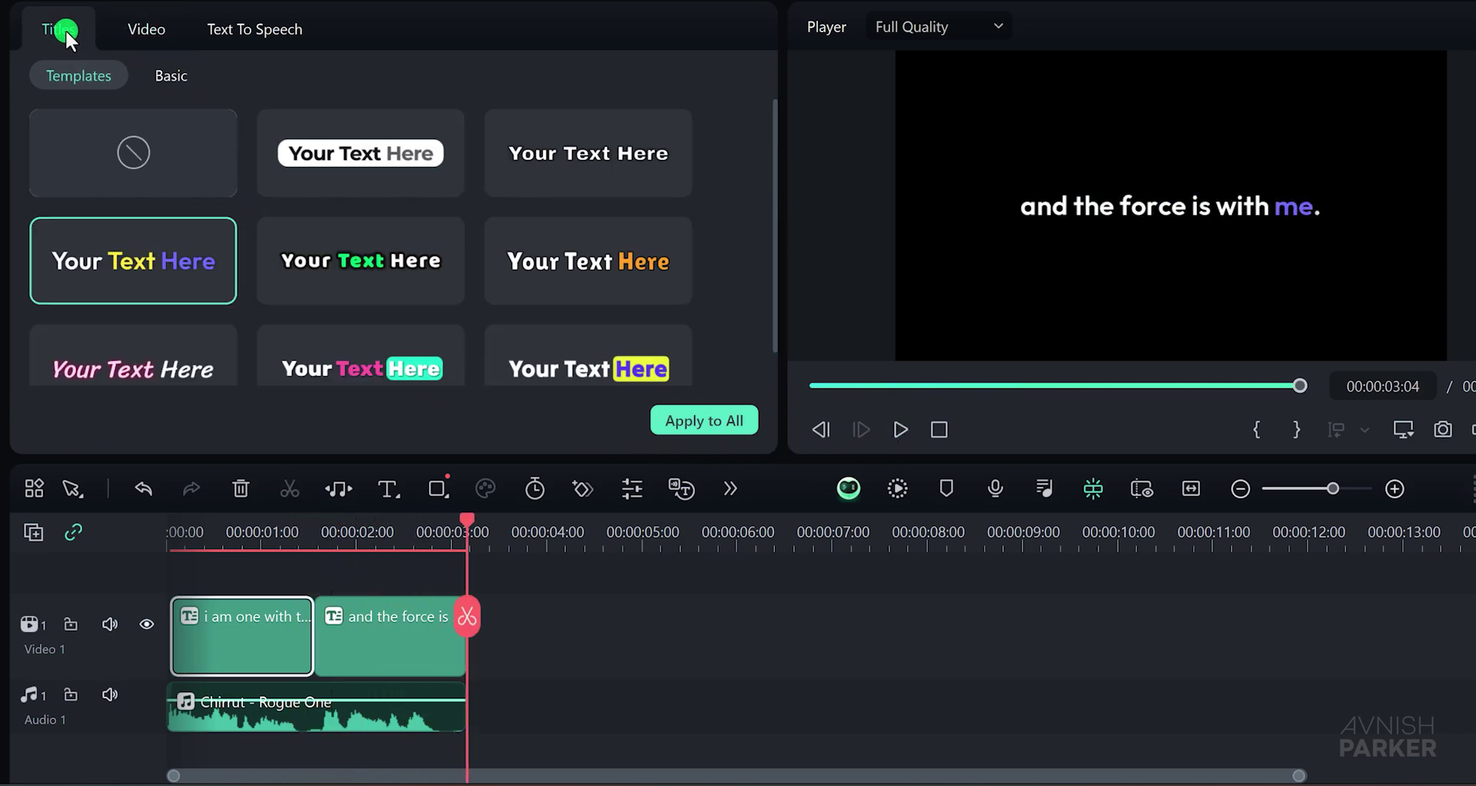
{"action": "left_click", "coordinate": [338, 164]}
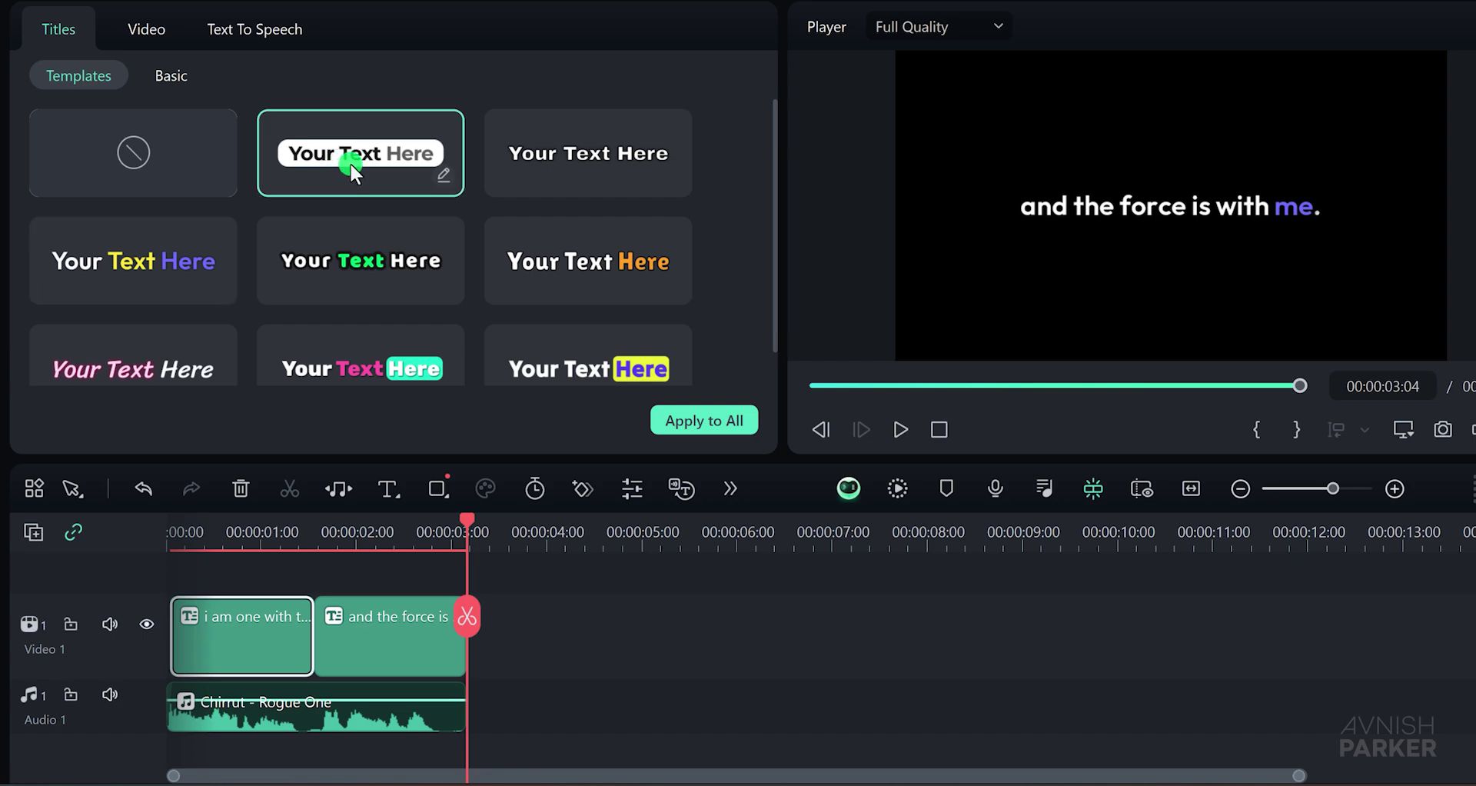
{"action": "mouse_move", "coordinate": [772, 188]}
{"action": "left_mouse_down"}
{"action": "mouse_move", "coordinate": [776, 253]}
{"action": "mouse_move", "coordinate": [780, 164]}
{"action": "left_mouse_up"}
{"action": "left_click", "coordinate": [359, 256]}
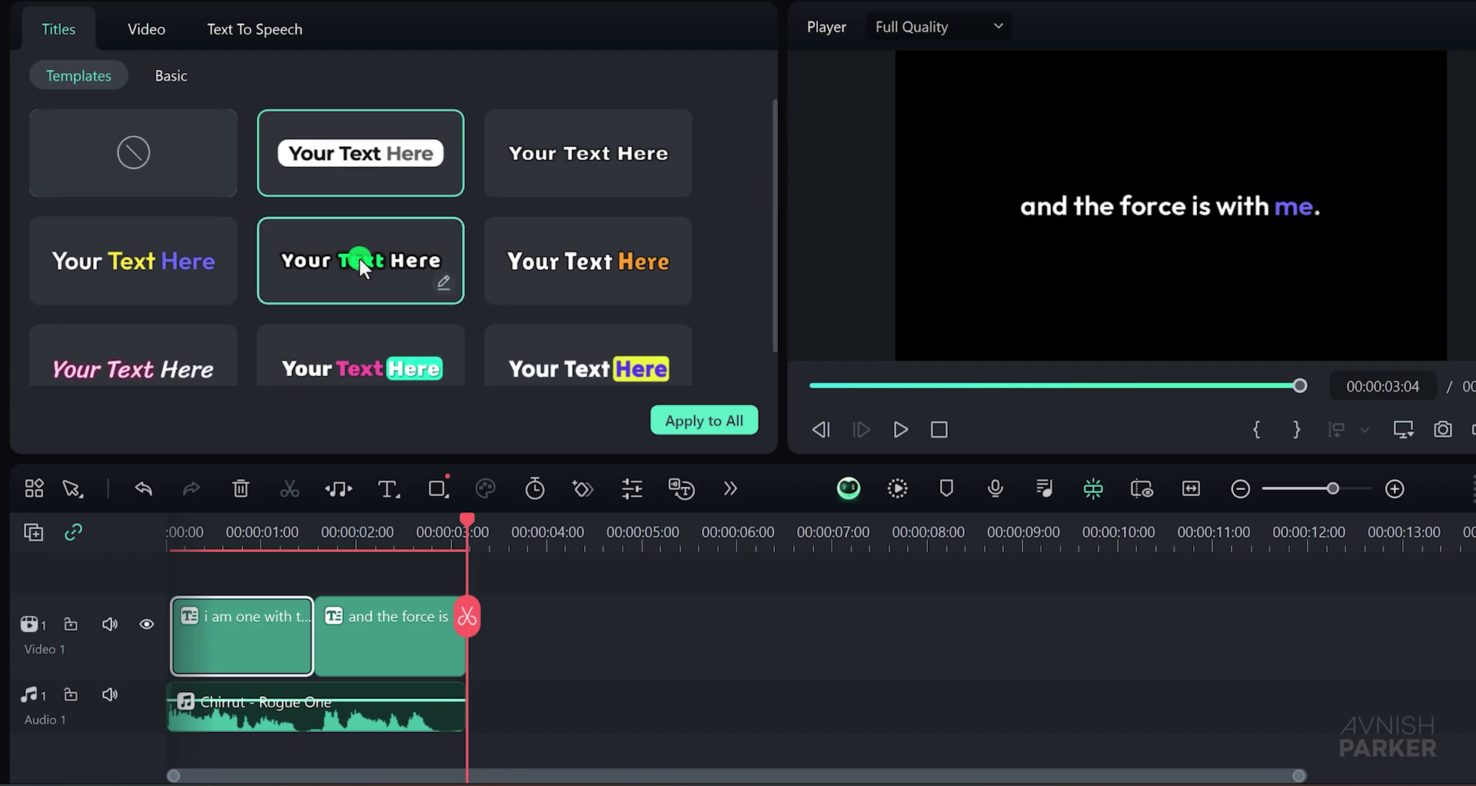
{"action": "left_click", "coordinate": [718, 421]}
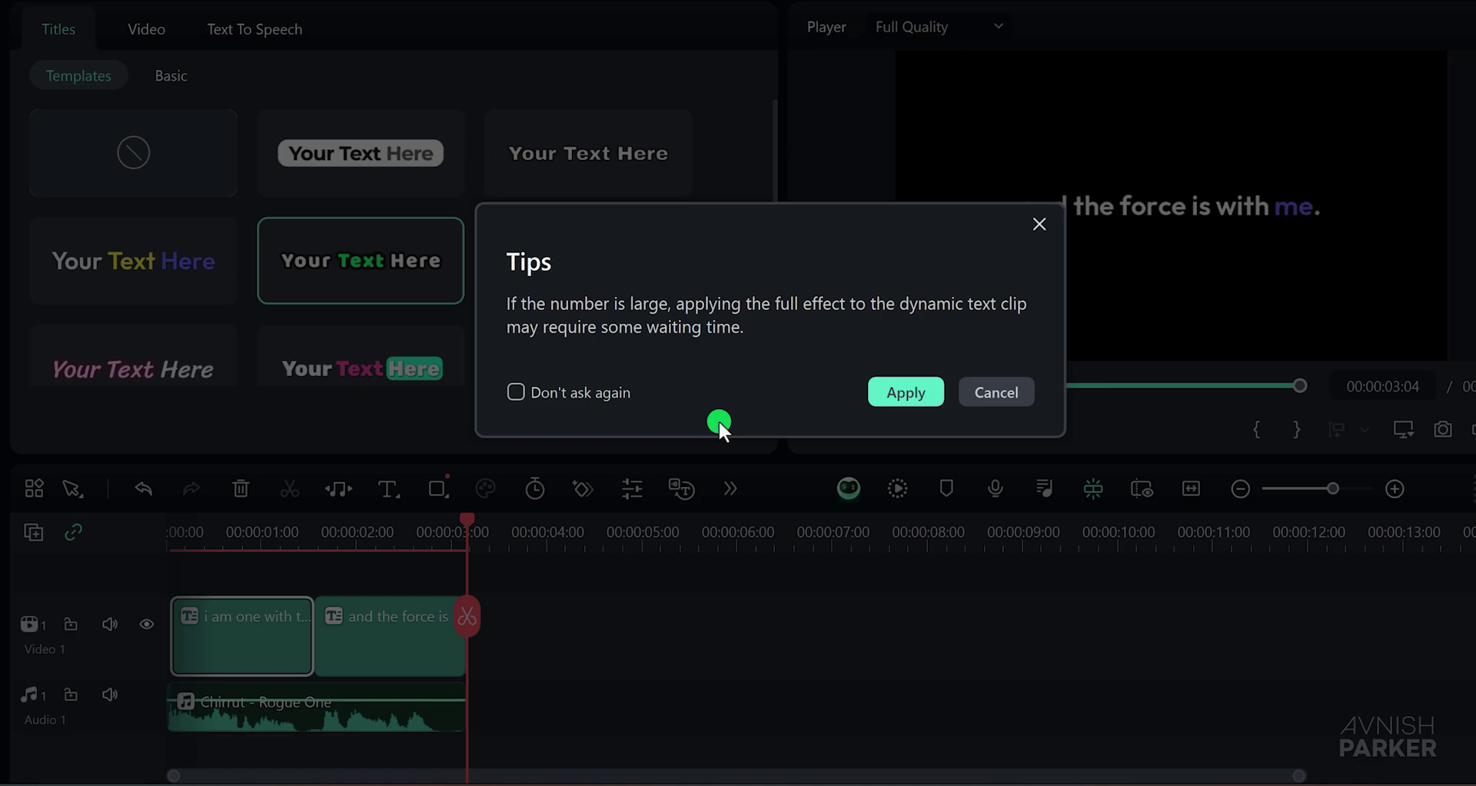
{"action": "left_click", "coordinate": [550, 394]}
{"action": "left_click", "coordinate": [901, 391]}
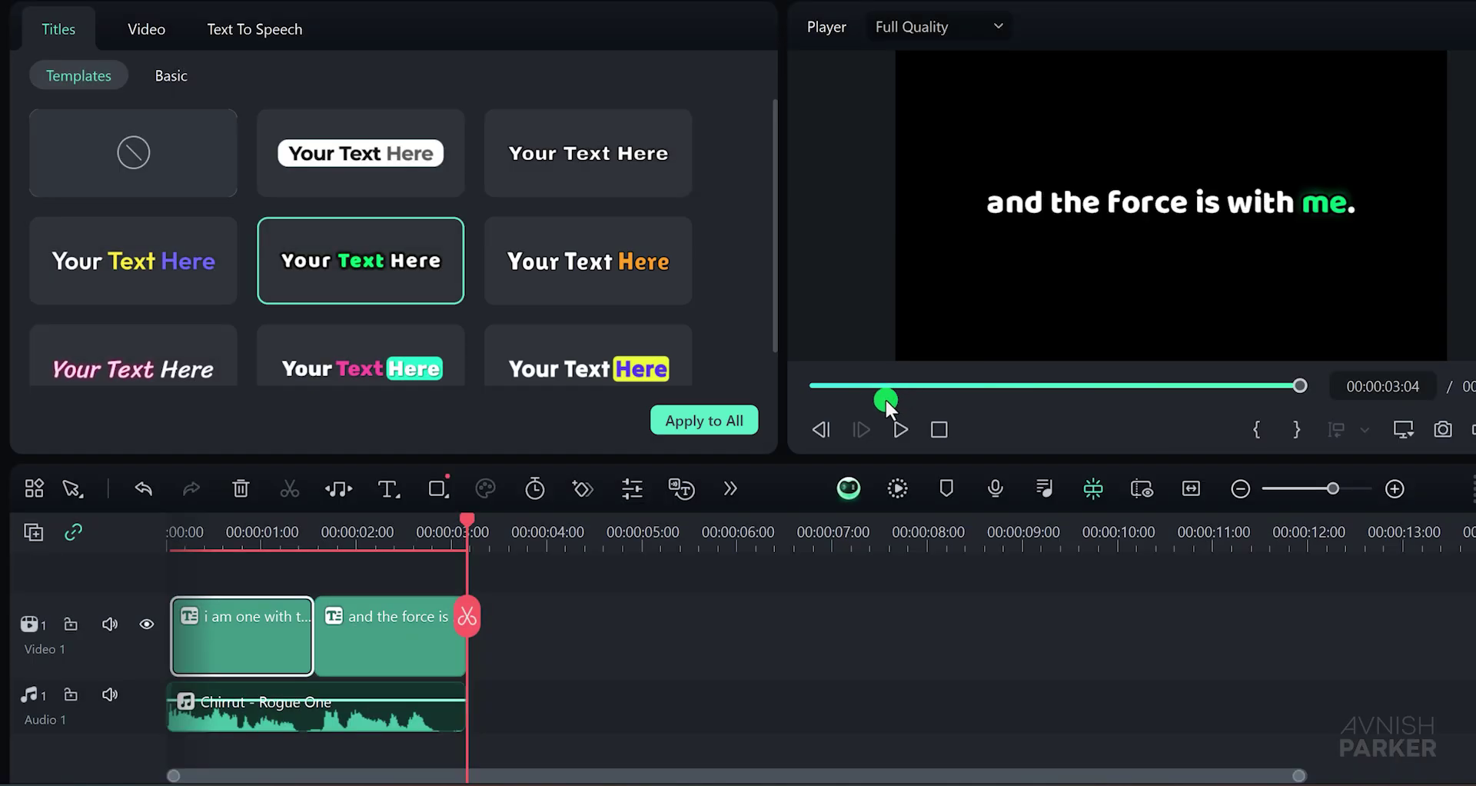
{"action": "left_click", "coordinate": [938, 429]}
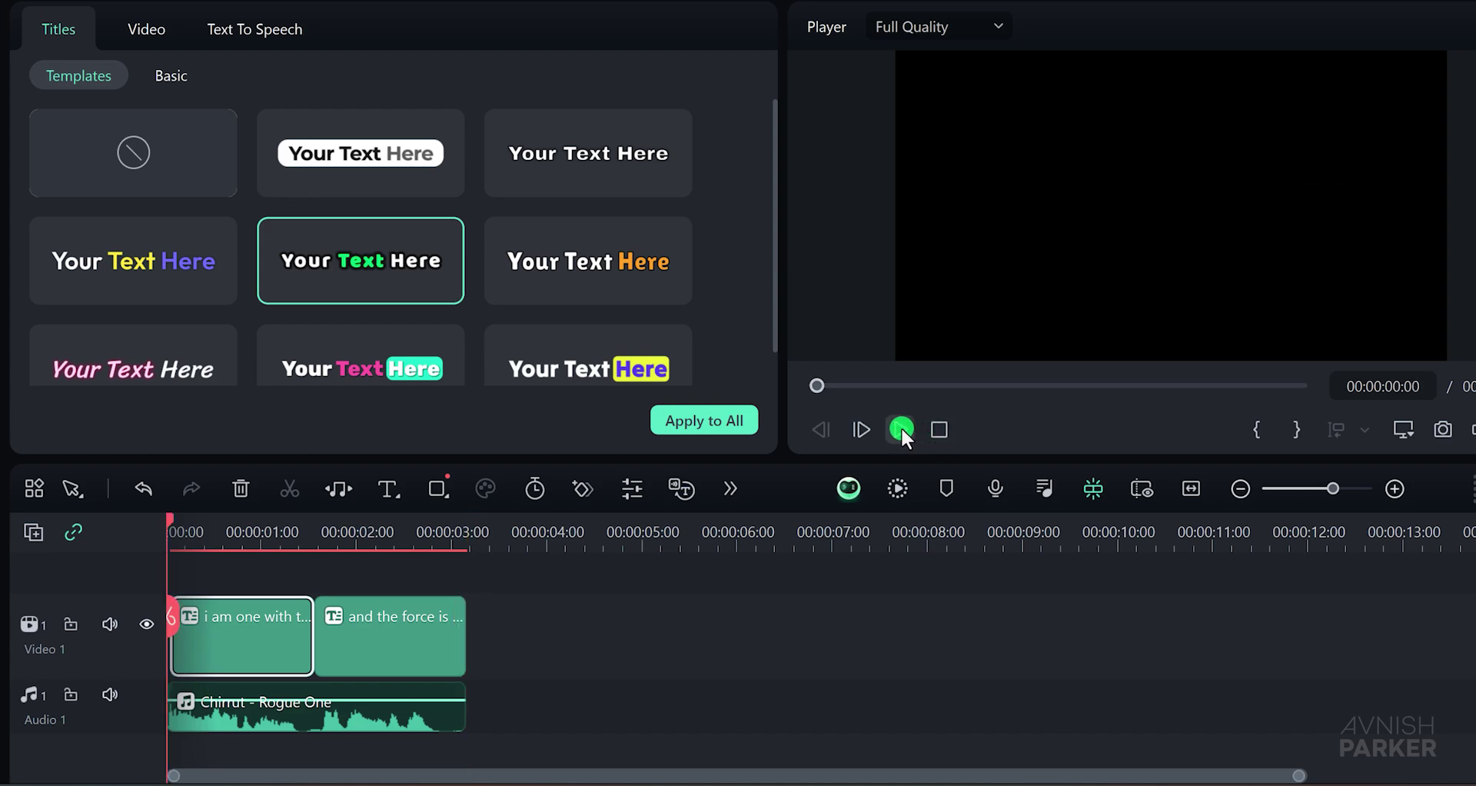
{"action": "left_click", "coordinate": [901, 429]}
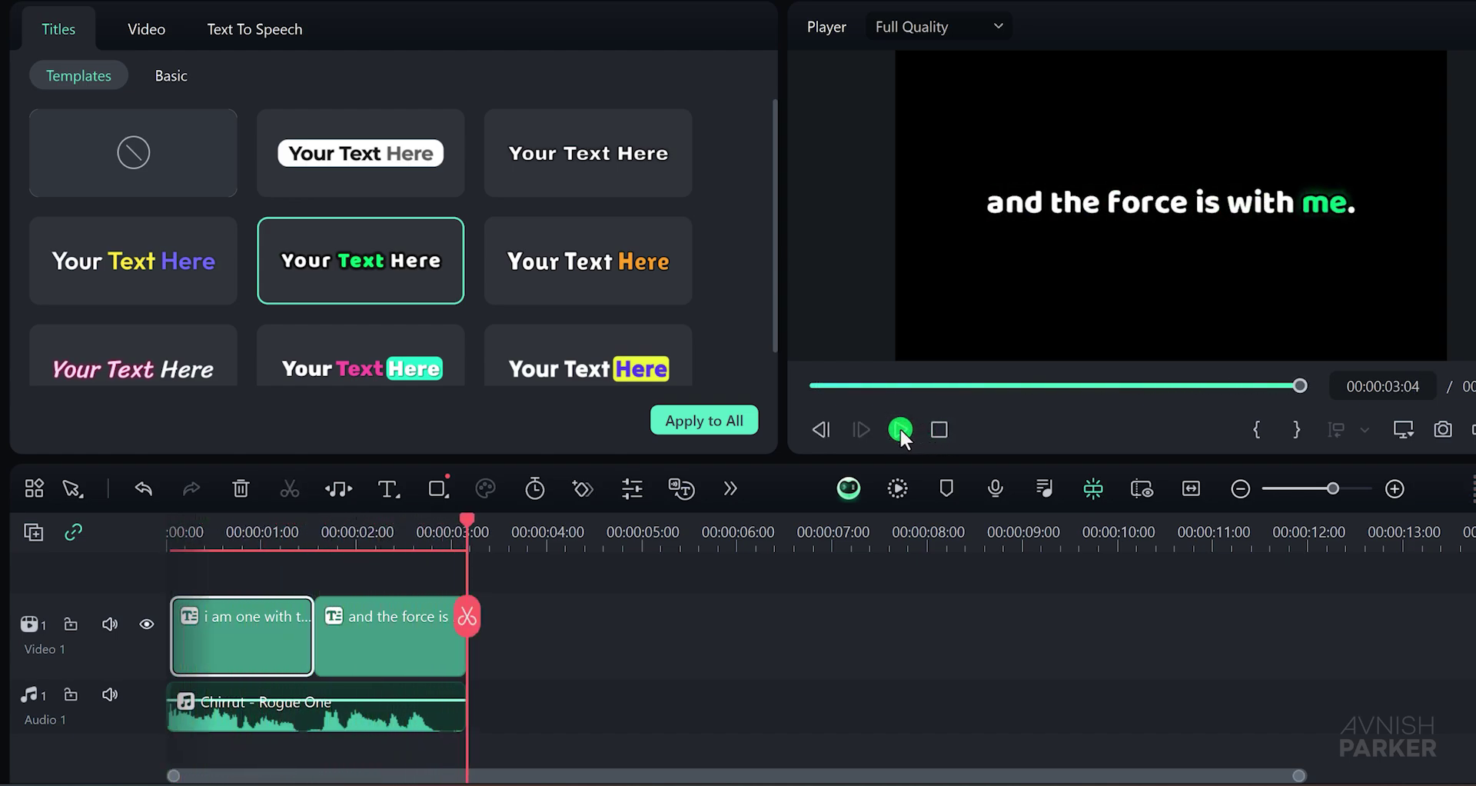
Switch all clips to the yellow-highlight caption template and replay to review it.
{"action": "left_click", "coordinate": [578, 355]}
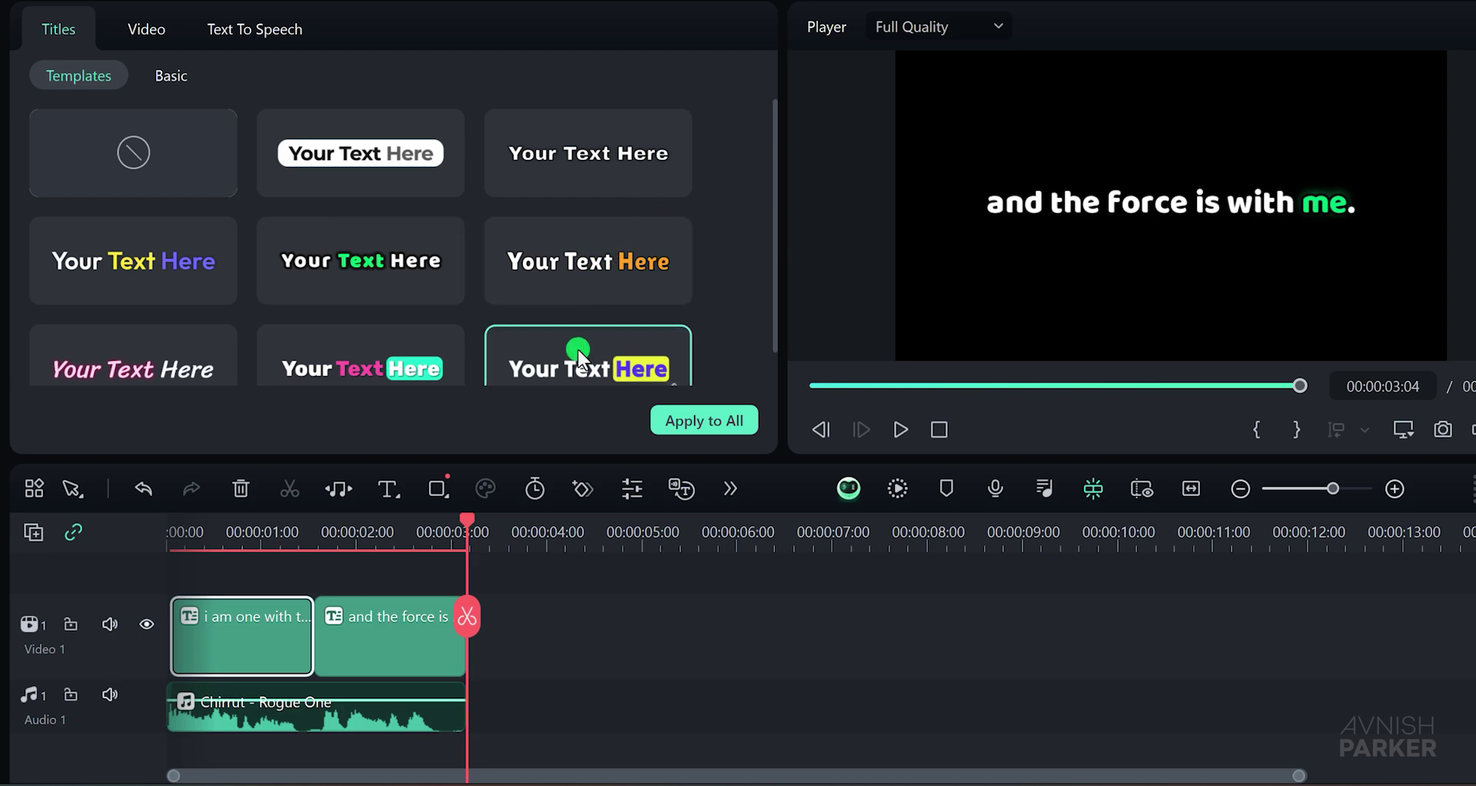
{"action": "left_click", "coordinate": [723, 421]}
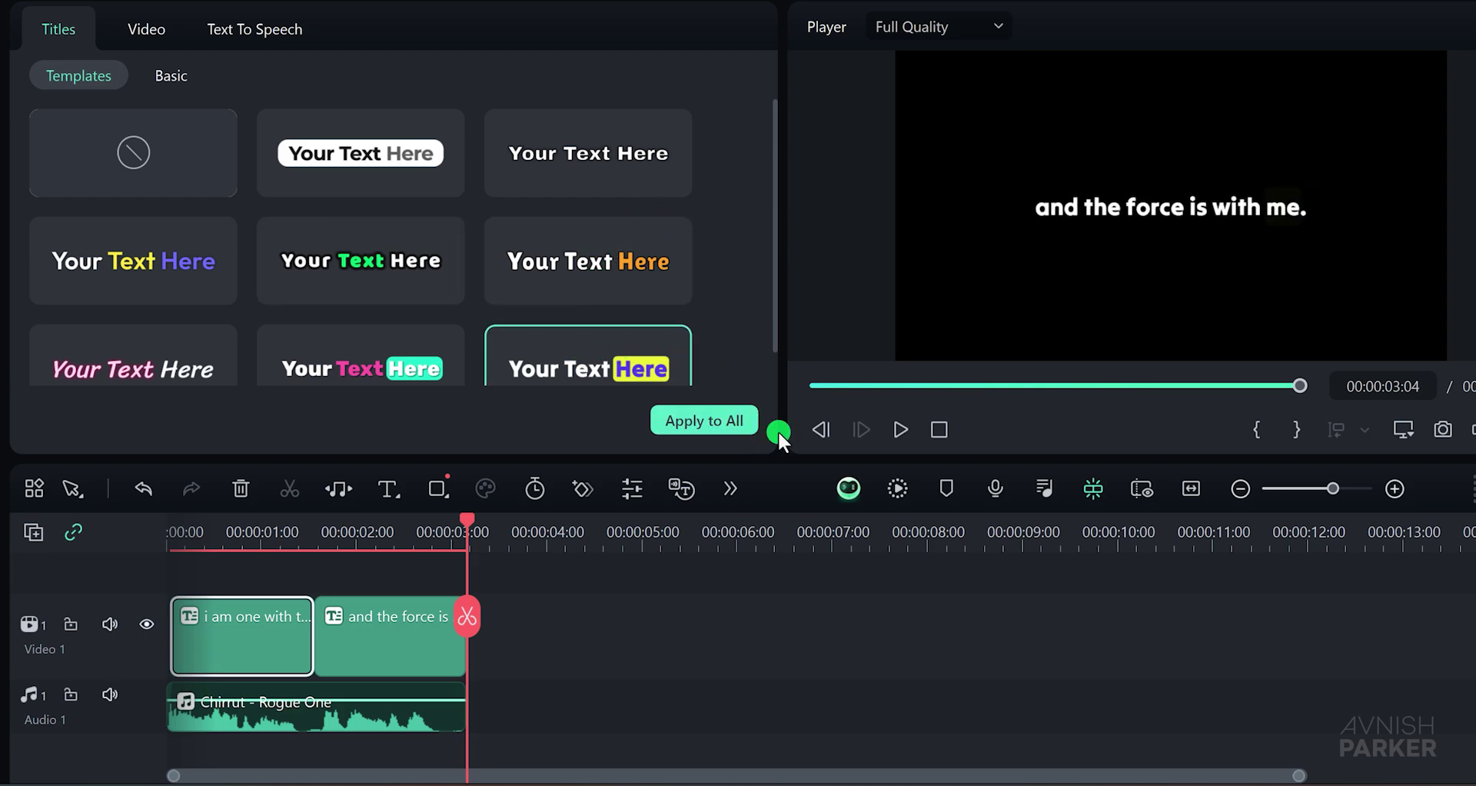
{"action": "left_click", "coordinate": [933, 432]}
{"action": "left_click", "coordinate": [904, 431]}
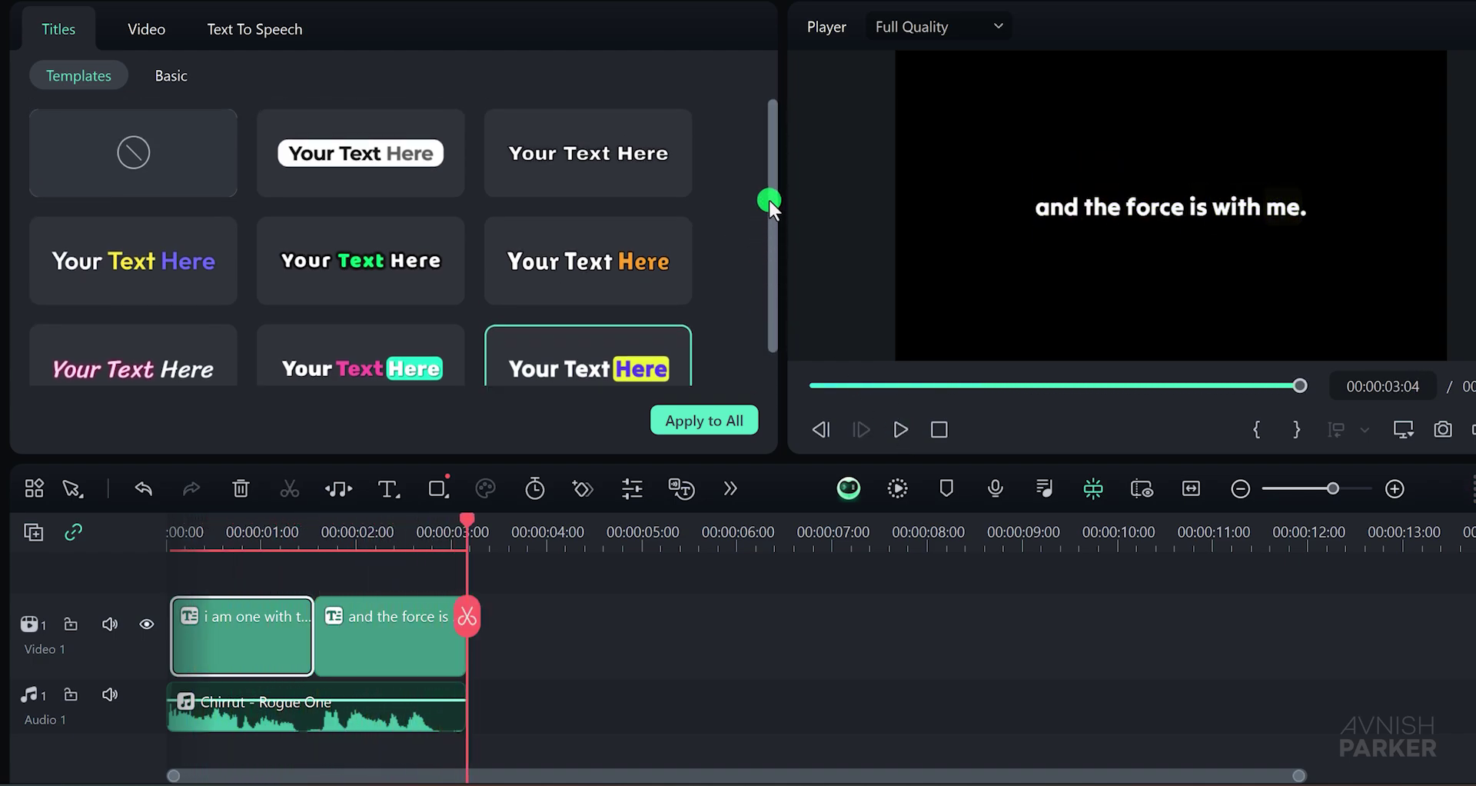
Restore the original purple-highlight template with a yellow-green active-word colour on all clips, then play.
{"action": "left_click", "coordinate": [181, 261]}
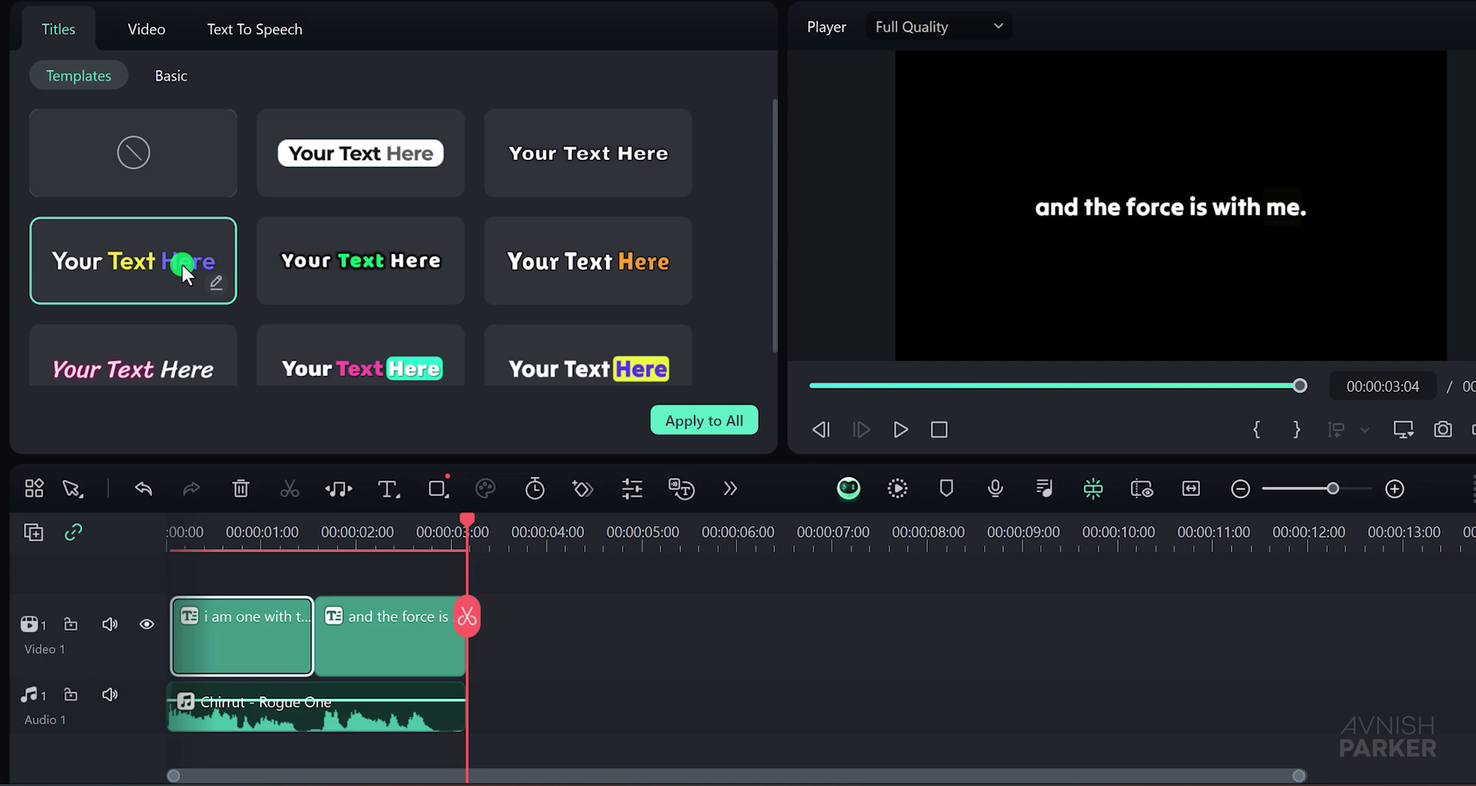
{"action": "left_click", "coordinate": [181, 75]}
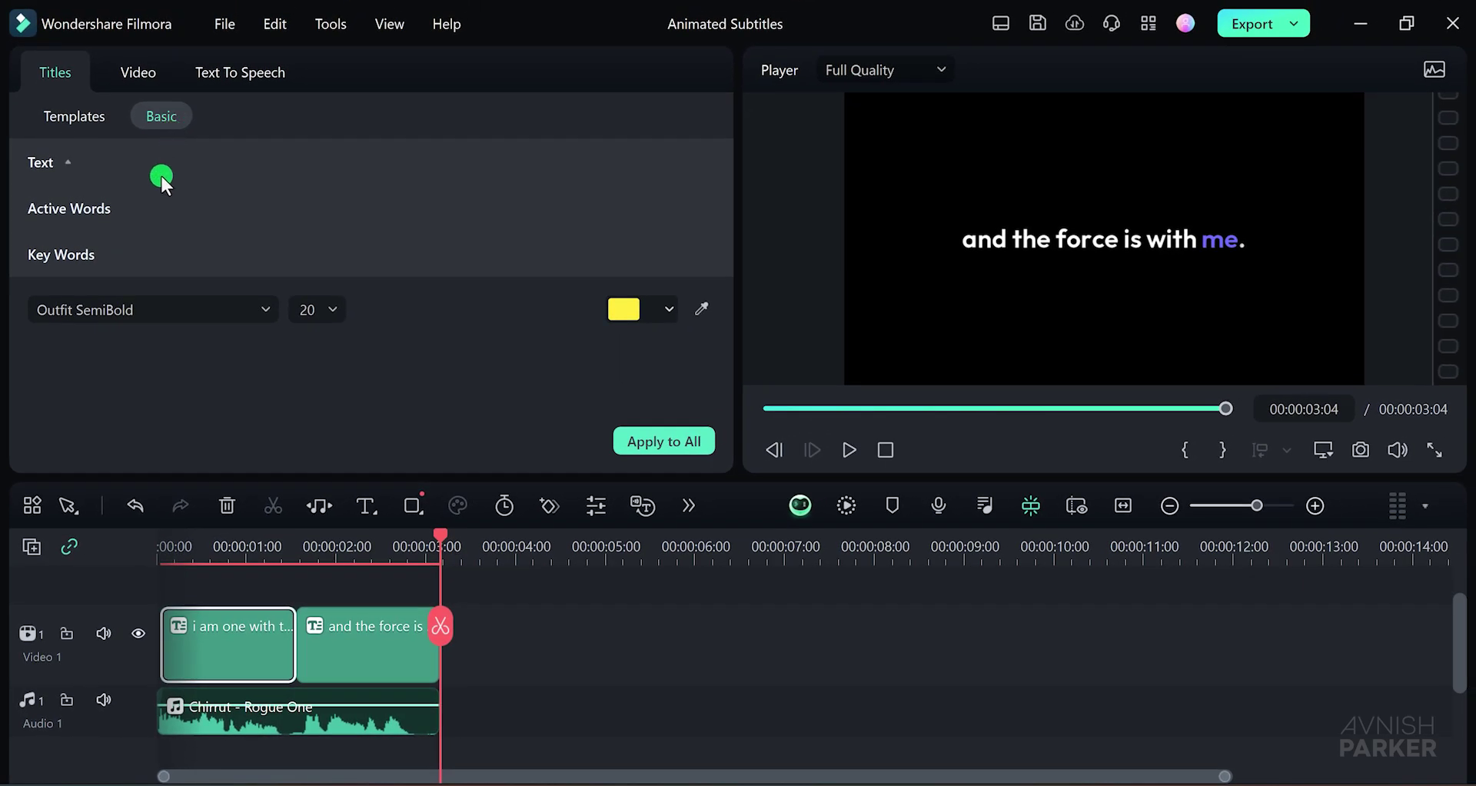
{"action": "left_click", "coordinate": [107, 207]}
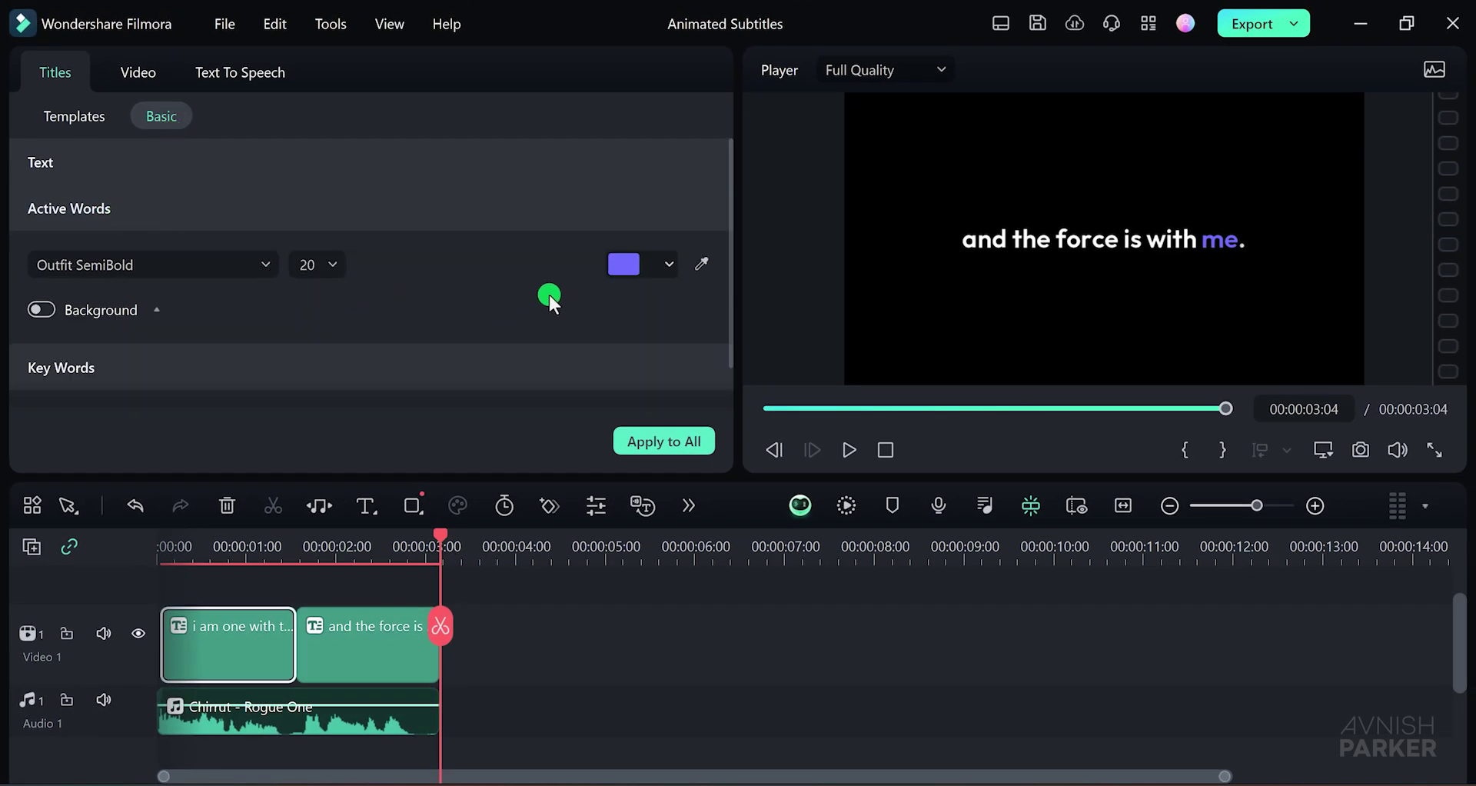
{"action": "left_click", "coordinate": [627, 269]}
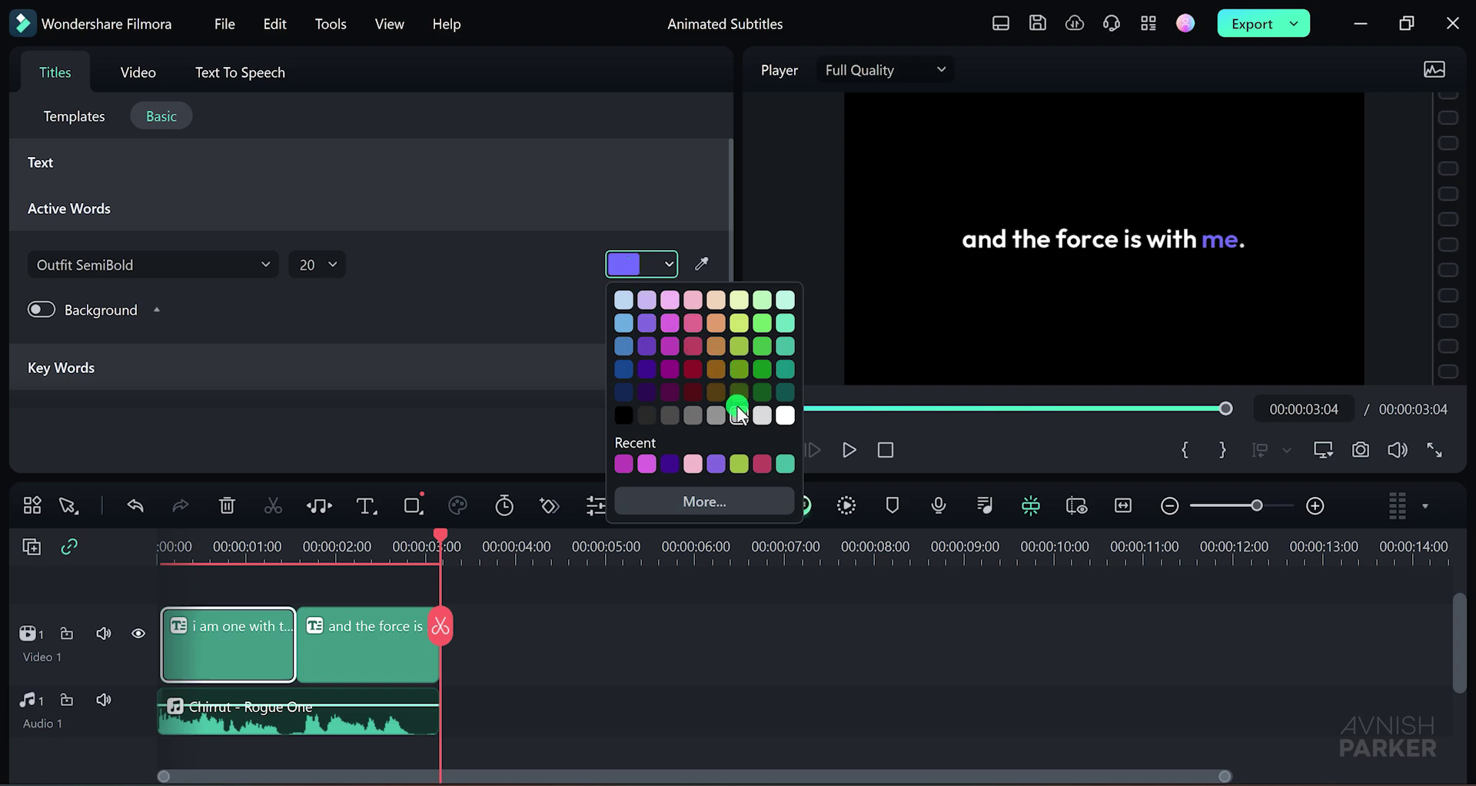
{"action": "left_click", "coordinate": [741, 329]}
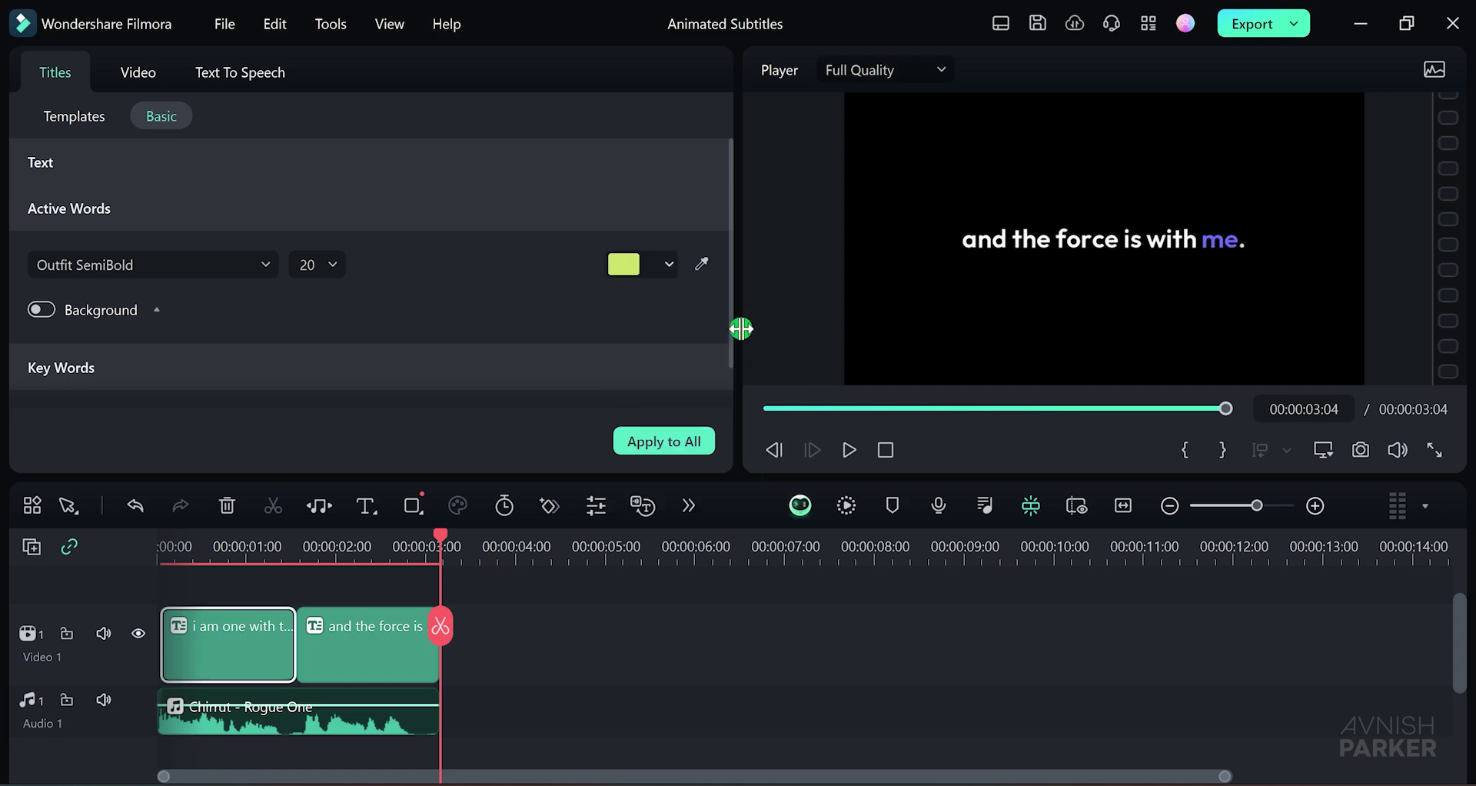
{"action": "left_click", "coordinate": [671, 441]}
{"action": "left_click", "coordinate": [850, 449]}
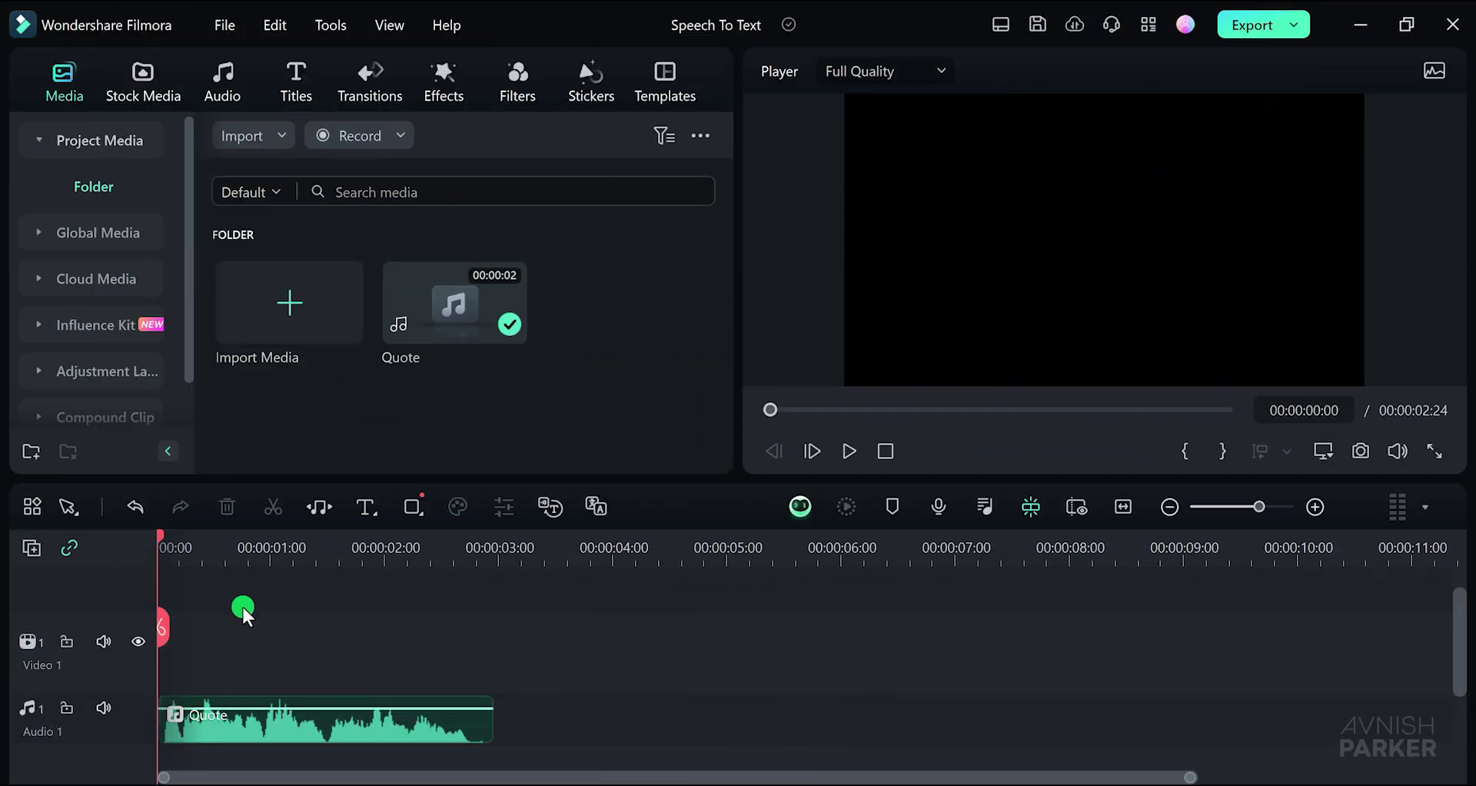
Play the Quote audio, then AI-translate it from English (US) into German text-only subtitles.
{"action": "key", "text": "space"}
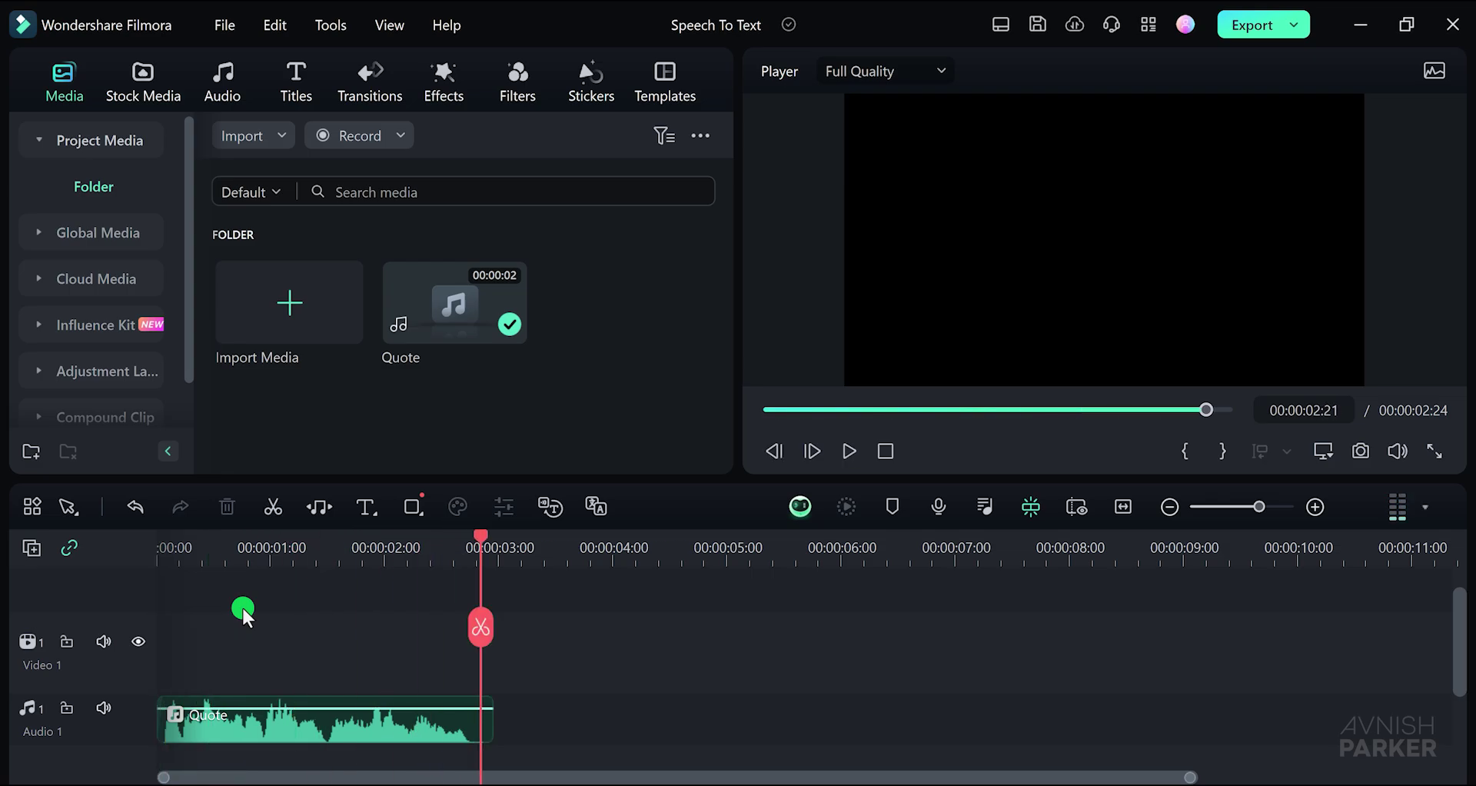
{"action": "left_click", "coordinate": [378, 716]}
{"action": "right_click", "coordinate": [379, 717]}
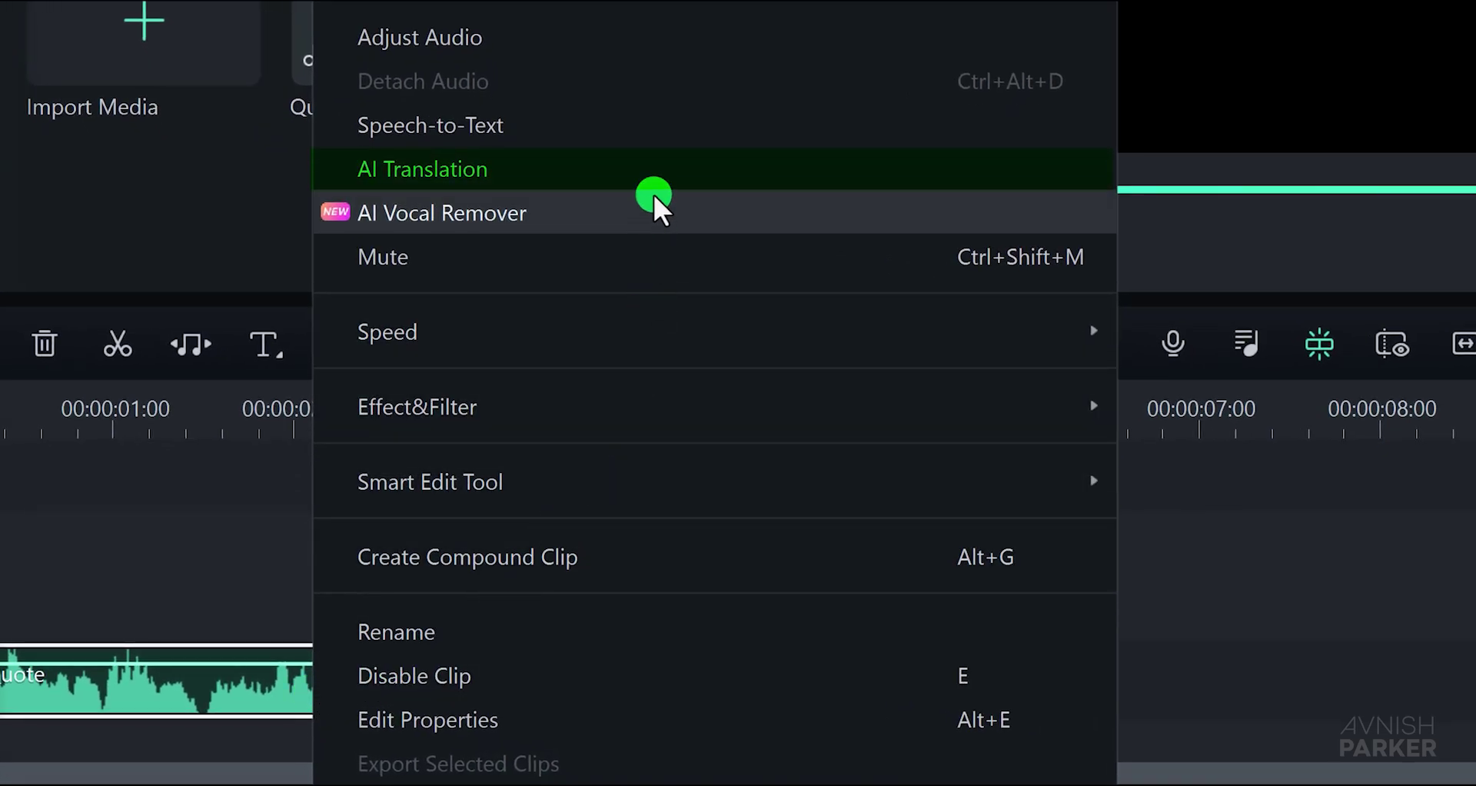
{"action": "left_click", "coordinate": [654, 187]}
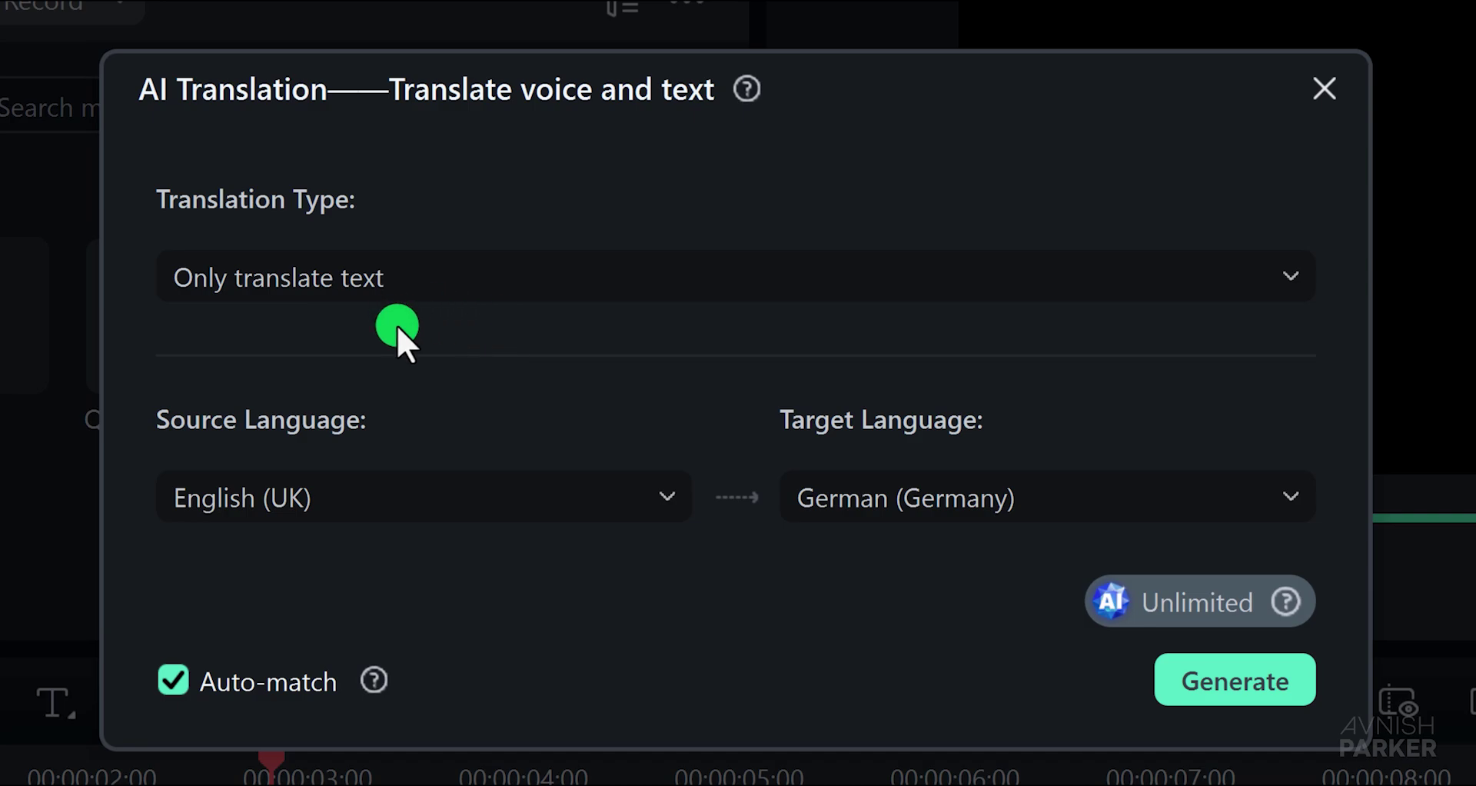
{"action": "left_click", "coordinate": [484, 292]}
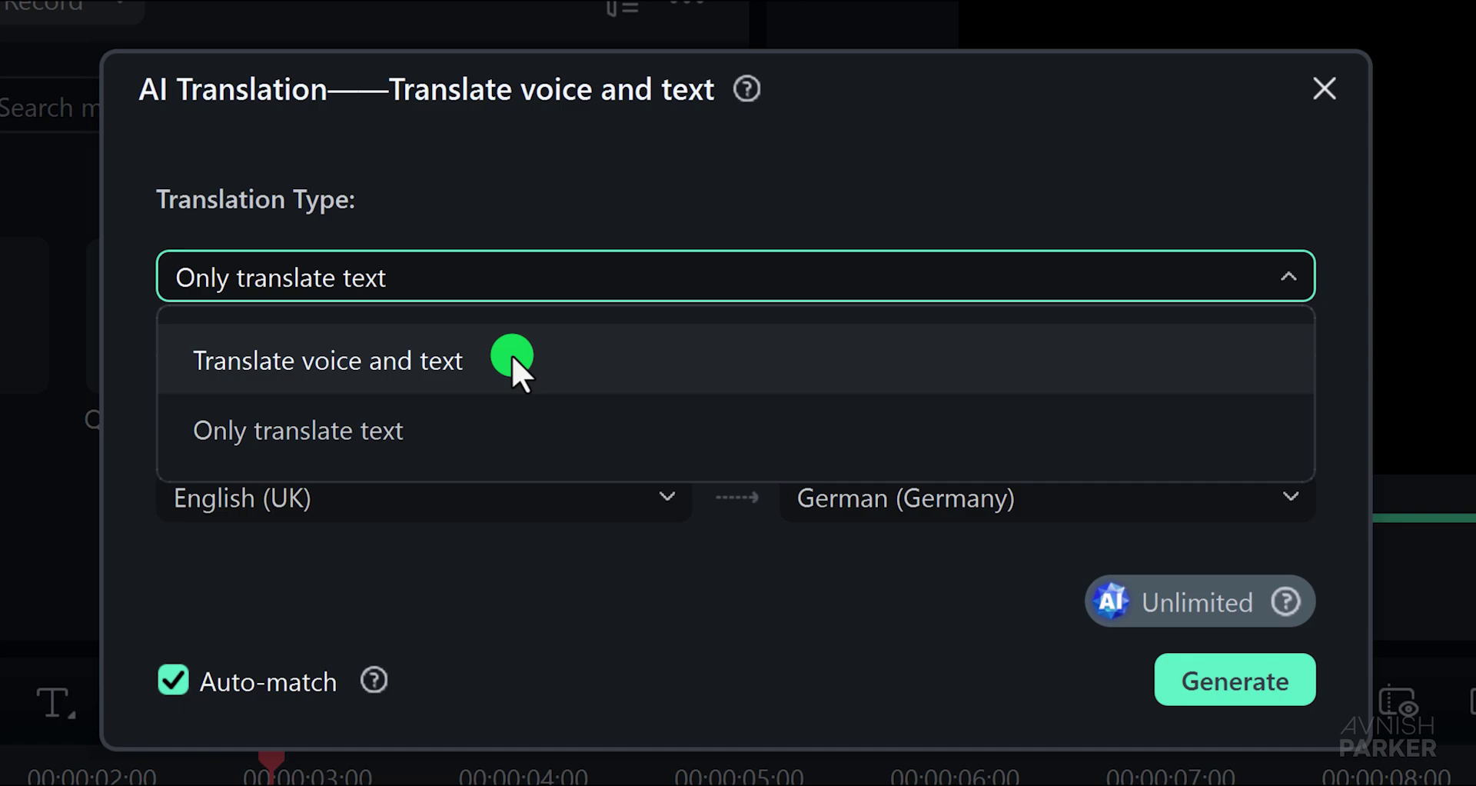
{"action": "left_click", "coordinate": [505, 442]}
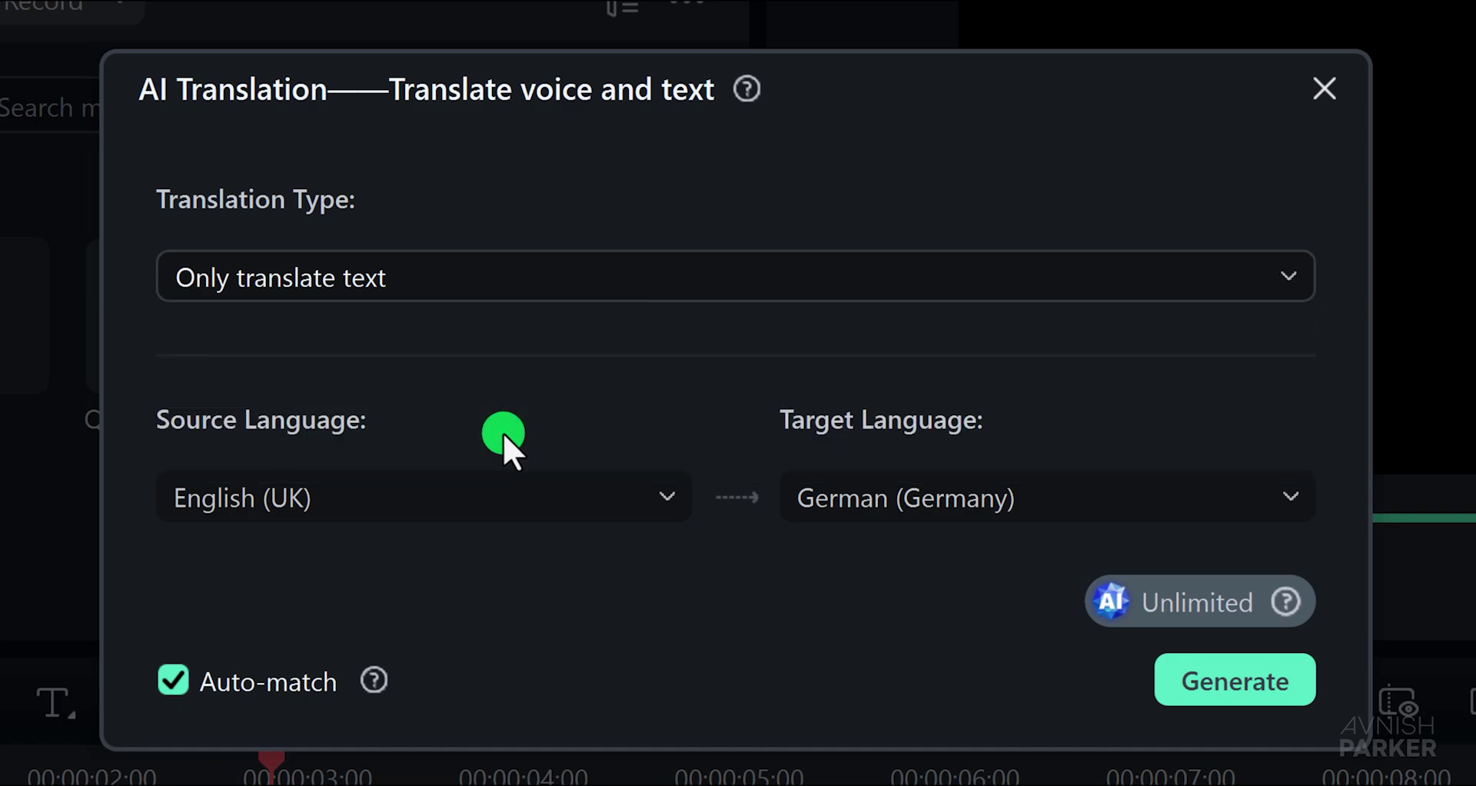
{"action": "left_click", "coordinate": [511, 495]}
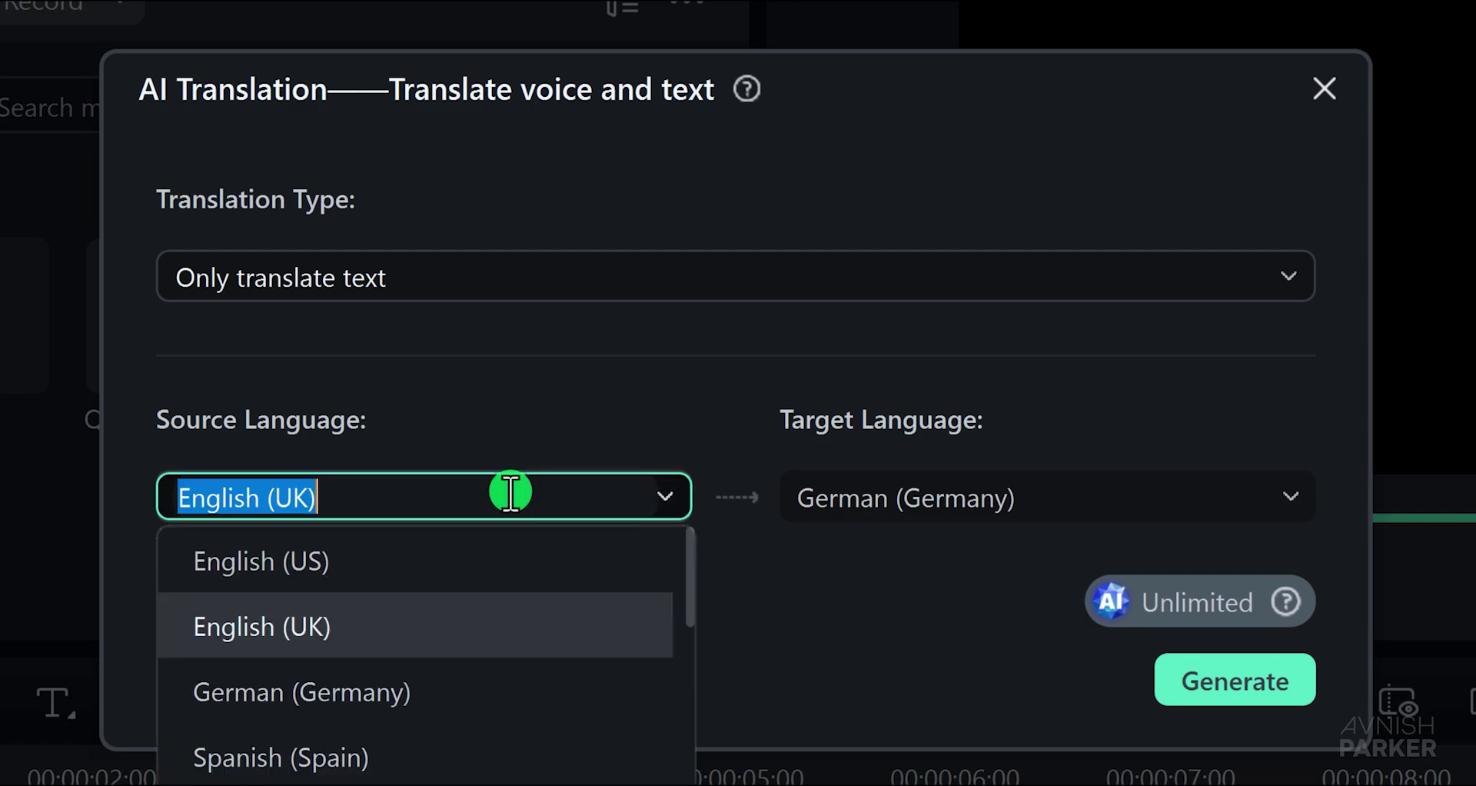
{"action": "left_click", "coordinate": [481, 565]}
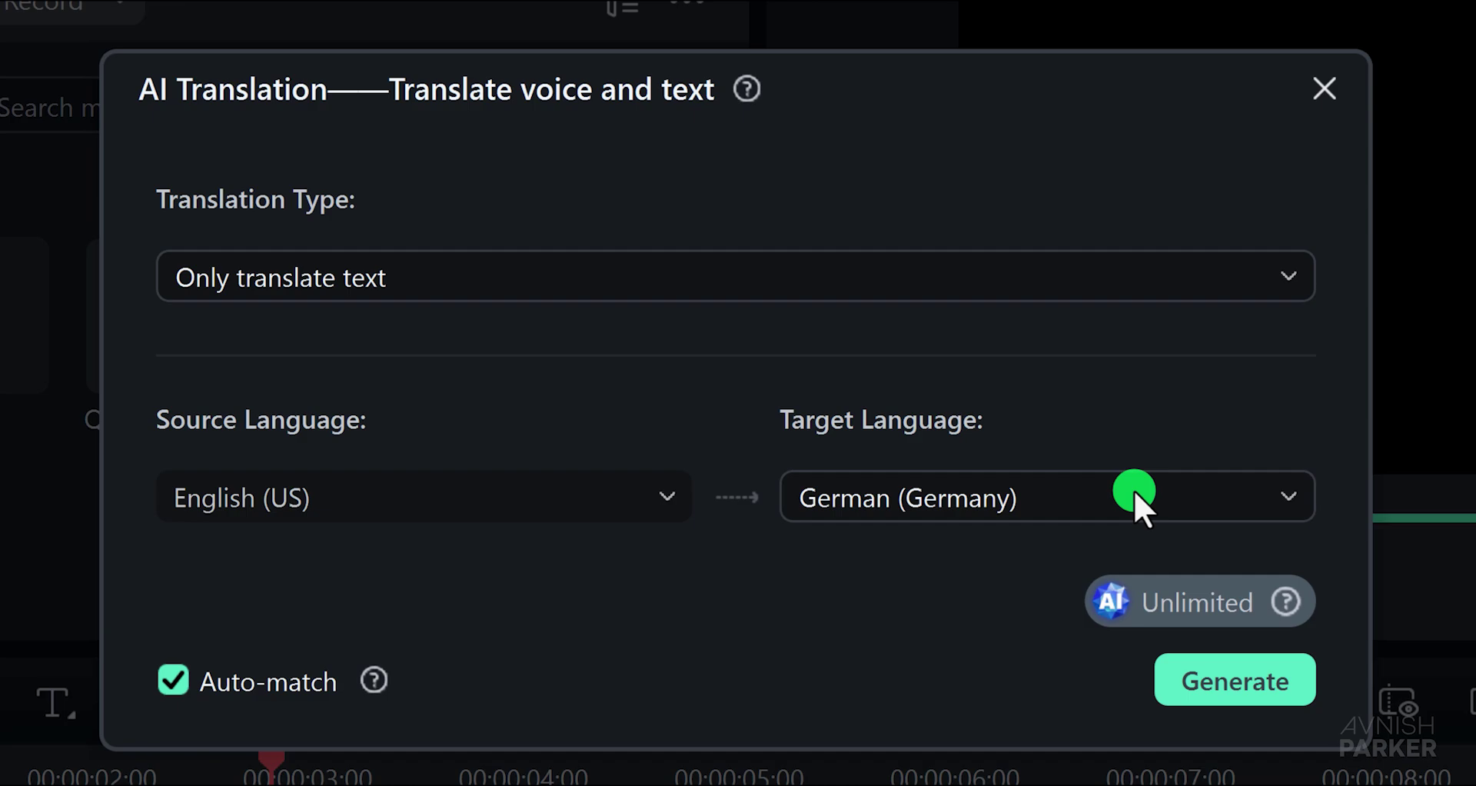
{"action": "left_click", "coordinate": [1256, 685]}
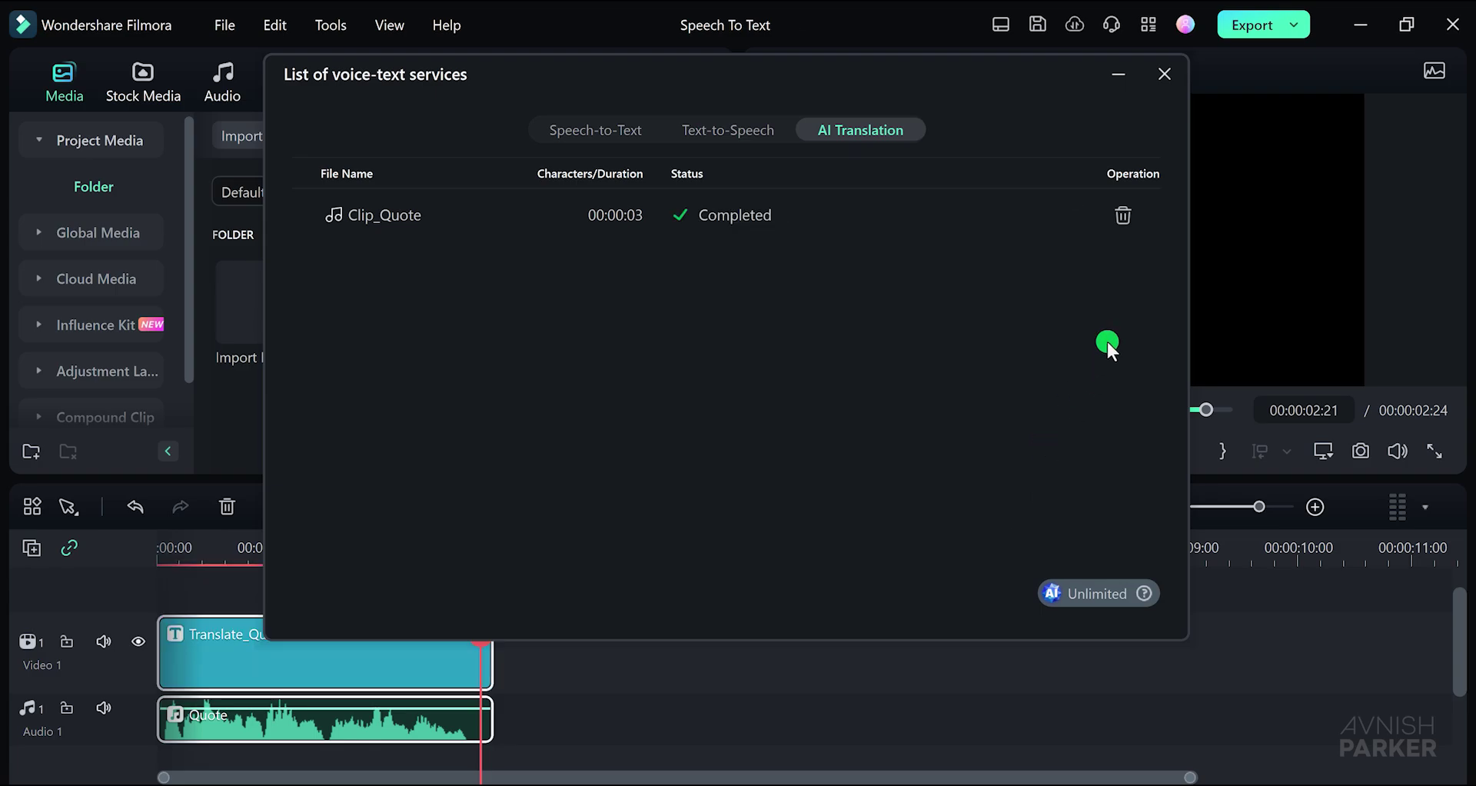
{"action": "left_click", "coordinate": [1164, 72]}
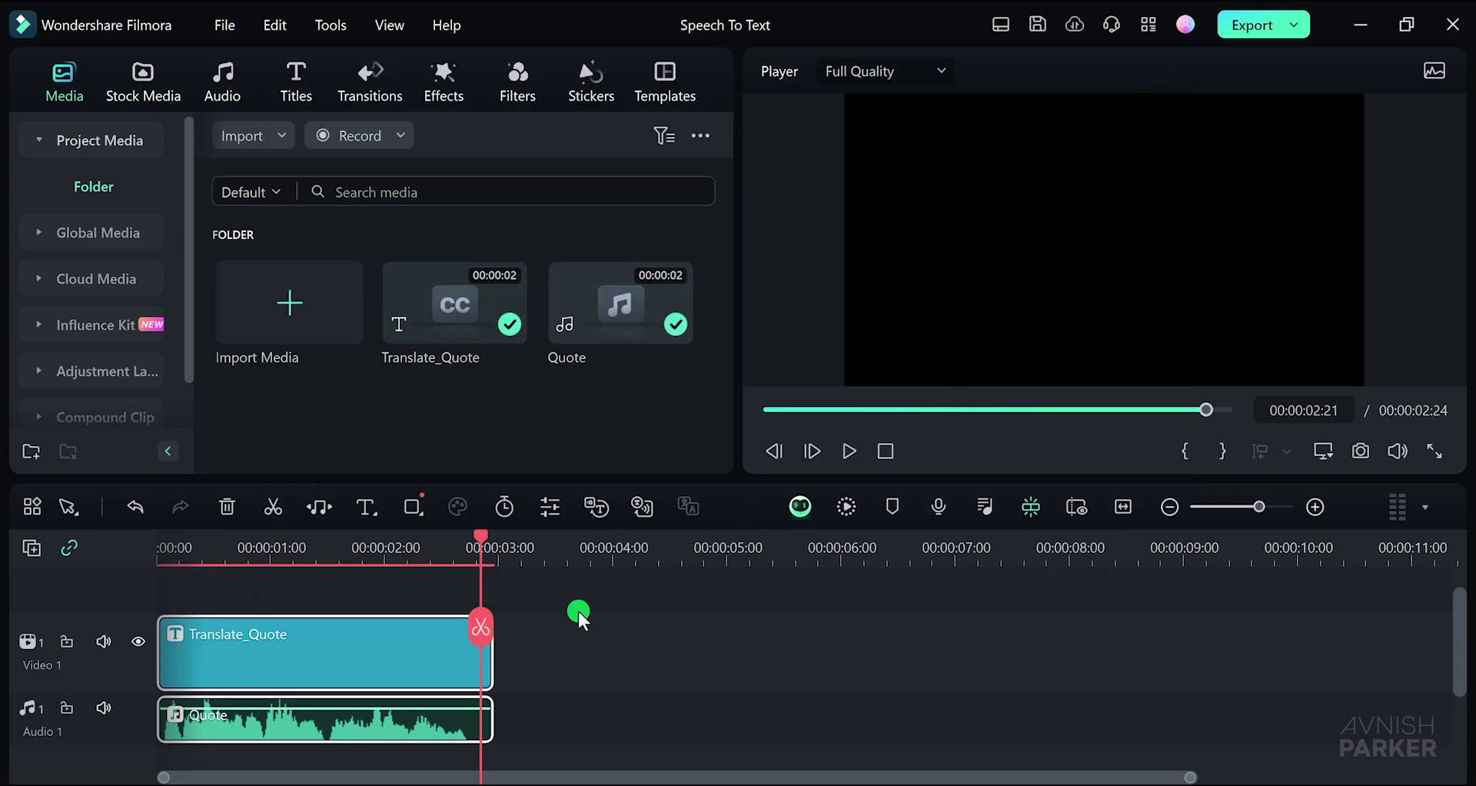
{"action": "key", "text": "space"}
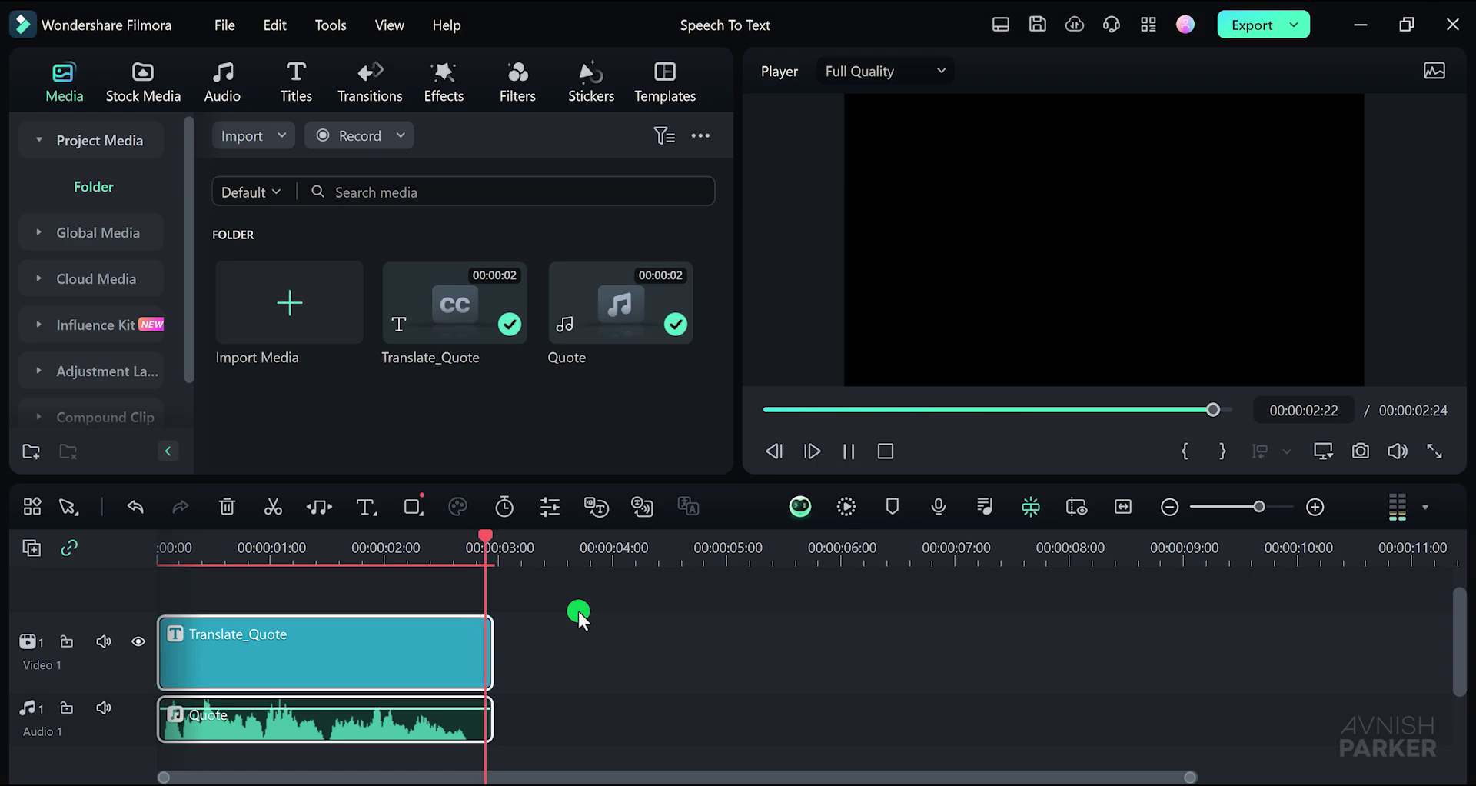
{"action": "key", "text": "space"}
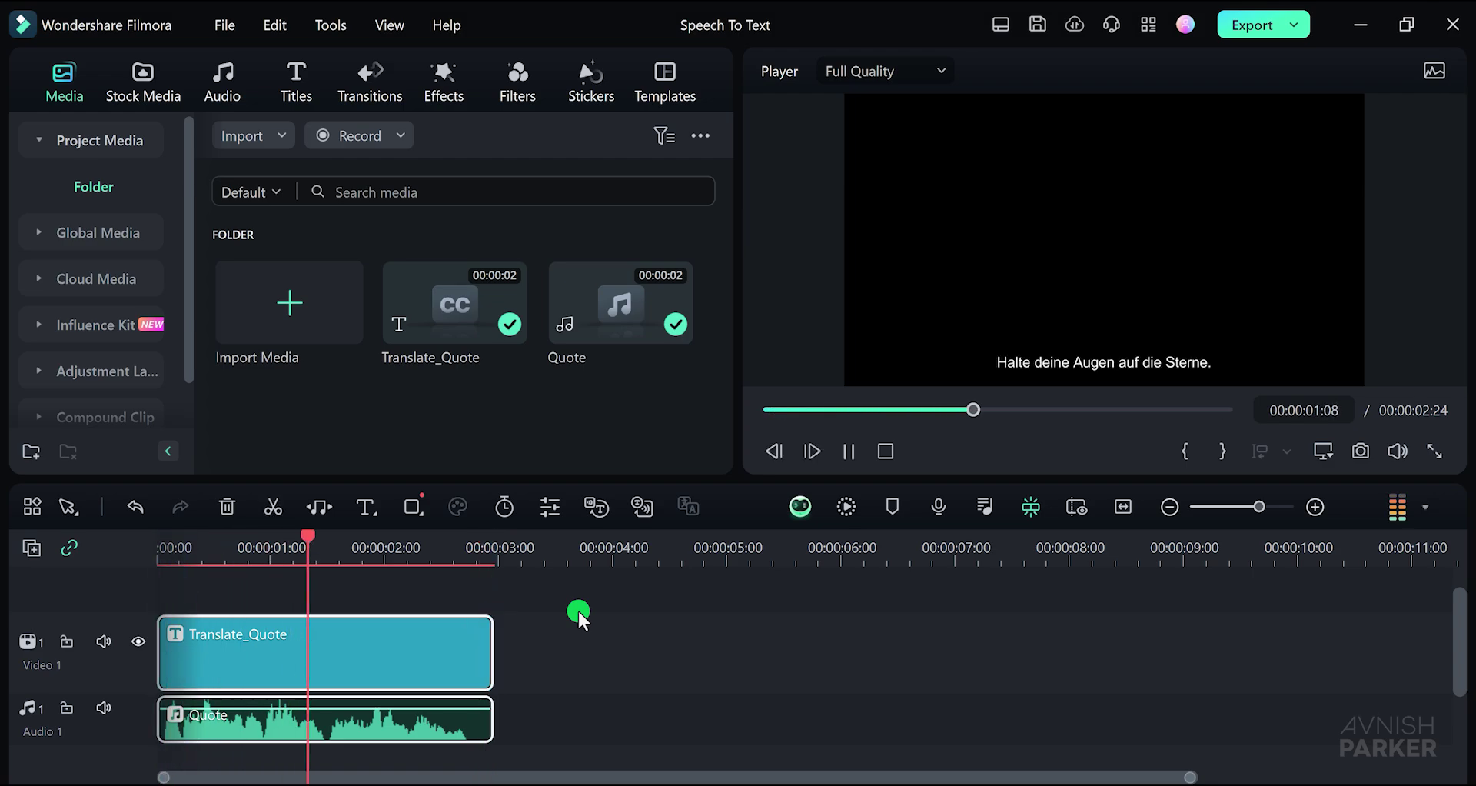
{"action": "key", "text": "space"}
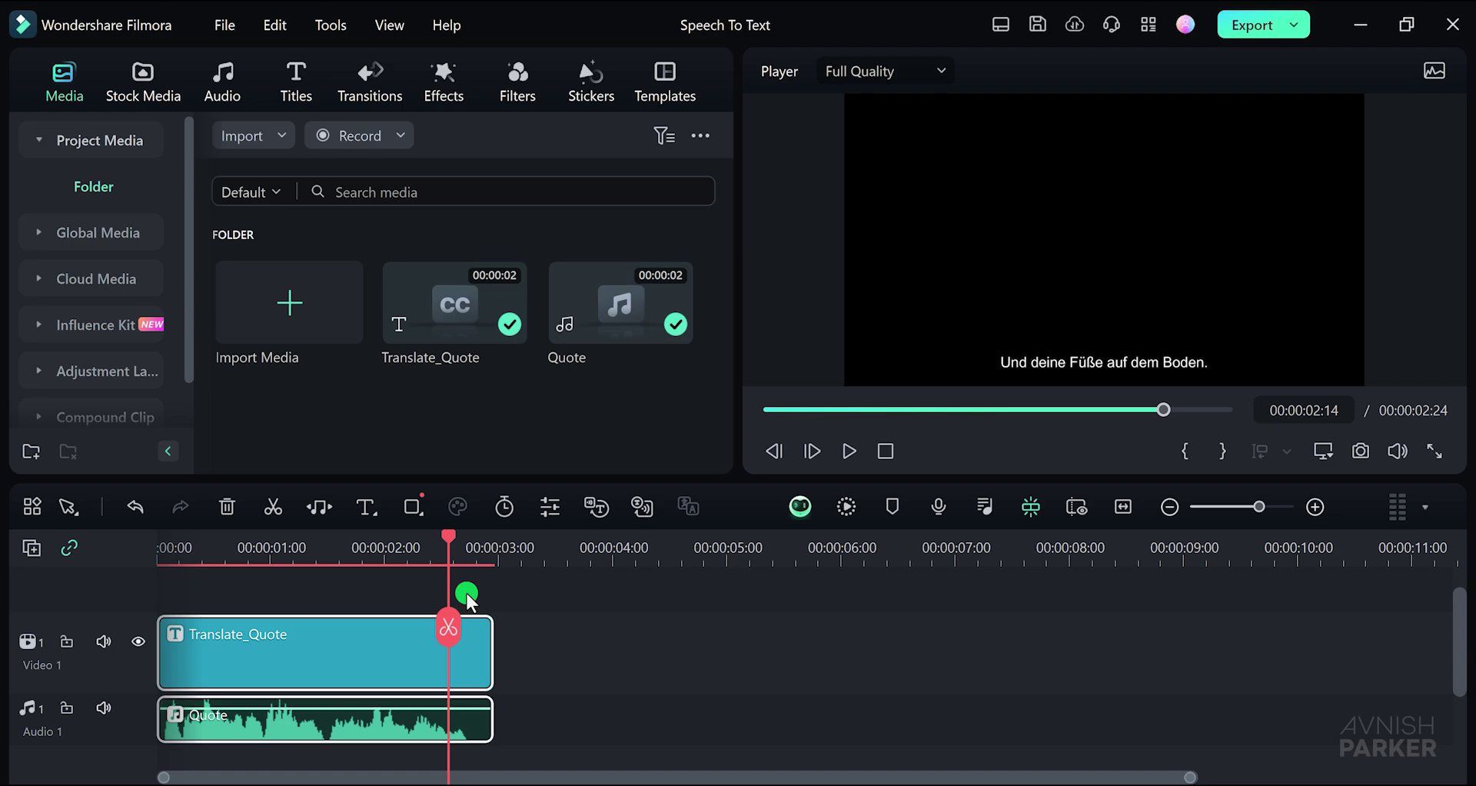
{"action": "left_click_drag", "start_coordinate": [452, 538], "coordinate": [389, 586]}
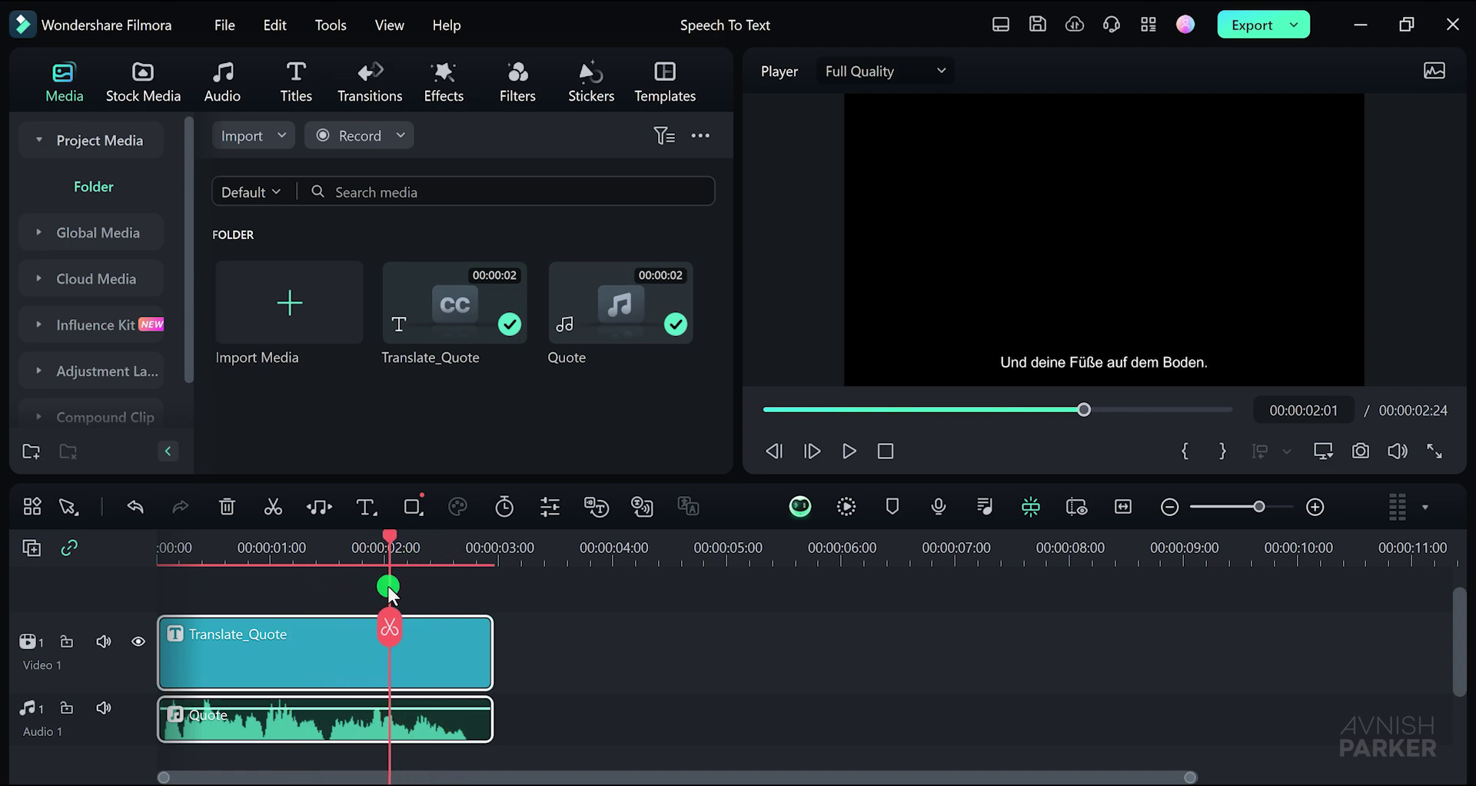
Replace the period after 'Sterne' in the first subtitle with a comma.
{"action": "double_click", "coordinate": [334, 653]}
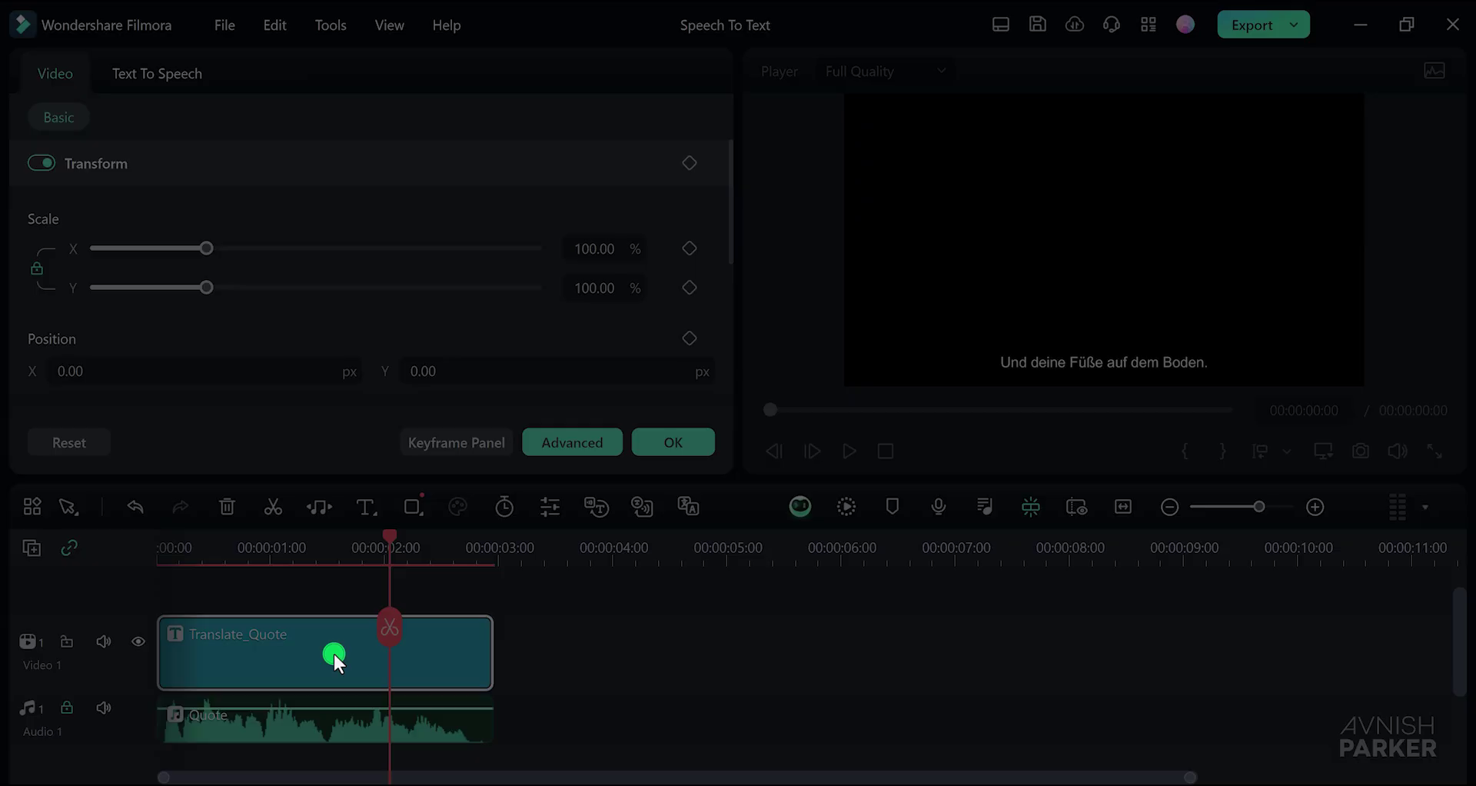
{"action": "mouse_move", "coordinate": [505, 554]}
{"action": "left_mouse_down"}
{"action": "mouse_move", "coordinate": [454, 552]}
{"action": "mouse_move", "coordinate": [480, 551]}
{"action": "left_mouse_up"}
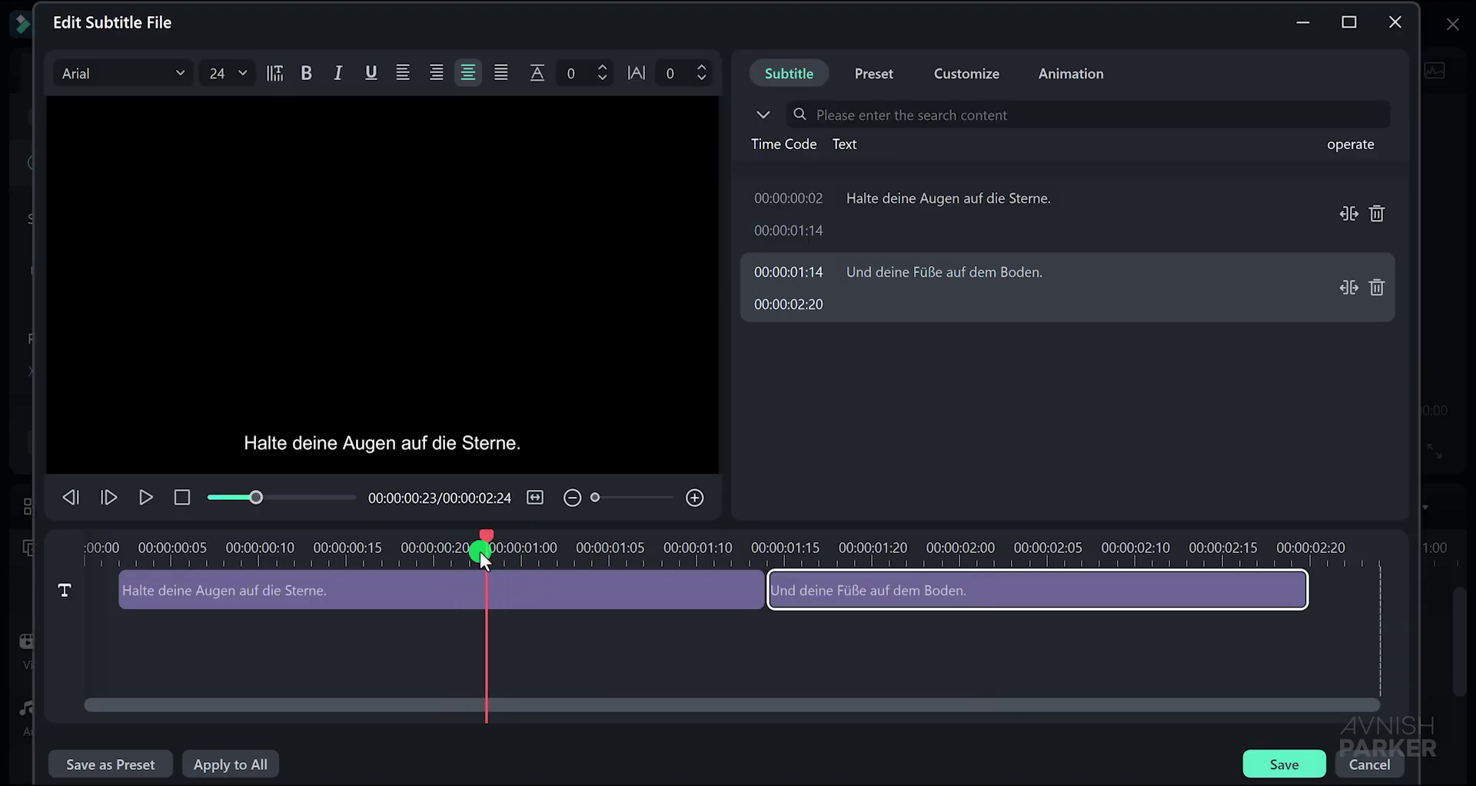
{"action": "double_click", "coordinate": [507, 446]}
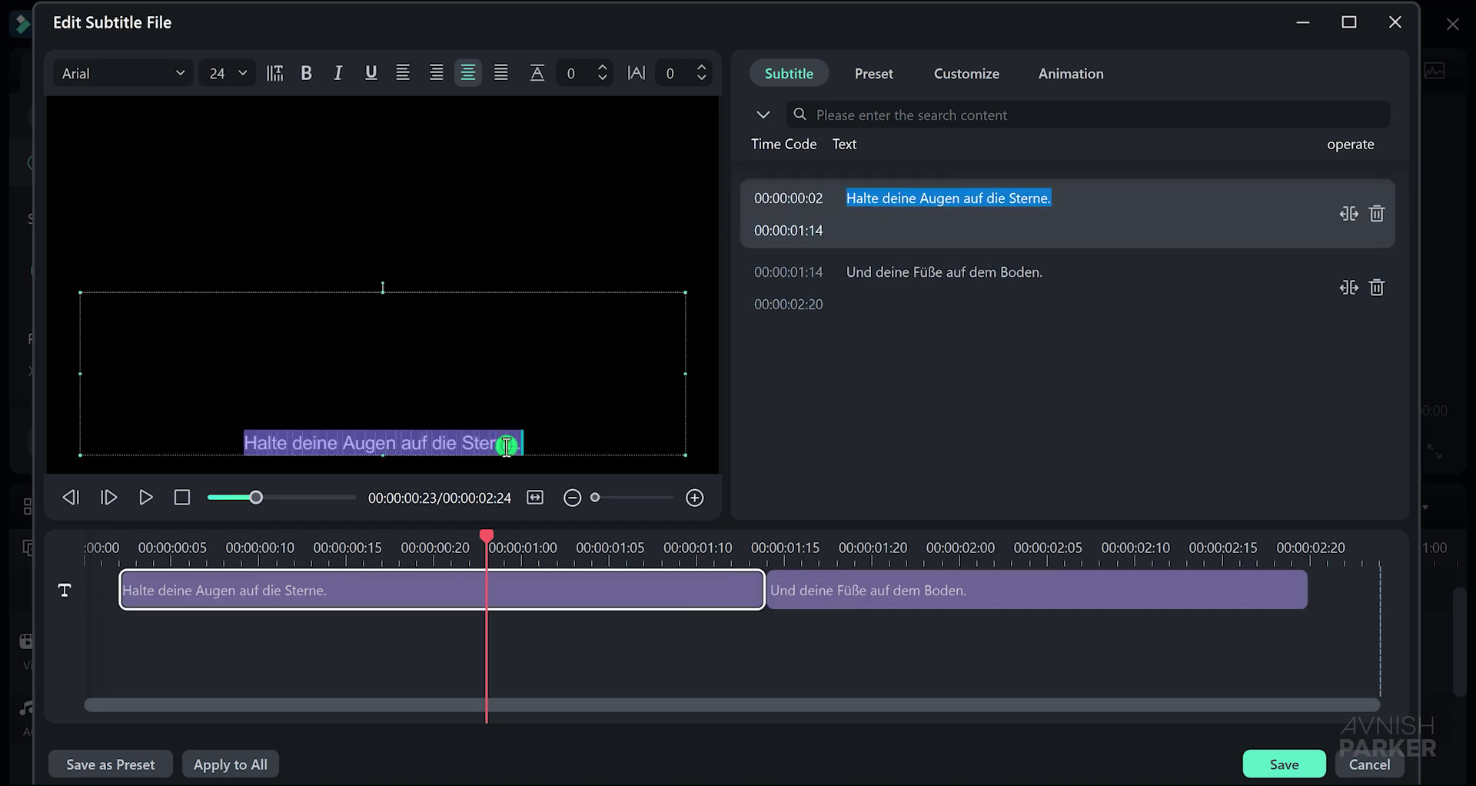
{"action": "left_click", "coordinate": [528, 443]}
{"action": "key", "text": "BackSpace"}
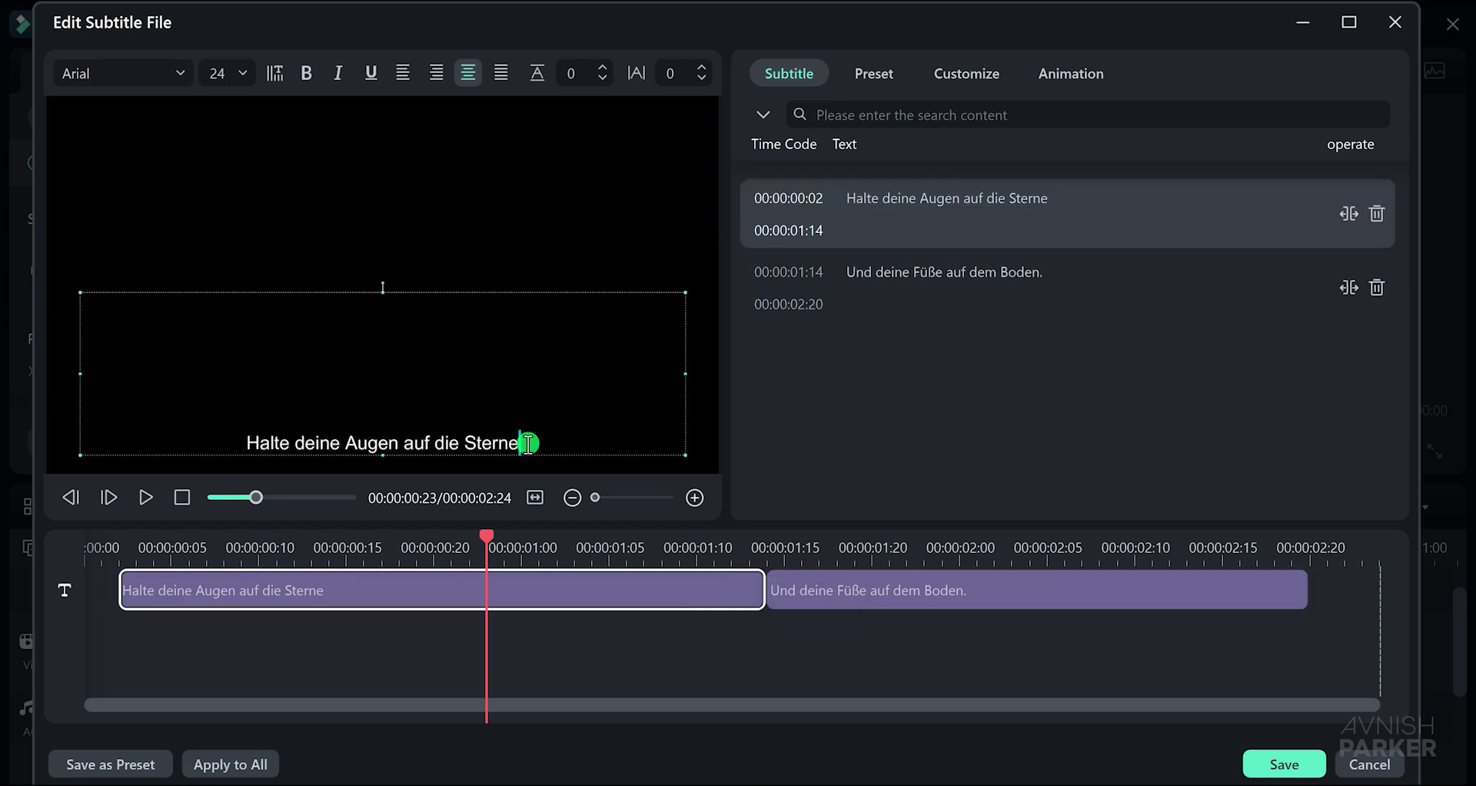
{"action": "type", "text": ","}
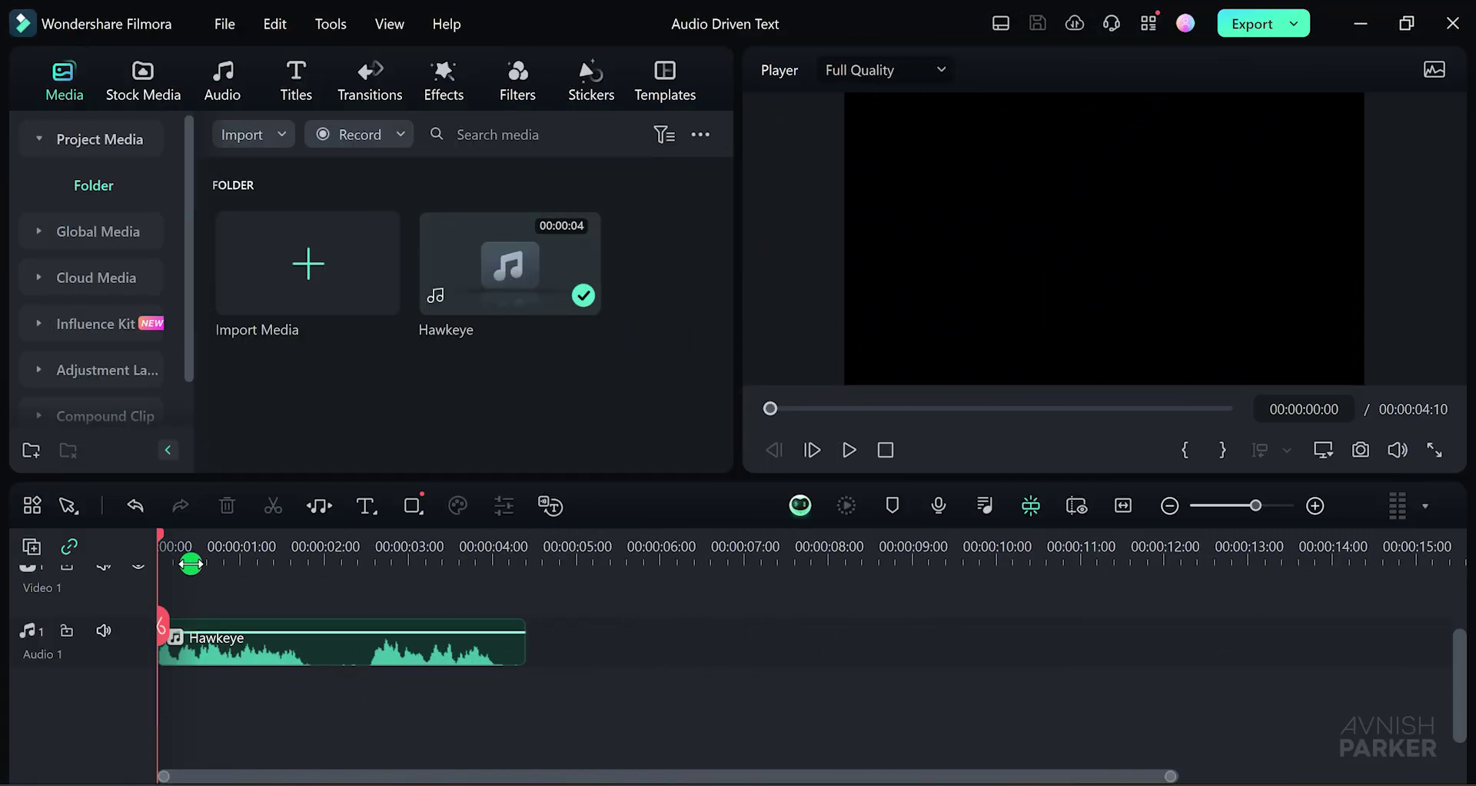
Play the Hawkeye audio to its end and select the Hawkeye clip.
{"action": "key", "text": "space"}
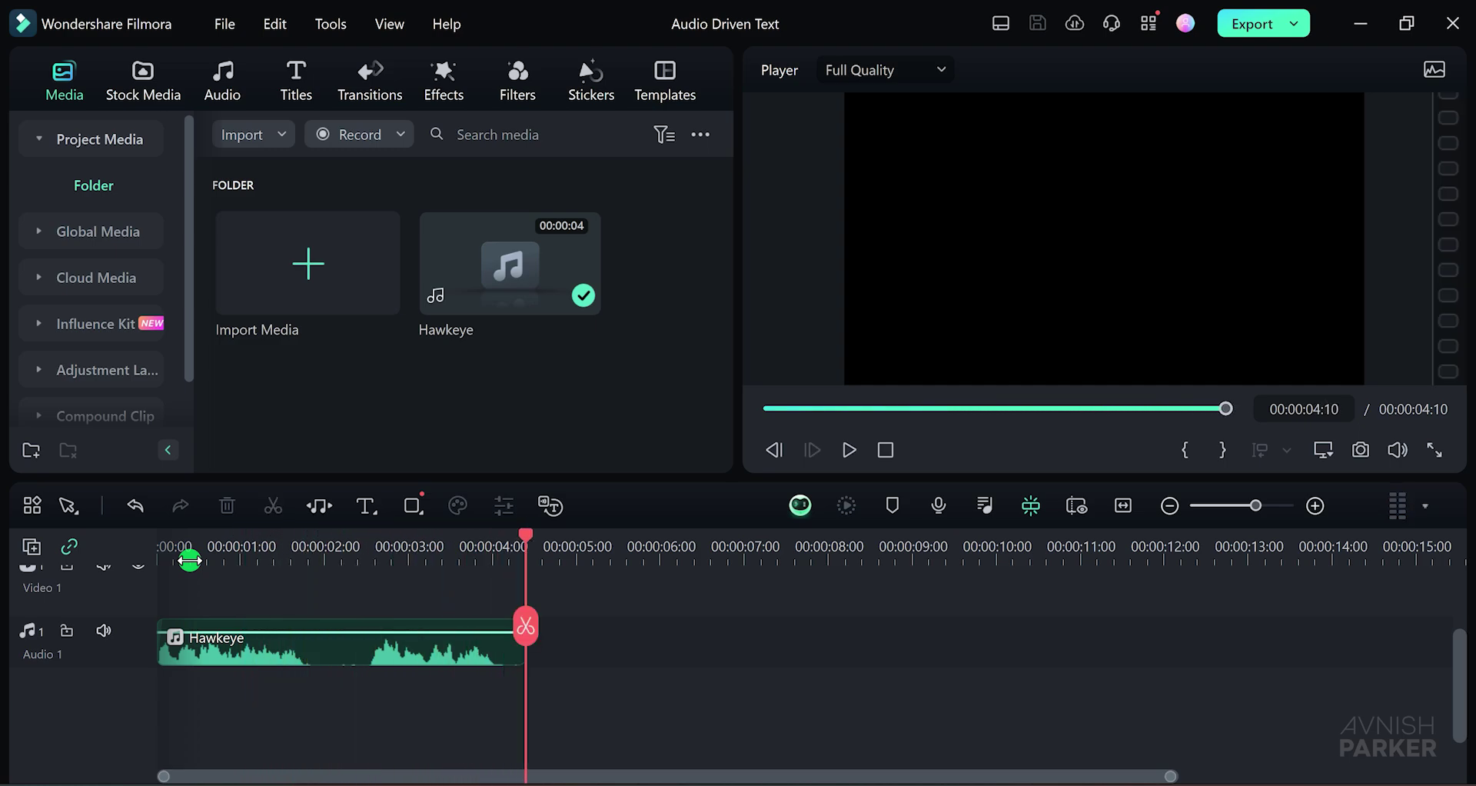
{"action": "left_click", "coordinate": [246, 652]}
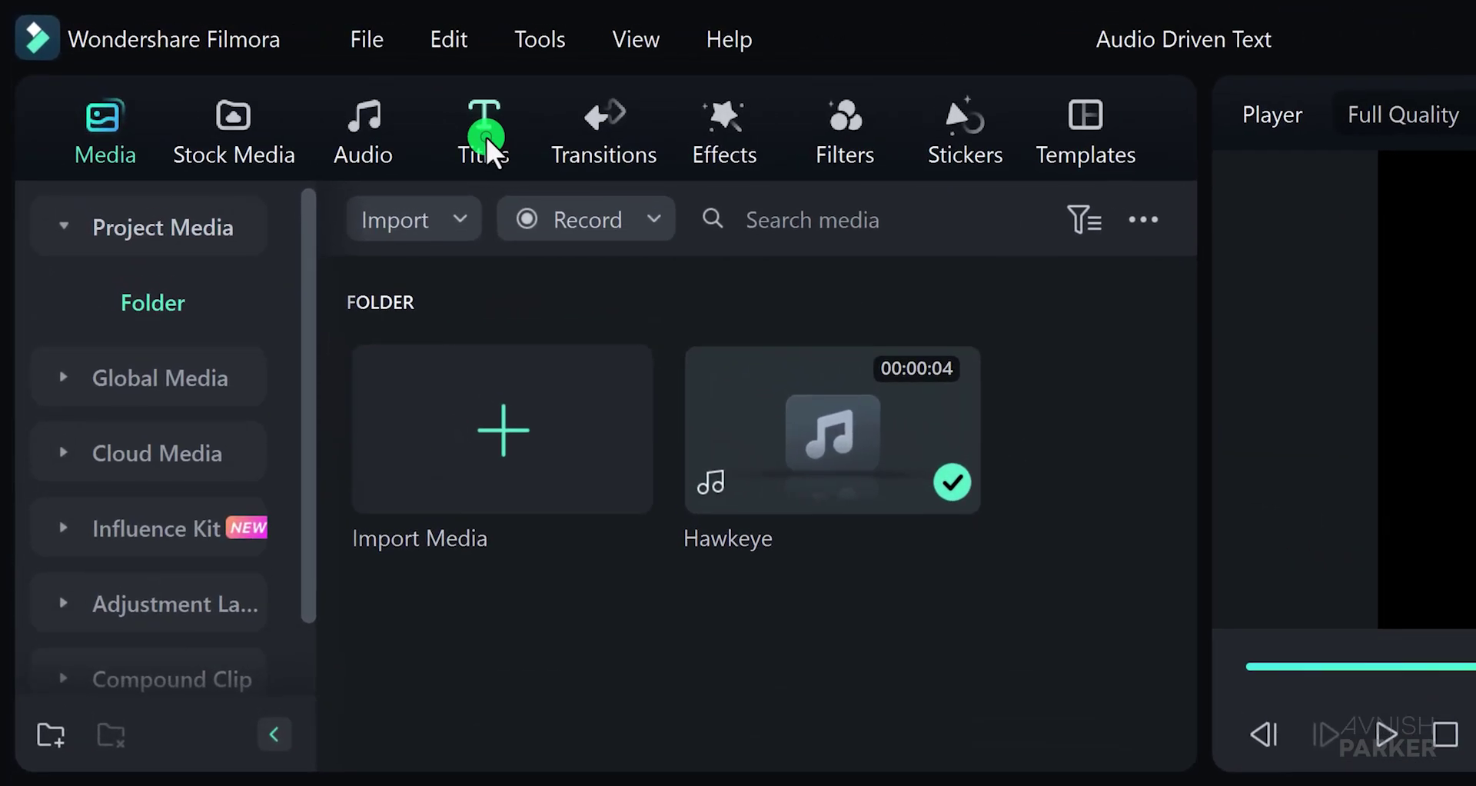
Browse Titles > Title Templates > Audio Driven Text and preview Audio Driven Jump.
{"action": "left_click", "coordinate": [299, 83]}
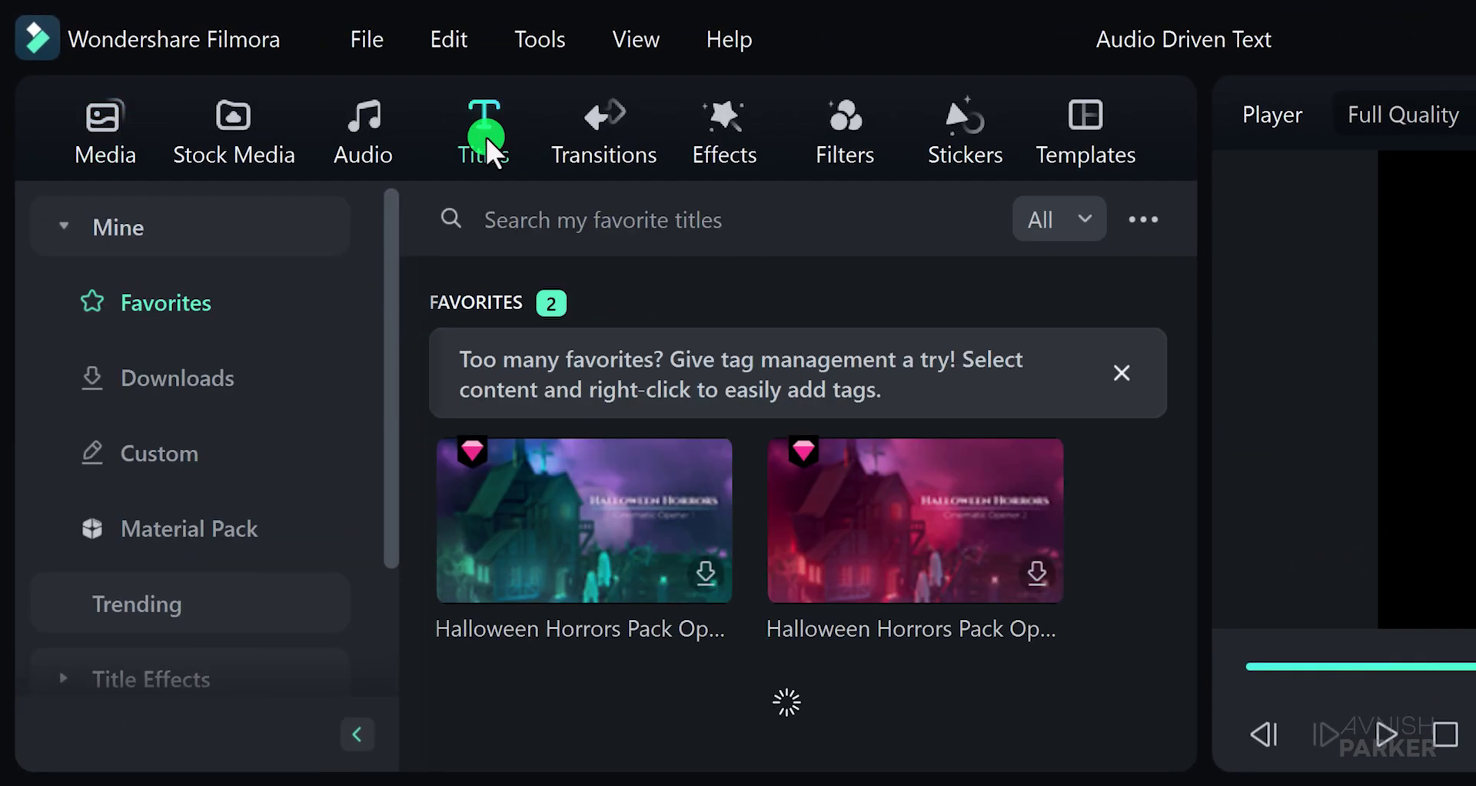
{"action": "scroll", "coordinate": [278, 616], "scroll_direction": "down", "scroll_amount": 2}
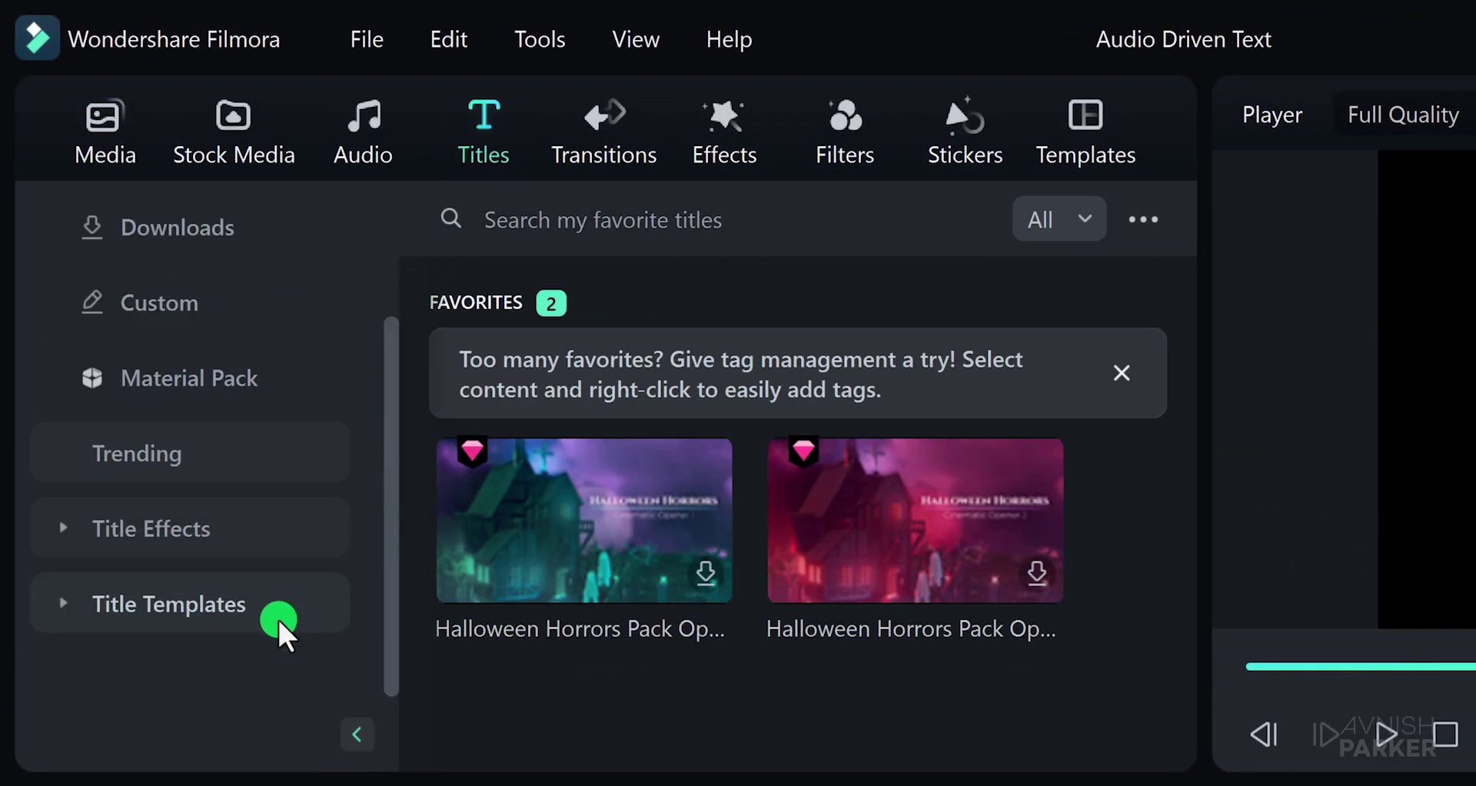
{"action": "left_click", "coordinate": [226, 615]}
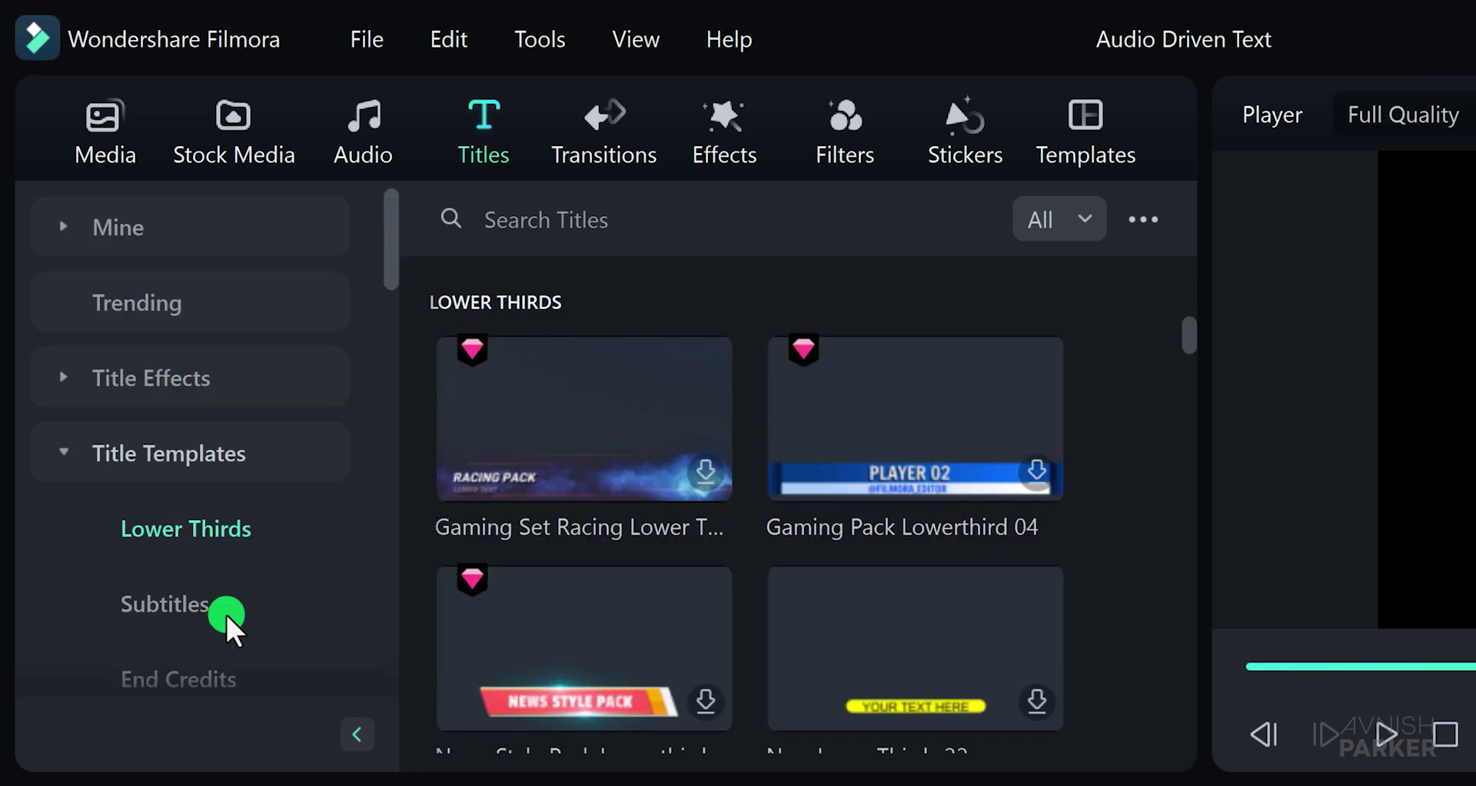
{"action": "scroll", "coordinate": [226, 614], "scroll_direction": "down", "scroll_amount": 3}
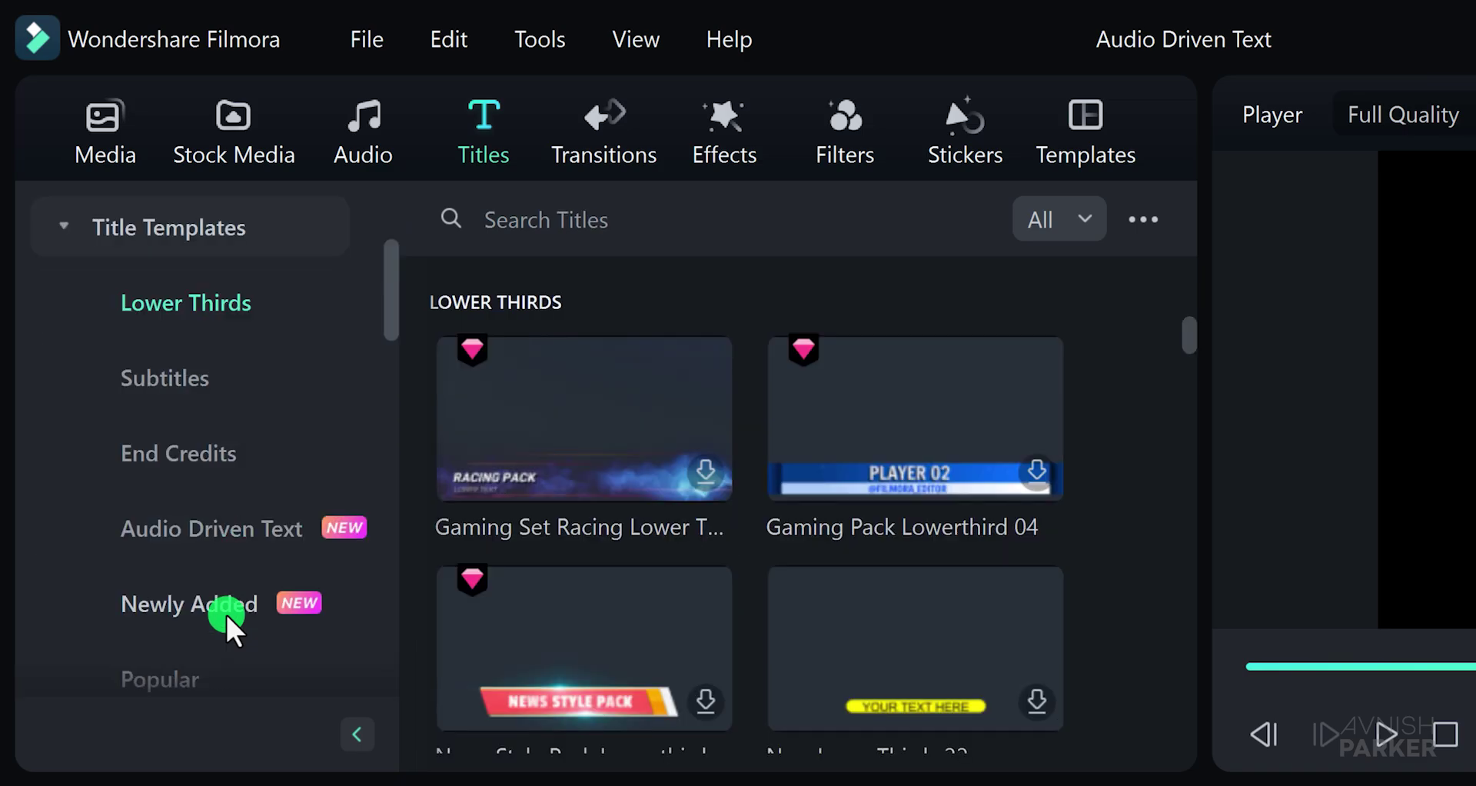
{"action": "left_click", "coordinate": [220, 532]}
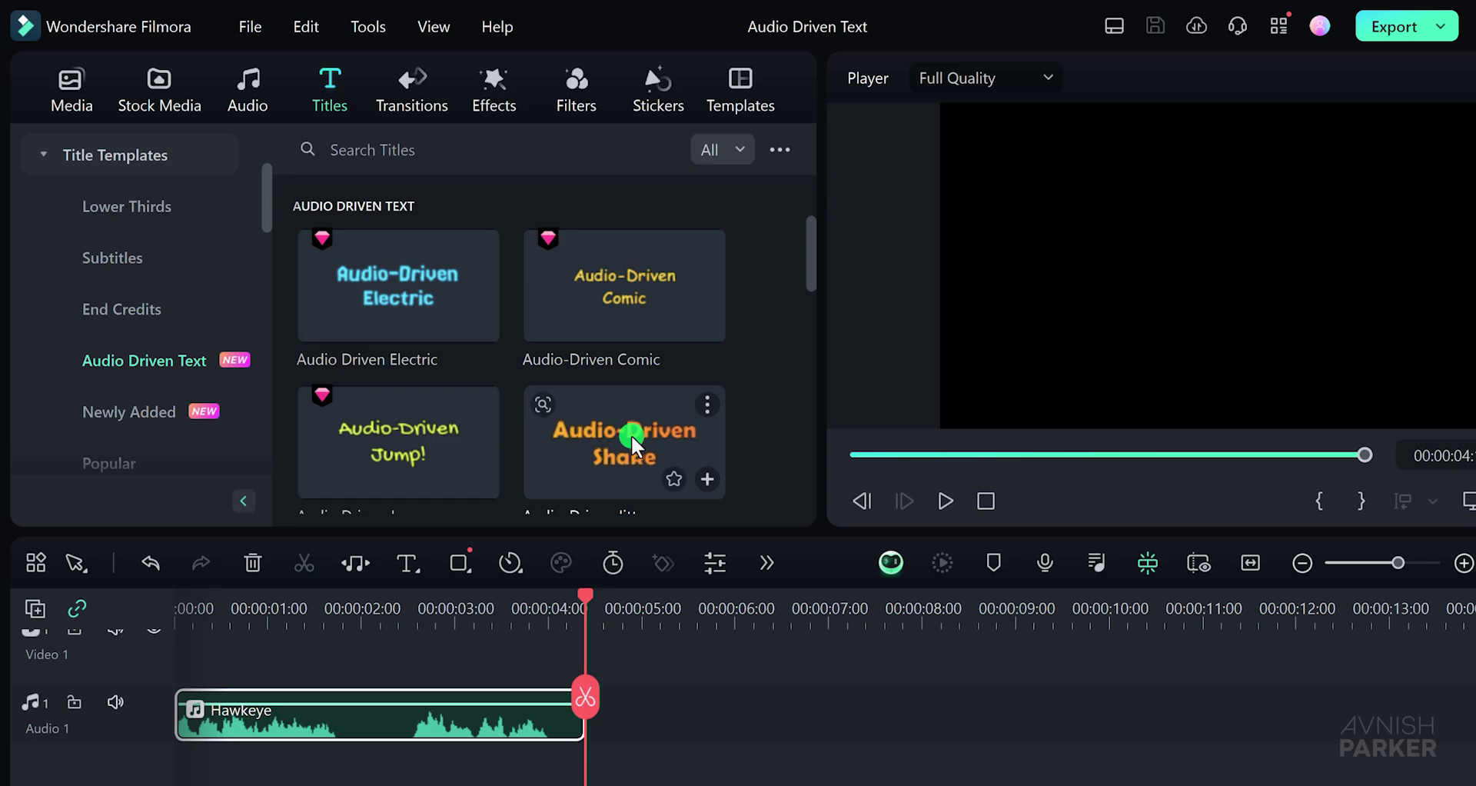
{"action": "left_click", "coordinate": [452, 454]}
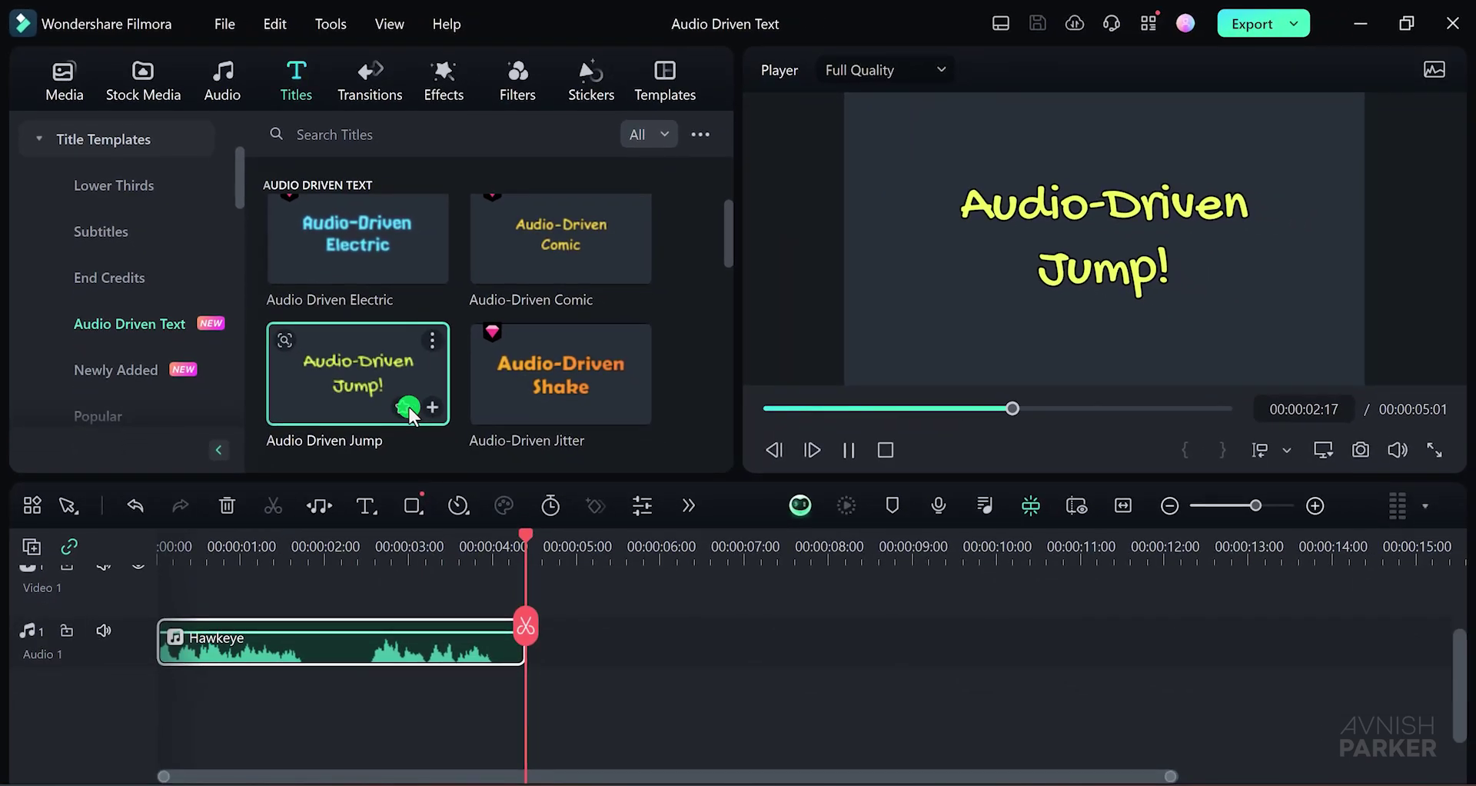
Add Audio Driven Pop Title above the Hawkeye audio, trim it to 4:10, and play it back.
{"action": "left_click_drag", "start_coordinate": [731, 224], "coordinate": [725, 261]}
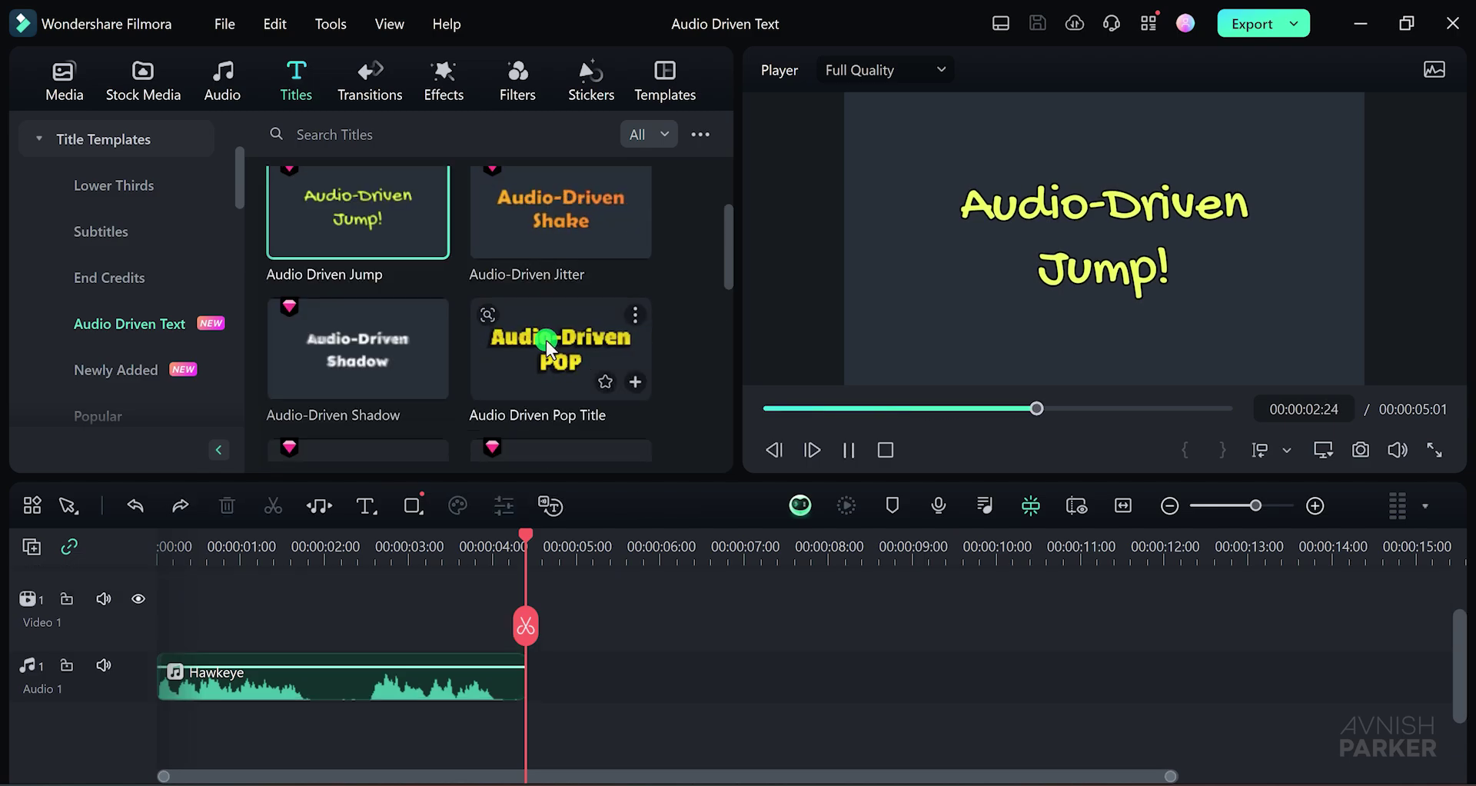
{"action": "left_click", "coordinate": [550, 352]}
{"action": "left_click_drag", "start_coordinate": [550, 351], "coordinate": [170, 650]}
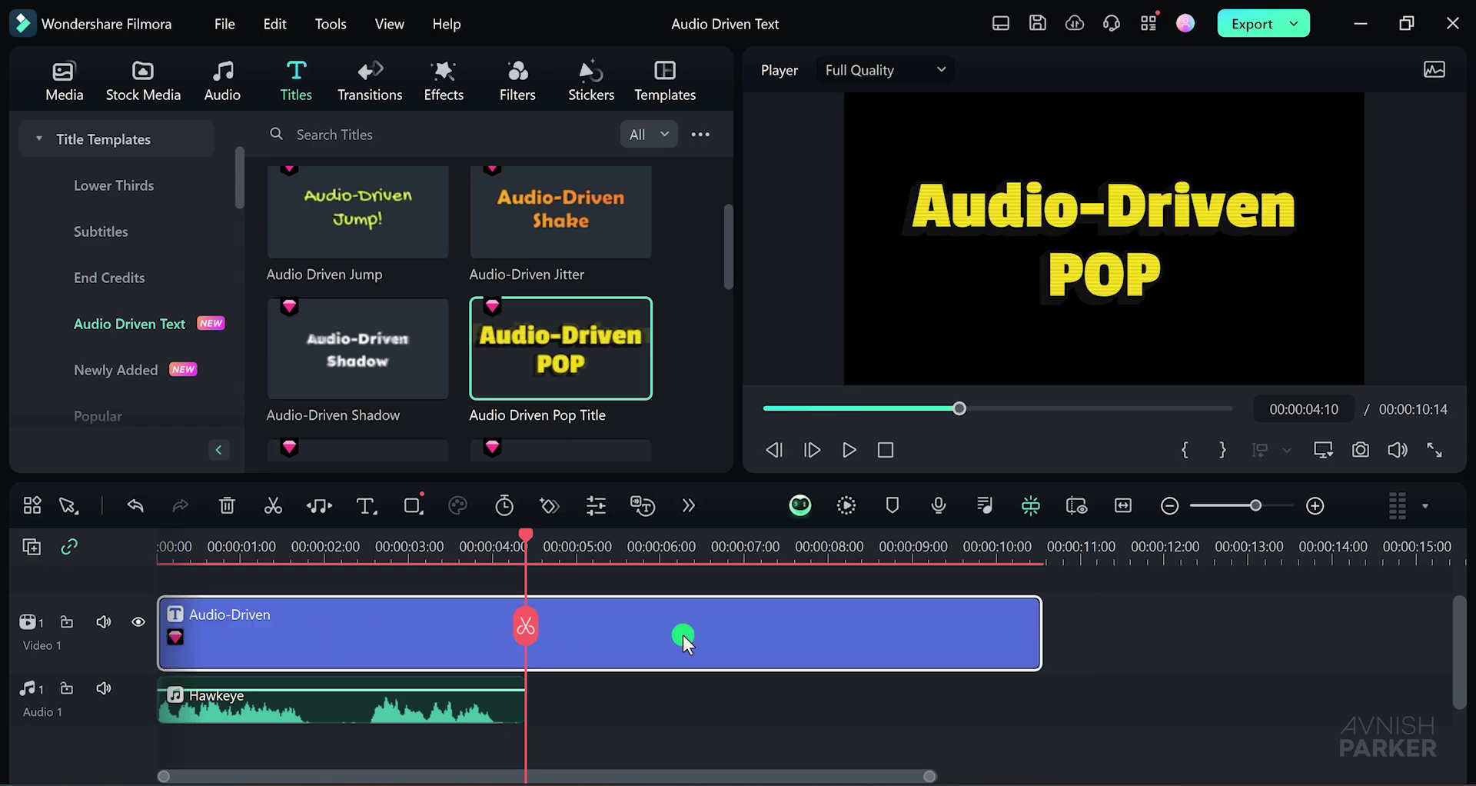
{"action": "left_click_drag", "start_coordinate": [1039, 615], "coordinate": [524, 655]}
{"action": "key", "text": "space"}
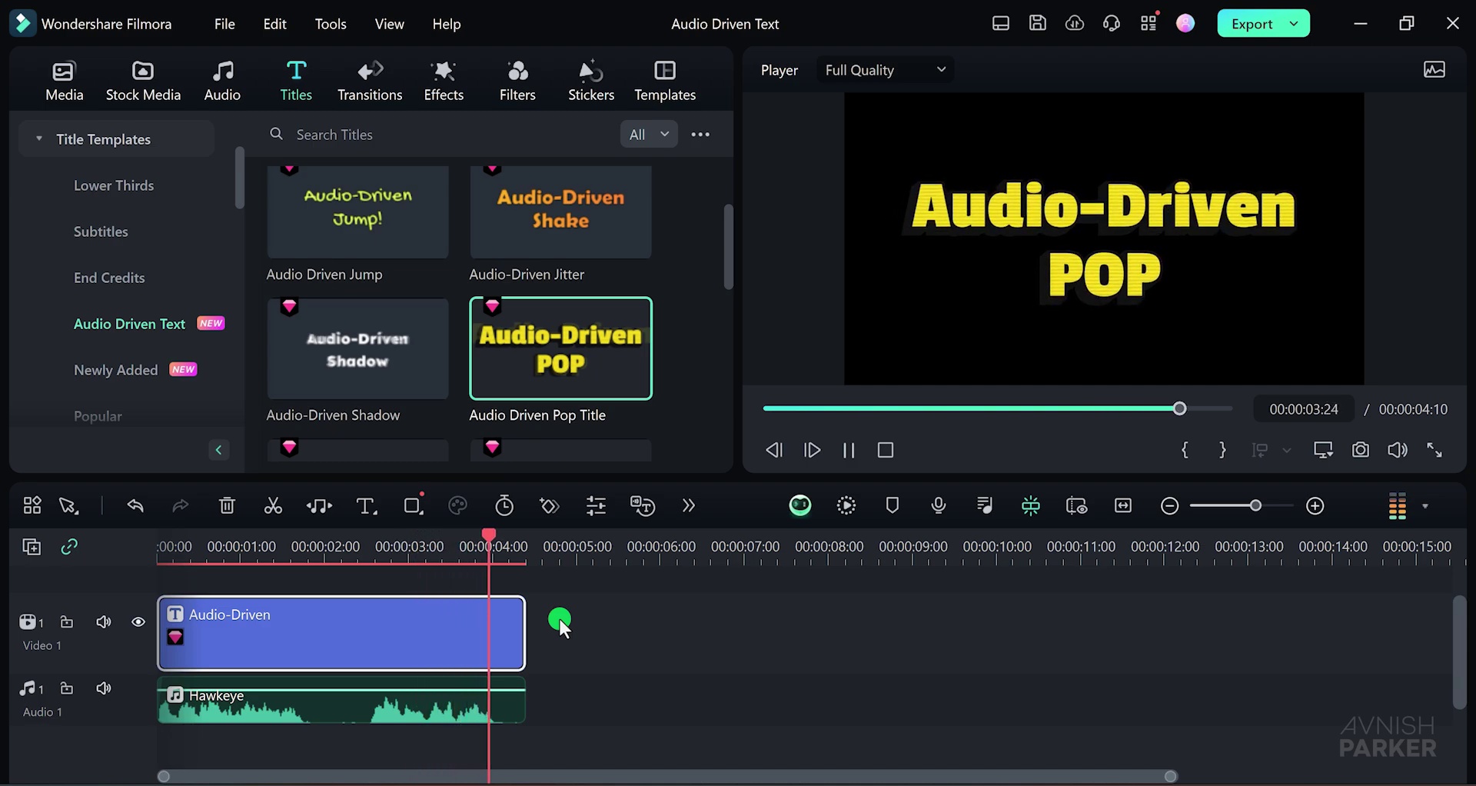
{"action": "key", "text": "space"}
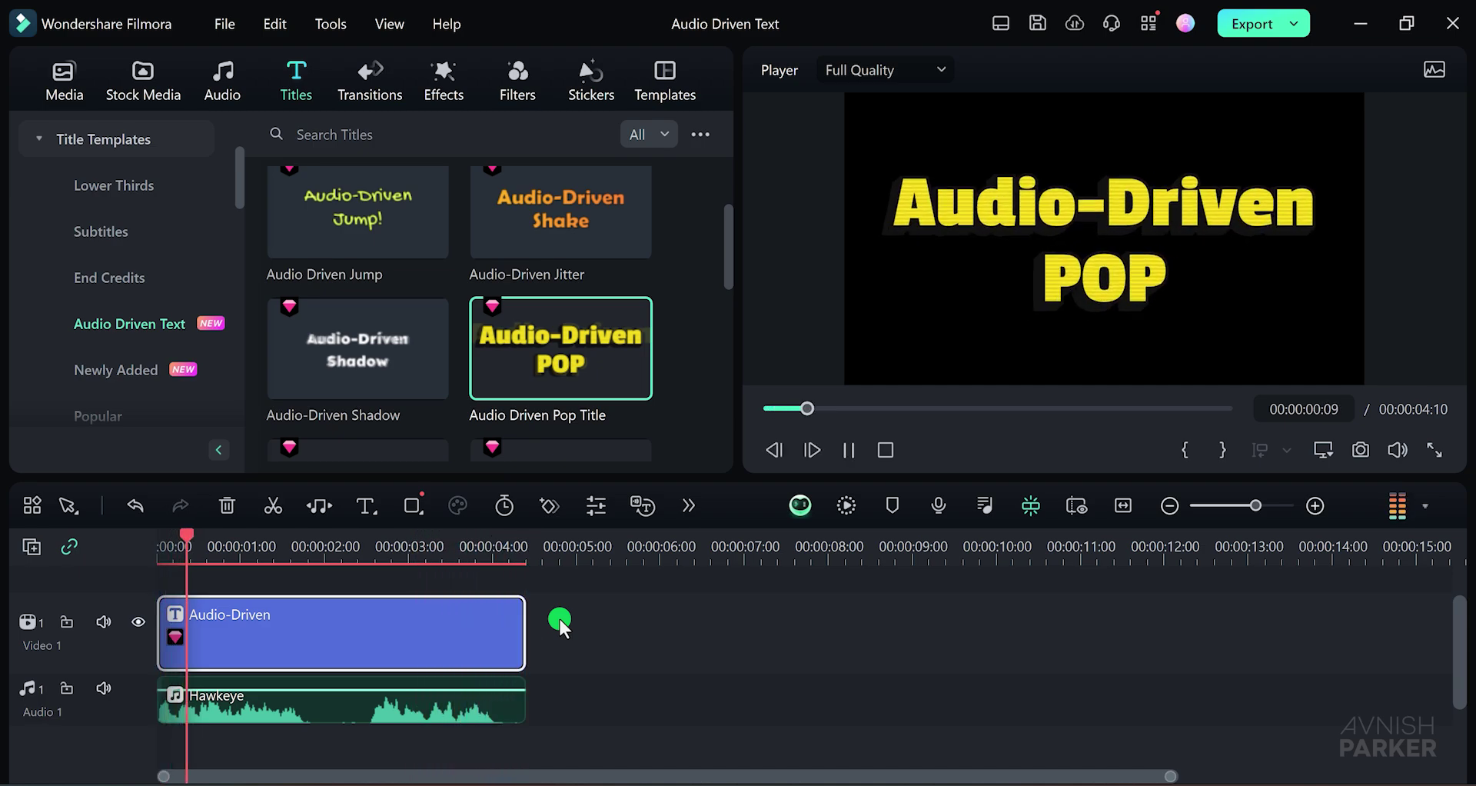
Replace the title text with the pasted Hawkeye quote, broken into two lines before 'some'.
{"action": "double_click", "coordinate": [422, 627]}
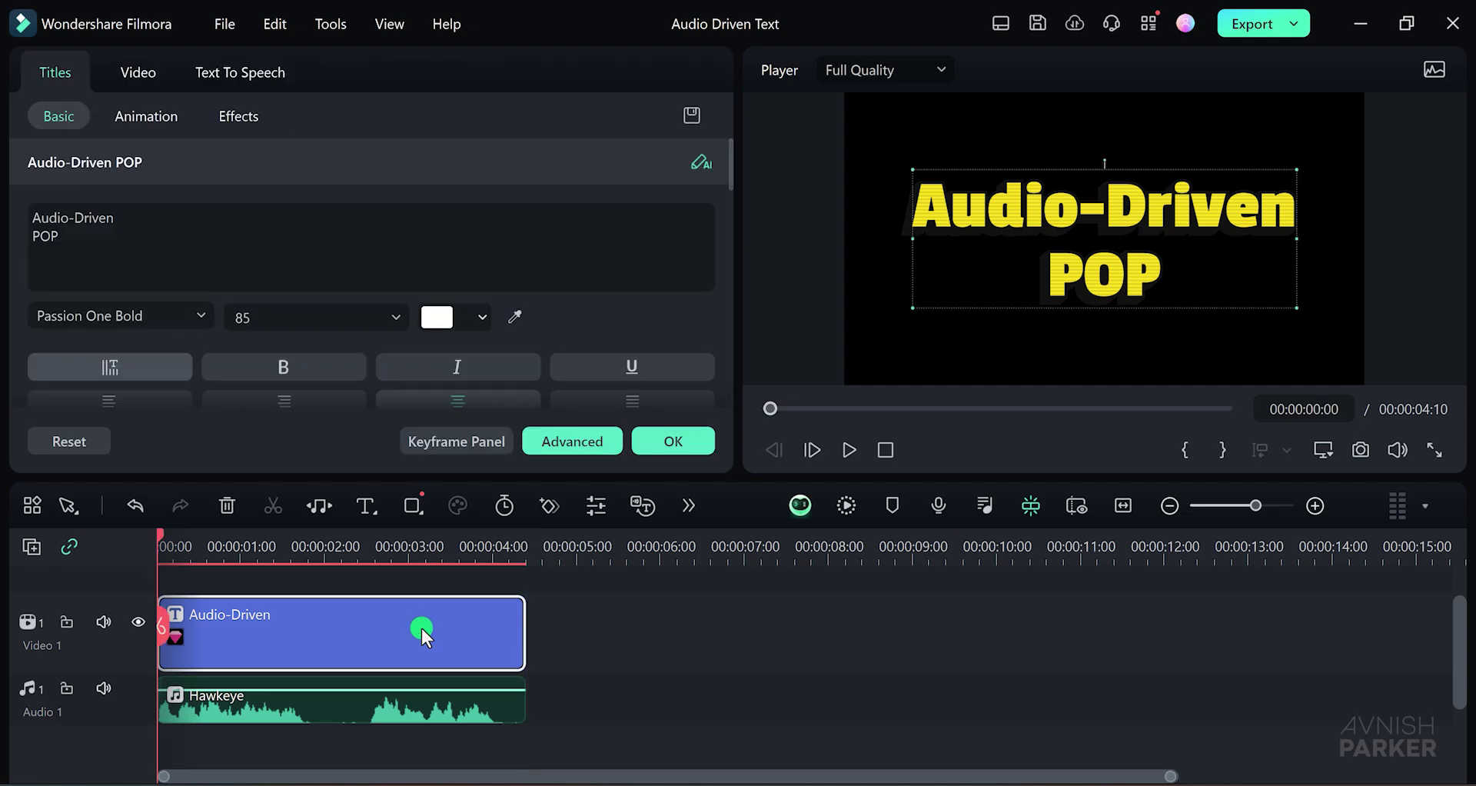
{"action": "left_click", "coordinate": [139, 217]}
{"action": "key", "text": "ctrl+shift+Left"}
{"action": "key", "text": "ctrl+shift+Left"}
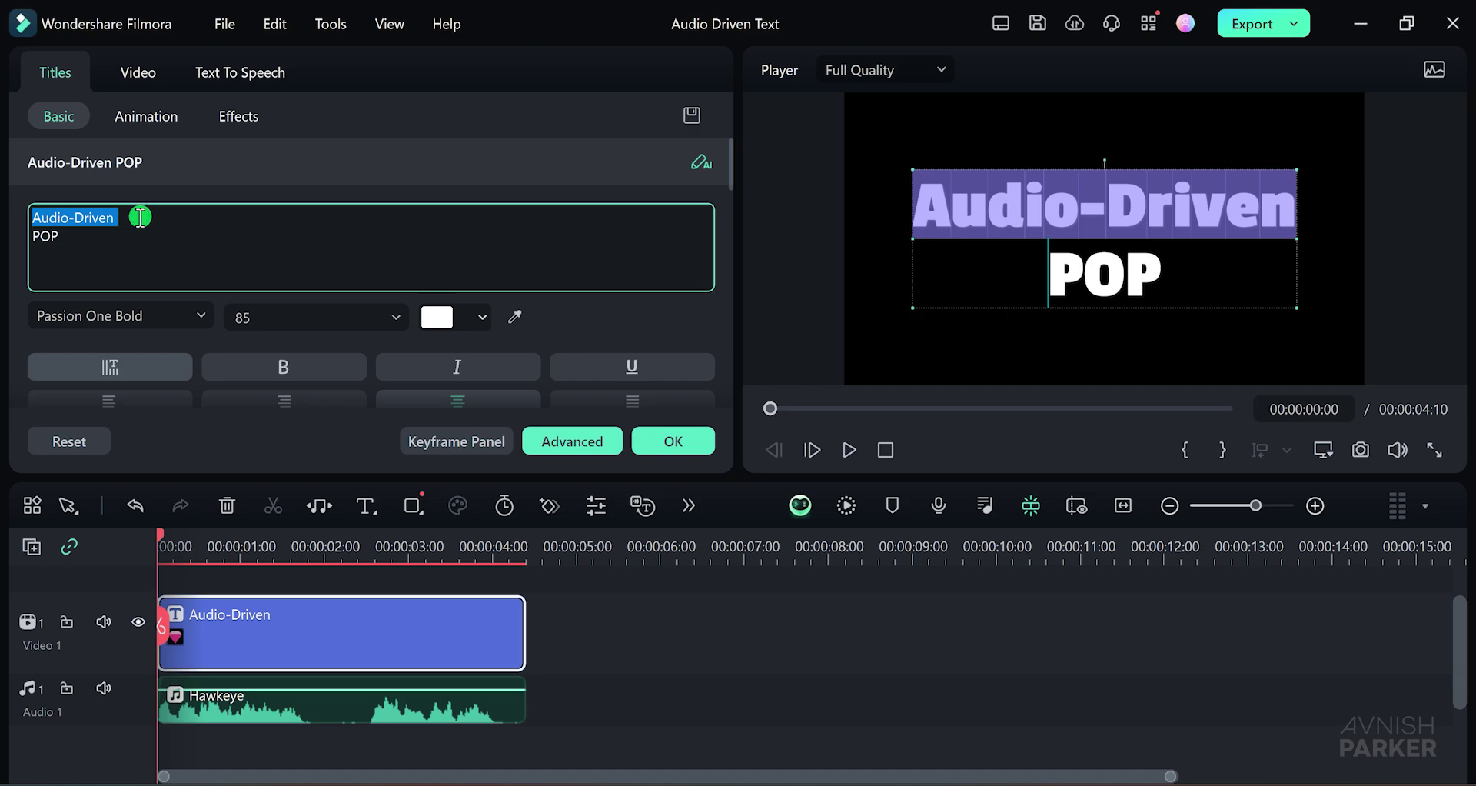
{"action": "key", "text": "ctrl+a"}
{"action": "type", "text": "If we’re going to win this fight, some of us might have to lose it."}
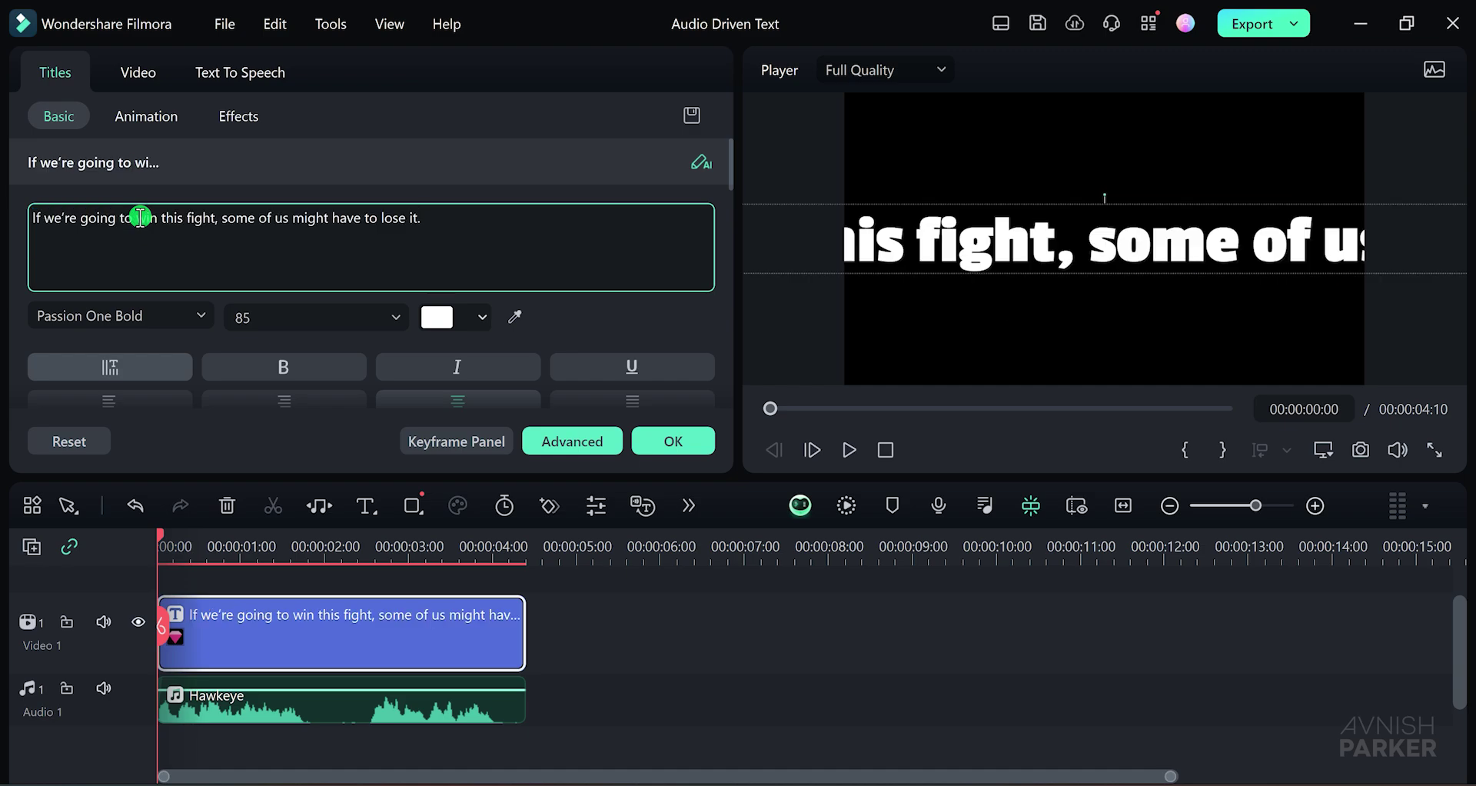
{"action": "key", "text": "Return"}
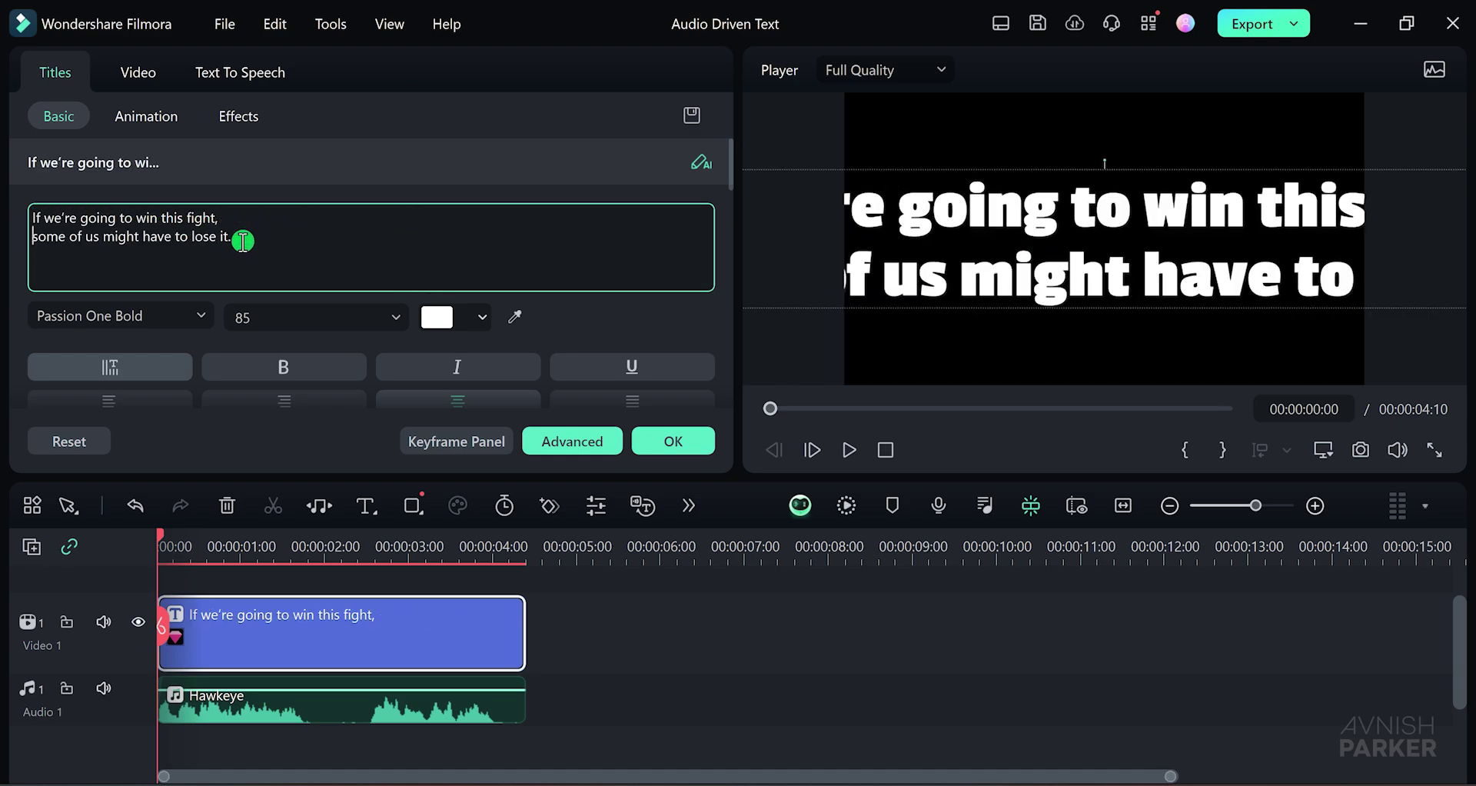
Set the title size to 18 and try multicolour style presets on it.
{"action": "left_click", "coordinate": [393, 319]}
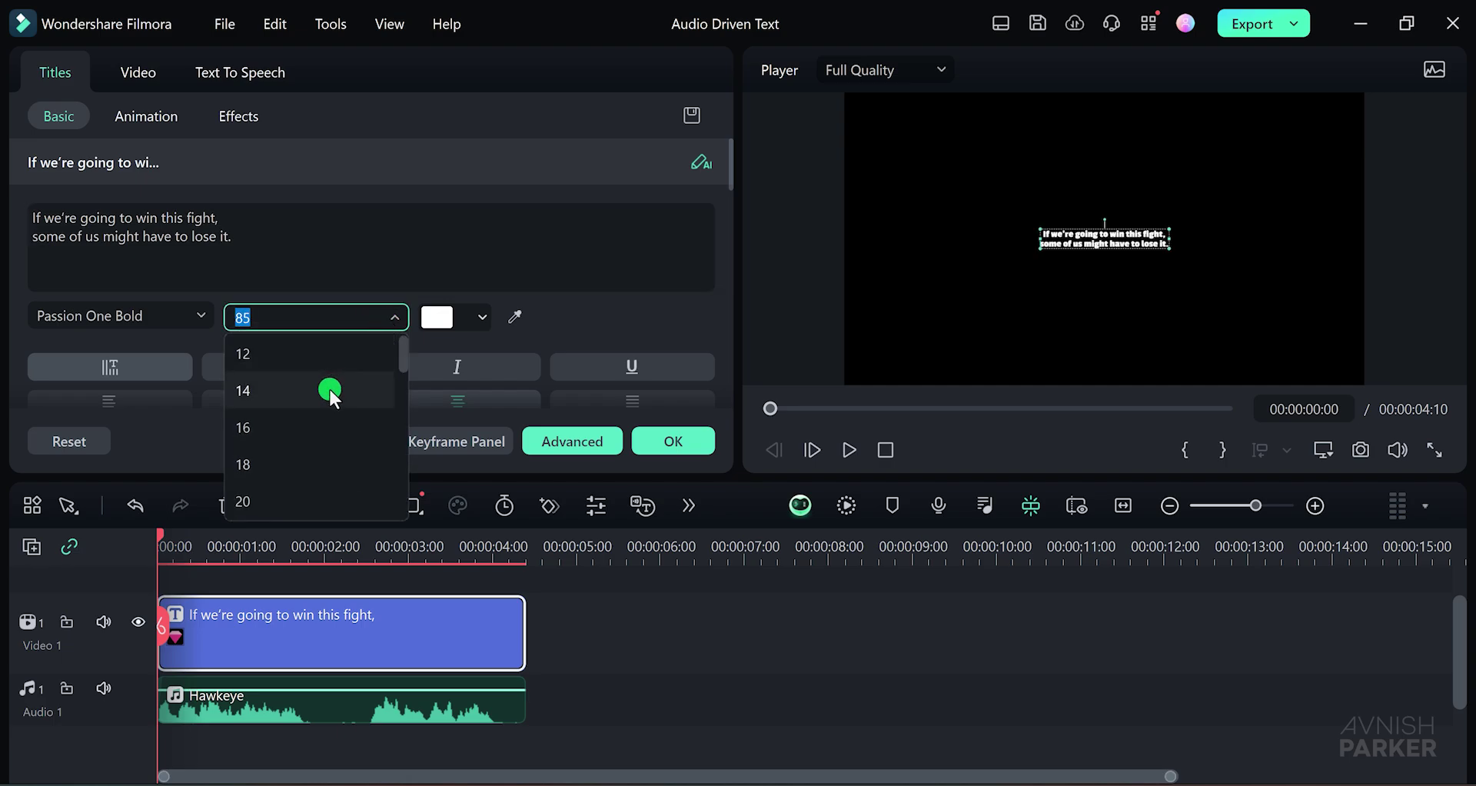
{"action": "left_click", "coordinate": [257, 462]}
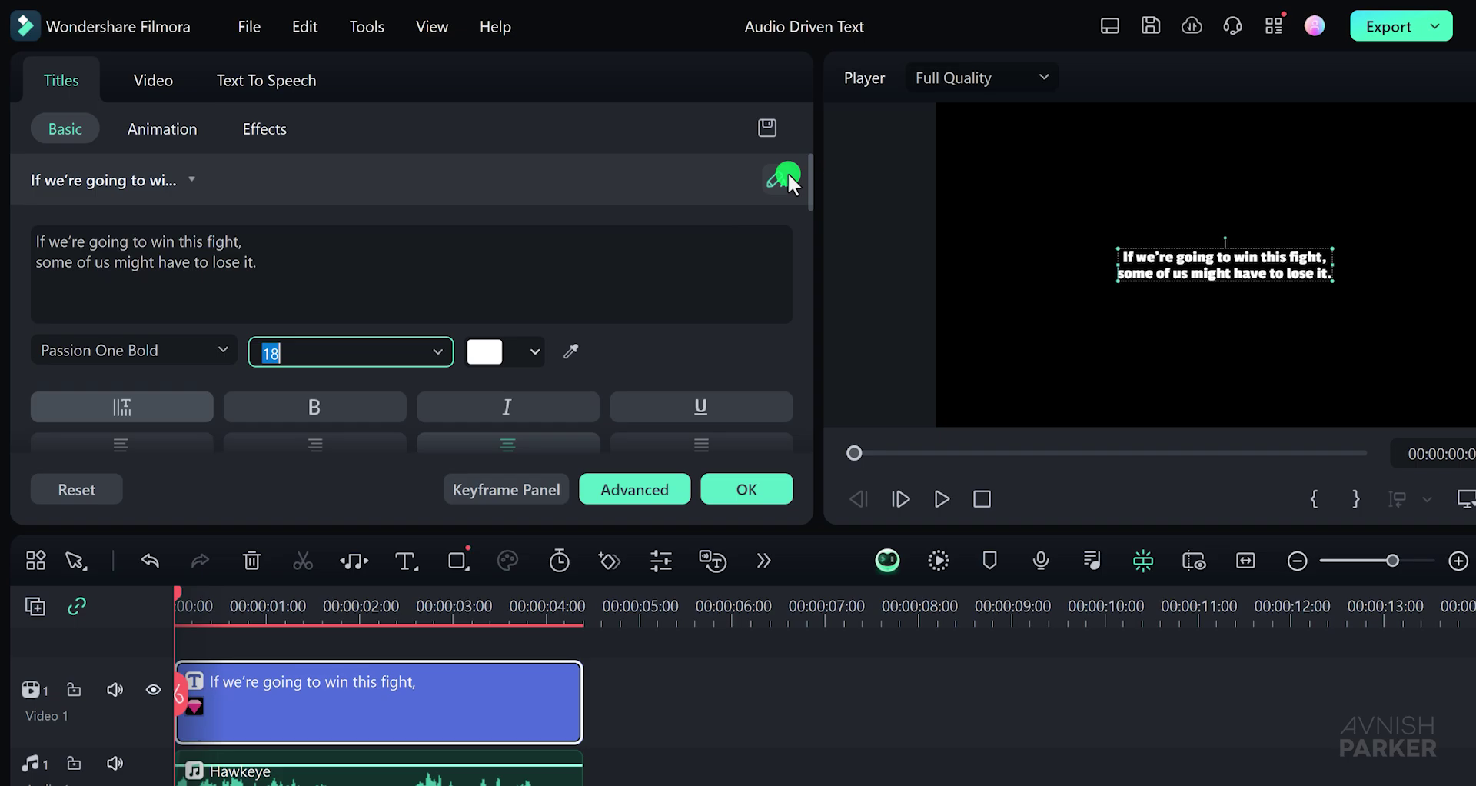
{"action": "left_click_drag", "start_coordinate": [810, 166], "coordinate": [805, 245]}
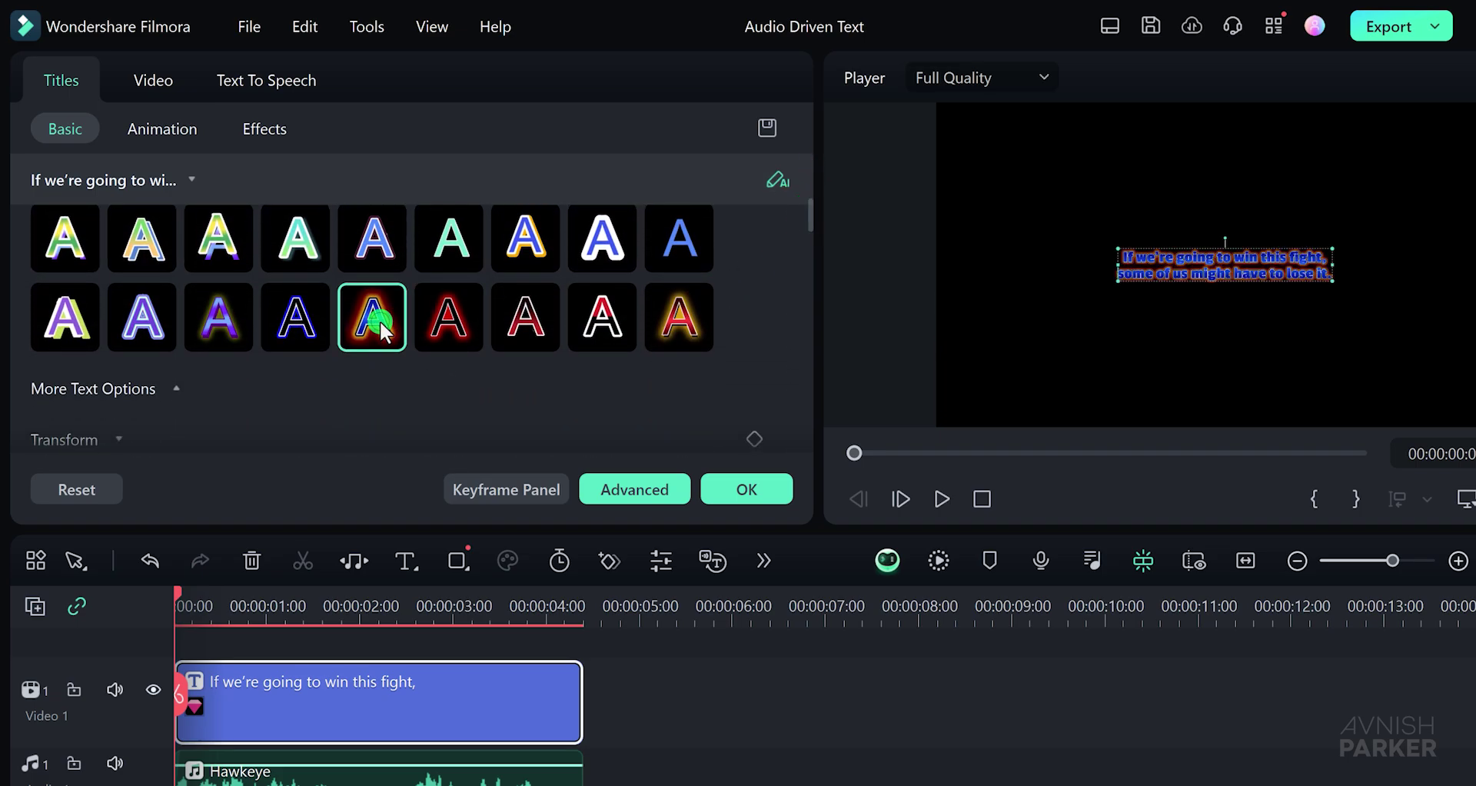
{"action": "left_click", "coordinate": [510, 252]}
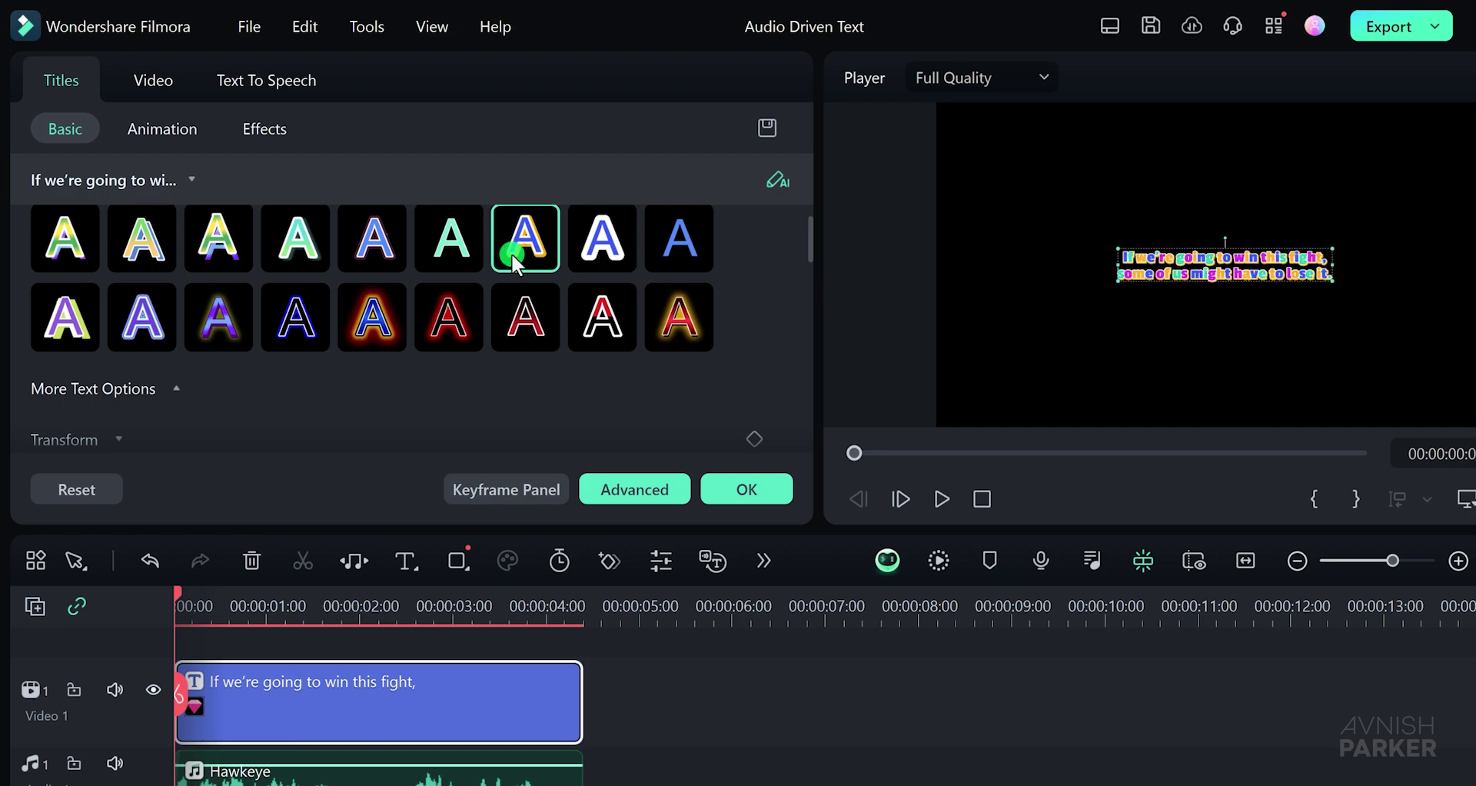
{"action": "left_click", "coordinate": [598, 243]}
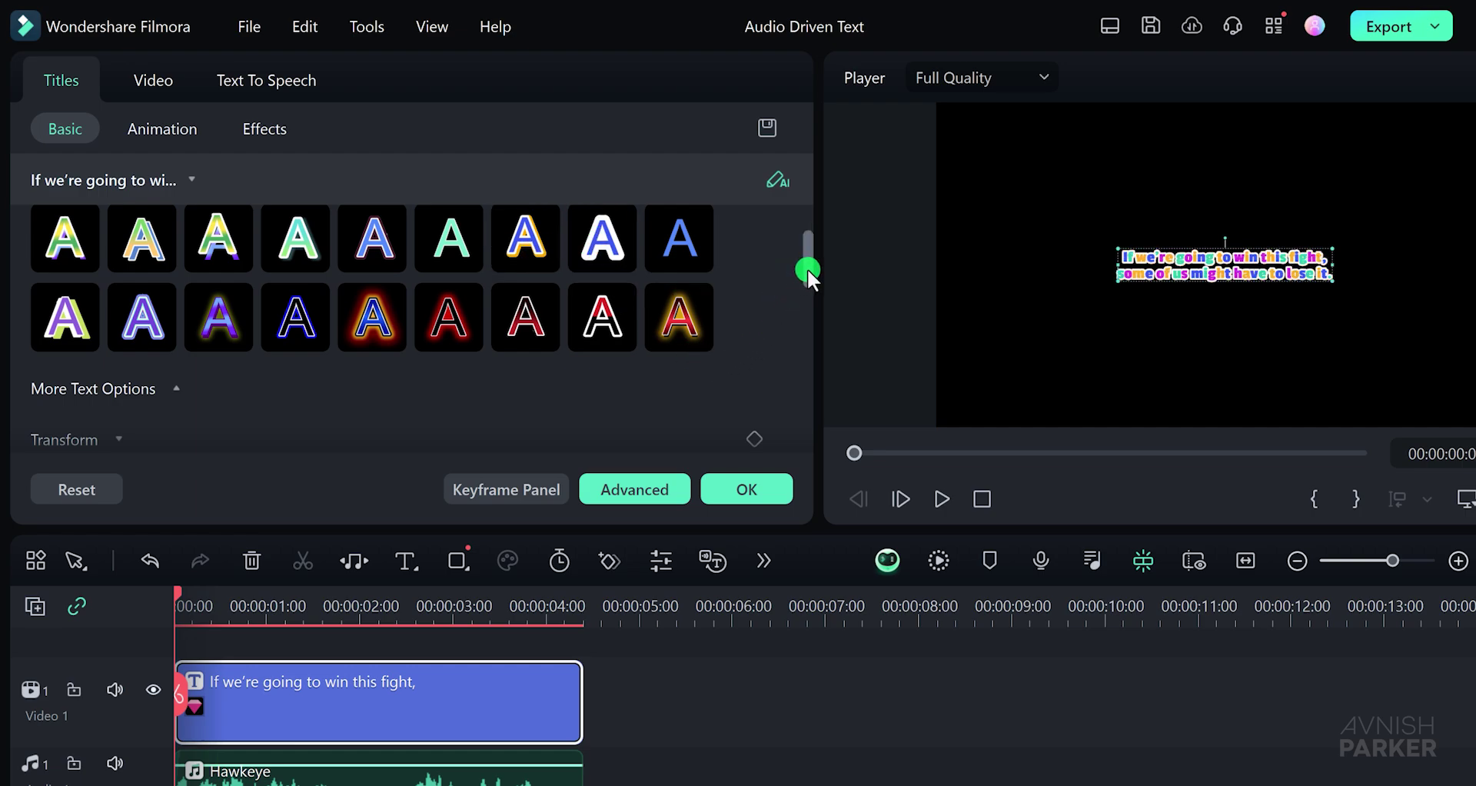
{"action": "left_click_drag", "start_coordinate": [808, 269], "coordinate": [804, 205]}
Increase the title text size to 36.
{"action": "left_click", "coordinate": [437, 289]}
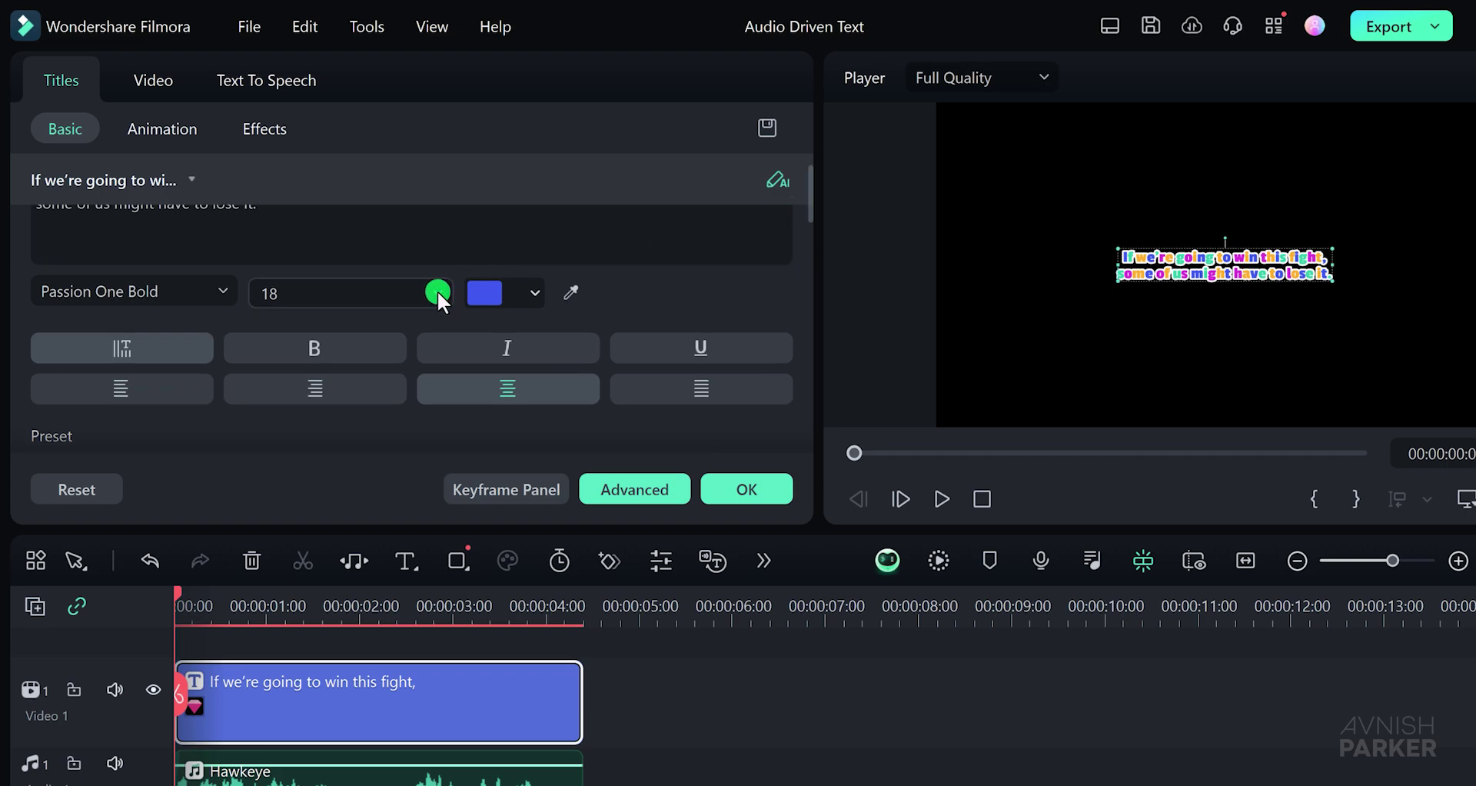
{"action": "scroll", "coordinate": [338, 429], "scroll_direction": "down", "scroll_amount": 1}
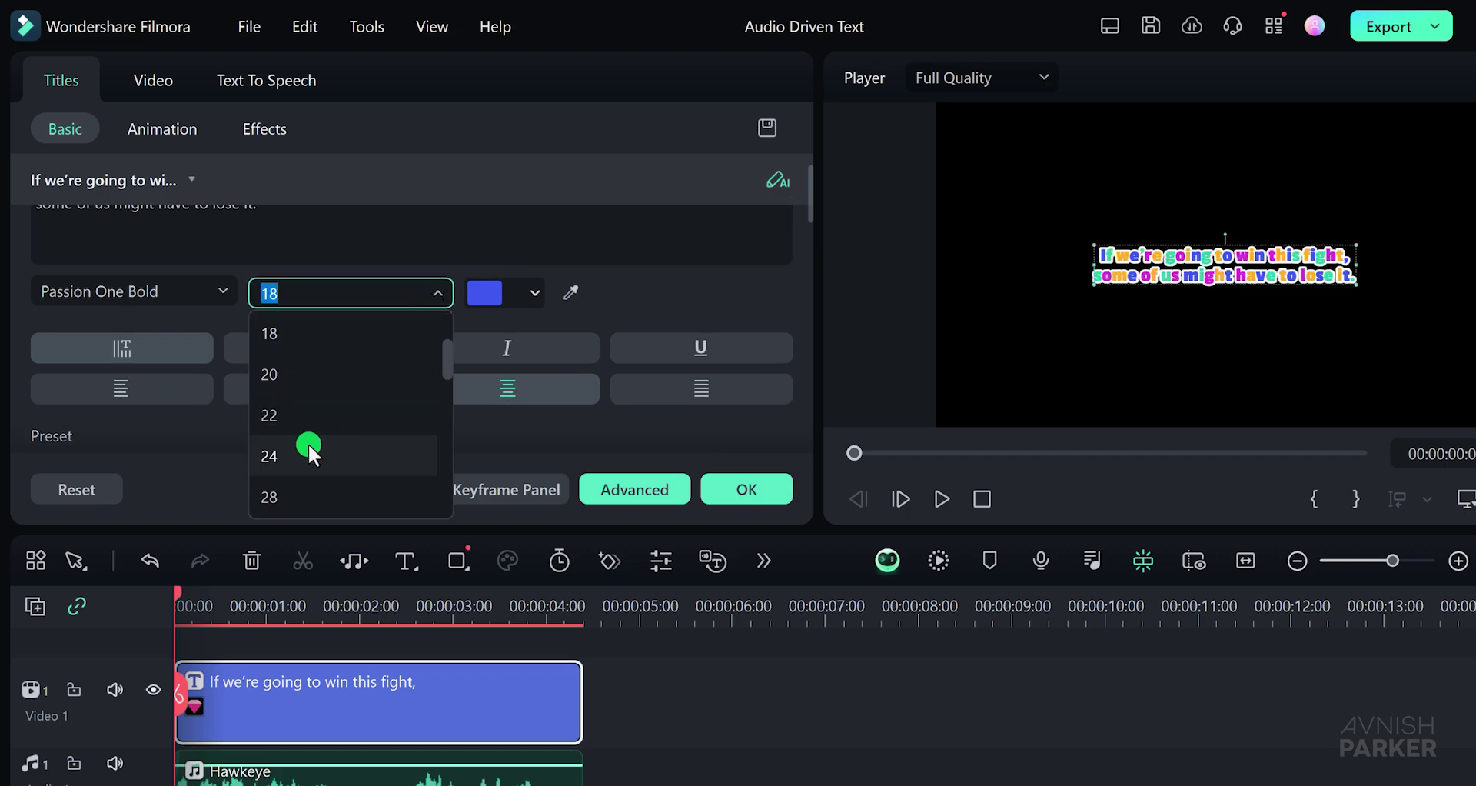
{"action": "scroll", "coordinate": [303, 445], "scroll_direction": "down", "scroll_amount": 1}
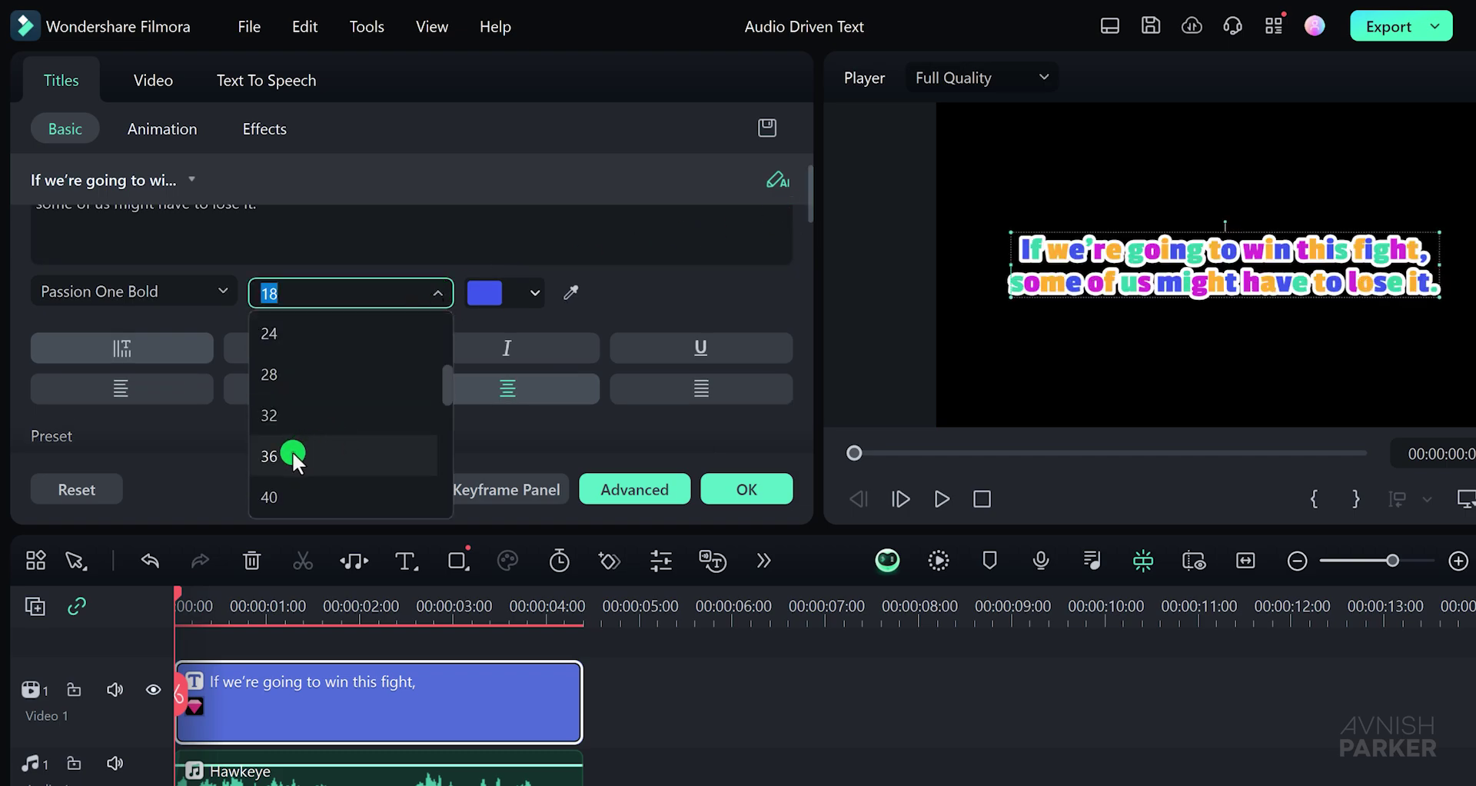
{"action": "left_click", "coordinate": [292, 454]}
{"action": "left_click_drag", "start_coordinate": [806, 213], "coordinate": [800, 259]}
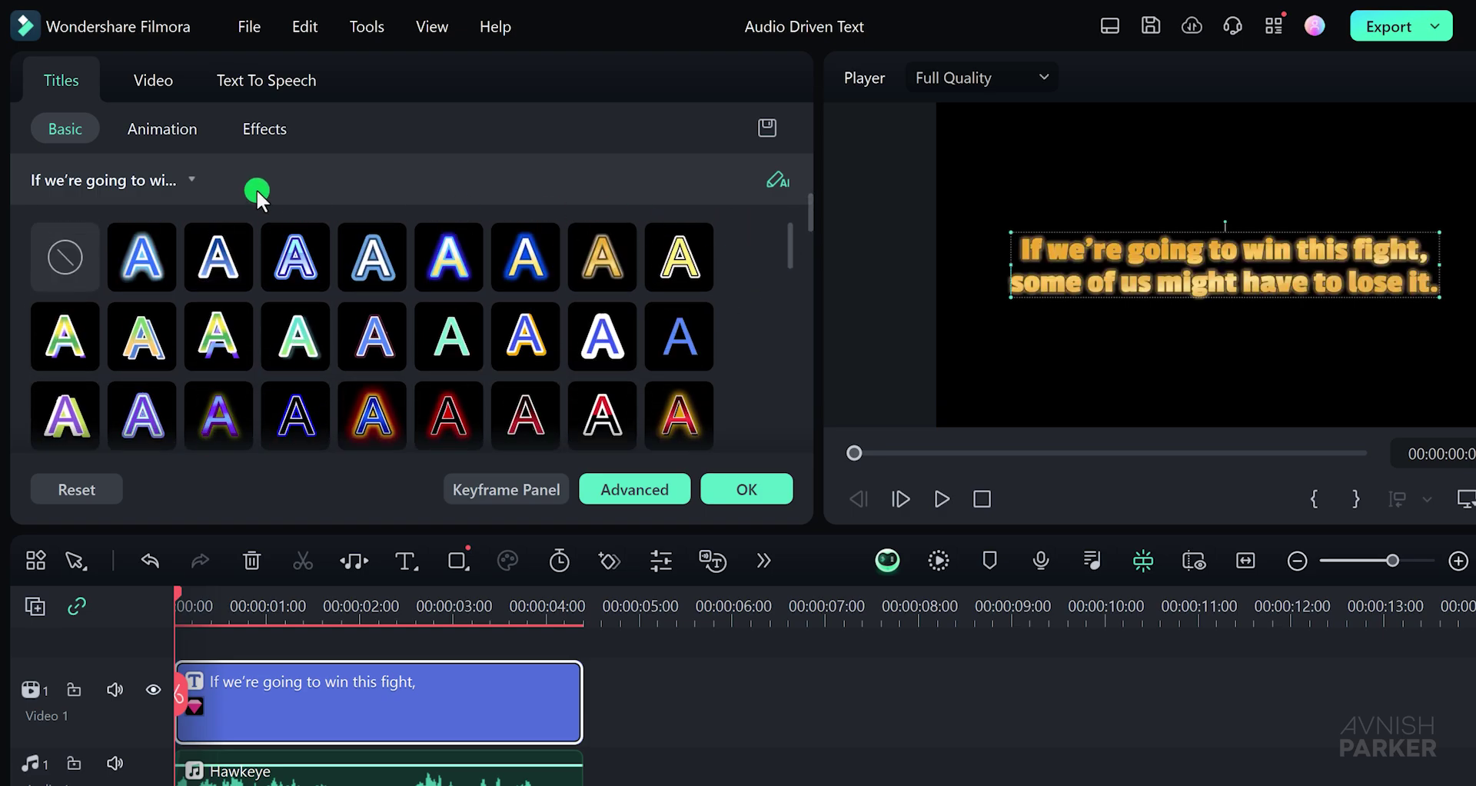
Change the title font to Patua One and preview the result.
{"action": "left_click", "coordinate": [192, 179]}
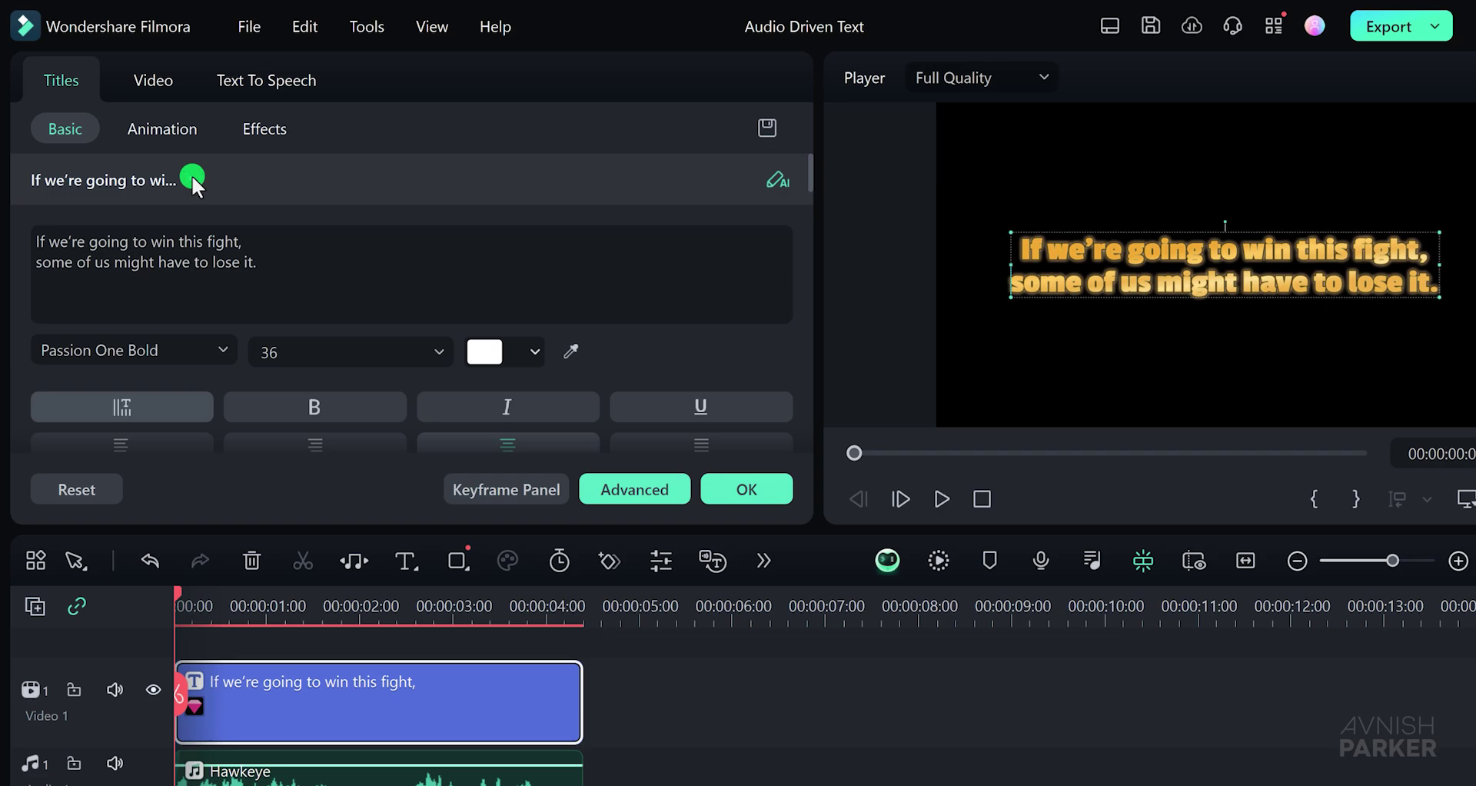
{"action": "left_click", "coordinate": [219, 344]}
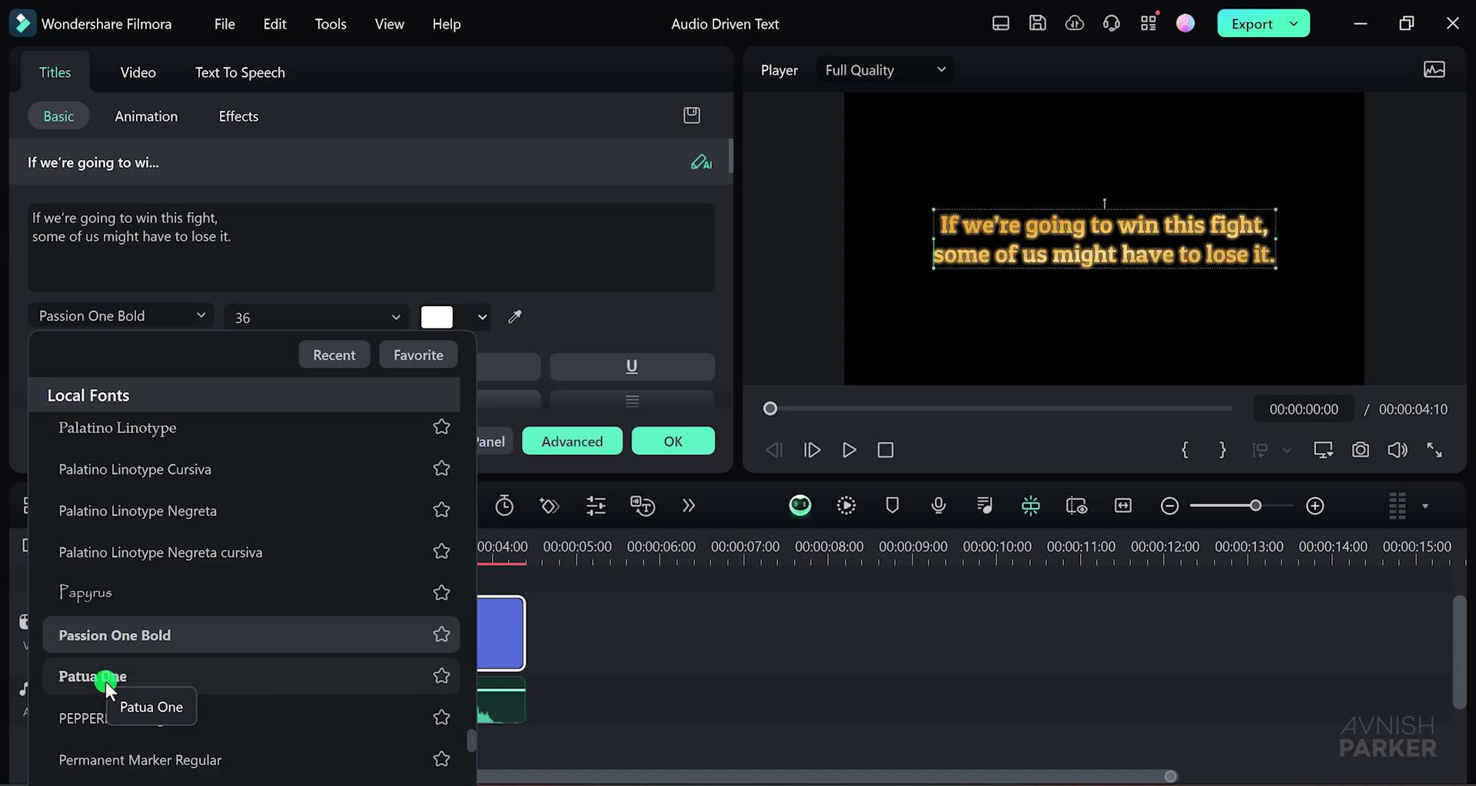
{"action": "left_click", "coordinate": [105, 681]}
{"action": "left_click", "coordinate": [846, 452]}
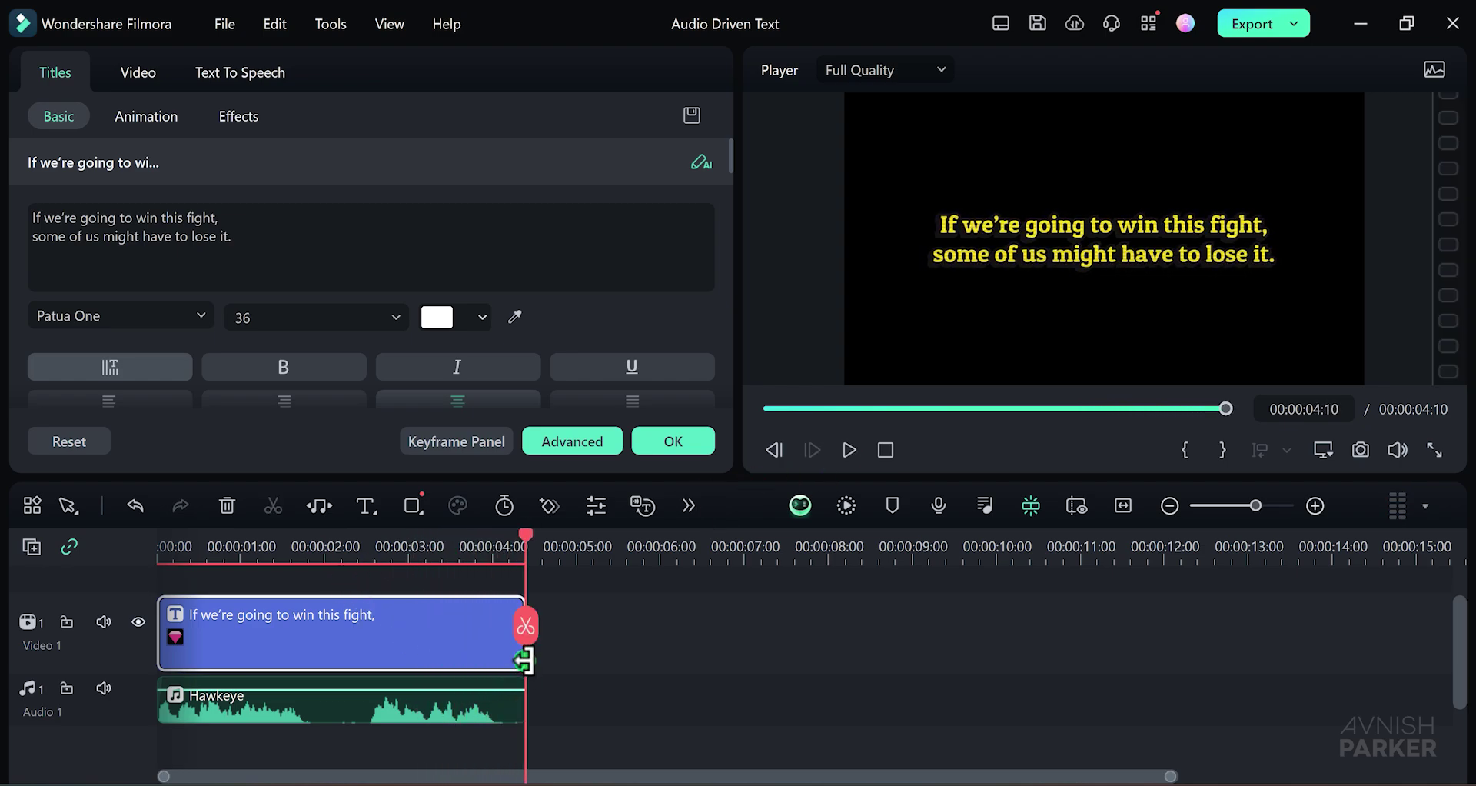
Shorten the title clip and delete its second line, leaving only the first line.
{"action": "left_click_drag", "start_coordinate": [525, 659], "coordinate": [367, 667]}
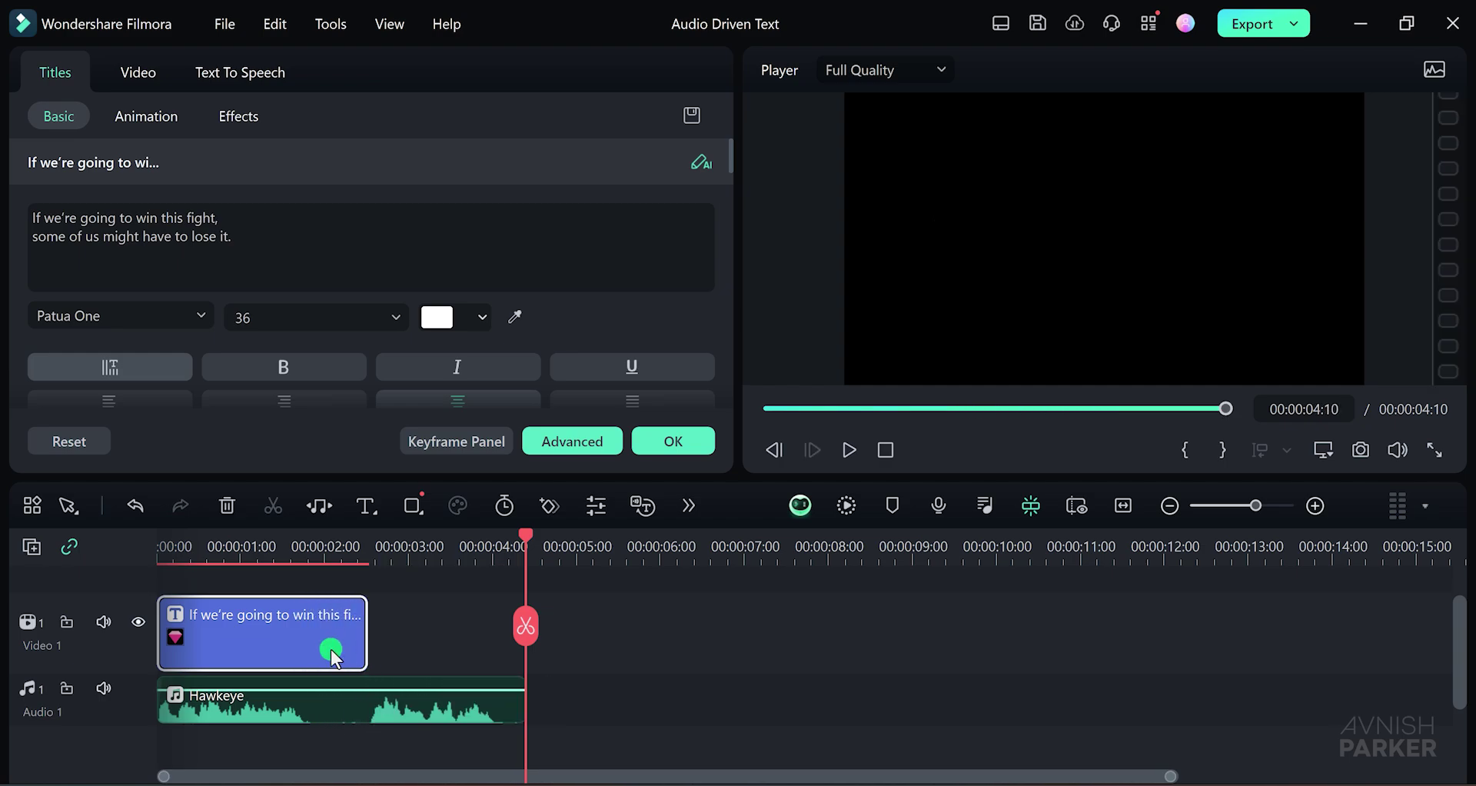
{"action": "left_click", "coordinate": [298, 553]}
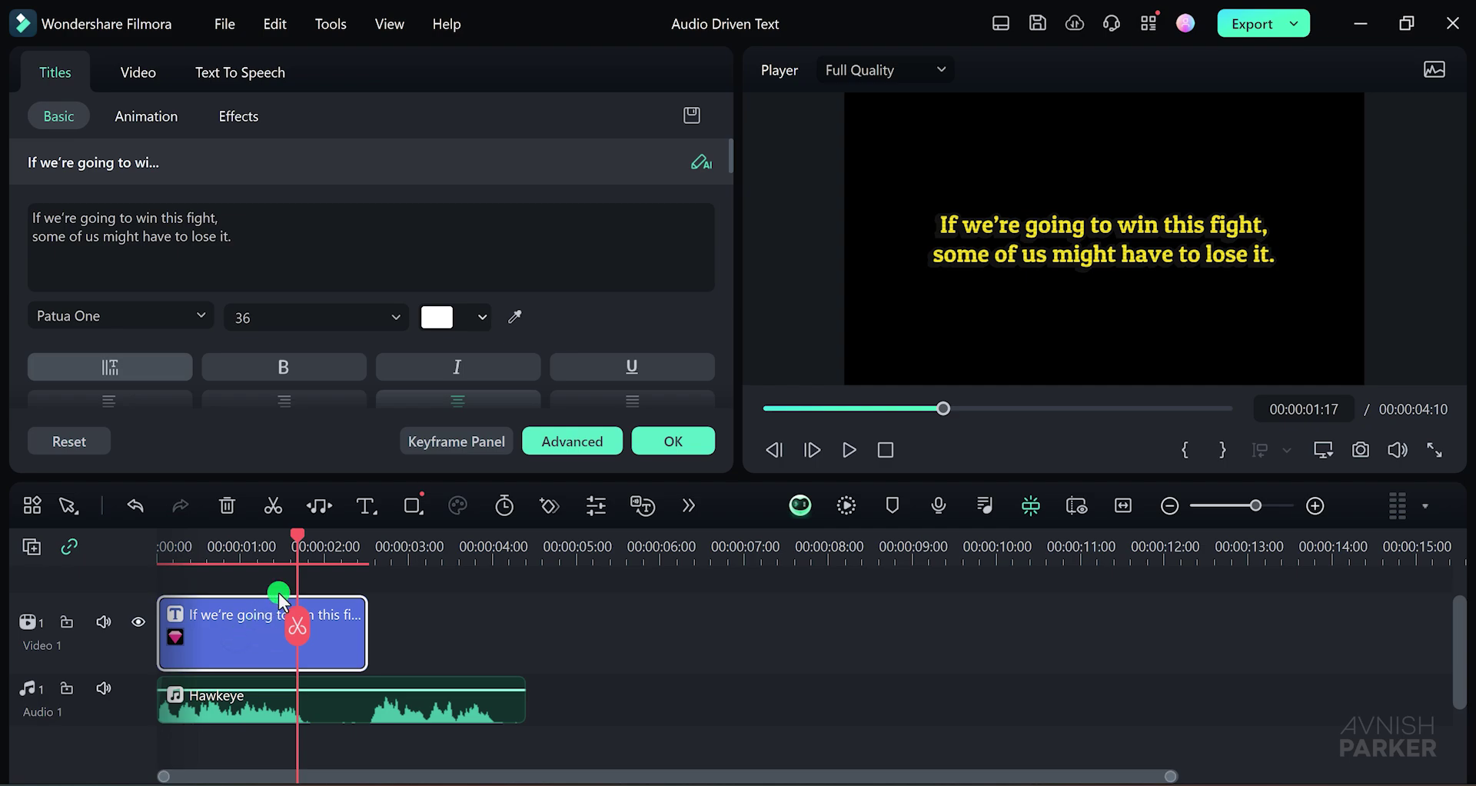
{"action": "left_click", "coordinate": [238, 234]}
{"action": "left_click_drag", "start_coordinate": [243, 238], "coordinate": [36, 238]}
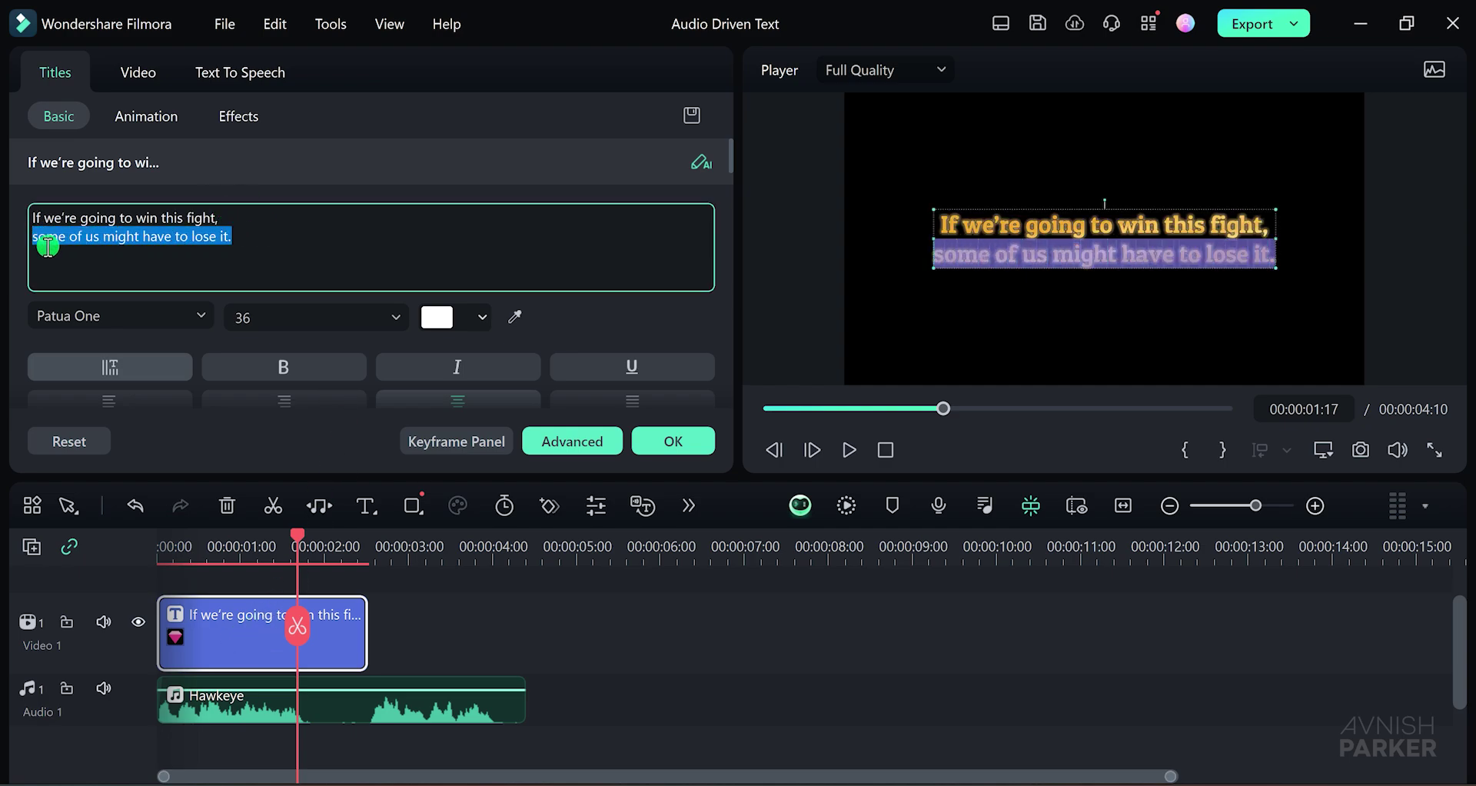
{"action": "key", "text": "BackSpace"}
{"action": "key", "text": "BackSpace"}
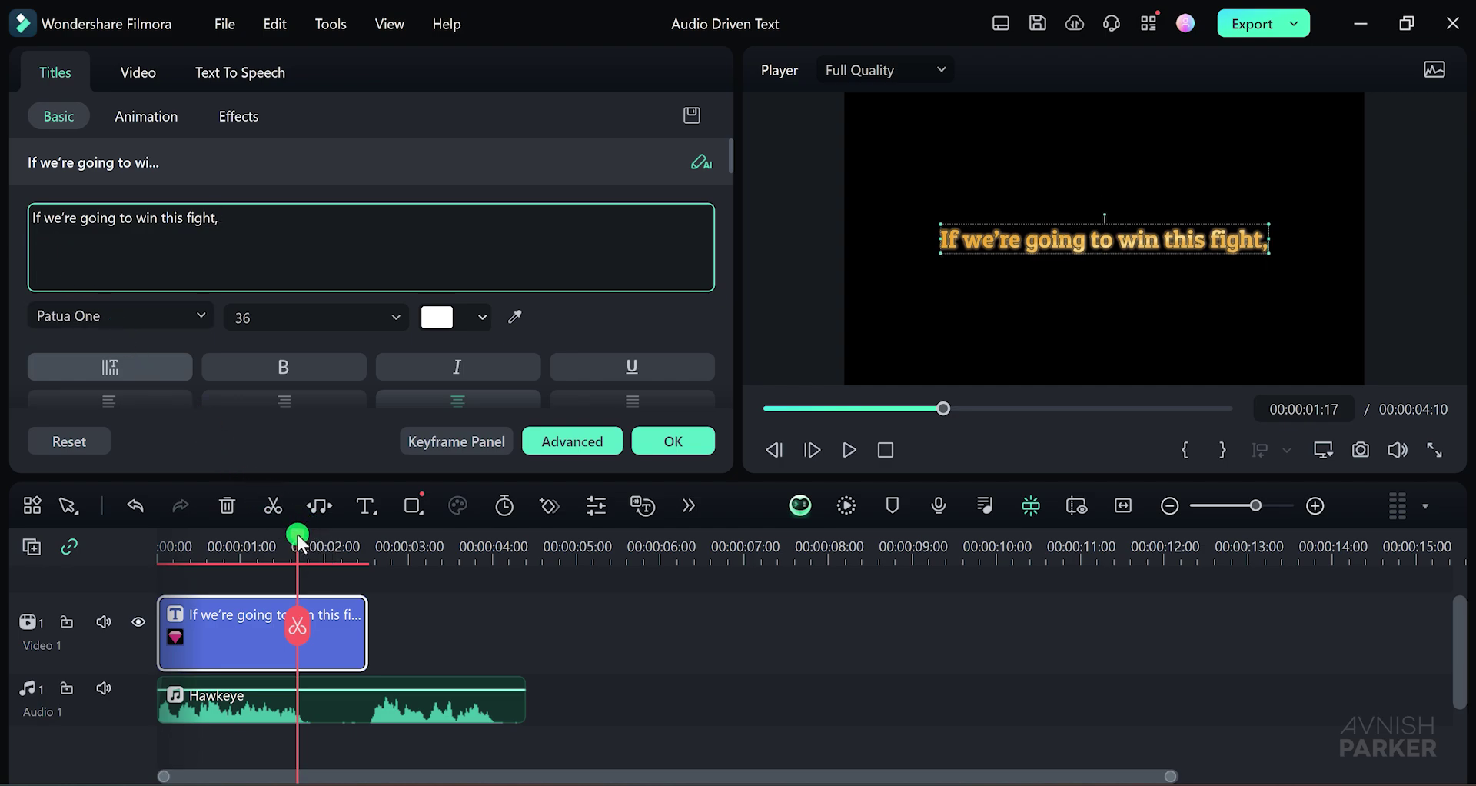
Duplicate the title after the first clip, paste line two into it, and end it with the audio.
{"action": "left_click_drag", "start_coordinate": [300, 544], "coordinate": [386, 547]}
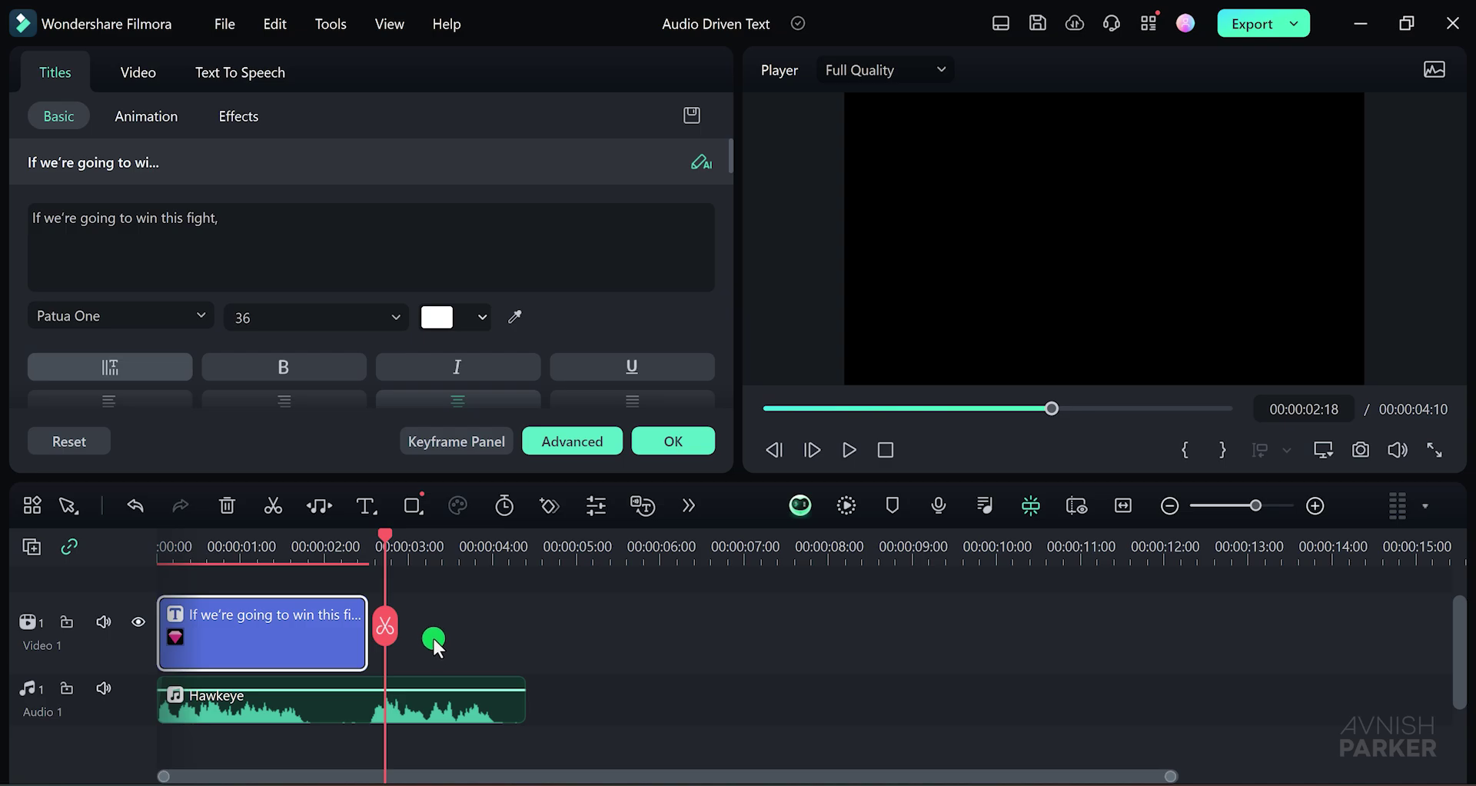
{"action": "right_click", "coordinate": [268, 647]}
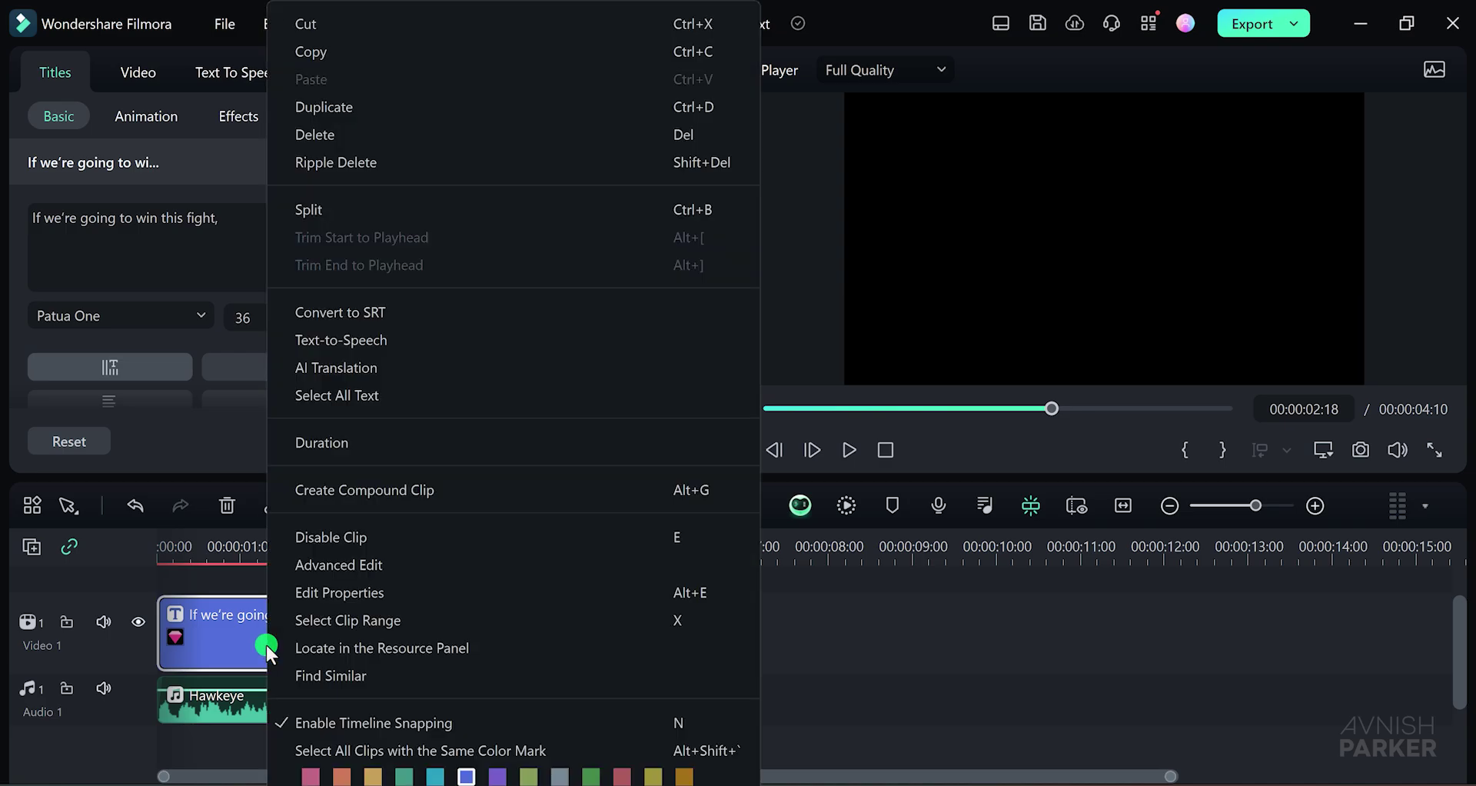
{"action": "left_click", "coordinate": [358, 109]}
{"action": "left_click_drag", "start_coordinate": [482, 619], "coordinate": [455, 620]}
{"action": "left_click", "coordinate": [459, 546]}
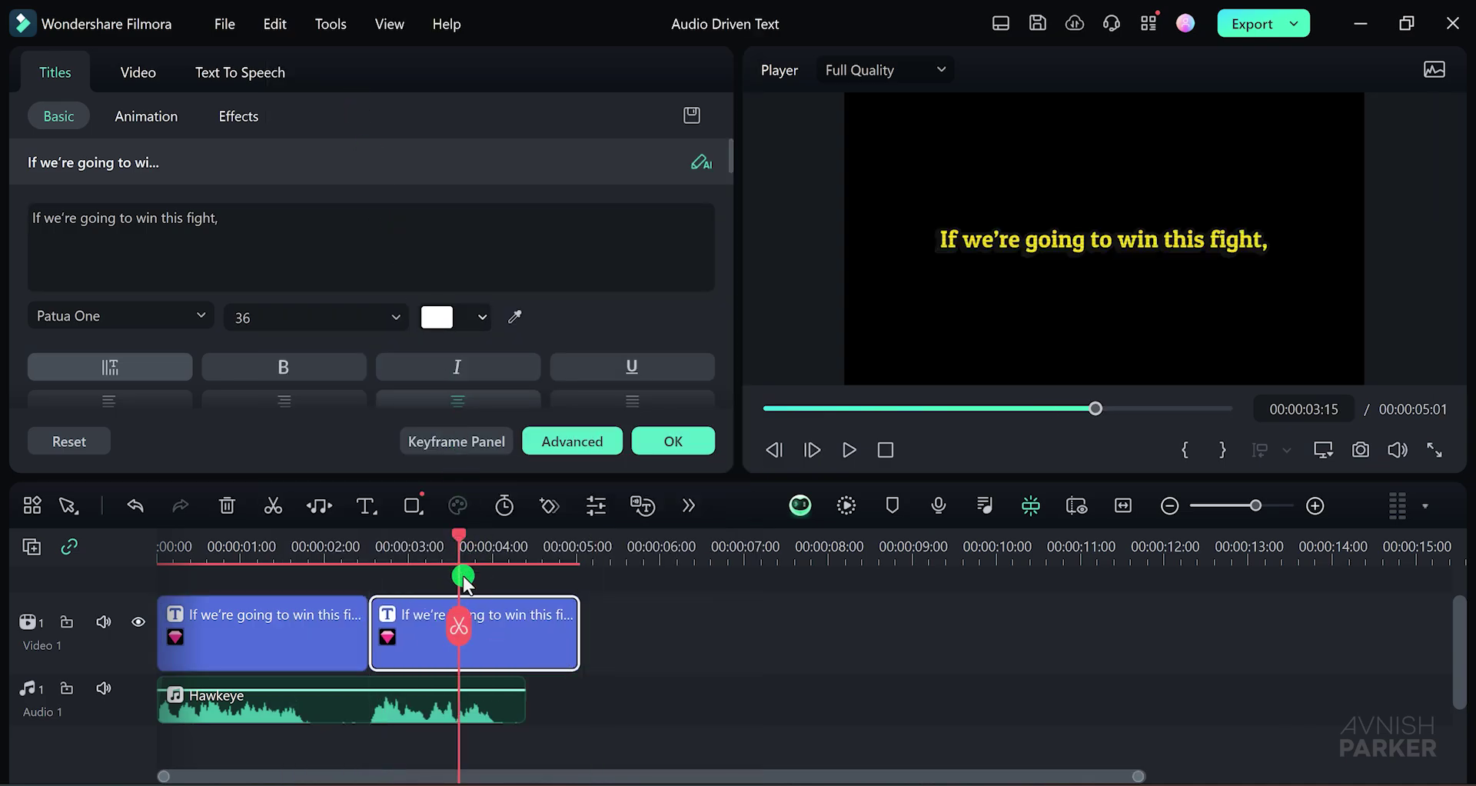
{"action": "triple_click", "coordinate": [292, 252]}
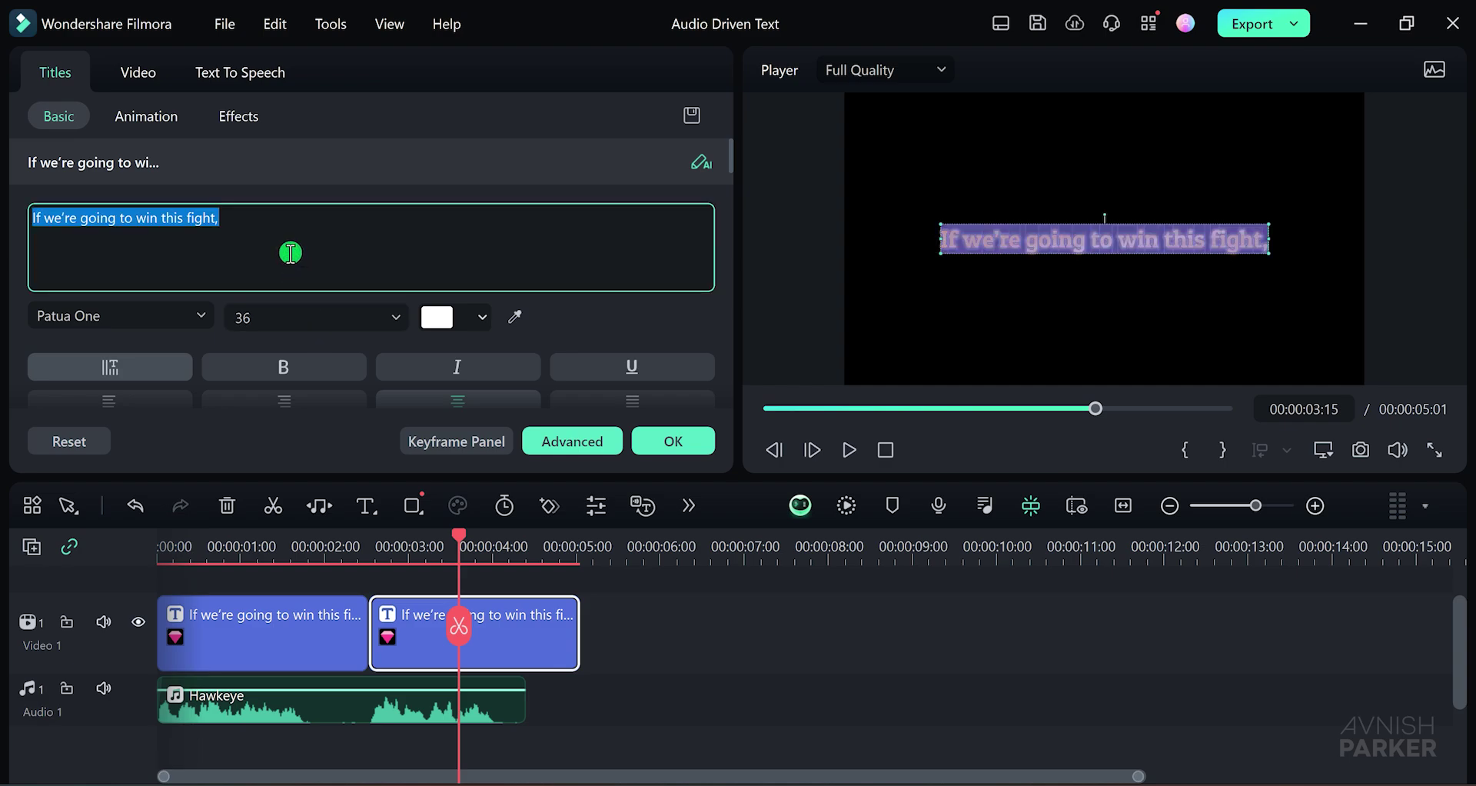
{"action": "type", "text": "some of us might have to lose it."}
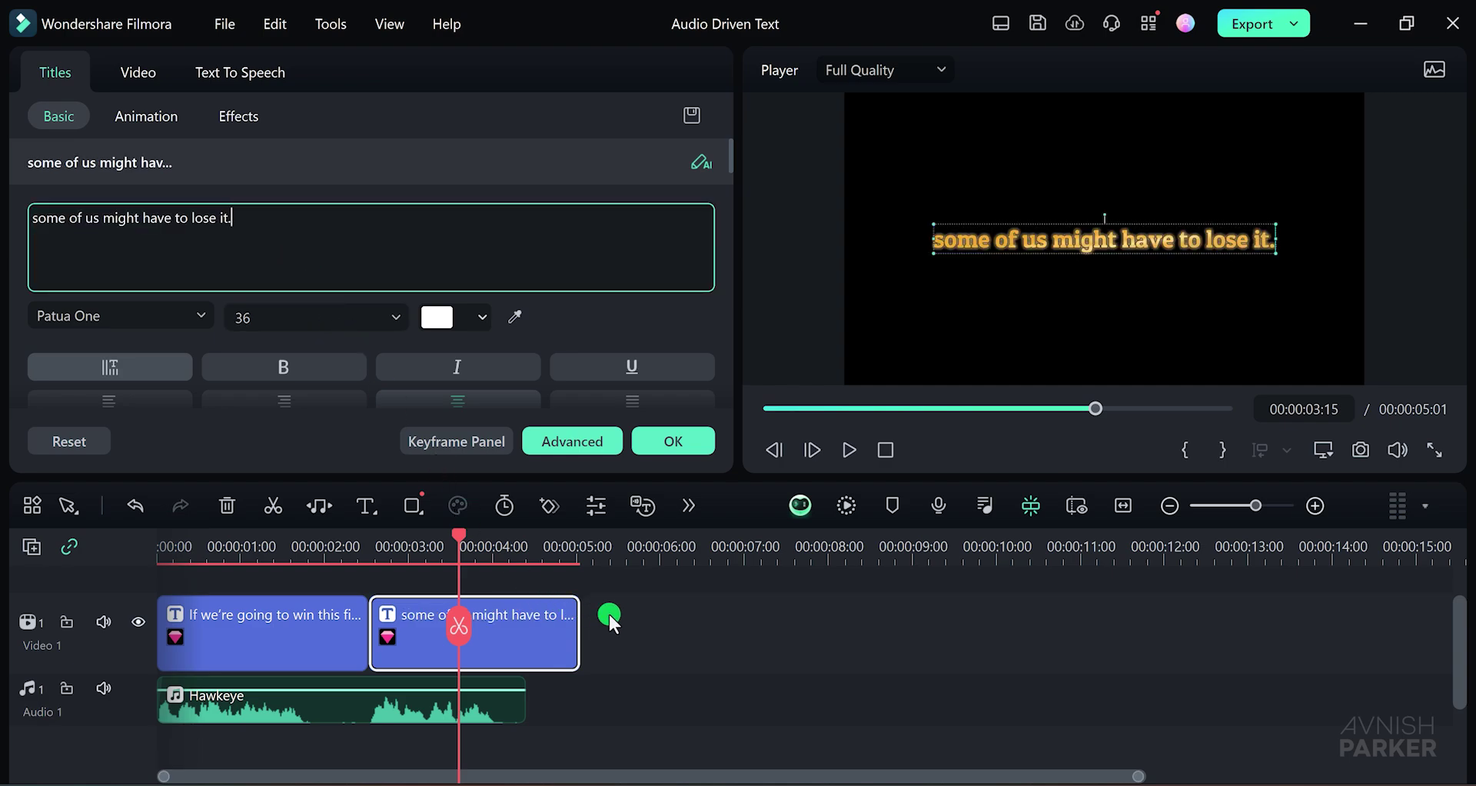
{"action": "left_click_drag", "start_coordinate": [578, 630], "coordinate": [524, 631]}
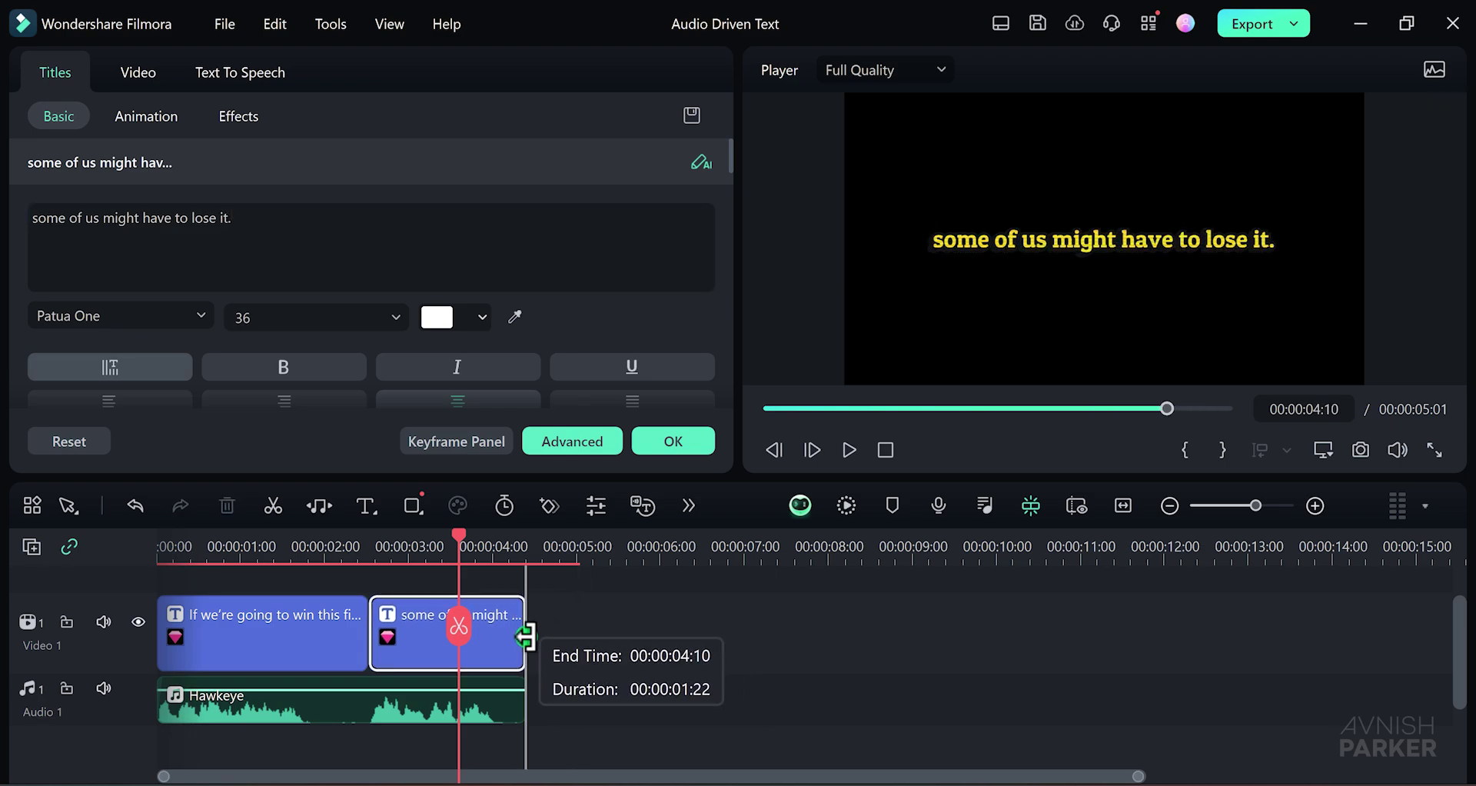
Play both subtitle clips from the start against the Hawkeye audio.
{"action": "left_click", "coordinate": [170, 554]}
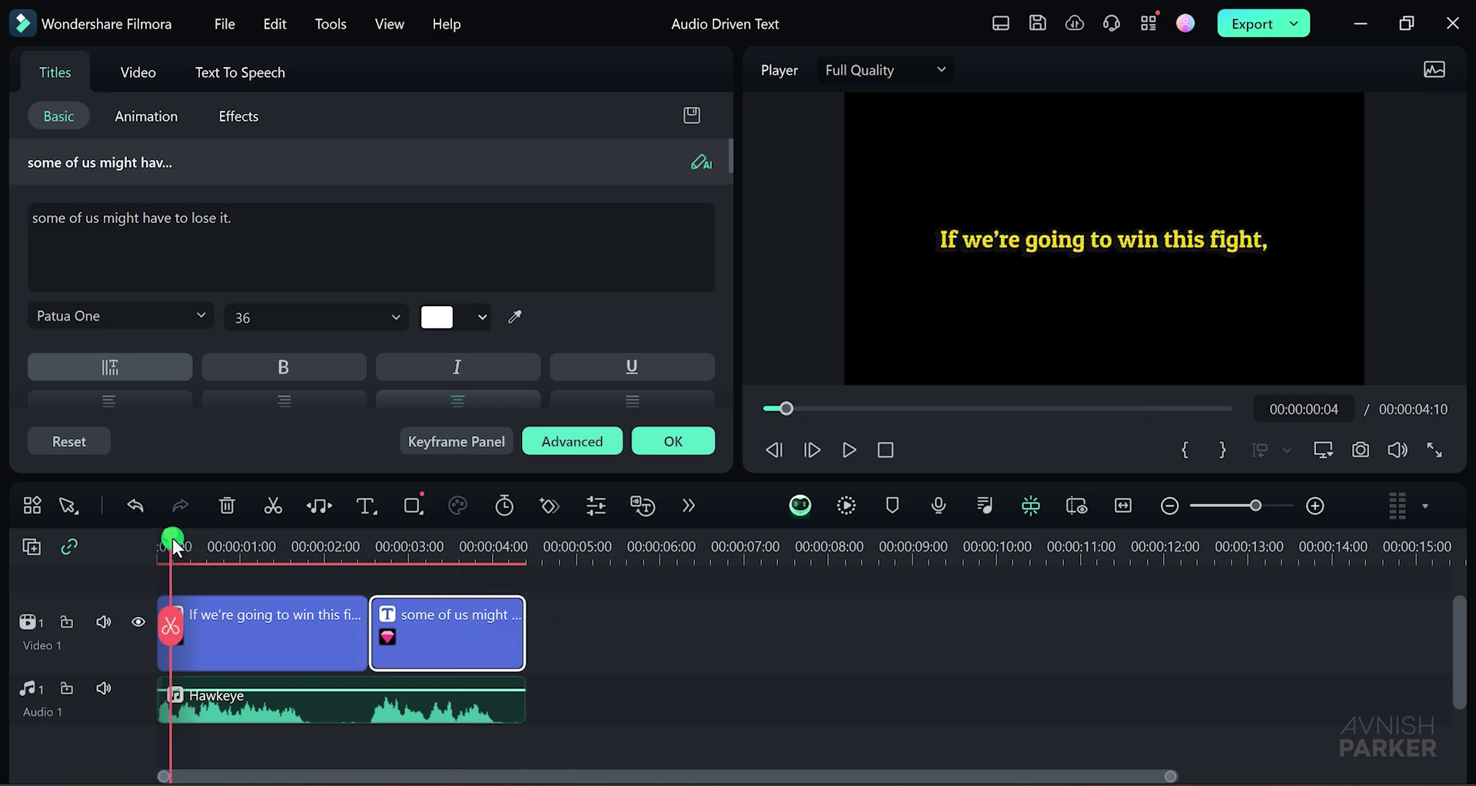
{"action": "key", "text": "space"}
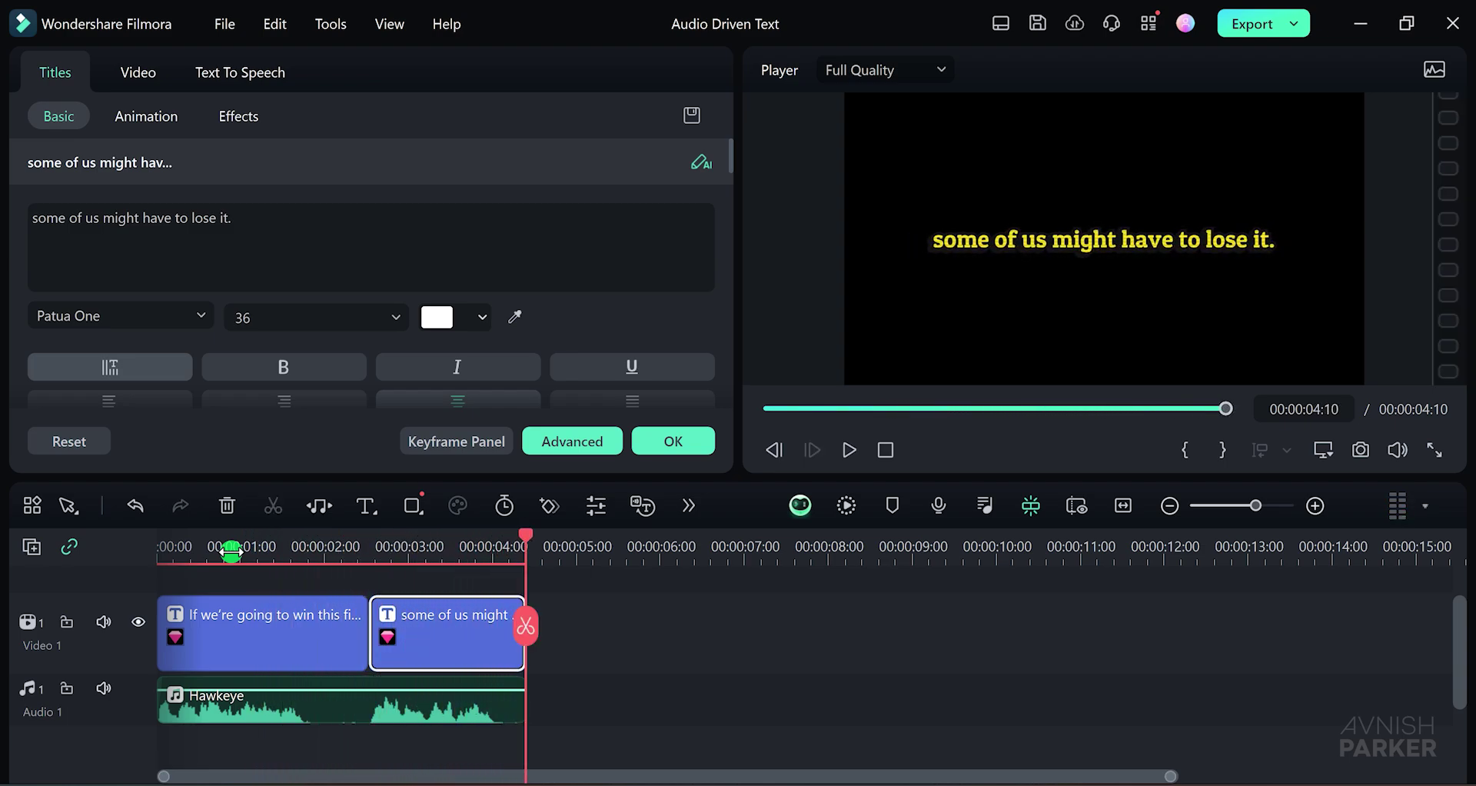
{"action": "key", "text": "space"}
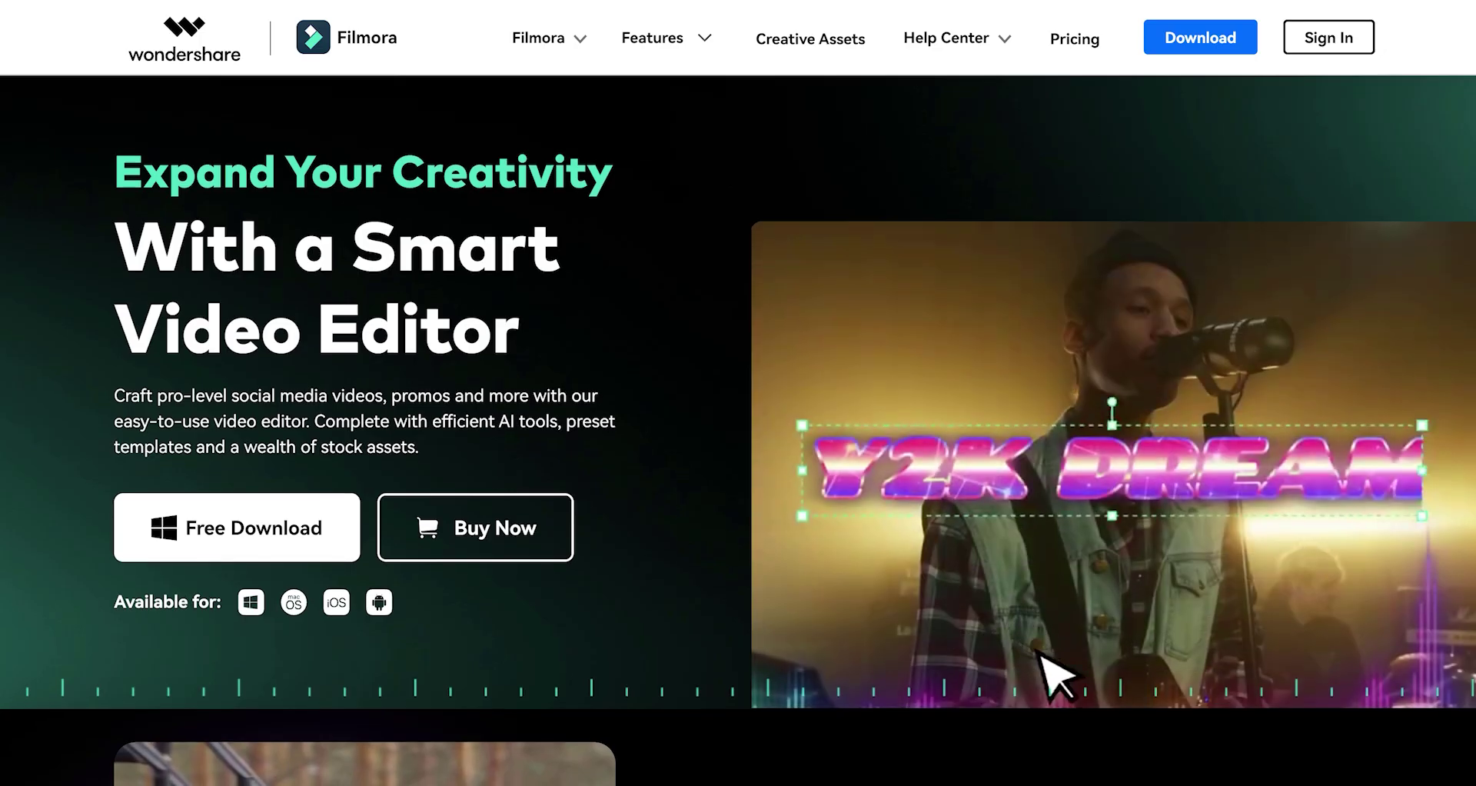
Scroll the Filmora homepage past Feedback & Collaboration and Call-to-Action Stickers features.
{"action": "scroll", "coordinate": [737, 384], "scroll_direction": "down", "scroll_amount": 3}
{"action": "scroll", "coordinate": [738, 431], "scroll_direction": "down", "scroll_amount": 3}
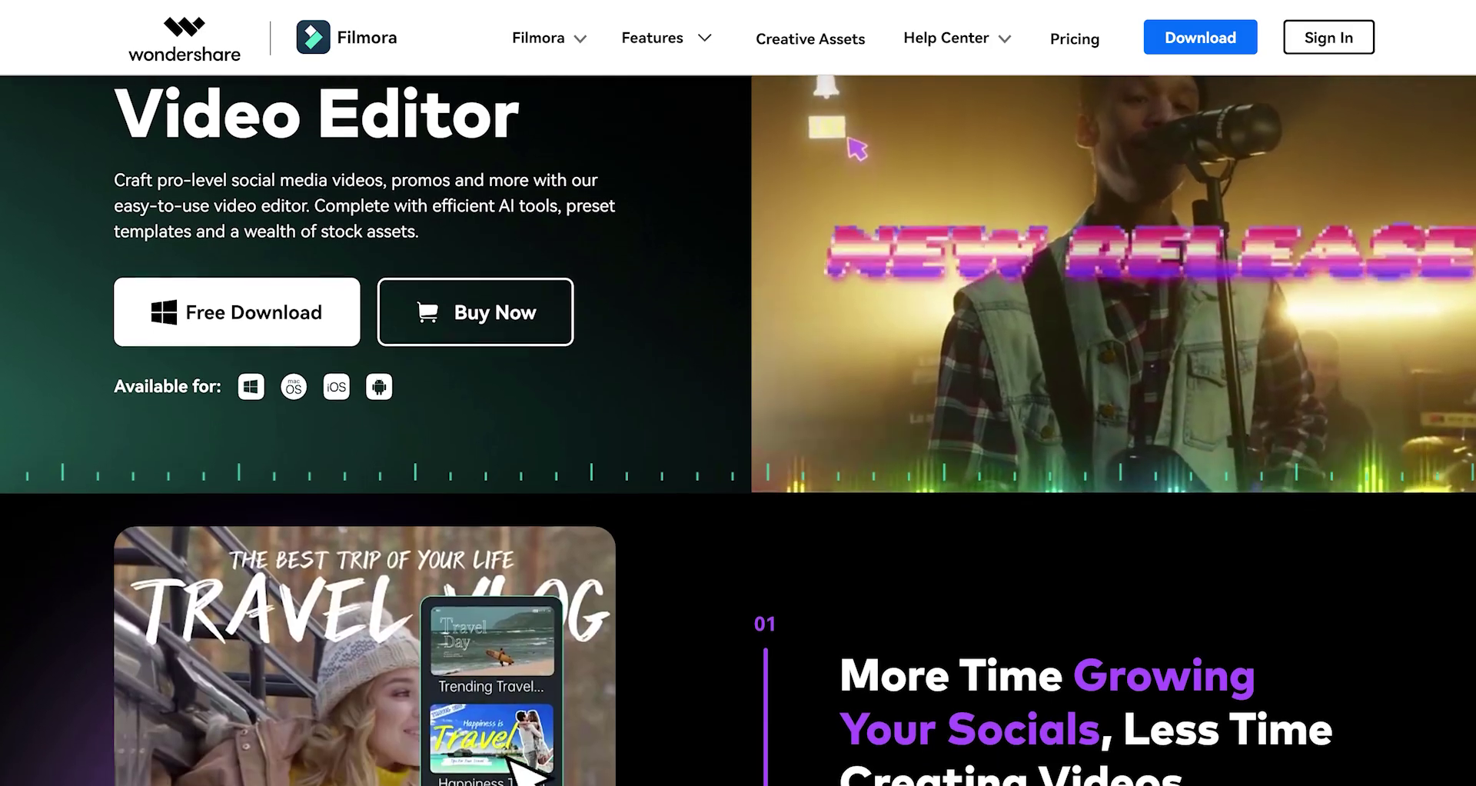
{"action": "scroll", "coordinate": [738, 430], "scroll_direction": "down", "scroll_amount": 3}
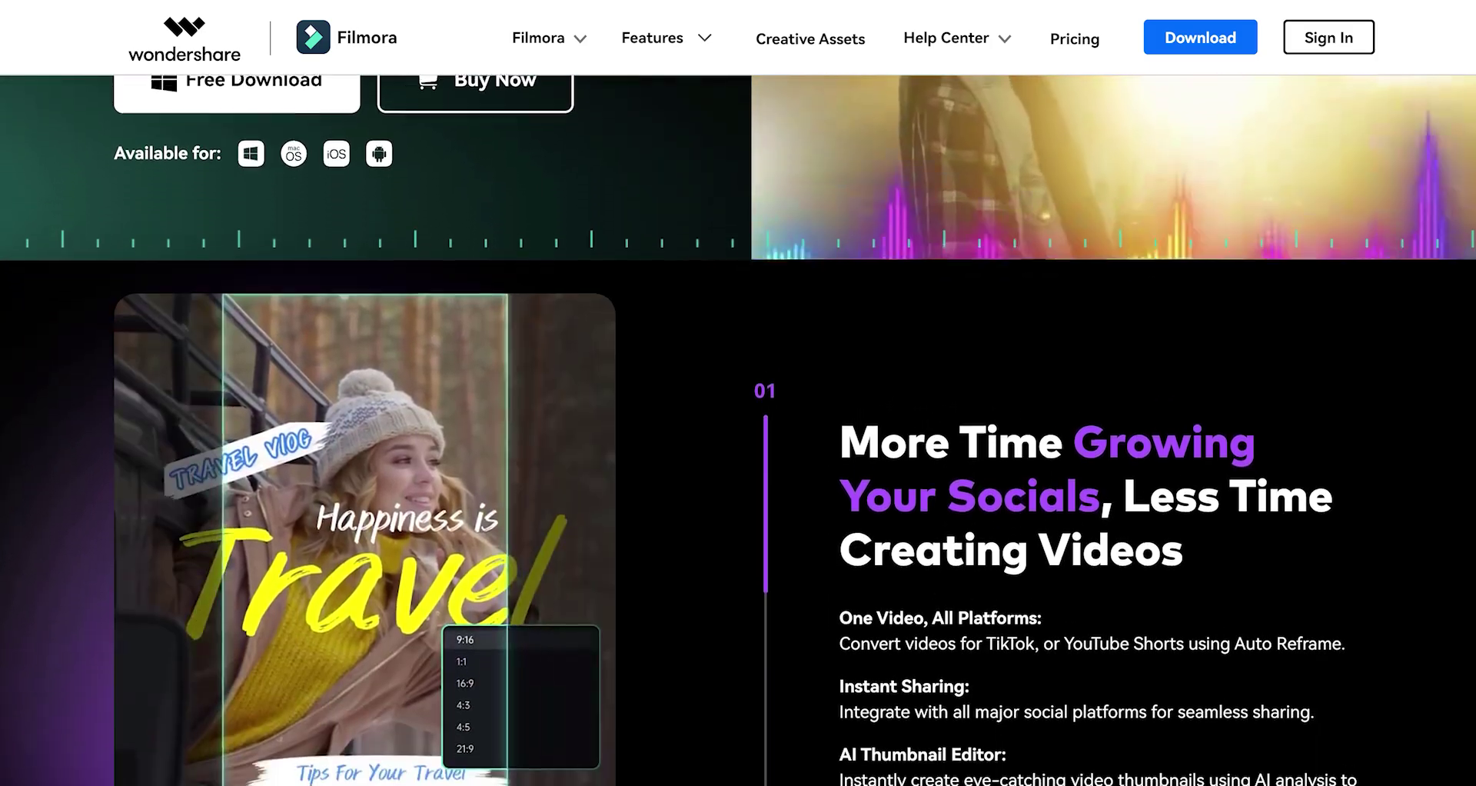
{"action": "scroll", "coordinate": [738, 431], "scroll_direction": "down", "scroll_amount": 3}
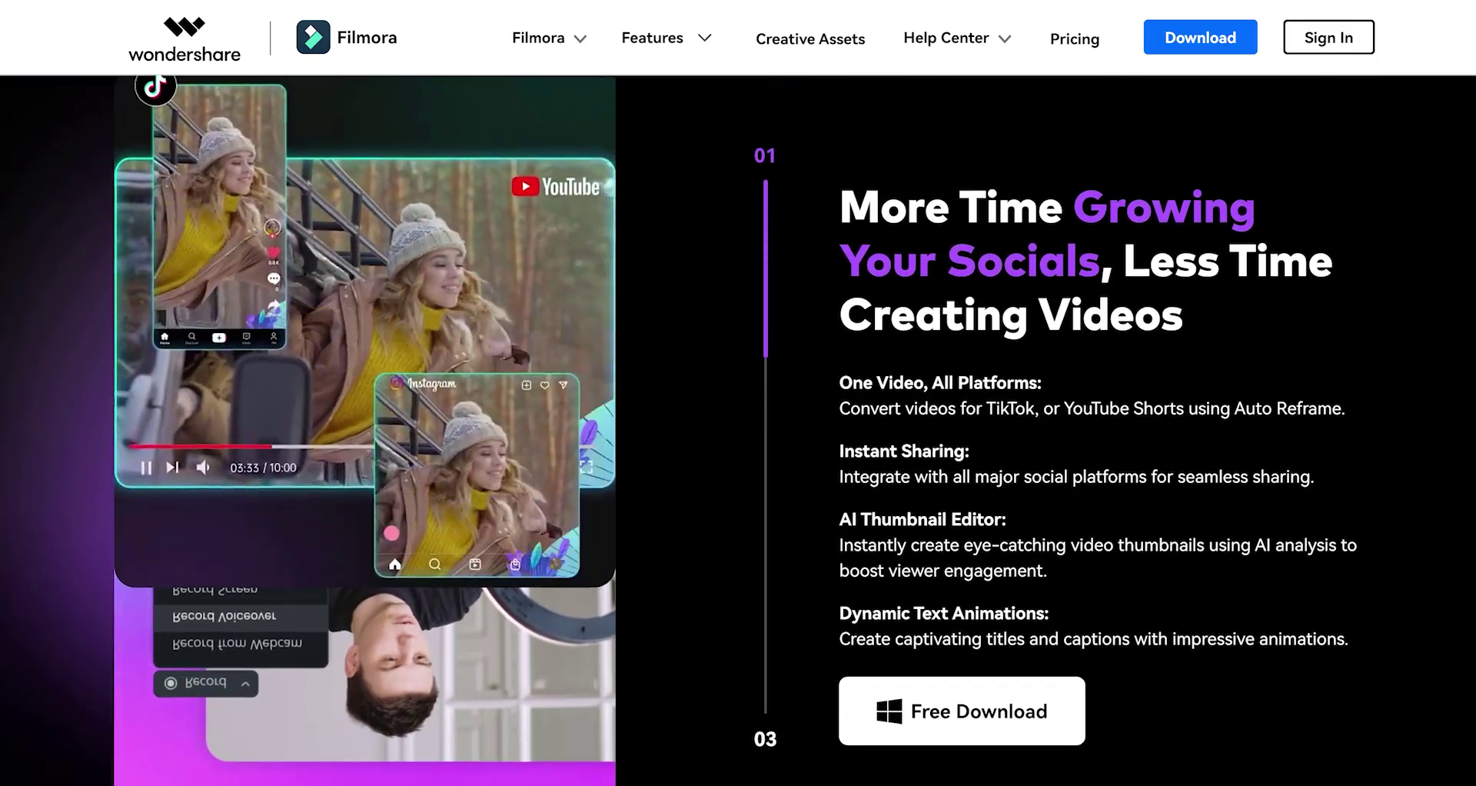
{"action": "scroll", "coordinate": [738, 430], "scroll_direction": "down", "scroll_amount": 3}
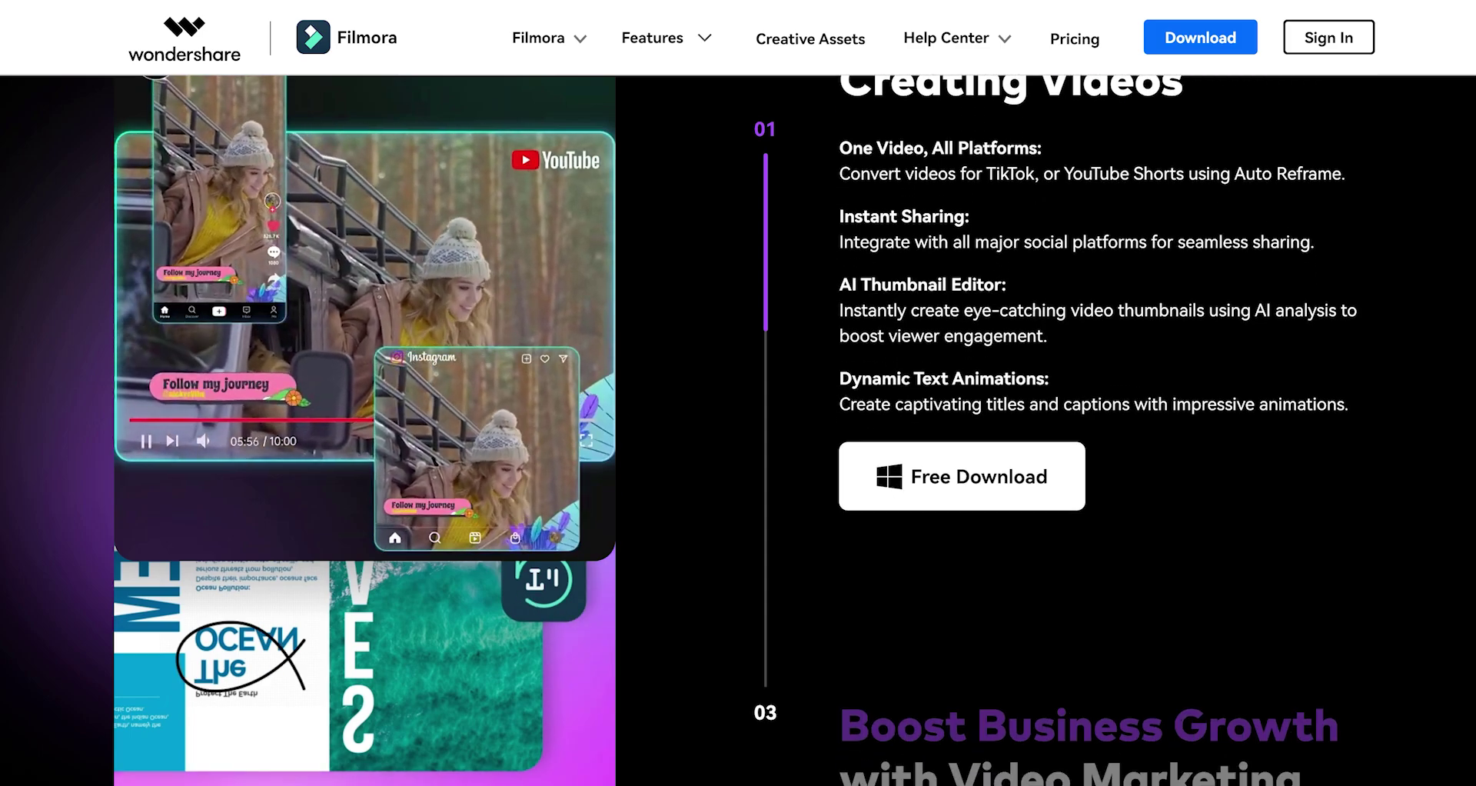
{"action": "scroll", "coordinate": [738, 430], "scroll_direction": "down", "scroll_amount": 3}
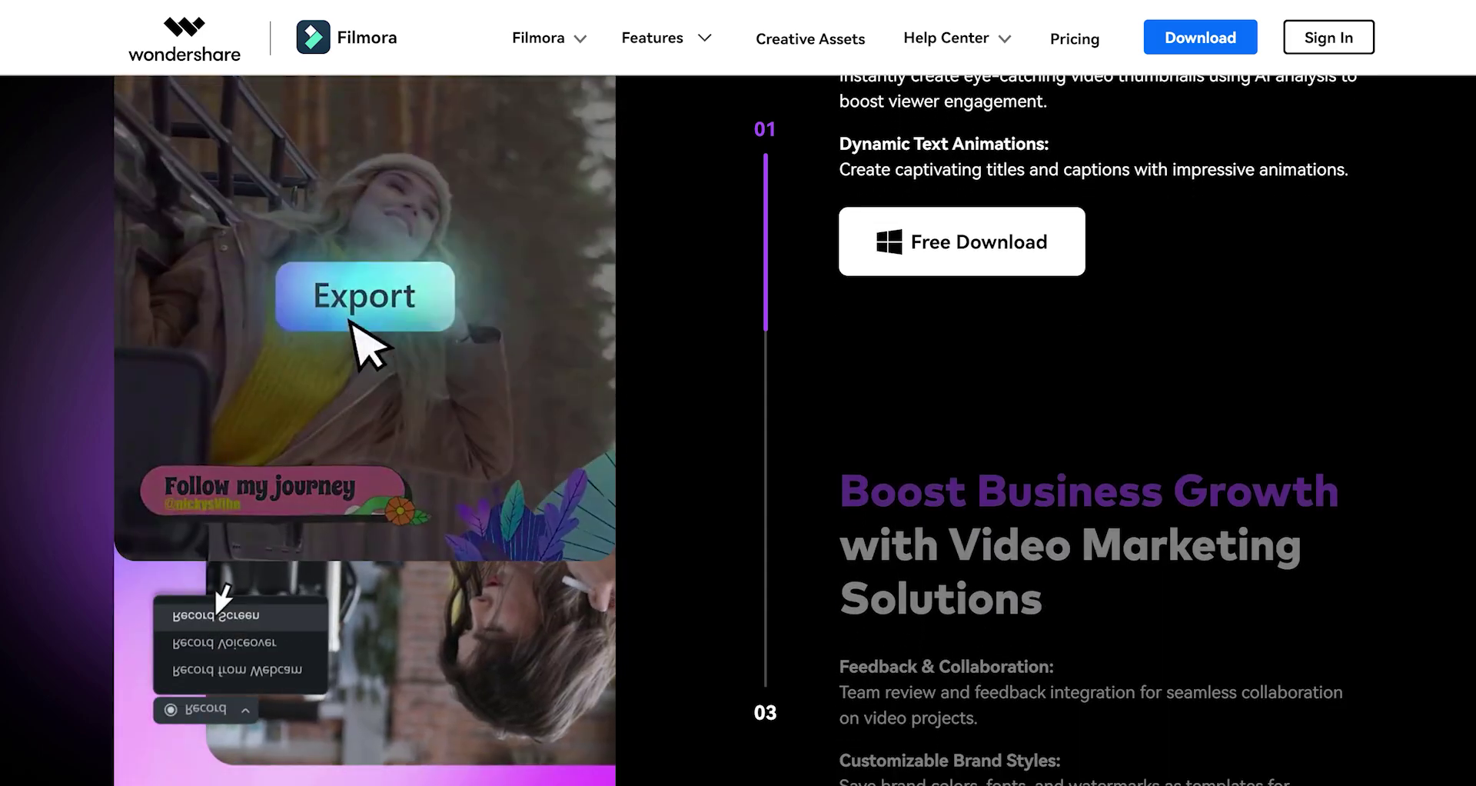
{"action": "scroll", "coordinate": [738, 431], "scroll_direction": "down", "scroll_amount": 3}
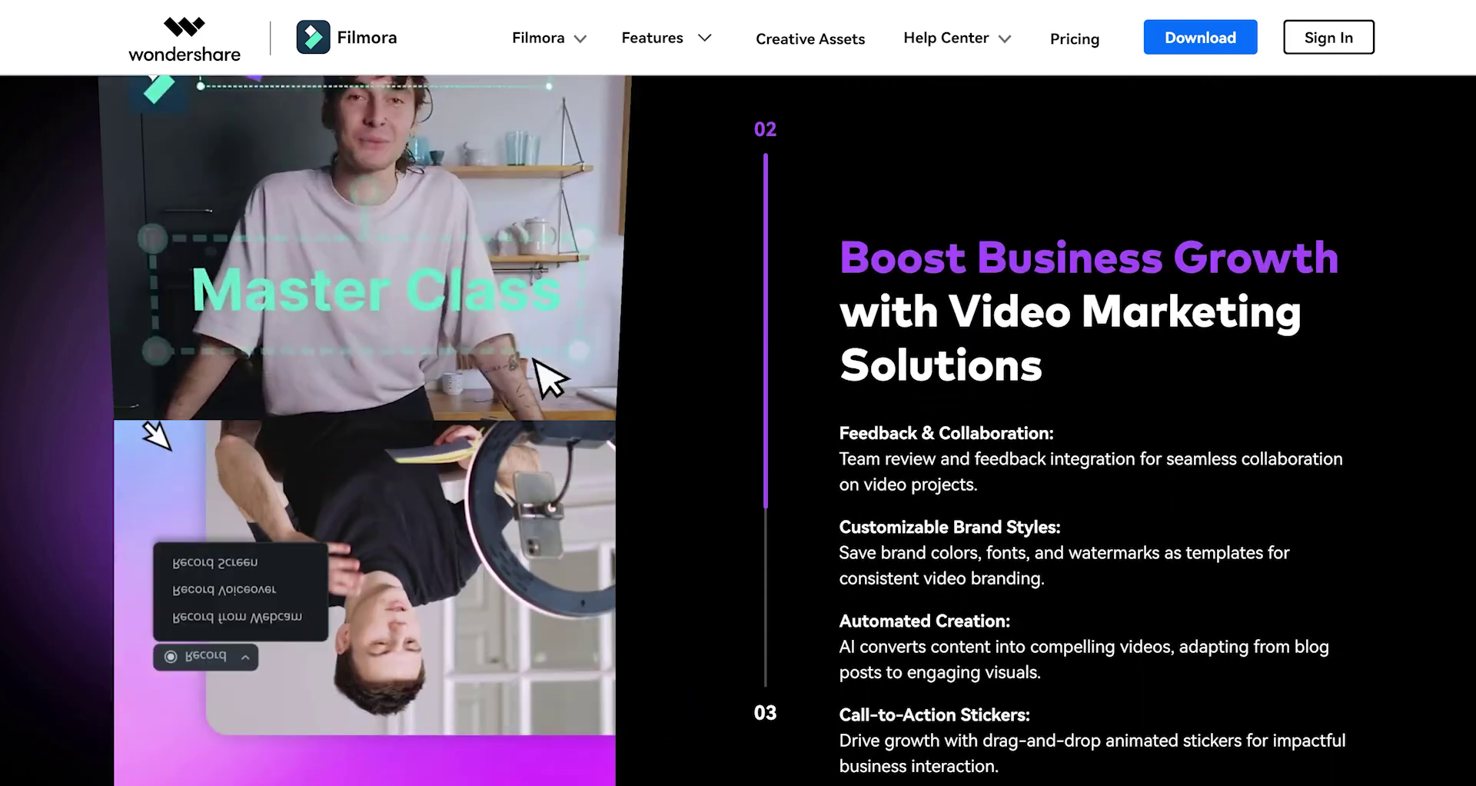
{"action": "scroll", "coordinate": [738, 431], "scroll_direction": "down", "scroll_amount": 3}
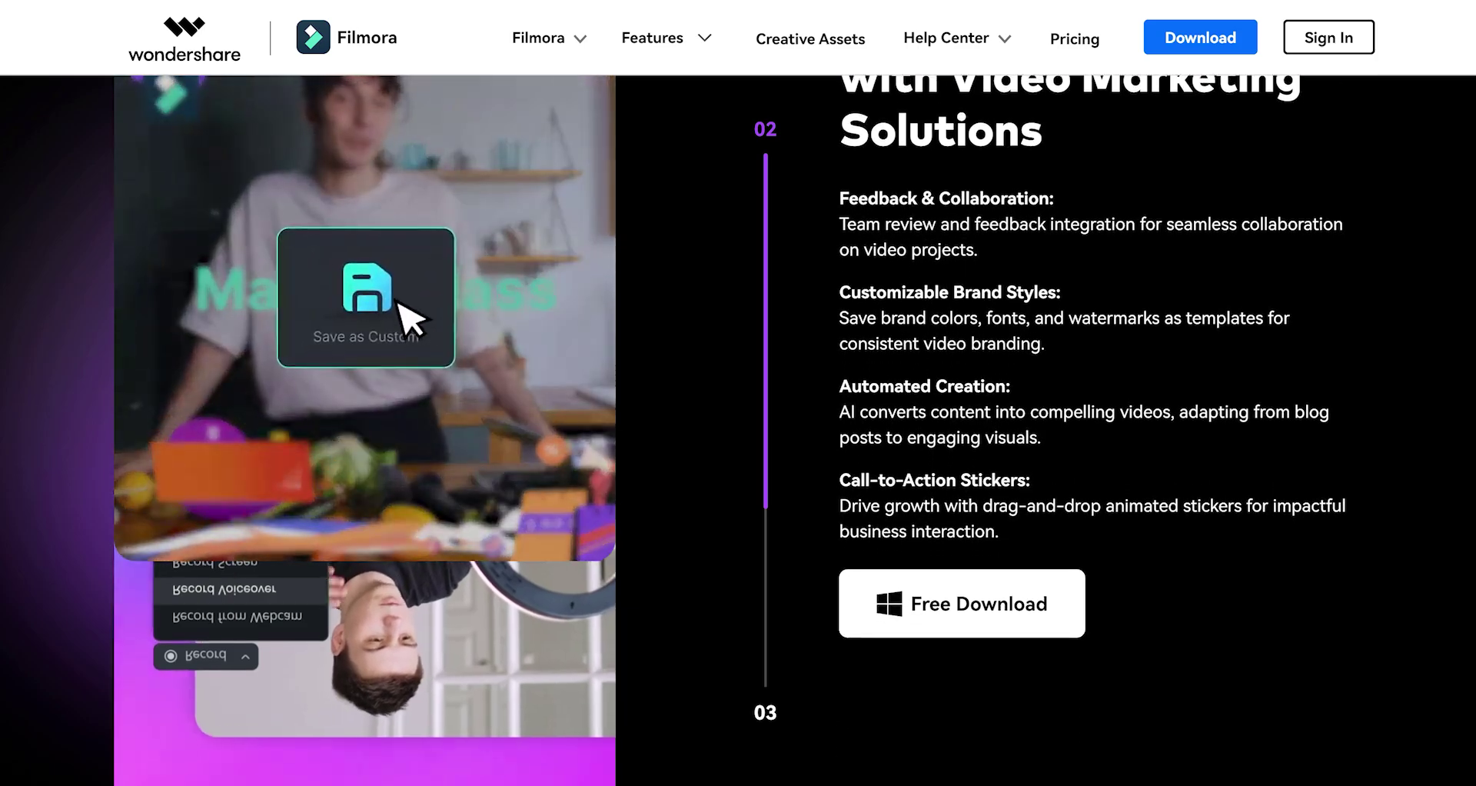